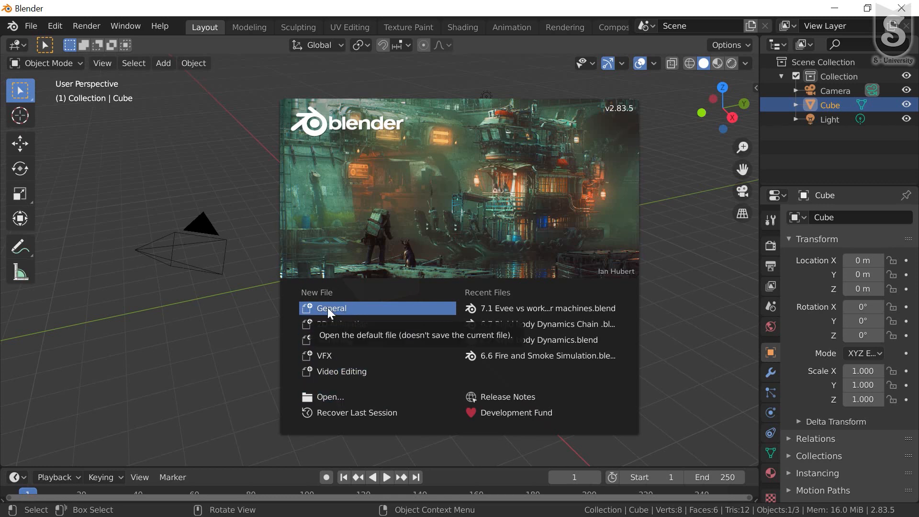
# - Start a new General file, and replace it with a new 2D Animation file
pyautogui.click(329, 309)
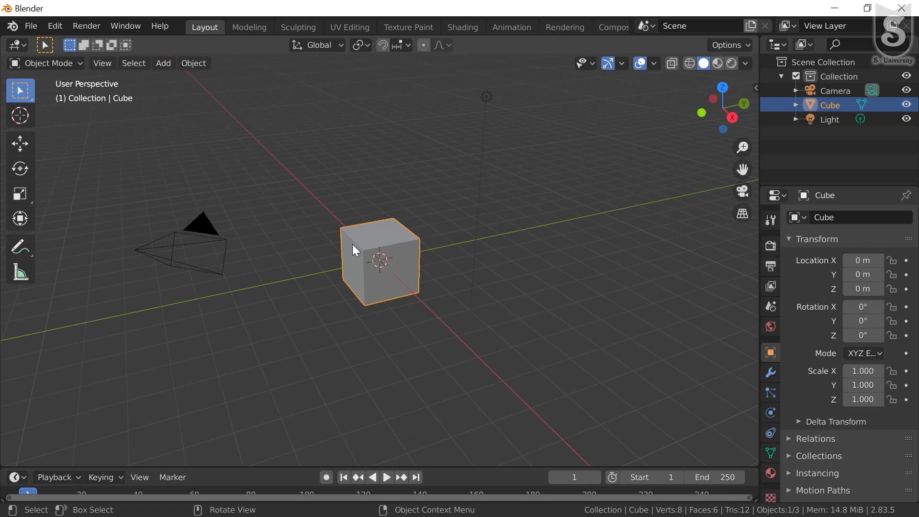
pyautogui.hotkey('ctrl', 'n')
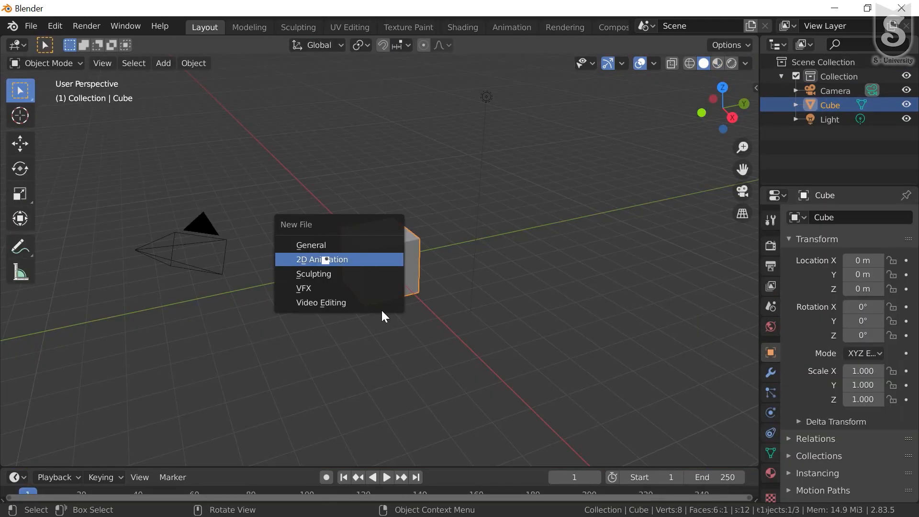
pyautogui.press('Return')
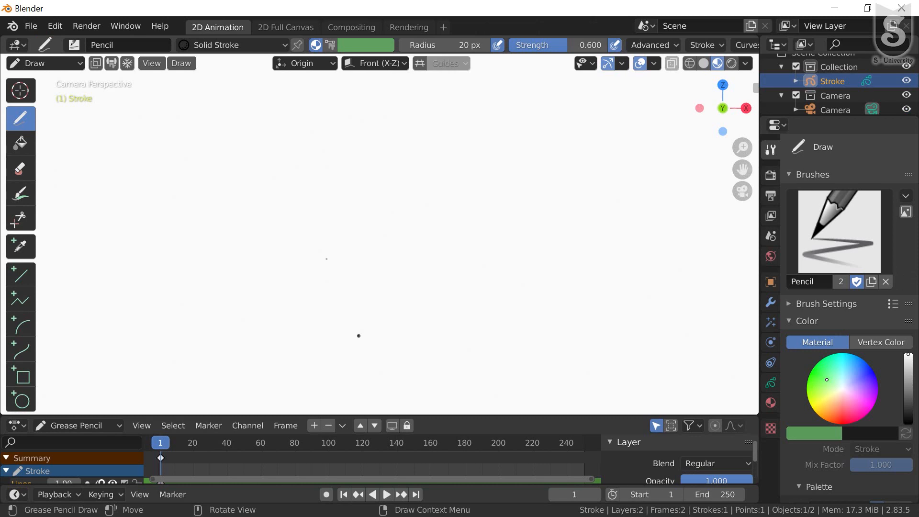
# - Create a new file from the General template in place of the 2D Animation one
pyautogui.hotkey('ctrl', 'n')
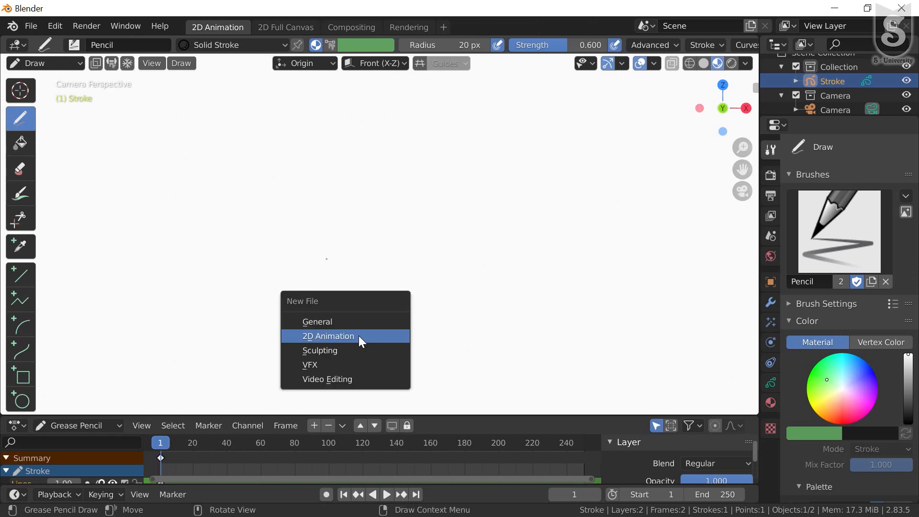
pyautogui.click(335, 320)
pyautogui.click(515, 293)
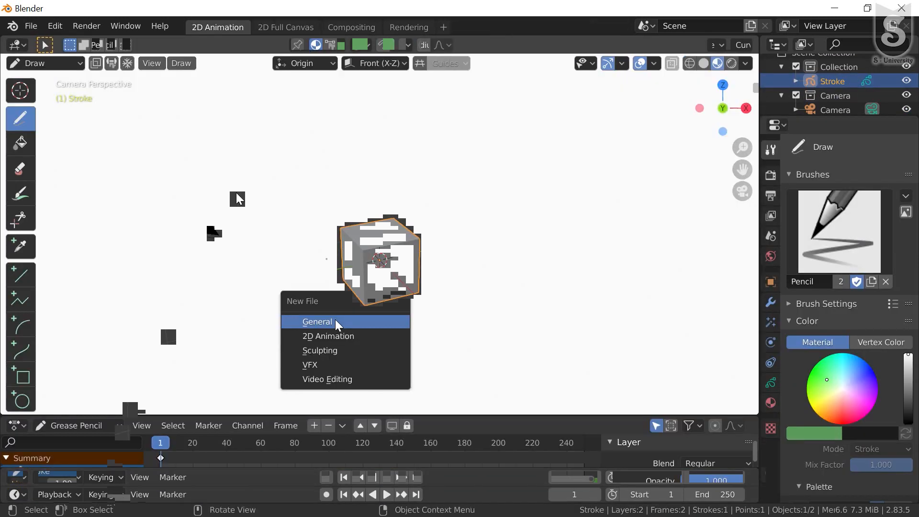
pyautogui.click(335, 320)
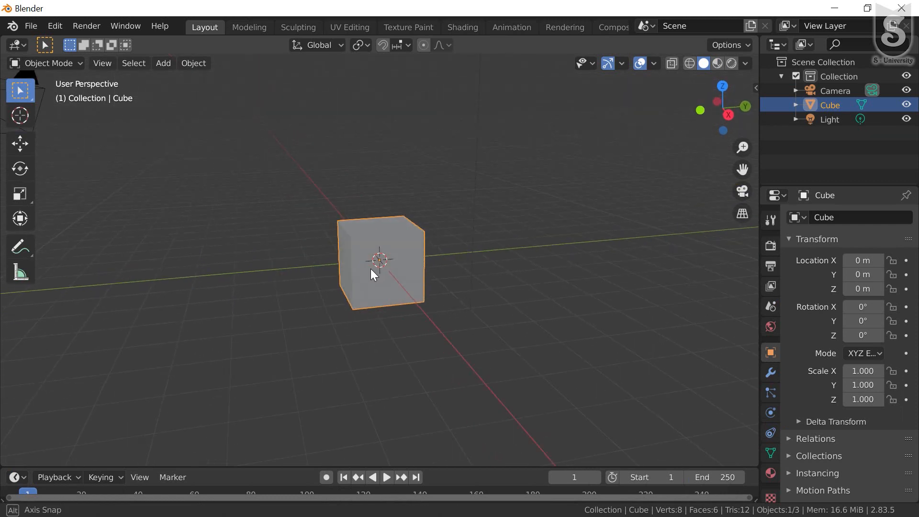
# - Practise selecting the camera, the cube and the light individually in the viewport, finishing with only the light selected
pyautogui.moveTo(371, 269); pyautogui.dragTo(383, 281, button='middle')
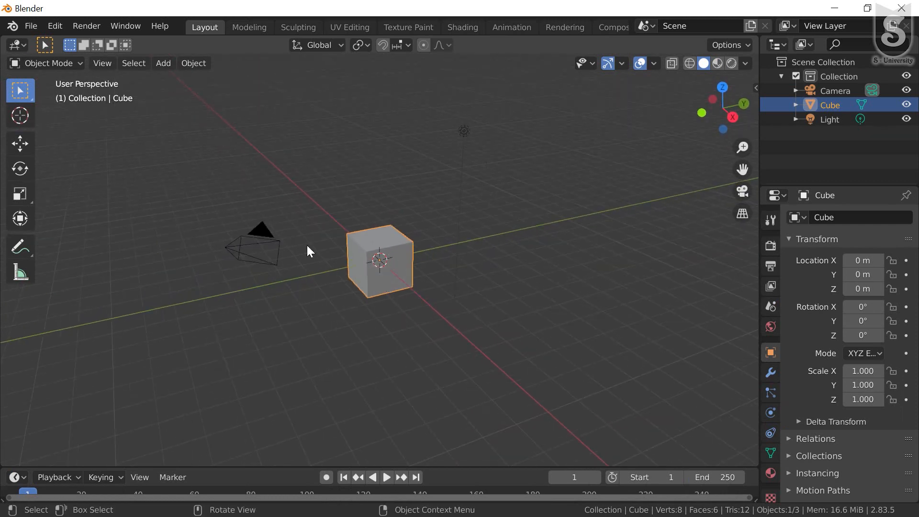
pyautogui.click(258, 240)
pyautogui.click(380, 247)
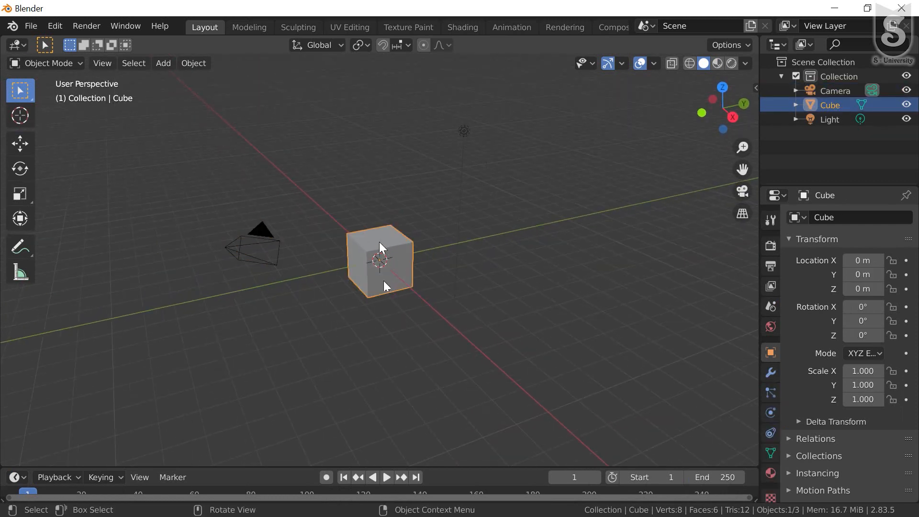
pyautogui.click(464, 134)
pyautogui.click(364, 253)
pyautogui.click(263, 245)
pyautogui.click(374, 245)
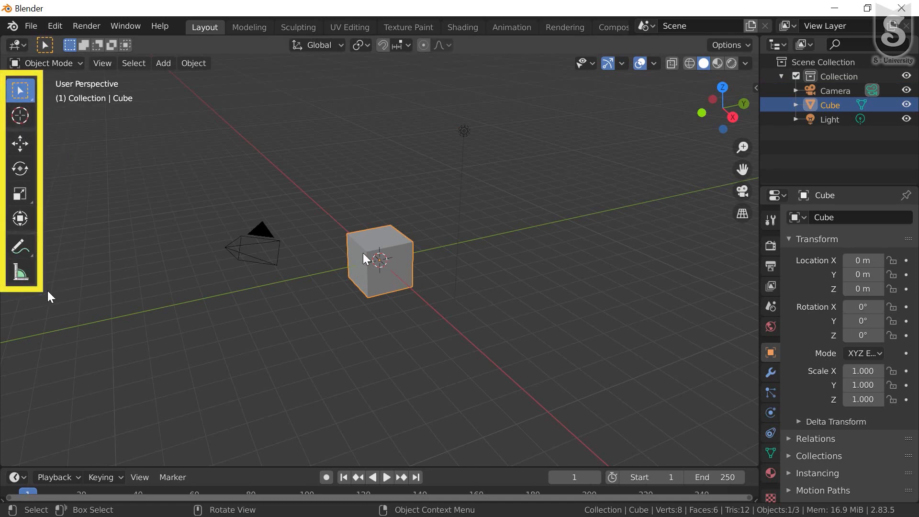
pyautogui.click(244, 255)
pyautogui.click(317, 215)
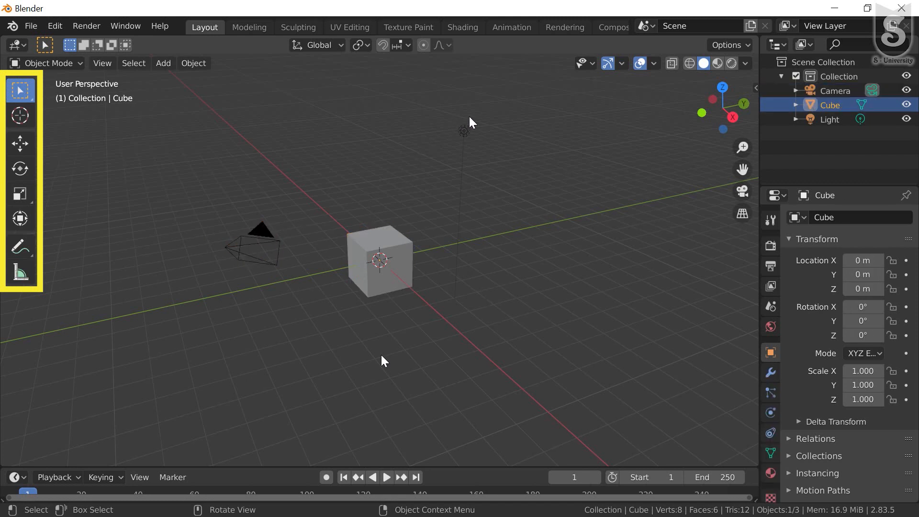
pyautogui.click(465, 132)
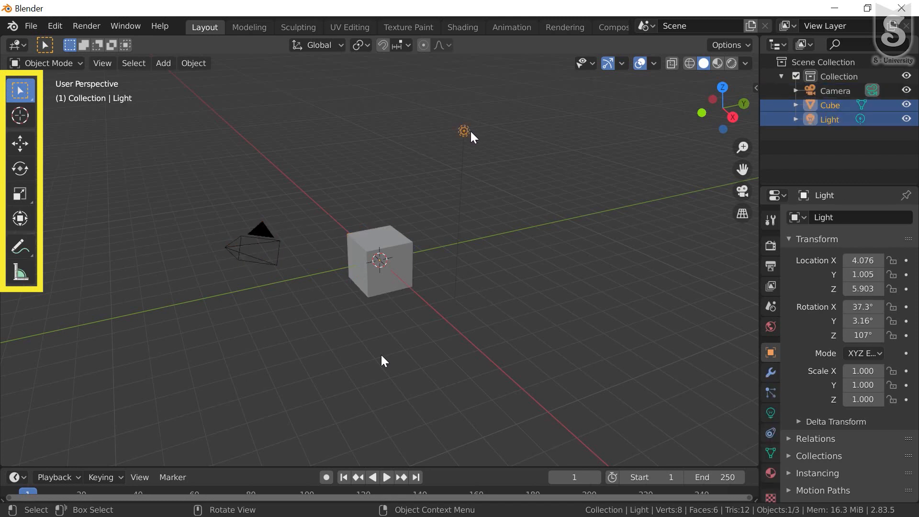
# - Place the 3D cursor at two spots on the floor grid and finally on the cube near its centre
pyautogui.click(19, 118)
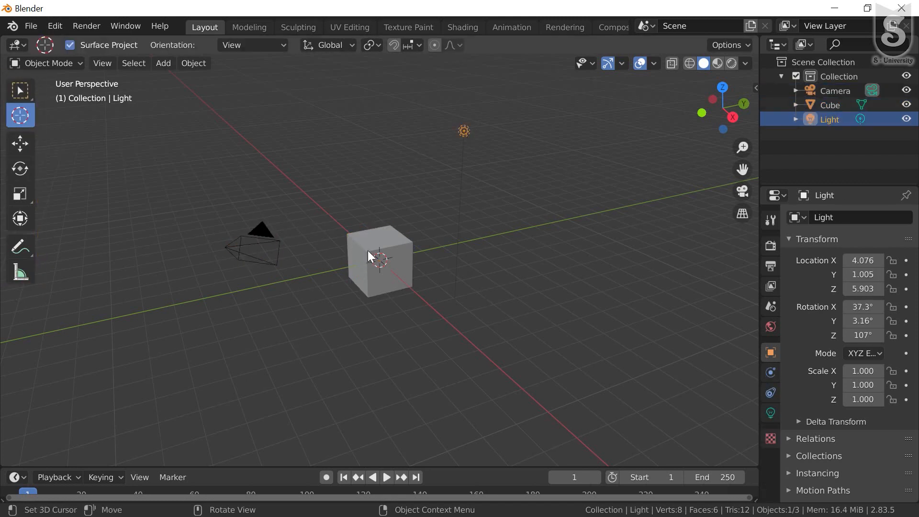
pyautogui.click(313, 300)
pyautogui.click(431, 304)
pyautogui.click(380, 263)
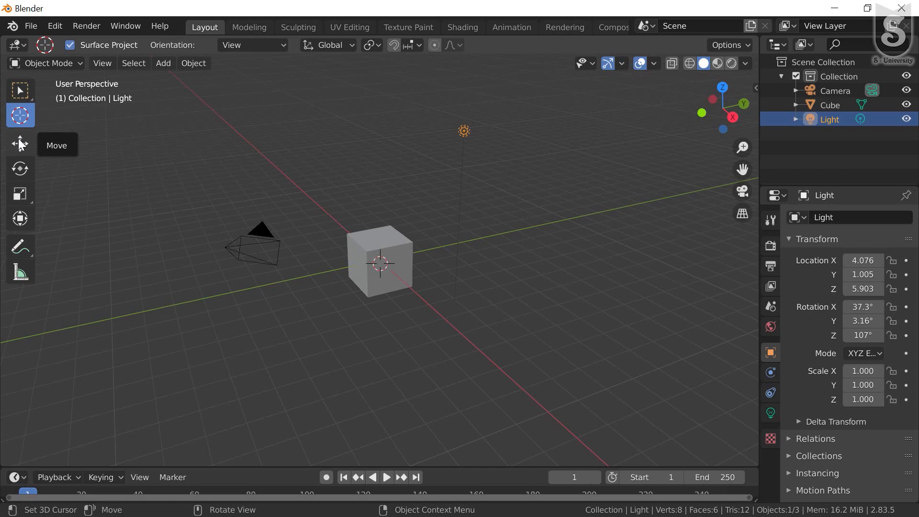
# - Move the cube down to about -0.33 m on Z and along Y to about -0.23 m
pyautogui.click(19, 144)
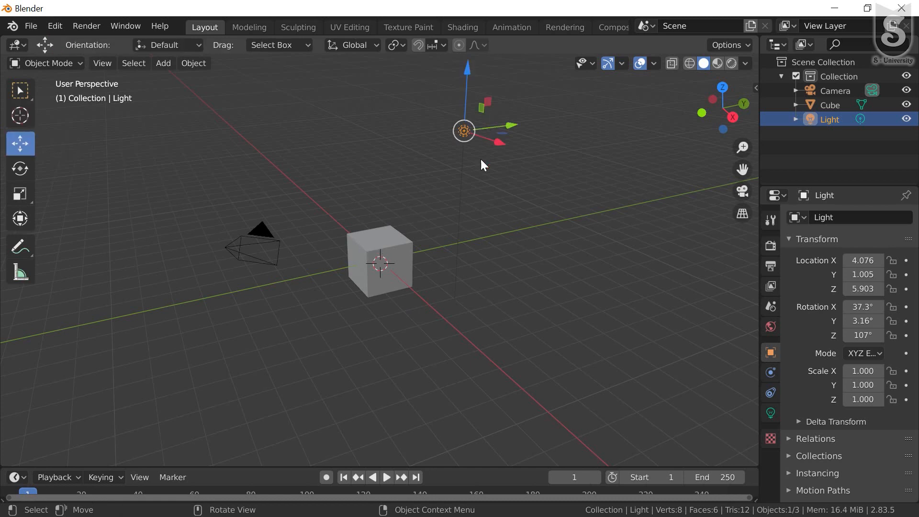
pyautogui.click(385, 253)
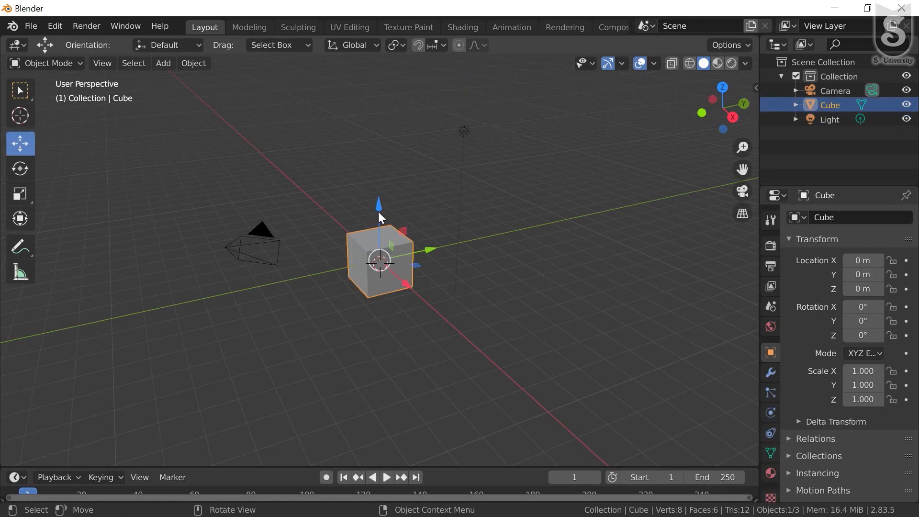
pyautogui.moveTo(378, 212); pyautogui.dragTo(390, 228)
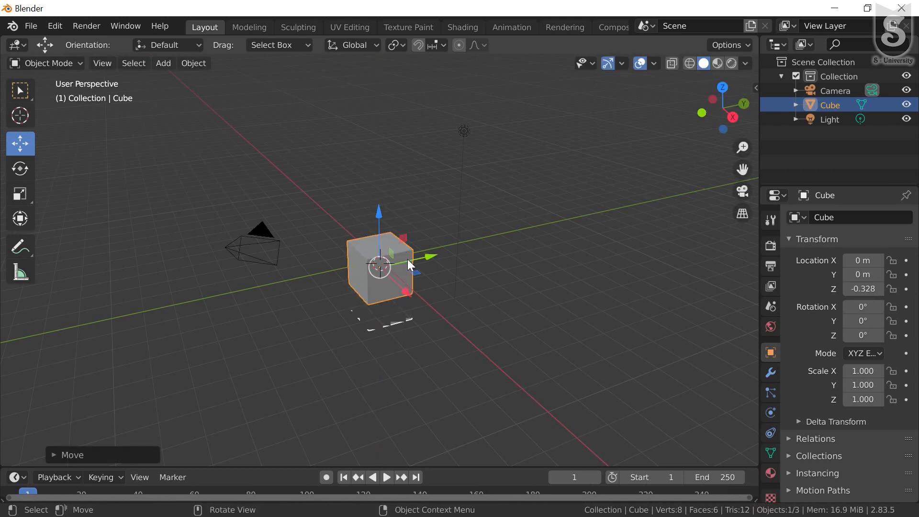
pyautogui.moveTo(406, 259)
pyautogui.mouseDown()
pyautogui.moveTo(437, 248)
pyautogui.moveTo(415, 259)
pyautogui.mouseUp()
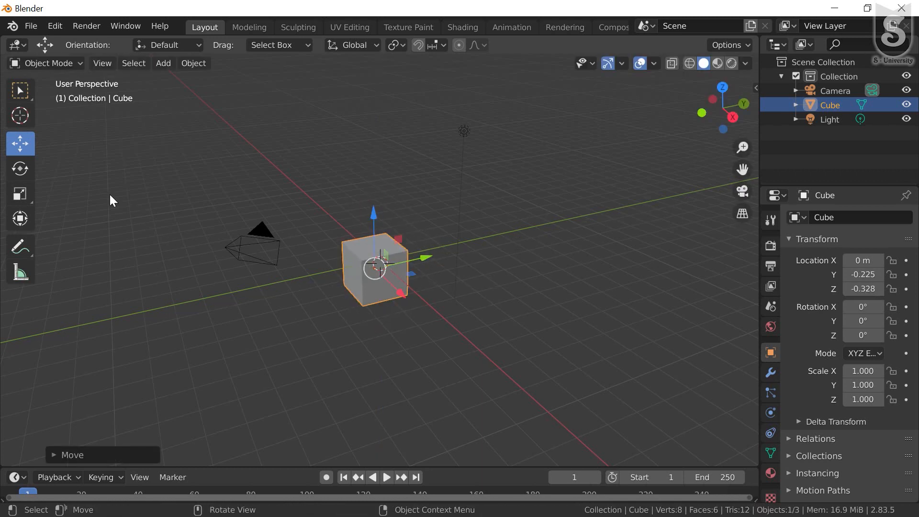
# - Rotate the cube to about -12.5°, 18°, -3.9° and the camera to about 67.5°, -4.2°, 72.5° on X, Y, Z
pyautogui.click(19, 168)
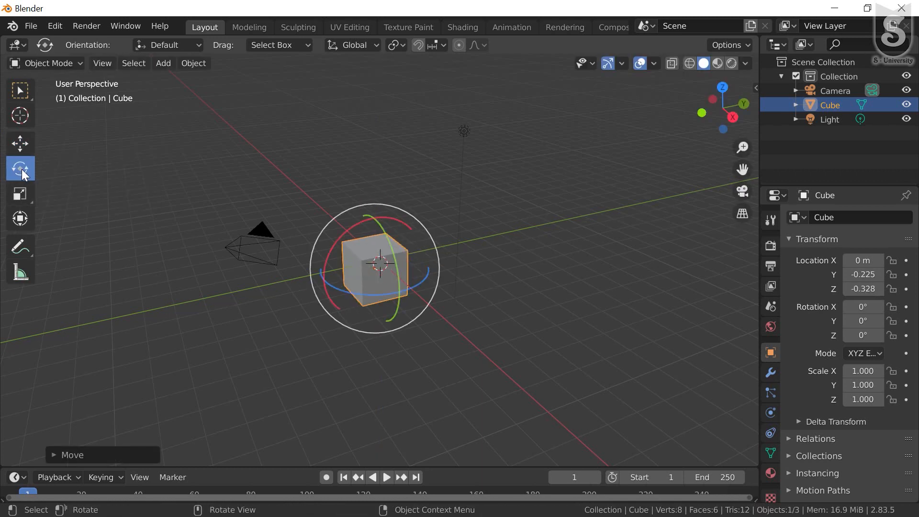
pyautogui.moveTo(383, 228)
pyautogui.mouseDown()
pyautogui.moveTo(388, 259)
pyautogui.moveTo(356, 227)
pyautogui.moveTo(389, 227)
pyautogui.mouseUp()
pyautogui.click(261, 234)
pyautogui.moveTo(225, 195)
pyautogui.mouseDown()
pyautogui.moveTo(239, 197)
pyautogui.moveTo(225, 199)
pyautogui.mouseUp()
pyautogui.moveTo(245, 260); pyautogui.dragTo(258, 258)
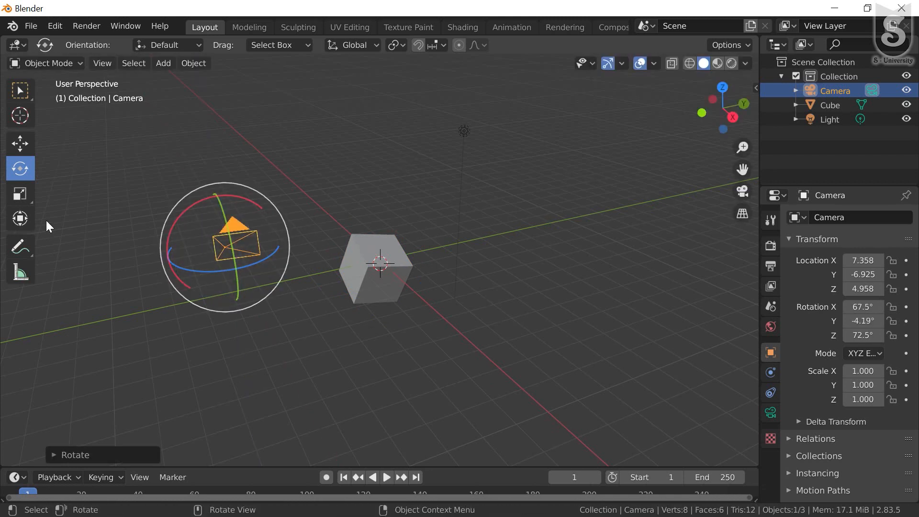
# - Scale the camera to about 1.21, 0.96, 1.17 and the cube to about 0.92, 0.92, 1.01 on X, Y, Z
pyautogui.click(20, 190)
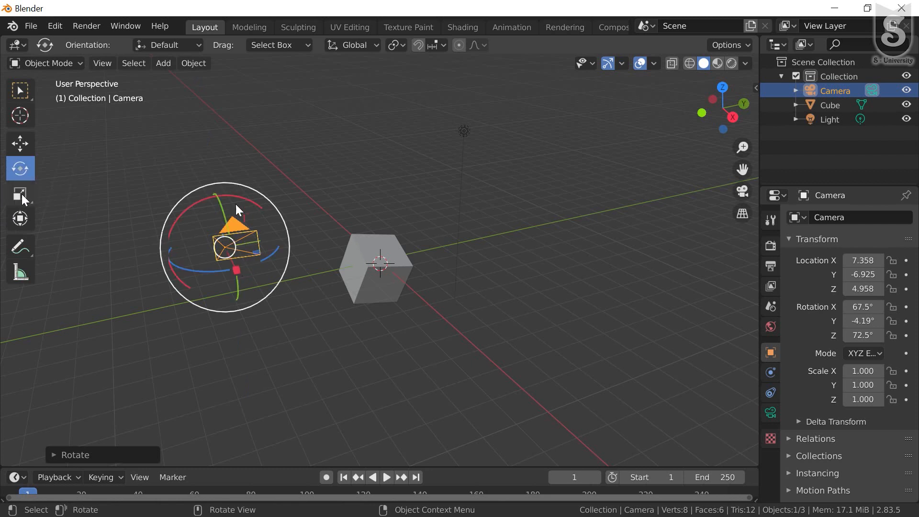
pyautogui.click(20, 194)
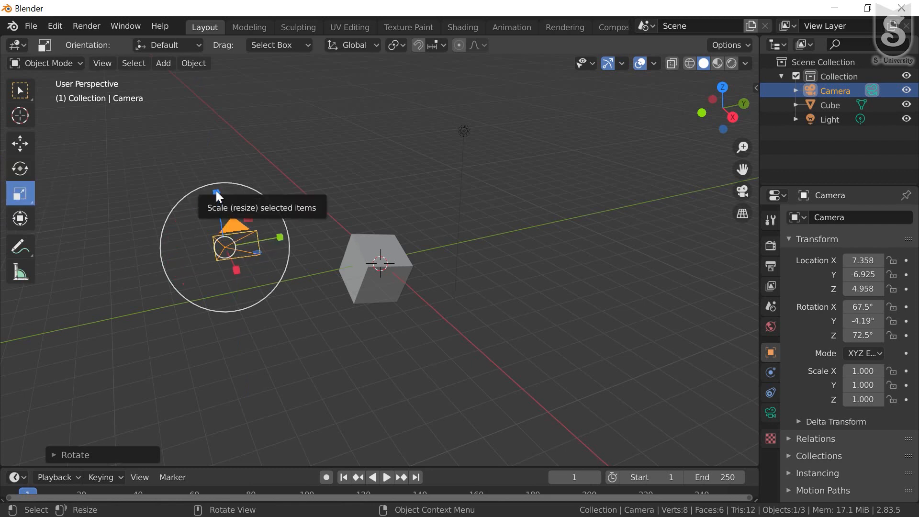
pyautogui.moveTo(216, 191)
pyautogui.mouseDown()
pyautogui.moveTo(220, 182)
pyautogui.moveTo(225, 194)
pyautogui.mouseUp()
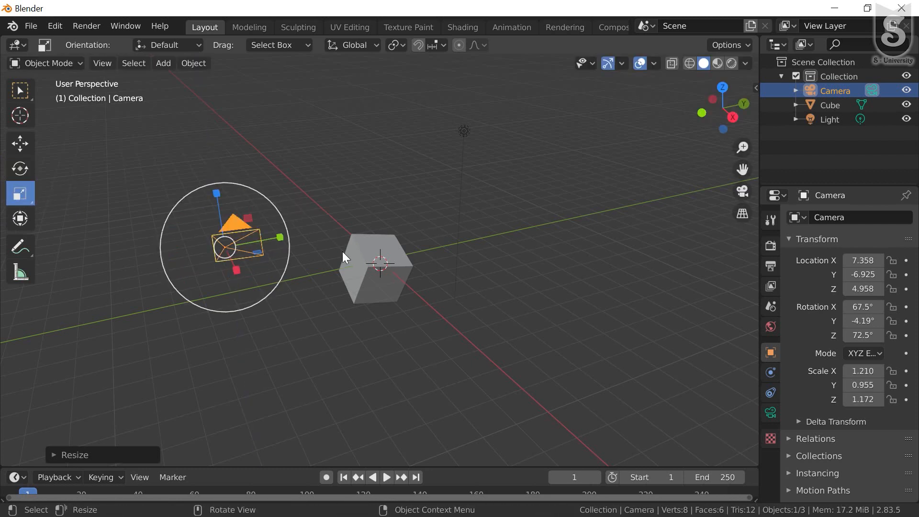
pyautogui.click(381, 240)
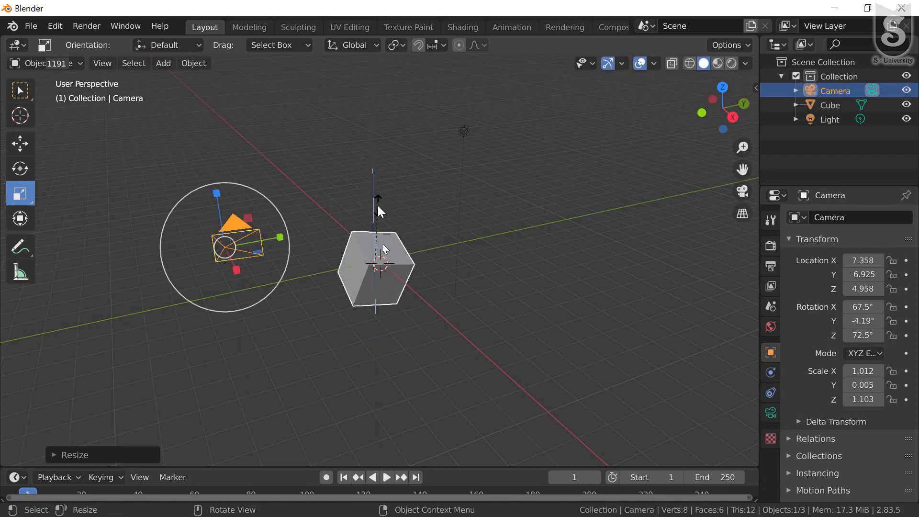
pyautogui.moveTo(417, 254); pyautogui.dragTo(417, 263)
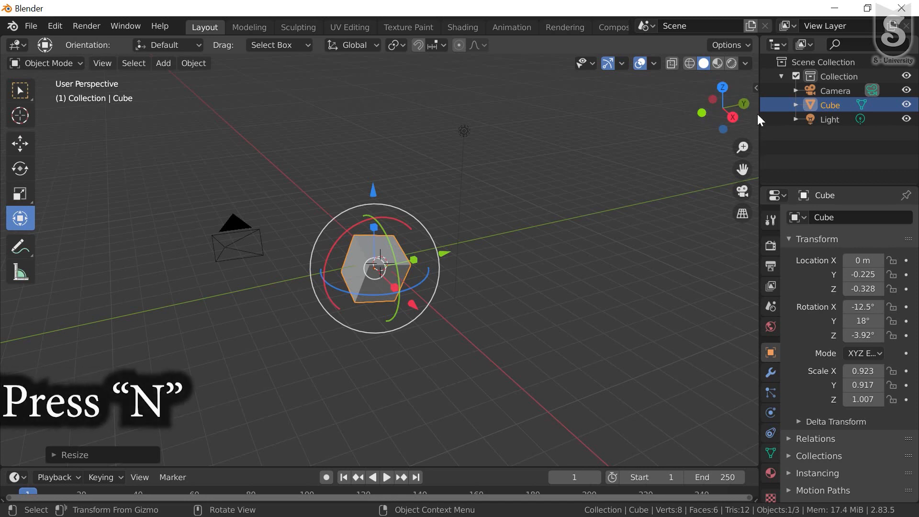
# - Adjust the cube's transform values to location X -0.19 m, rotation X -9.62° and Z -3.42°, scale X 1.163 and Y 1.667
pyautogui.press('n')
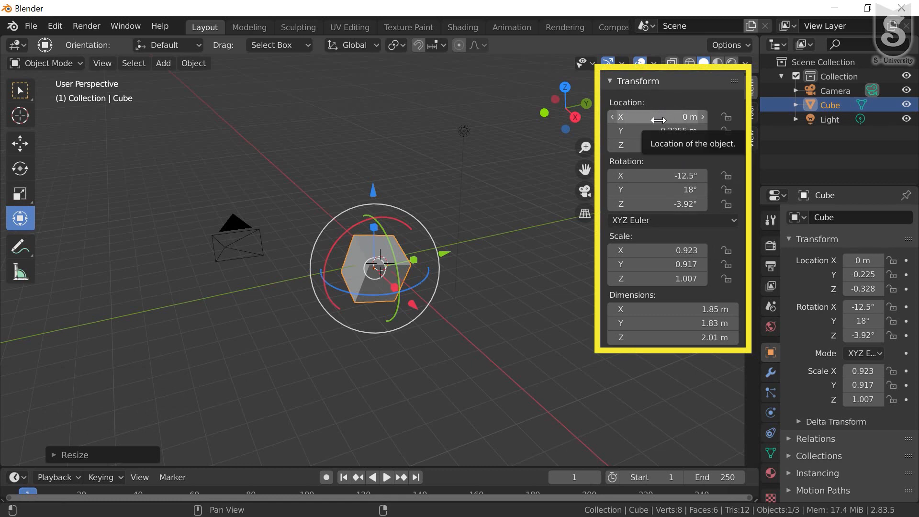
pyautogui.moveTo(660, 119); pyautogui.dragTo(639, 118)
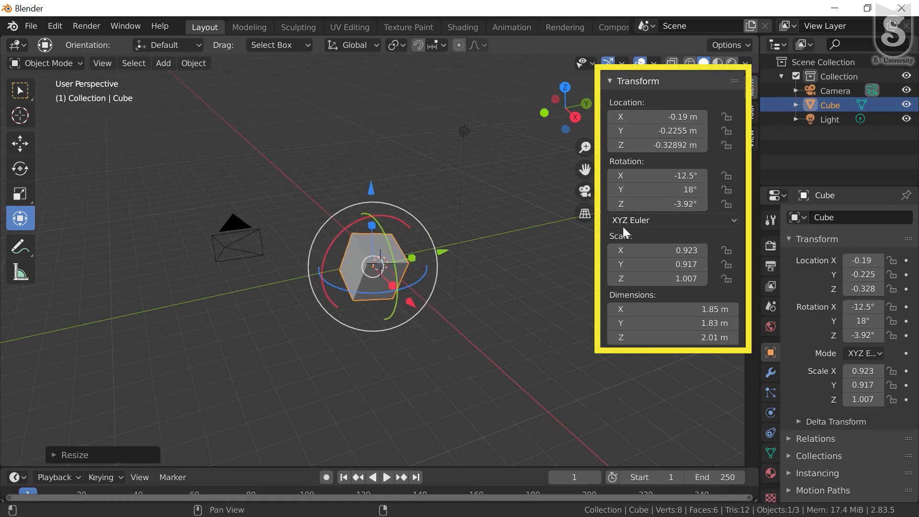
pyautogui.moveTo(696, 181); pyautogui.dragTo(691, 204)
pyautogui.moveTo(639, 250); pyautogui.dragTo(652, 264)
pyautogui.moveTo(644, 323); pyautogui.dragTo(667, 323)
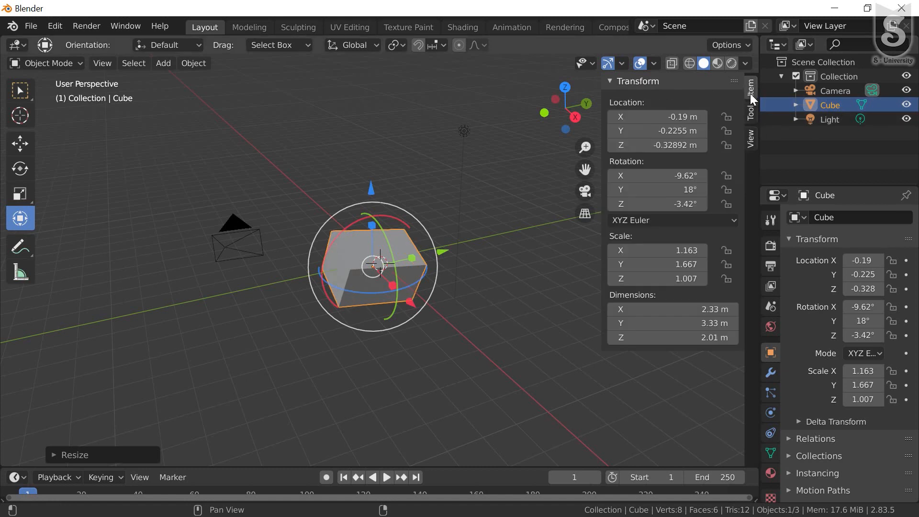
# - Display the active Transform tool's settings and examine its Affect Only options for origins and parents
pyautogui.click(751, 114)
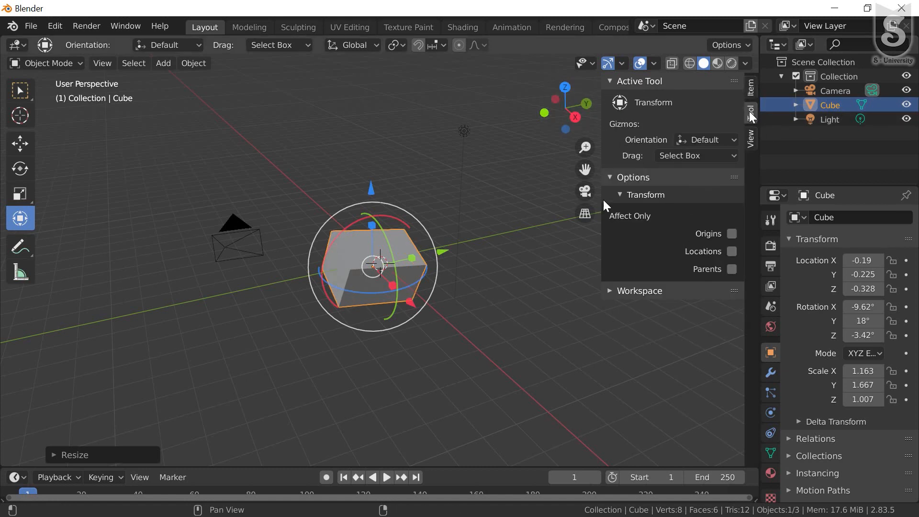
pyautogui.click(732, 233)
pyautogui.click(732, 269)
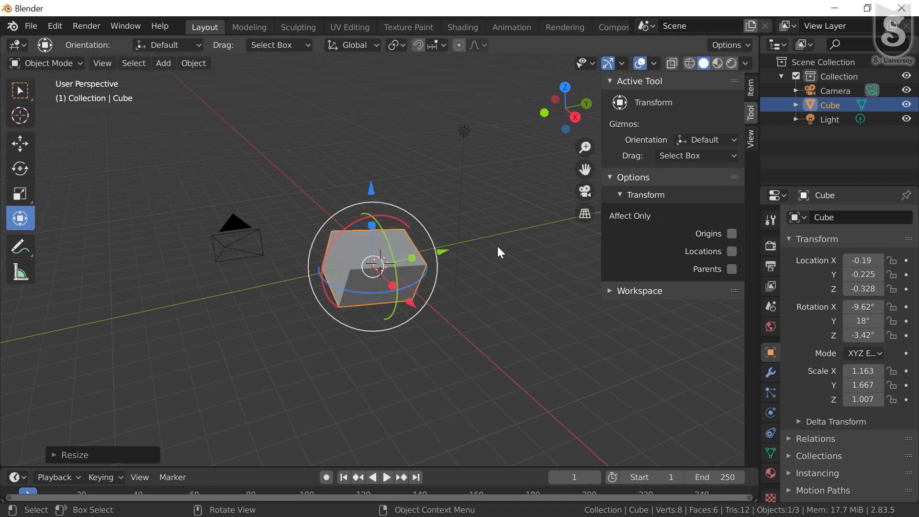
# - Switch among the Move, Cursor, Select Box, Rotate and Transform tools to compare their settings, ending with the Tweak tool
pyautogui.click(19, 143)
pyautogui.click(20, 117)
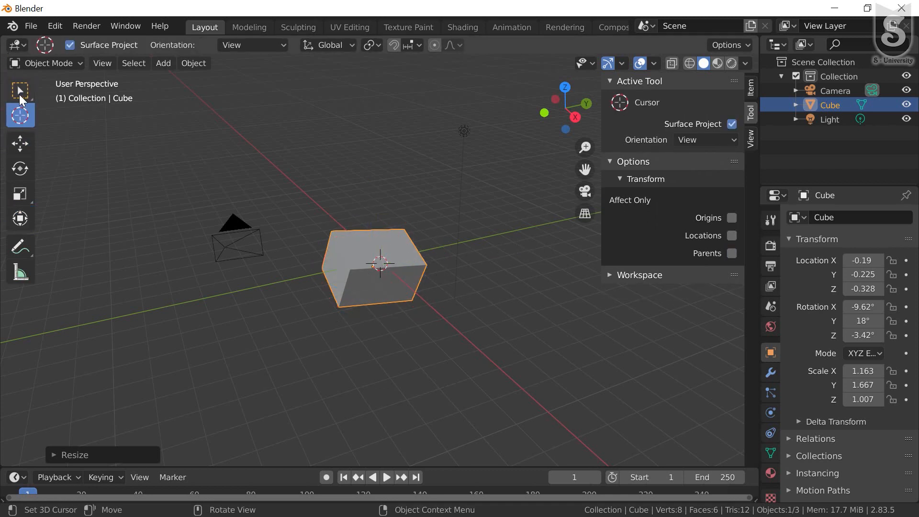
pyautogui.click(24, 93)
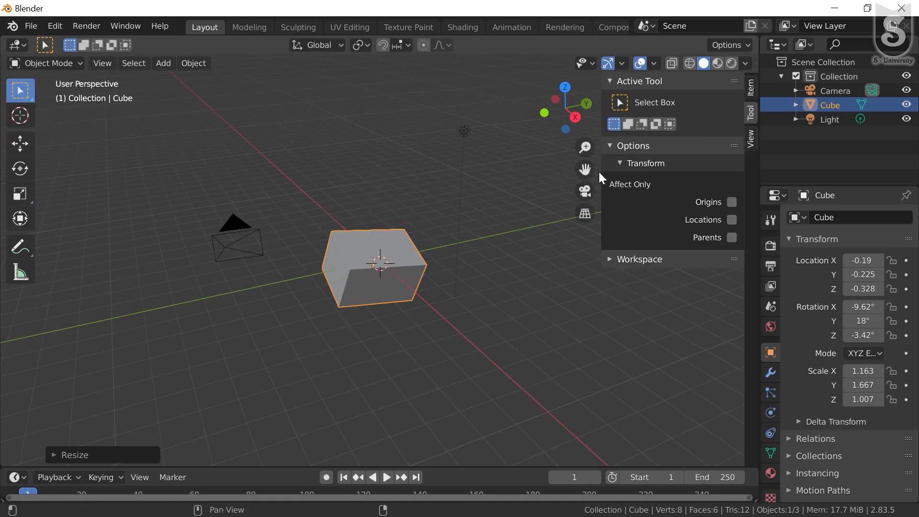
pyautogui.click(22, 170)
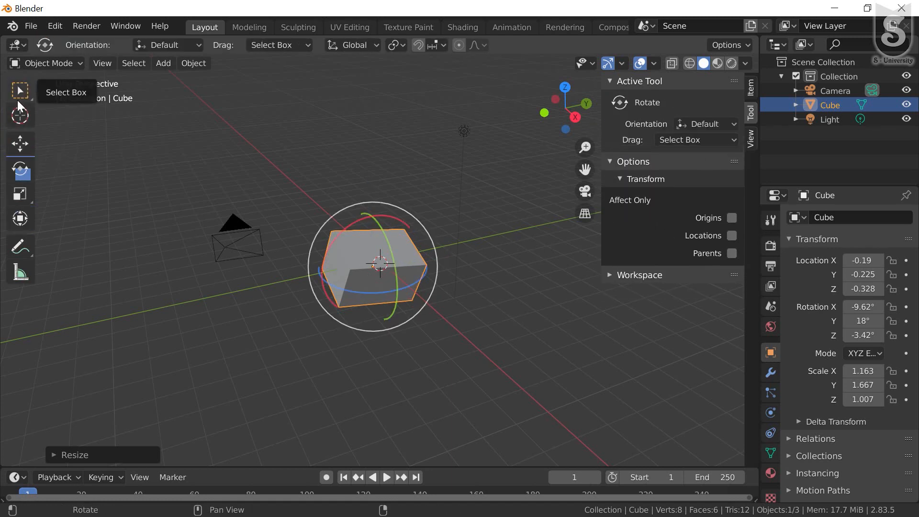
pyautogui.click(18, 95)
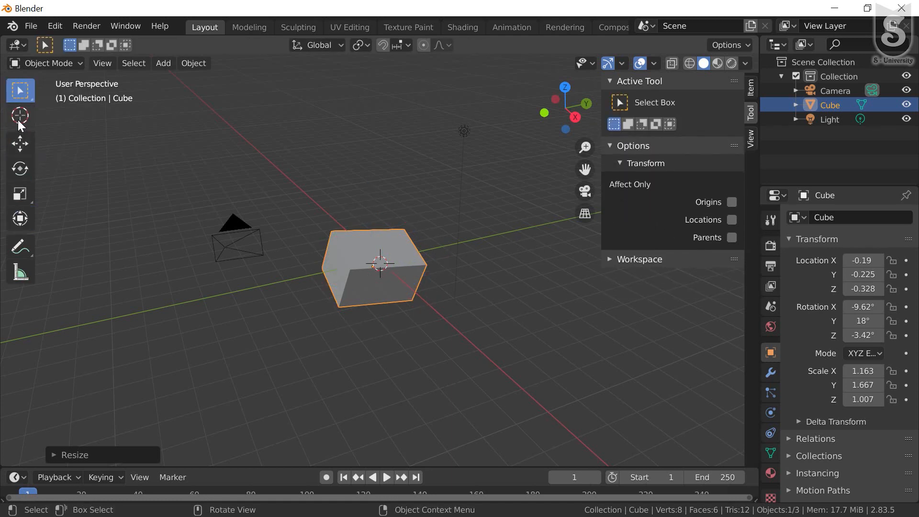
pyautogui.click(20, 117)
pyautogui.click(21, 152)
pyautogui.click(20, 169)
pyautogui.click(20, 218)
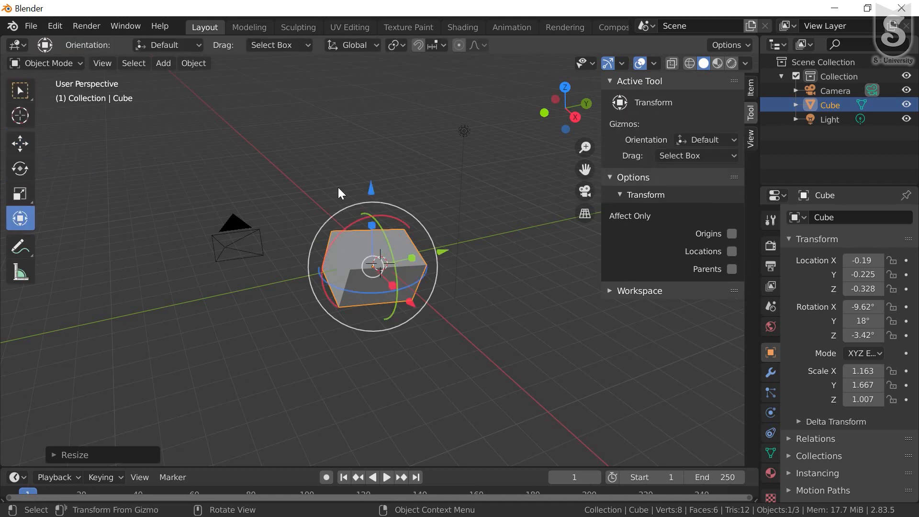
pyautogui.click(20, 143)
pyautogui.click(20, 91)
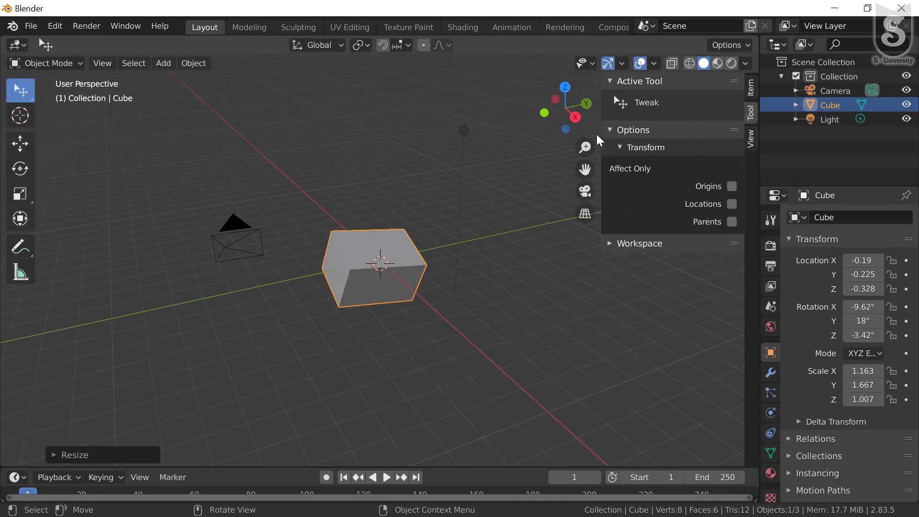
# - Display the 3D view's settings and set its focal length to 26.5 mm and clip start to 1.2 m
pyautogui.click(751, 139)
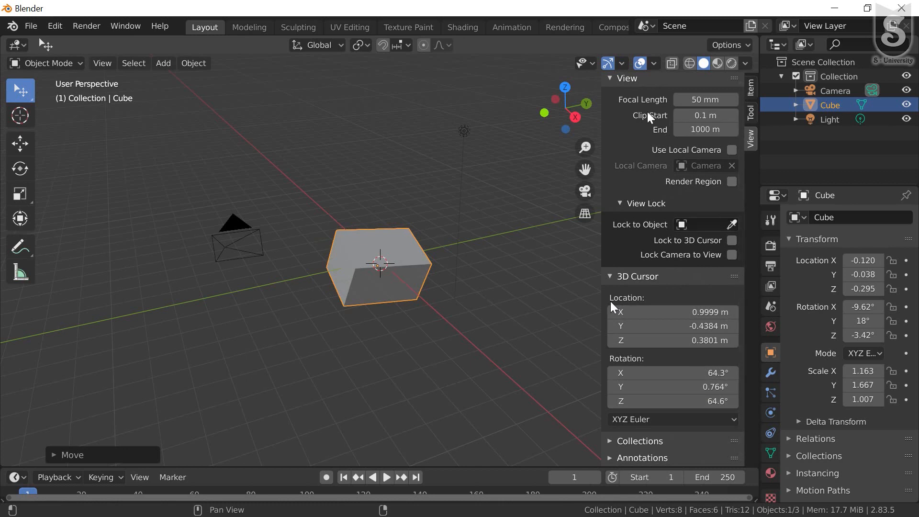
pyautogui.moveTo(705, 102); pyautogui.dragTo(657, 102)
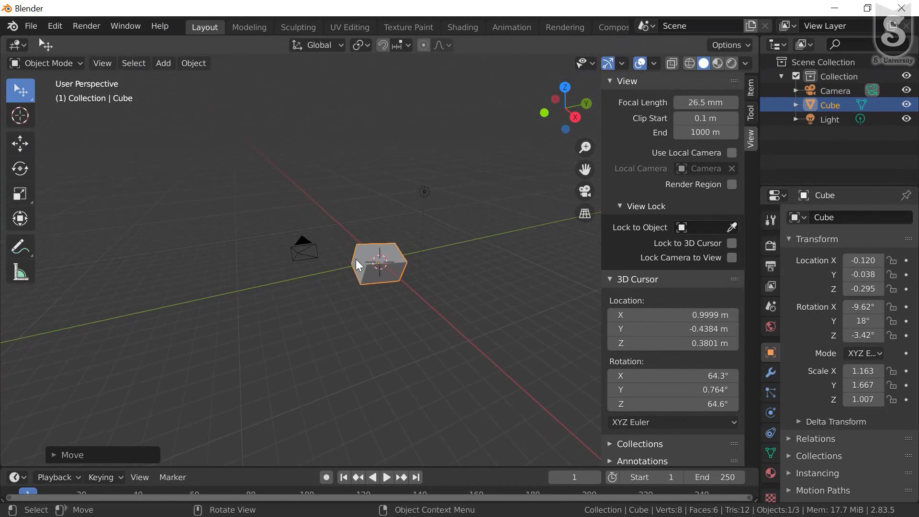
pyautogui.moveTo(364, 269); pyautogui.dragTo(336, 288, button='middle')
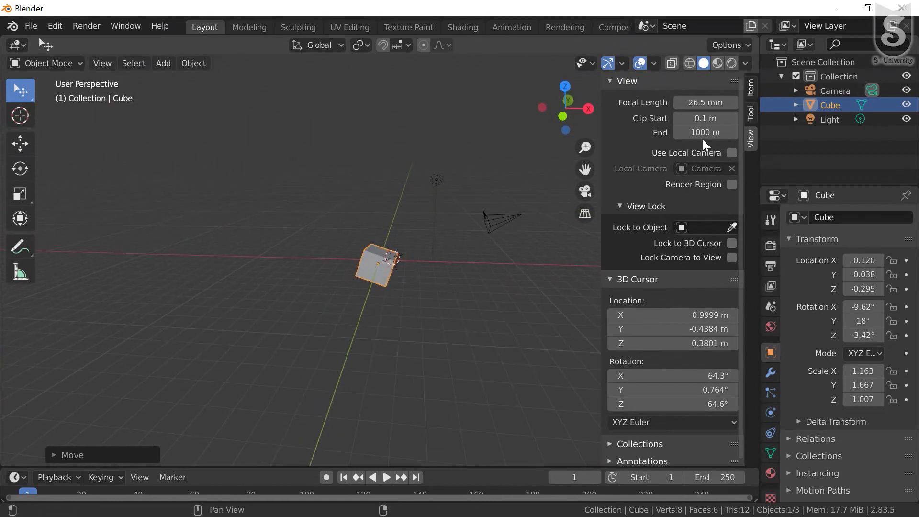
pyautogui.moveTo(706, 119); pyautogui.dragTo(698, 119)
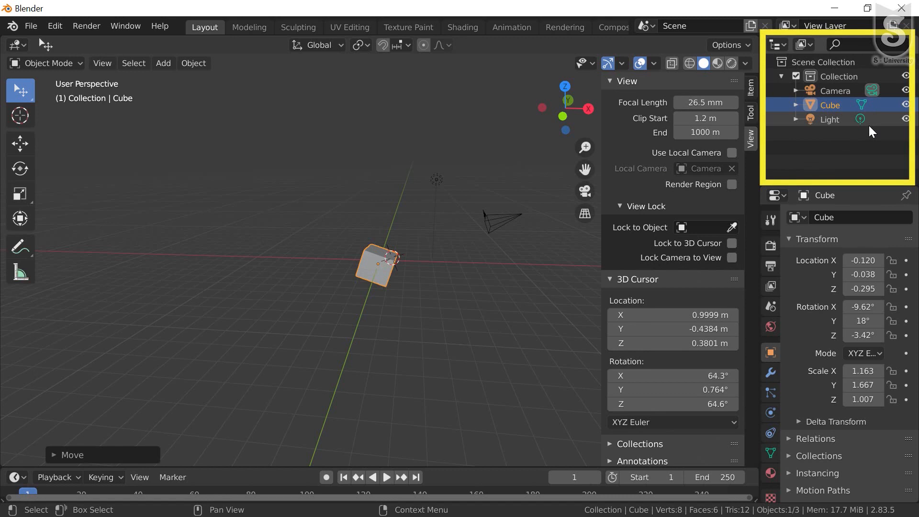
# - Select the camera, cube and light in turn from the scene collection's object list, ending with the cube
pyautogui.click(835, 91)
pyautogui.click(833, 105)
pyautogui.click(835, 91)
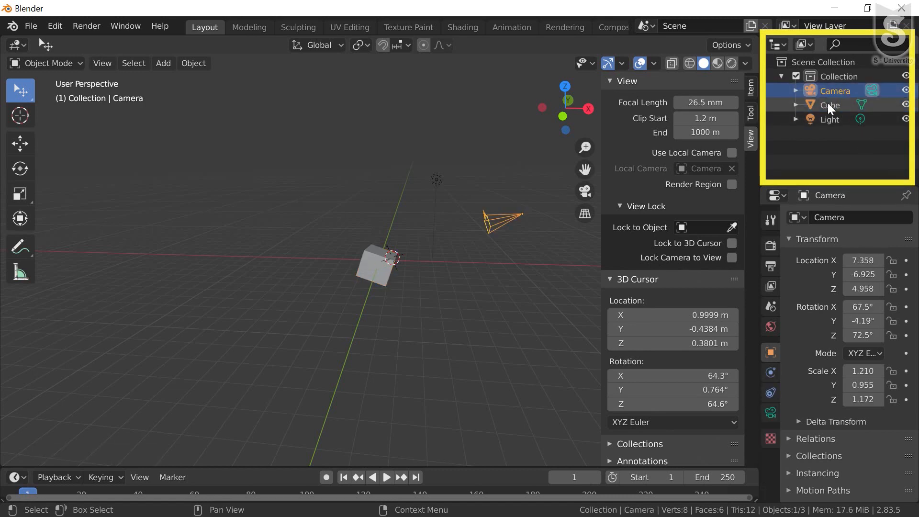
pyautogui.click(830, 105)
pyautogui.click(827, 120)
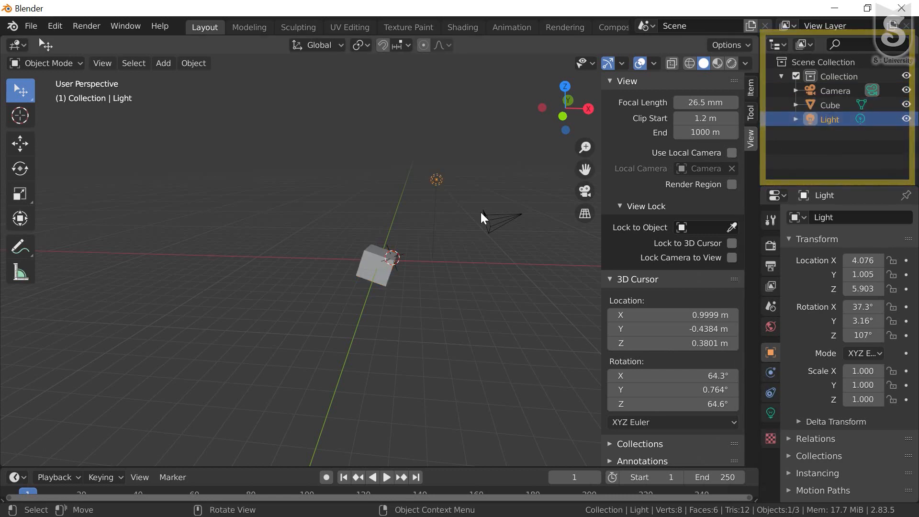
pyautogui.click(834, 91)
pyautogui.click(829, 120)
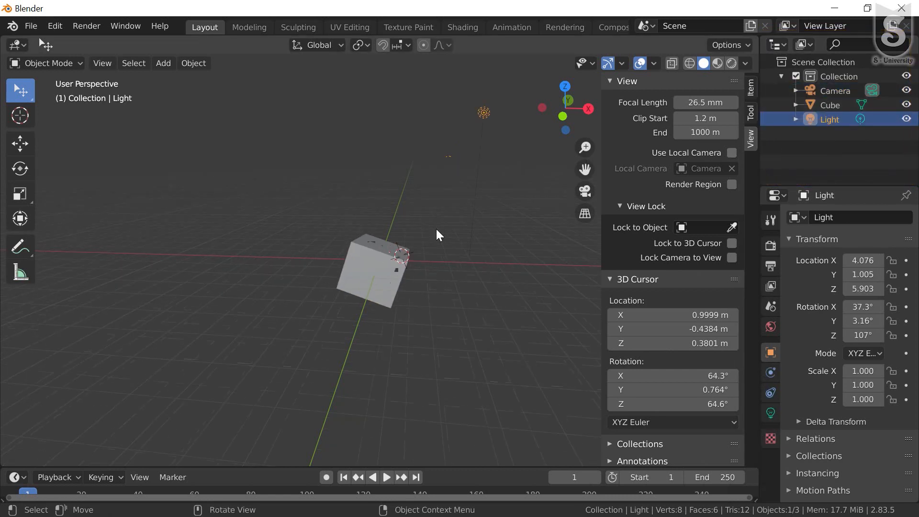
pyautogui.click(833, 105)
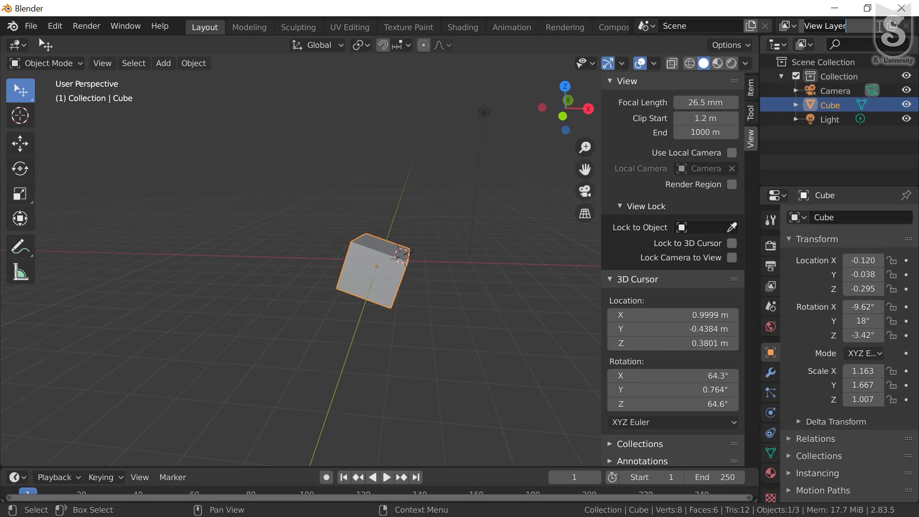
# - Examine the Add View Layer options and the scene's name and new-scene controls, keeping the cube selected
pyautogui.click(892, 26)
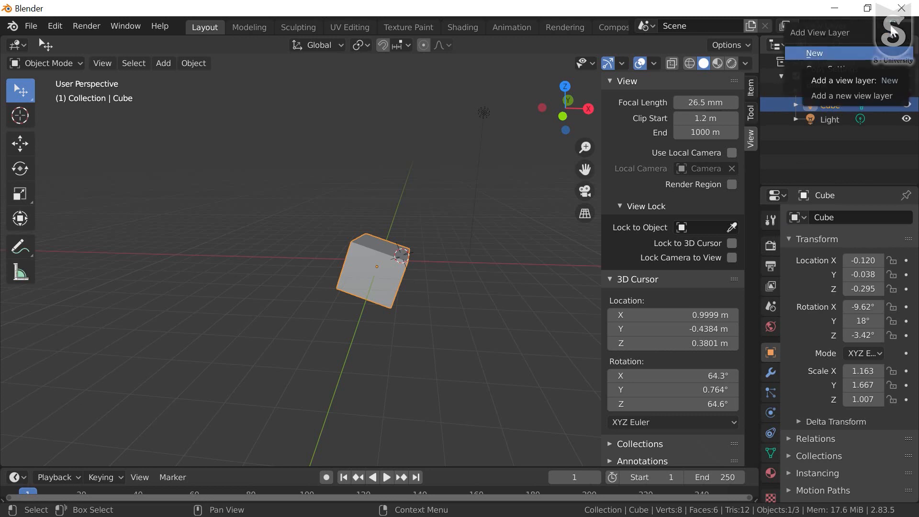
pyautogui.click(892, 28)
pyautogui.click(892, 27)
pyautogui.click(892, 28)
pyautogui.click(892, 28)
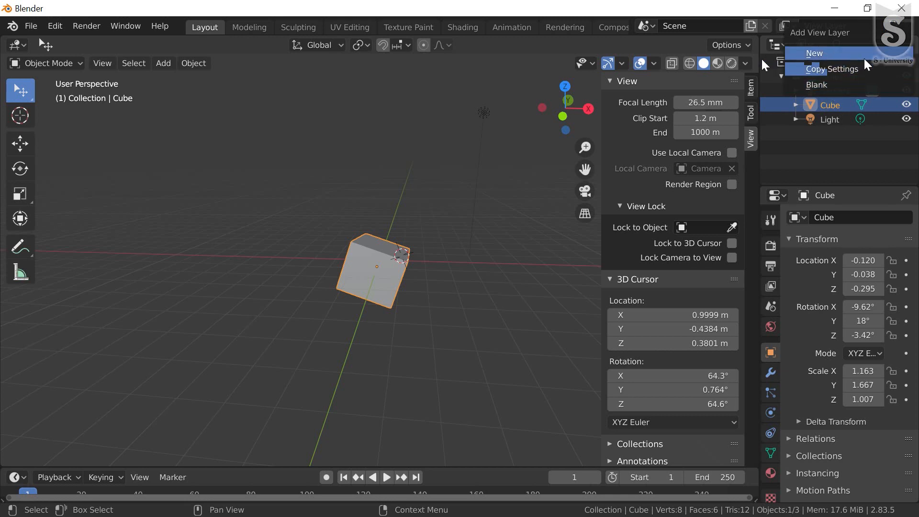
pyautogui.click(750, 27)
pyautogui.click(752, 27)
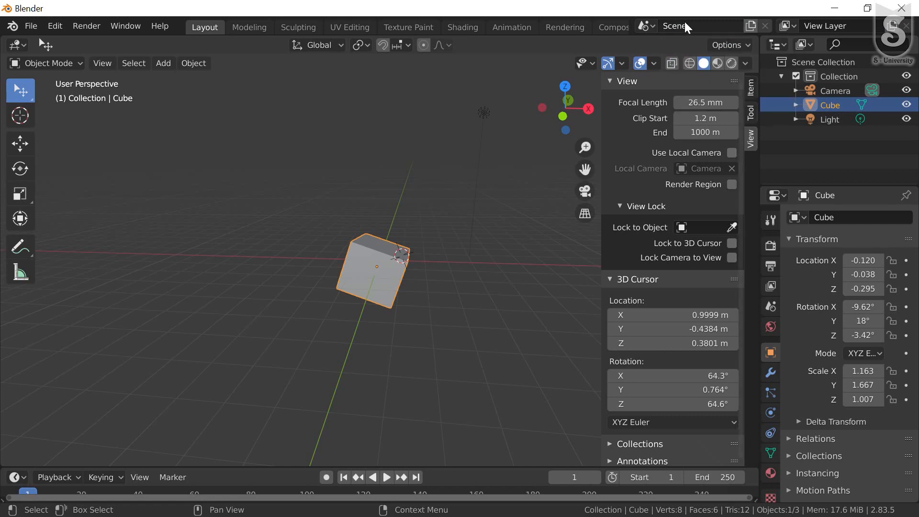
pyautogui.click(710, 27)
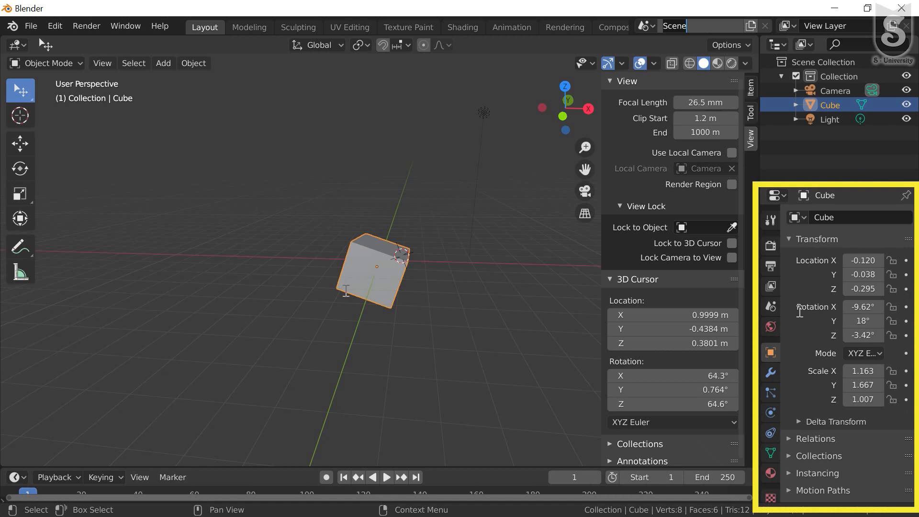
pyautogui.click(372, 274)
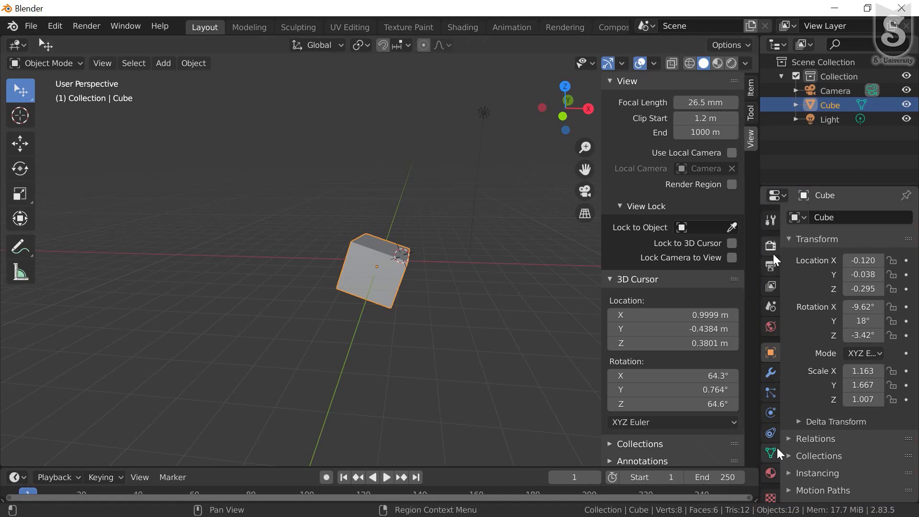
# - Select the camera and then the light in the 3D view to compare their object properties
pyautogui.scroll(2, 422, 296)
pyautogui.scroll(-5, 422, 296)
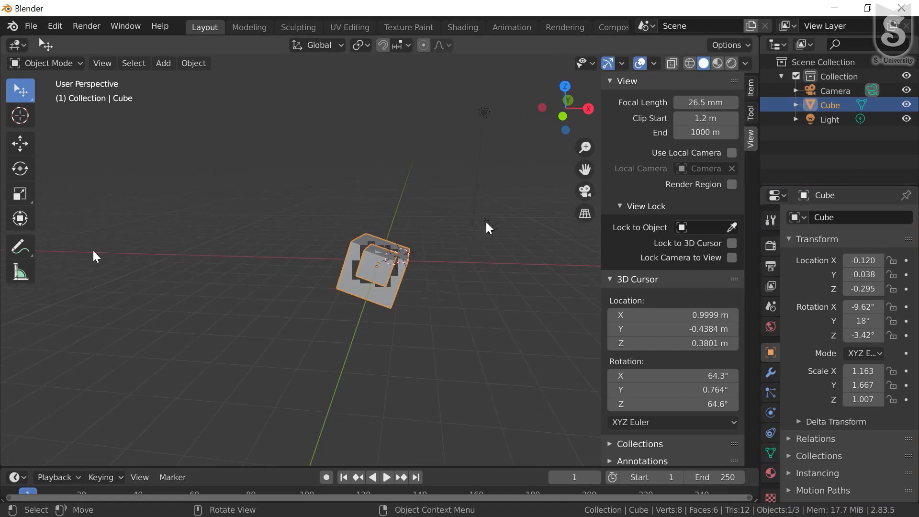
pyautogui.scroll(-2, 476, 216)
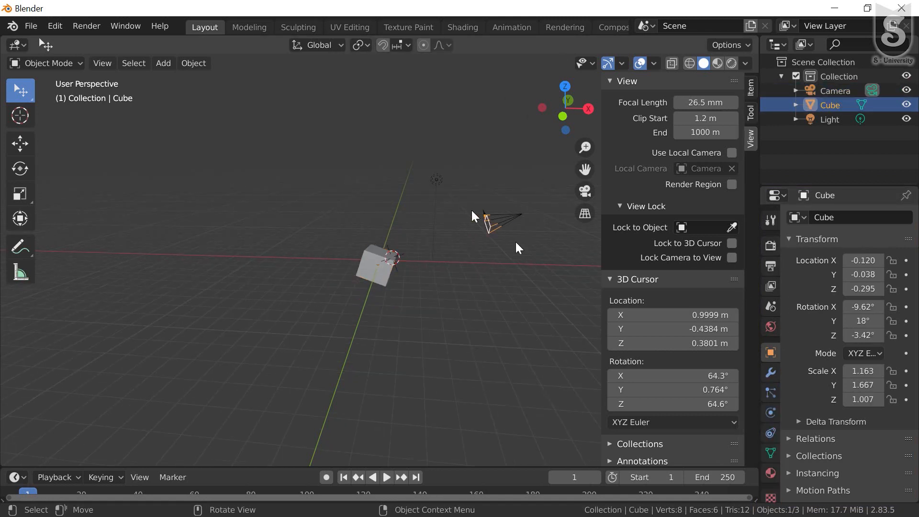
pyautogui.click(486, 216)
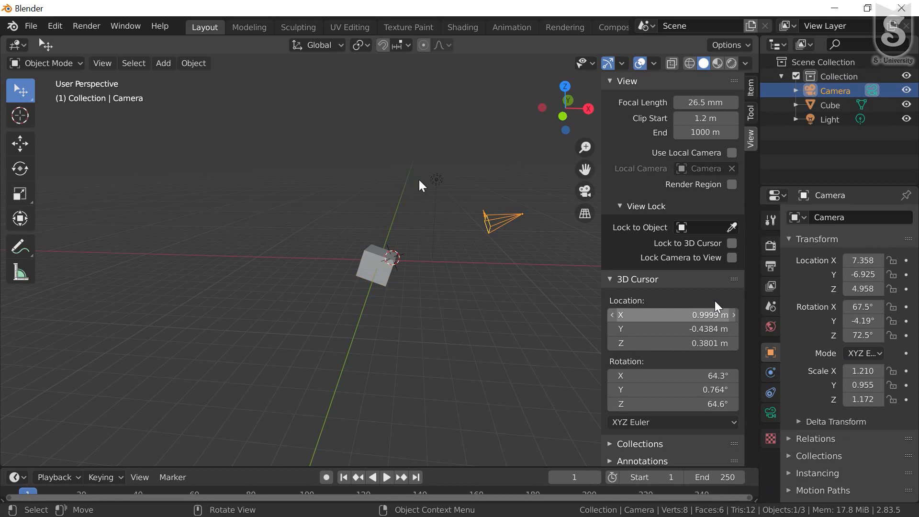
pyautogui.click(437, 180)
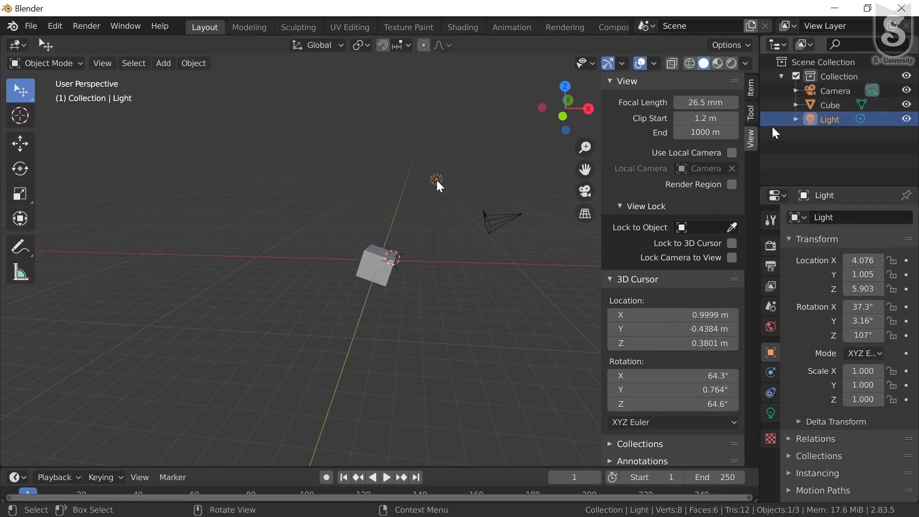
# - Select the camera and set its lens focal length to 46.58 mm in its data properties
pyautogui.click(503, 217)
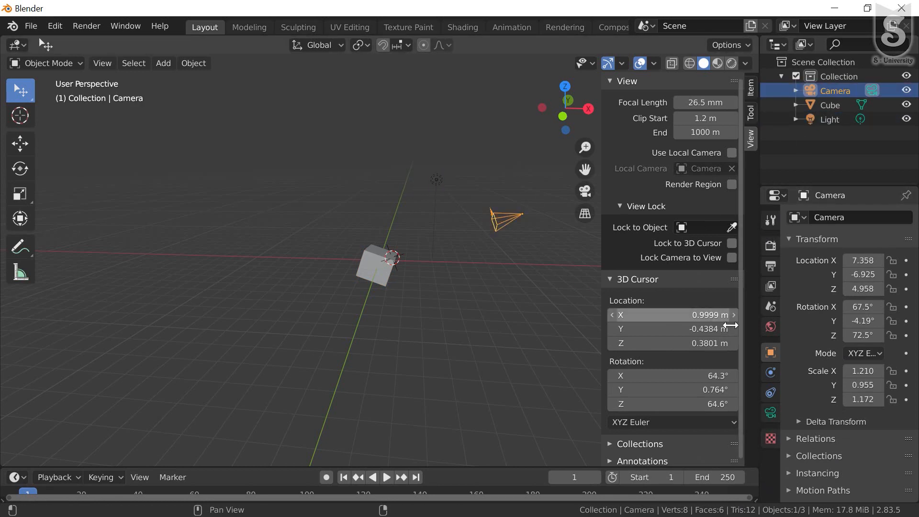
pyautogui.click(771, 414)
pyautogui.click(771, 353)
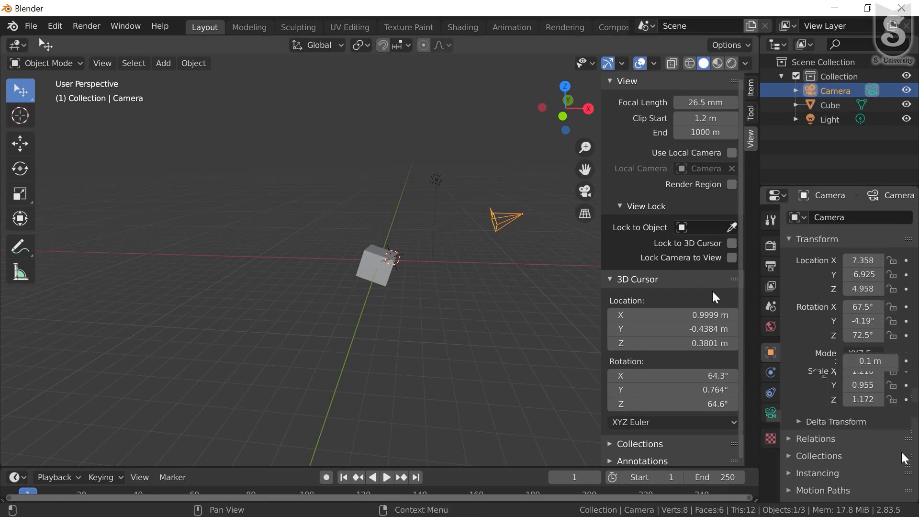
pyautogui.click(771, 413)
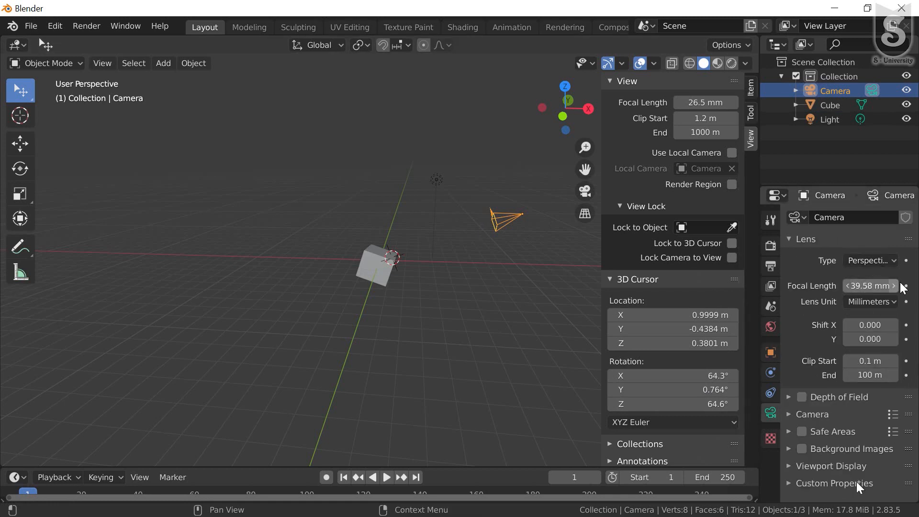
pyautogui.moveTo(870, 286)
pyautogui.mouseDown()
pyautogui.moveTo(899, 285)
pyautogui.moveTo(876, 286)
pyautogui.mouseUp()
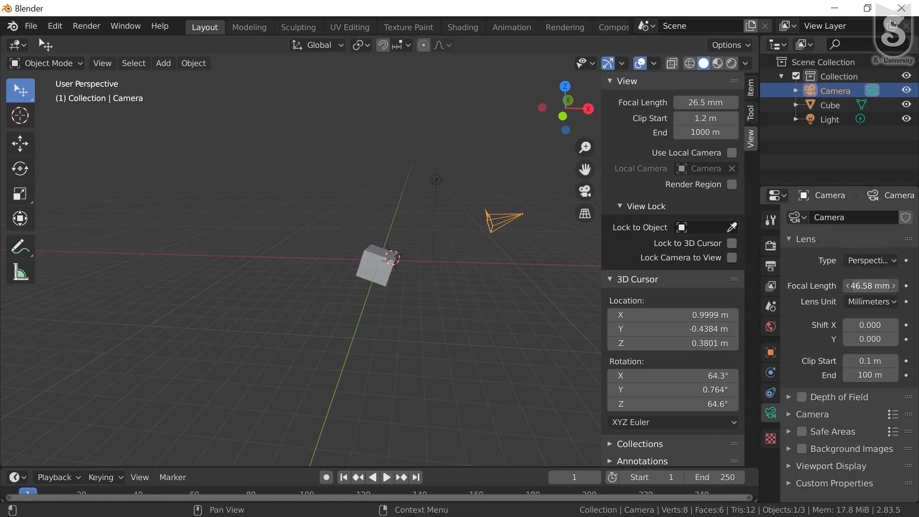
# - Display the light's data properties, then select the cube to show its mesh data properties
pyautogui.click(433, 183)
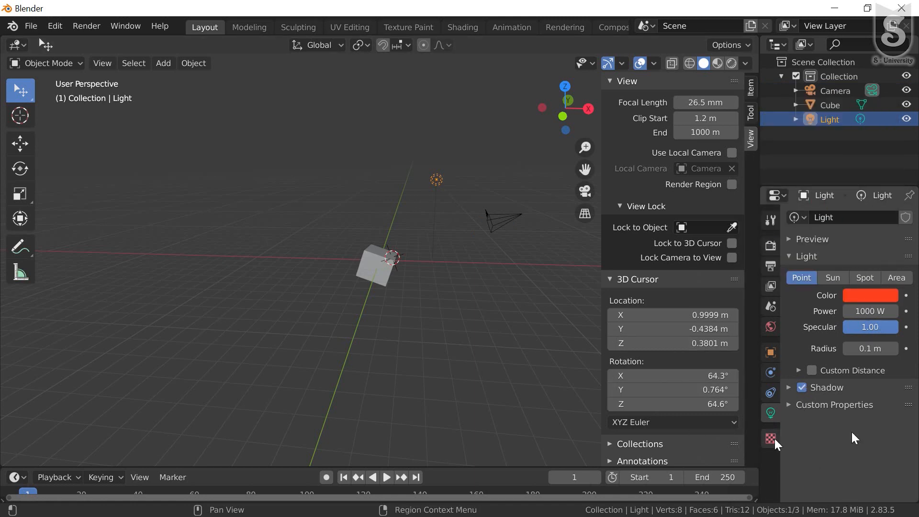
pyautogui.click(384, 261)
pyautogui.hotkey('ctrl', 'z')
pyautogui.scroll(-1, 704, 350)
pyautogui.hotkey('ctrl', 'shift', 'z')
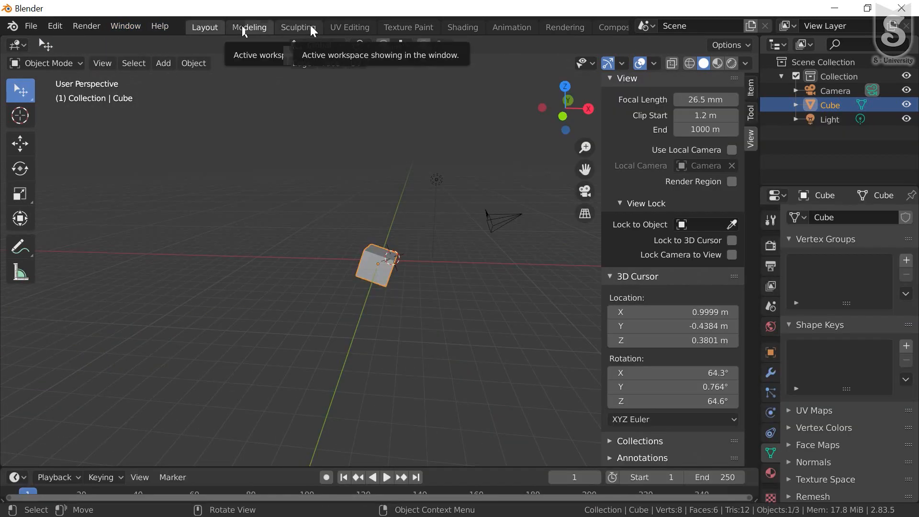
# - Look through the Sculpting, UV Editing, Shading, Animation, Compositing and Rendering workspaces, then return to the Layout workspace
pyautogui.click(310, 27)
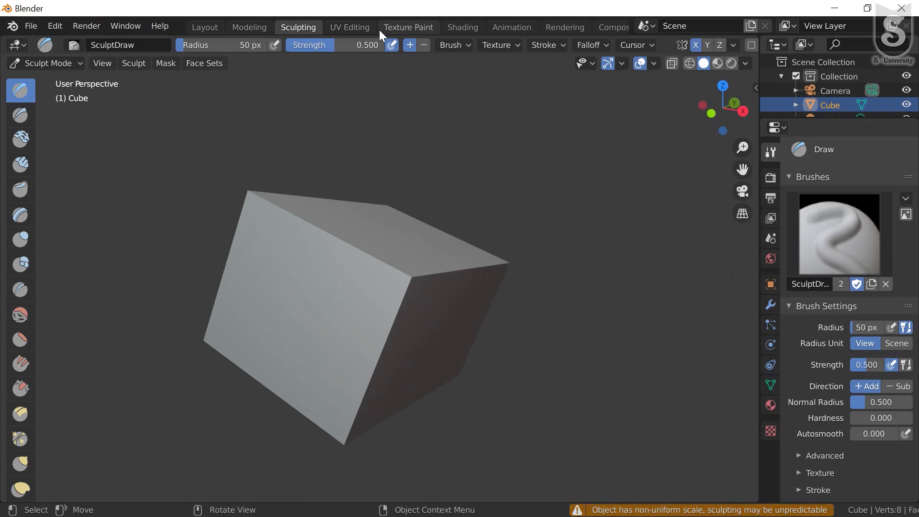
pyautogui.click(349, 27)
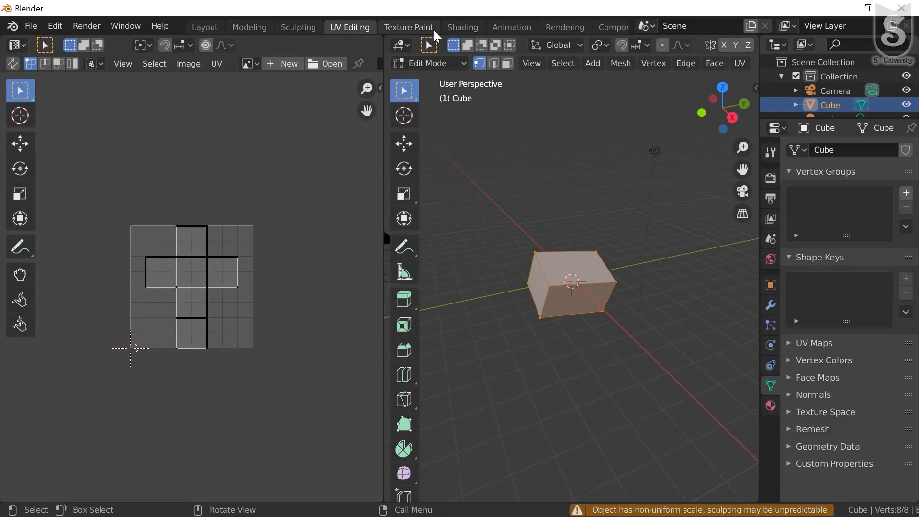
pyautogui.click(463, 28)
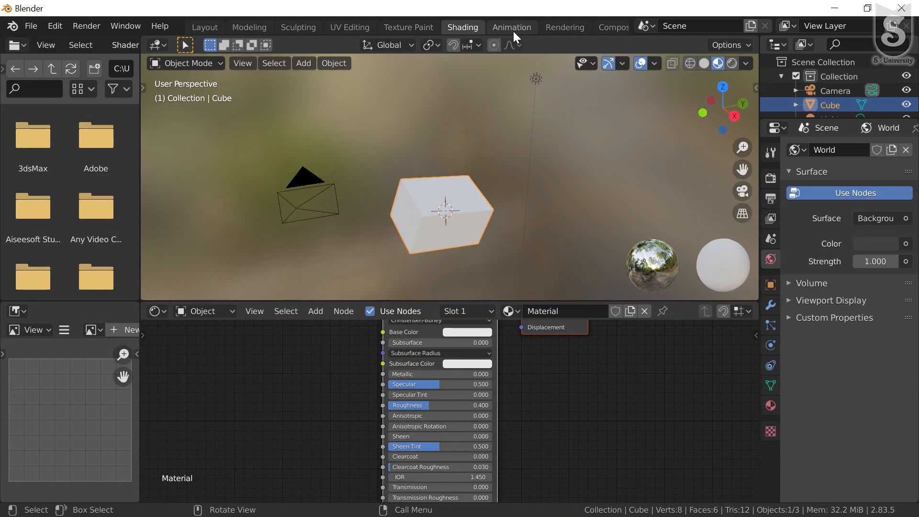
pyautogui.click(512, 29)
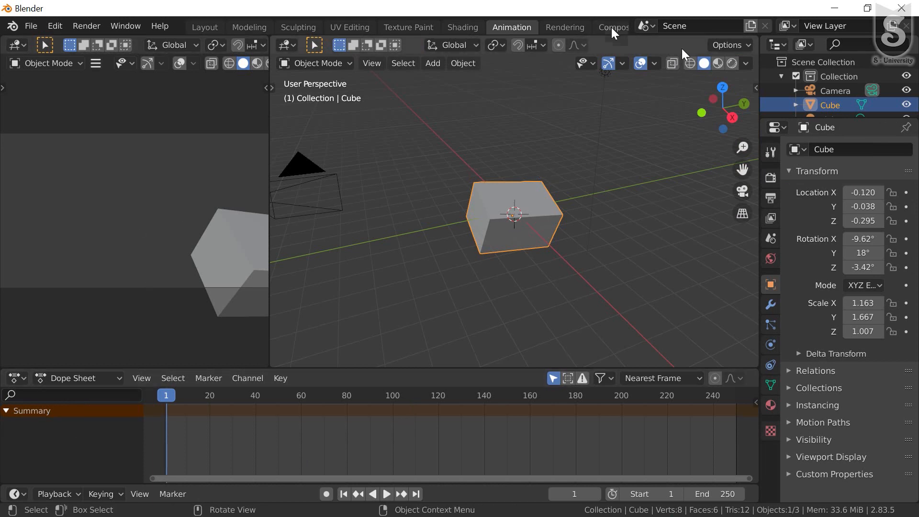
pyautogui.click(554, 23)
pyautogui.hotkey('ctrl', 'pagedown')
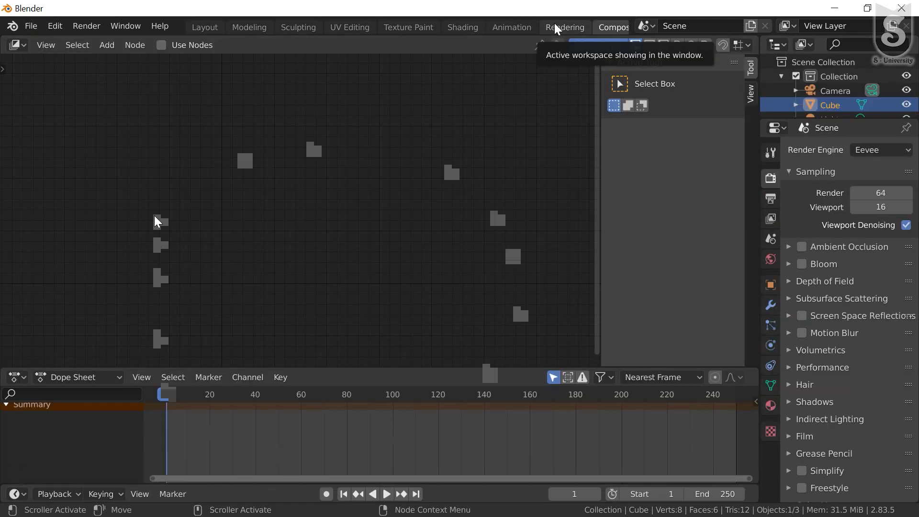
pyautogui.click(554, 23)
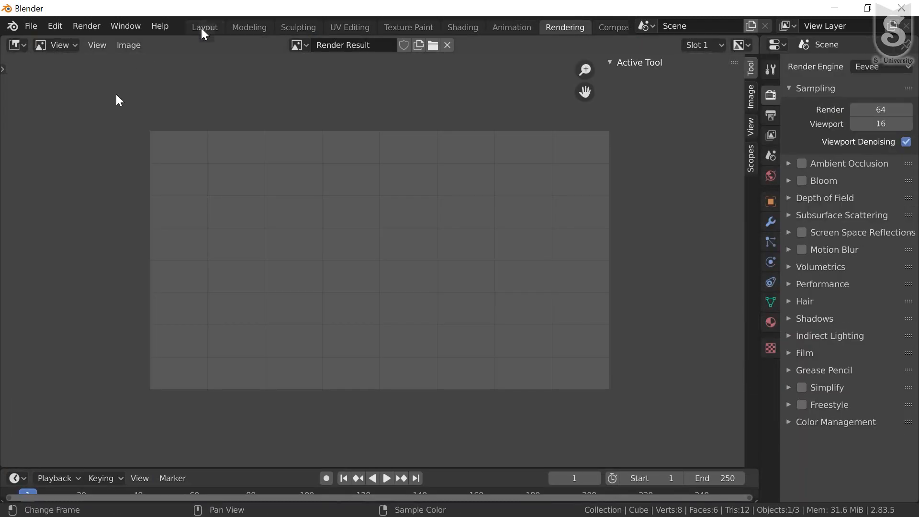
pyautogui.click(202, 29)
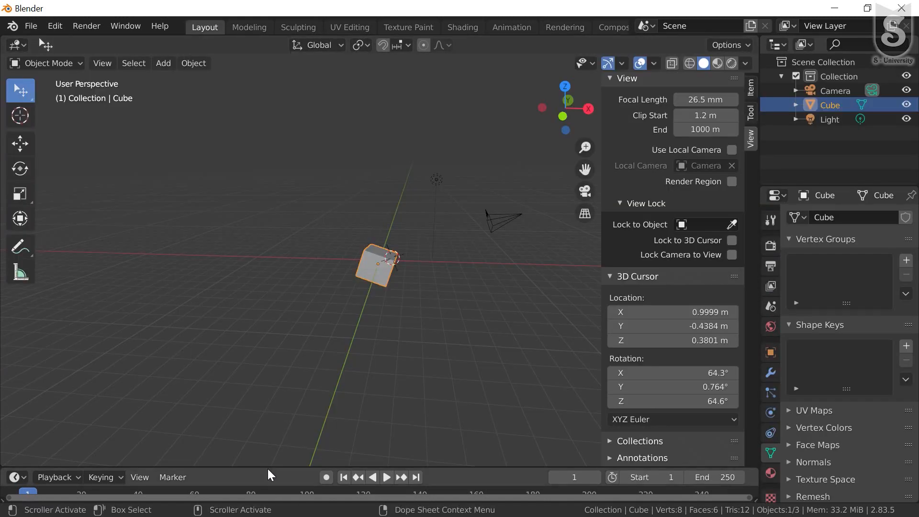
# - Enlarge the timeline, set the current frame to 0 and stop the animation playback
pyautogui.moveTo(269, 467); pyautogui.dragTo(255, 387)
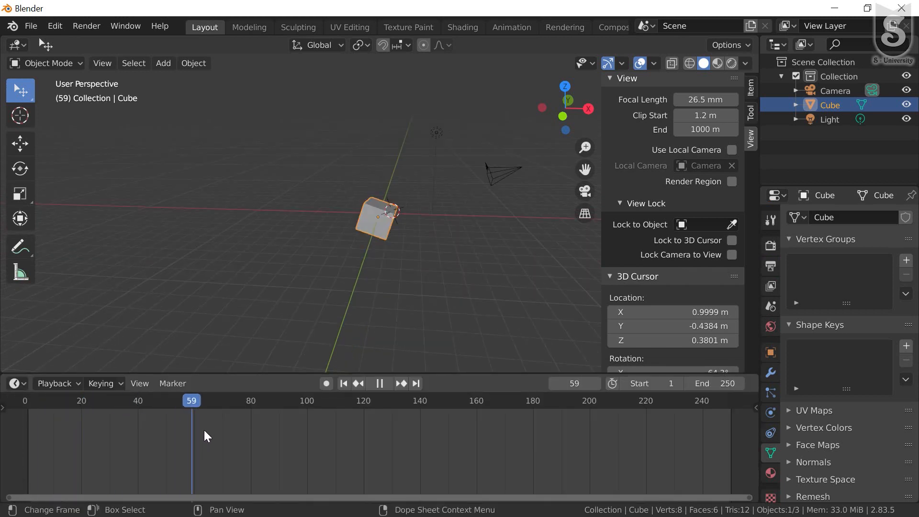
pyautogui.moveTo(207, 436); pyautogui.dragTo(9, 441)
pyautogui.press('space')
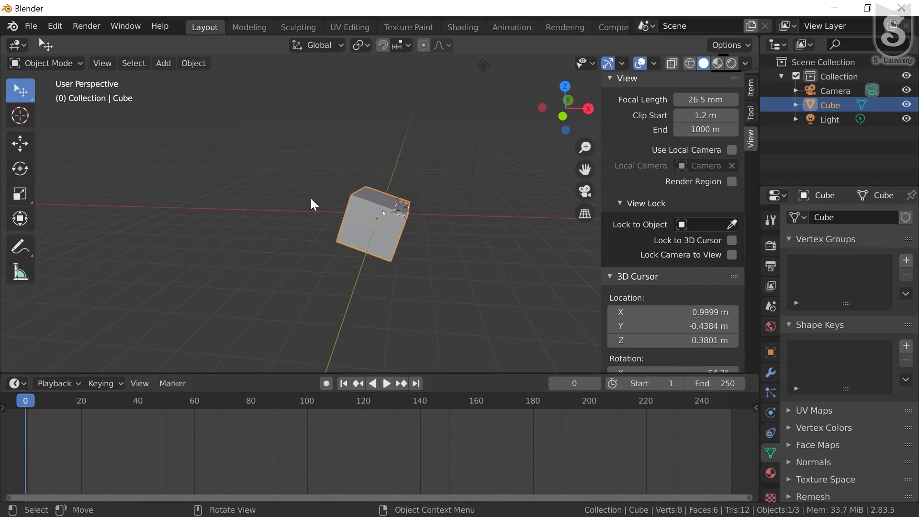
# - Orbit the 3D view around the cube and zoom out and back in on it
pyautogui.moveTo(333, 220); pyautogui.dragTo(375, 223, button='middle')
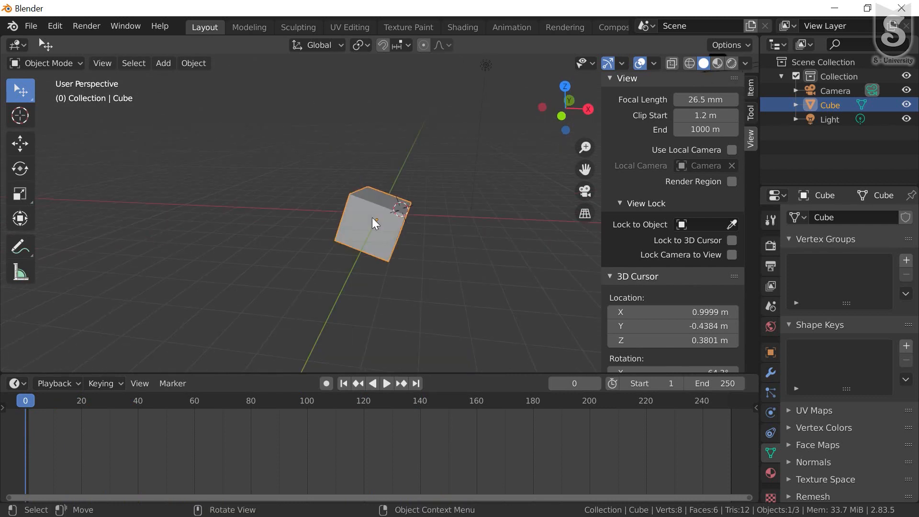
pyautogui.scroll(-2, 374, 235)
pyautogui.scroll(2, 375, 235)
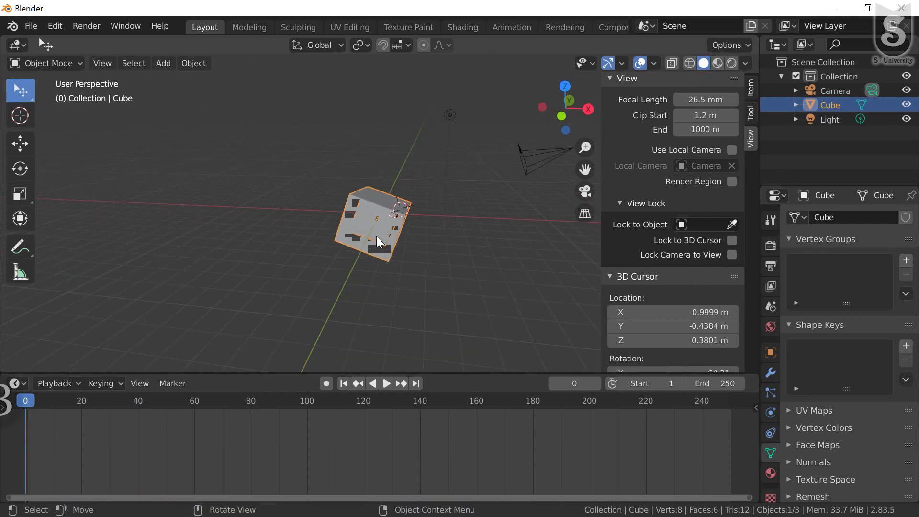
pyautogui.scroll(1, 375, 235)
pyautogui.scroll(1, 401, 216)
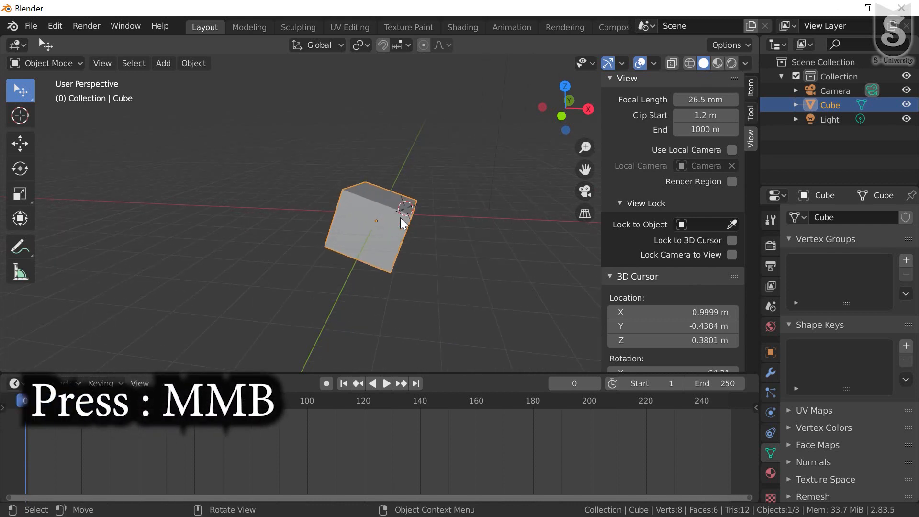
# - Zoom in on the cube, view it from the front, side and top orthographic views, and orbit back to a free view
pyautogui.scroll(1, 402, 222)
pyautogui.scroll(-2, 403, 225)
pyautogui.scroll(2, 404, 230)
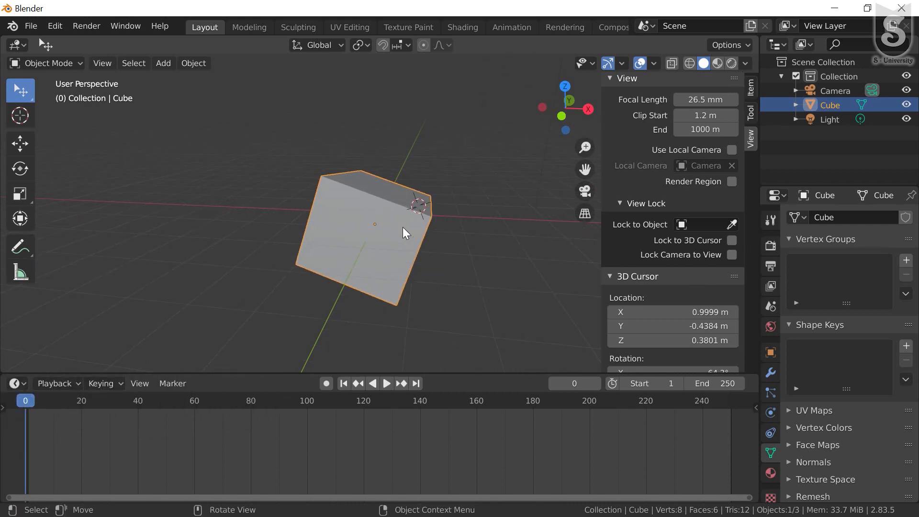
pyautogui.press('KP_1')
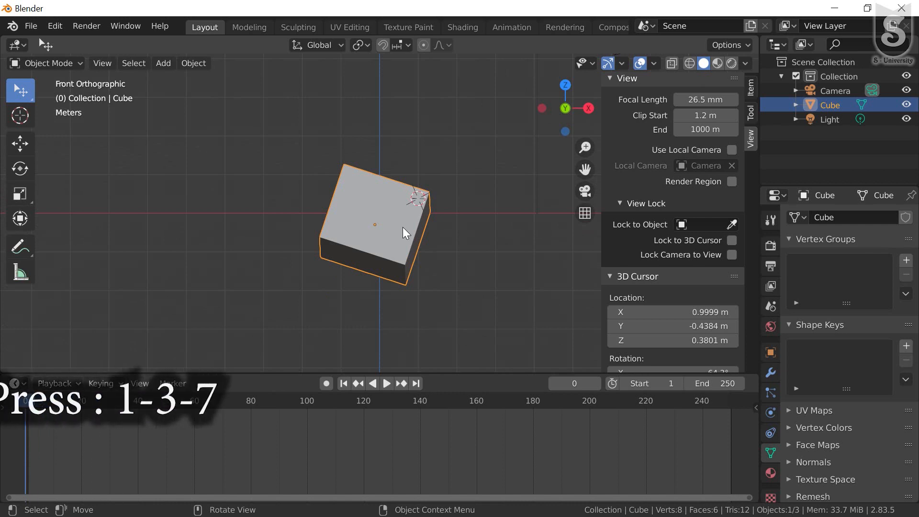
pyautogui.press('KP_3')
pyautogui.press('KP_7')
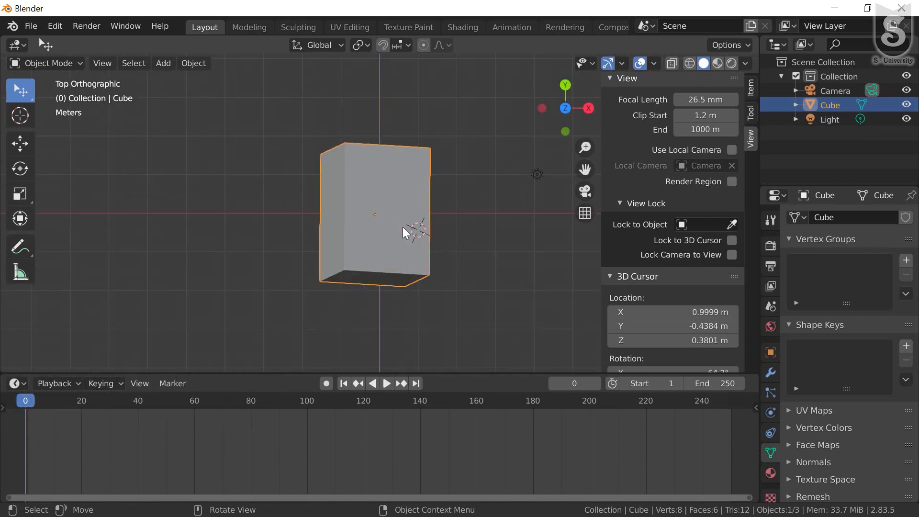
pyautogui.moveTo(397, 200); pyautogui.dragTo(393, 237, button='middle')
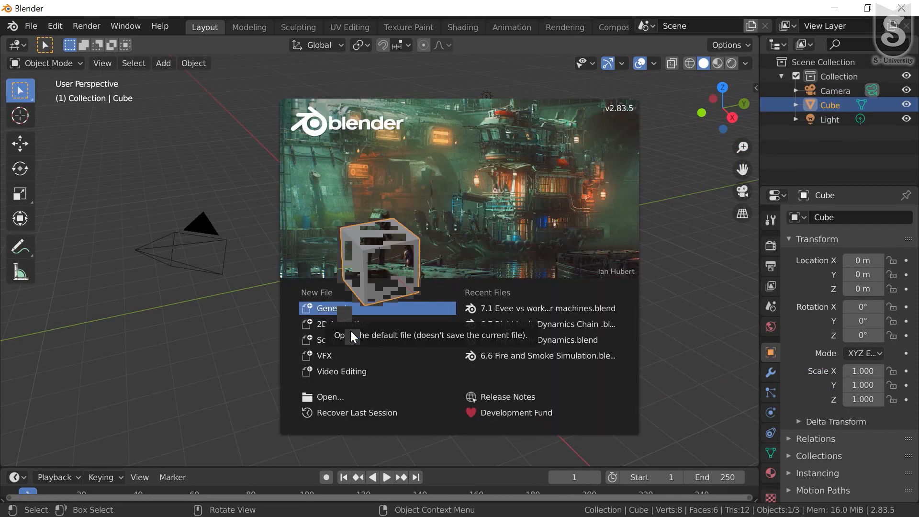
# - Start a new General file, and hide and reshow the Mesh object type in the 3D view
pyautogui.click(343, 309)
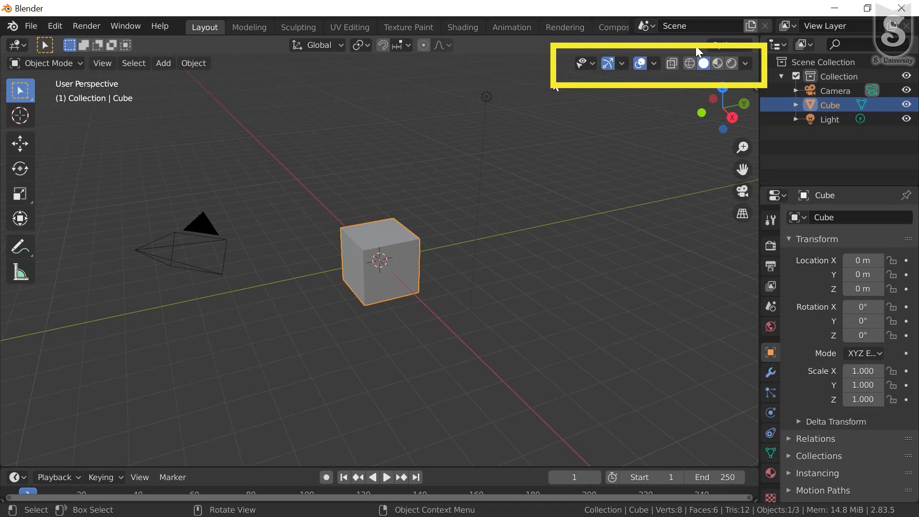
pyautogui.click(593, 64)
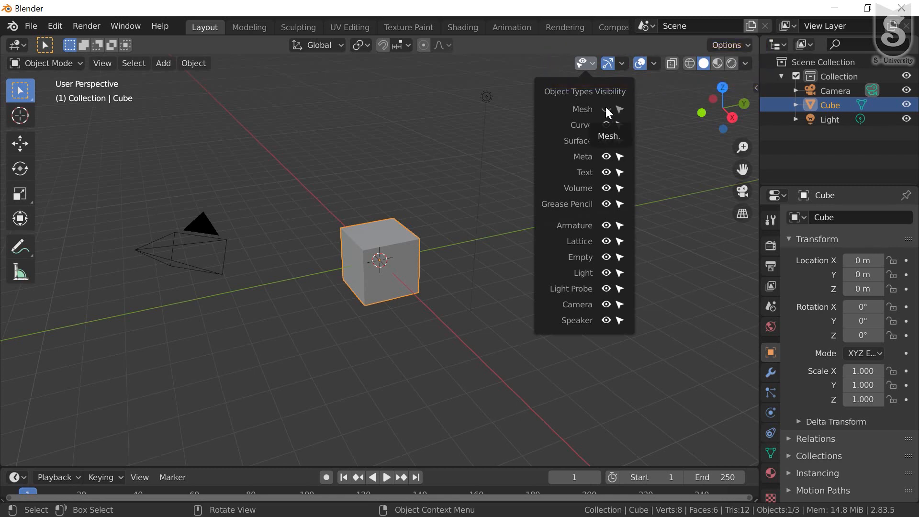
pyautogui.click(606, 124)
pyautogui.click(606, 109)
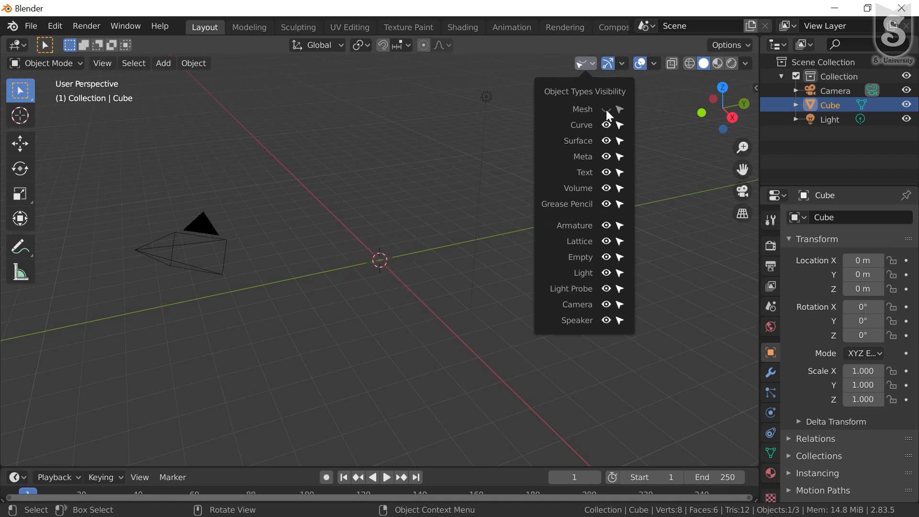
pyautogui.click(606, 109)
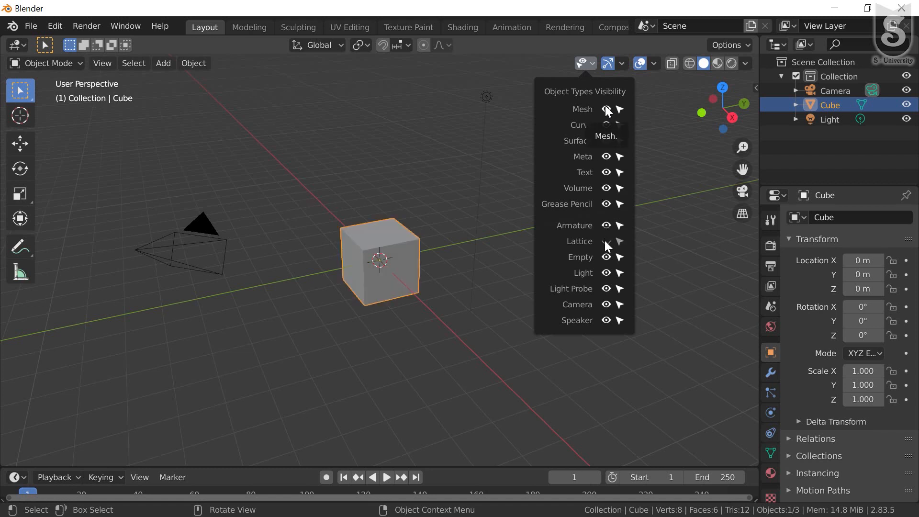
# - Hide all object types from Mesh to Speaker in the 3D view and make them all visible again
pyautogui.moveTo(605, 242); pyautogui.dragTo(604, 277)
pyautogui.click(606, 290)
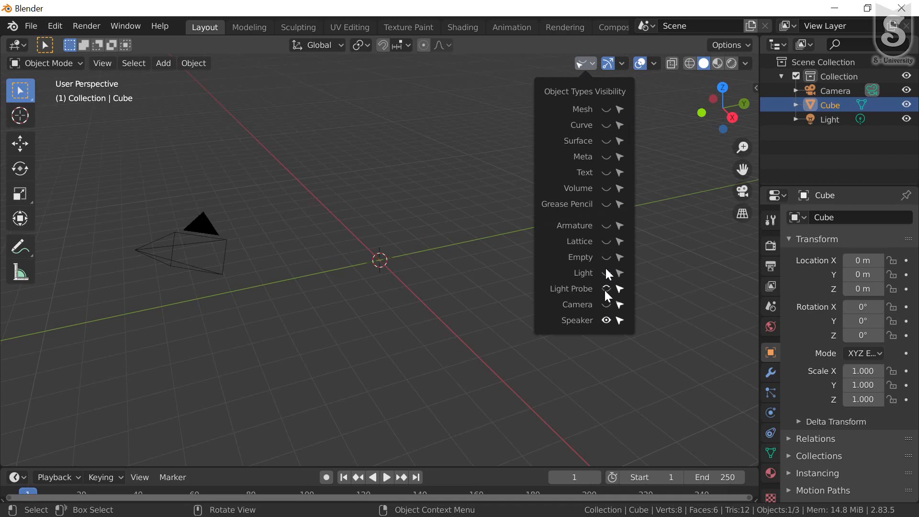
pyautogui.moveTo(606, 179); pyautogui.dragTo(605, 111)
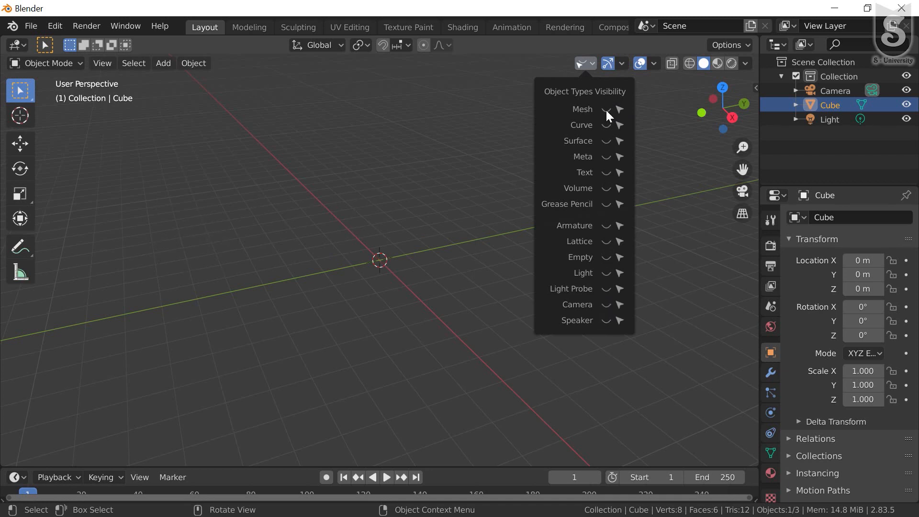
pyautogui.click(605, 109)
pyautogui.click(605, 109)
pyautogui.click(606, 109)
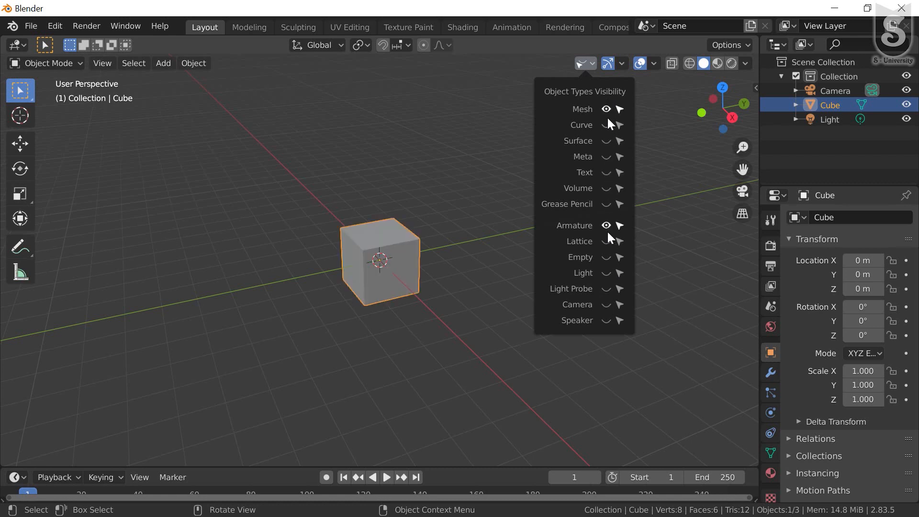
pyautogui.click(606, 289)
pyautogui.click(606, 304)
pyautogui.click(606, 320)
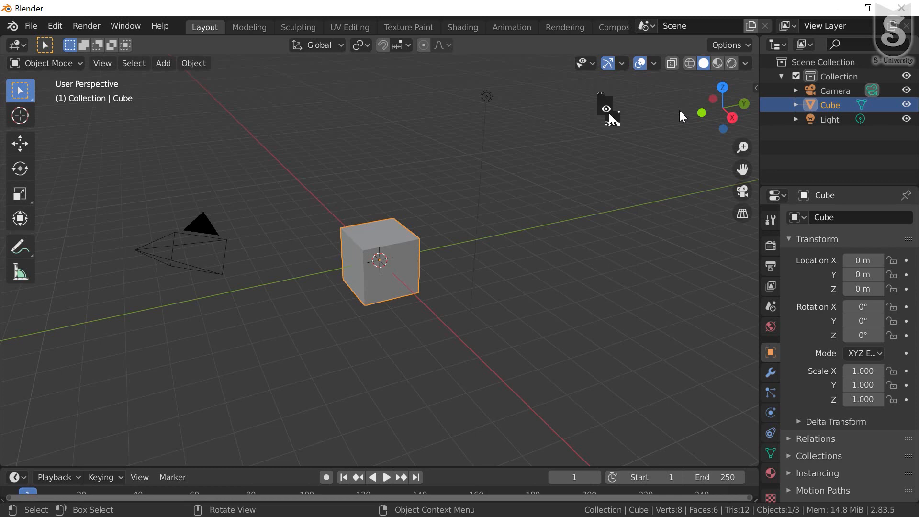
# - Open the object type visibility settings and test viewport selection by selecting and deselecting the camera
pyautogui.click(586, 63)
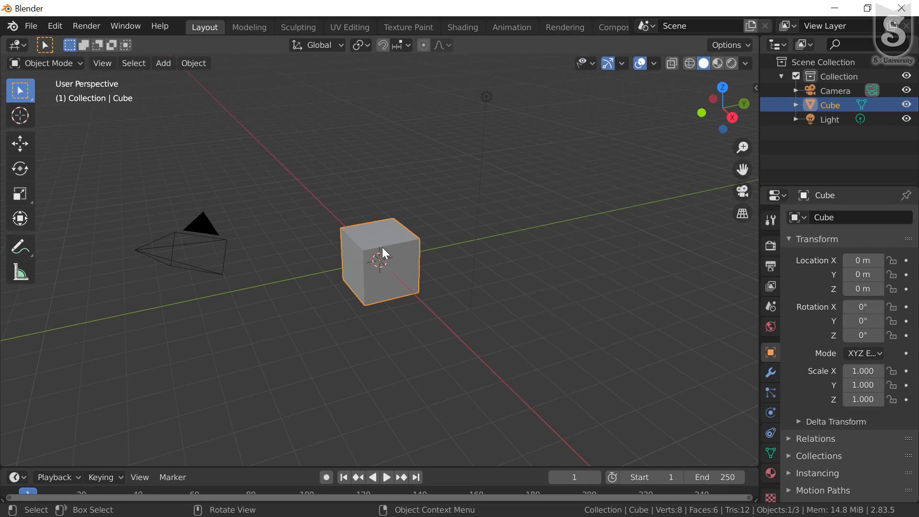
pyautogui.click(199, 231)
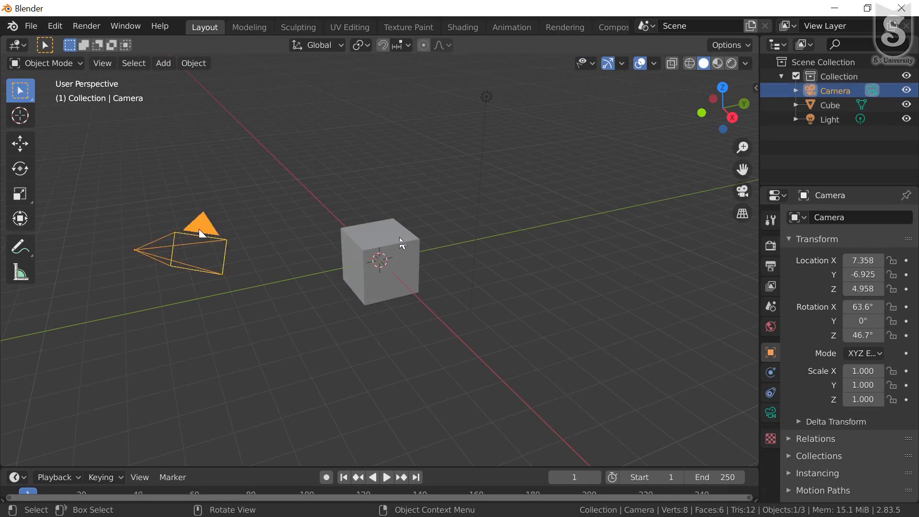
pyautogui.hotkey('ctrl', 'z')
pyautogui.hotkey('ctrl', 'shift', 'z')
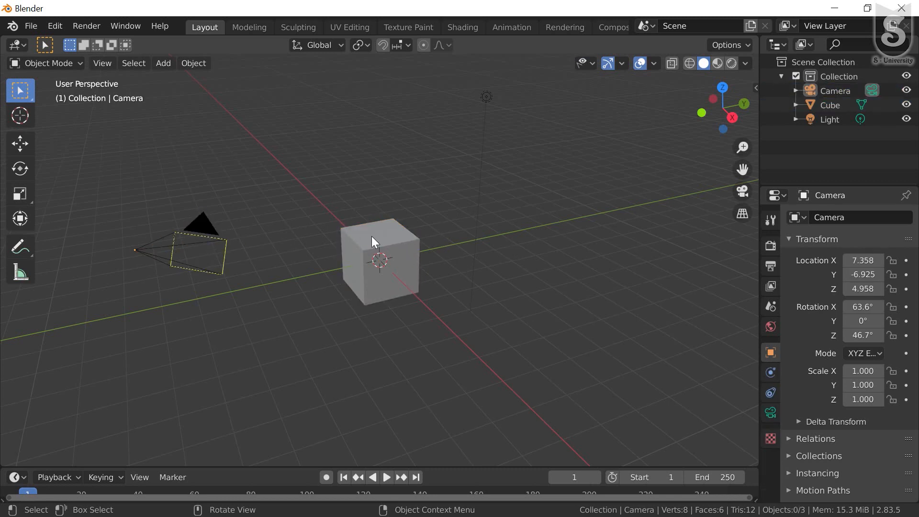
# - Toggle the selectability of several object types, including Speaker, Camera and Light Probe
pyautogui.click(622, 63)
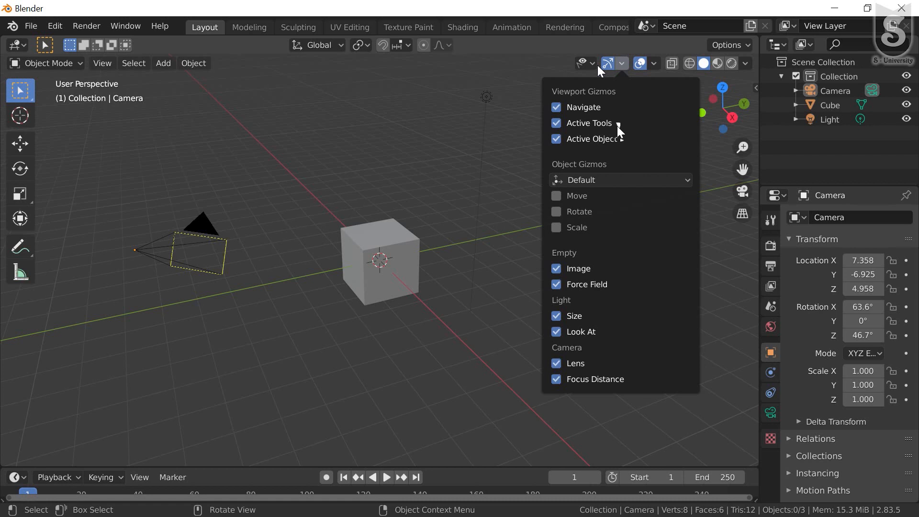
pyautogui.click(584, 63)
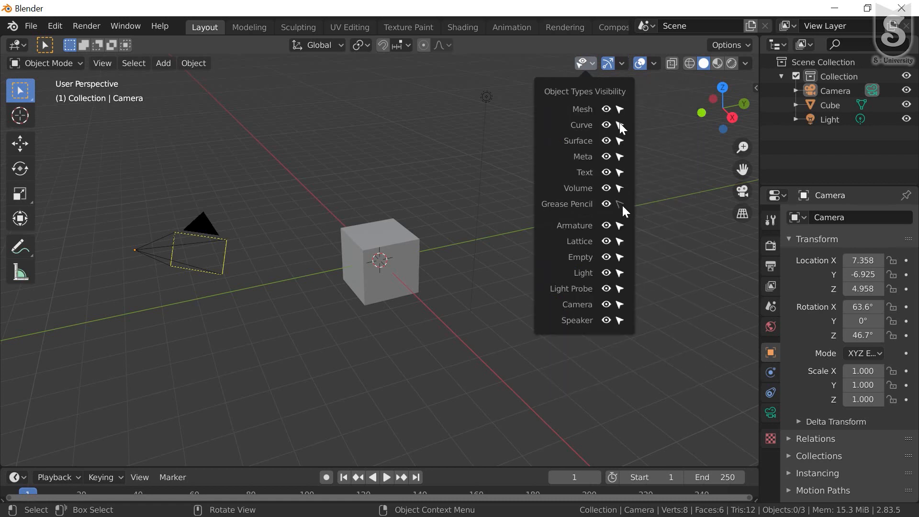
pyautogui.click(620, 321)
pyautogui.click(619, 305)
pyautogui.moveTo(619, 242)
pyautogui.mouseDown()
pyautogui.moveTo(622, 122)
pyautogui.moveTo(618, 258)
pyautogui.mouseUp()
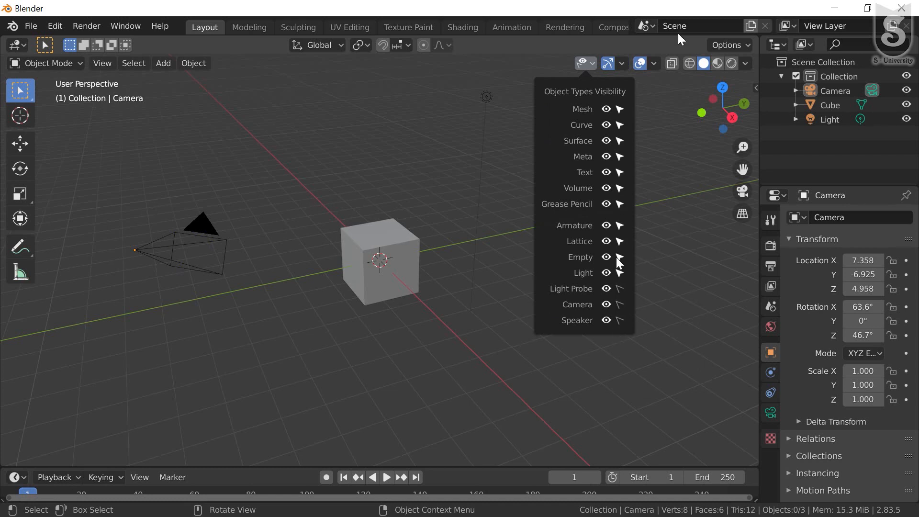
# - Display the Move, Rotate and Scale object gizmos on the cube, and switch all three off again
pyautogui.click(622, 63)
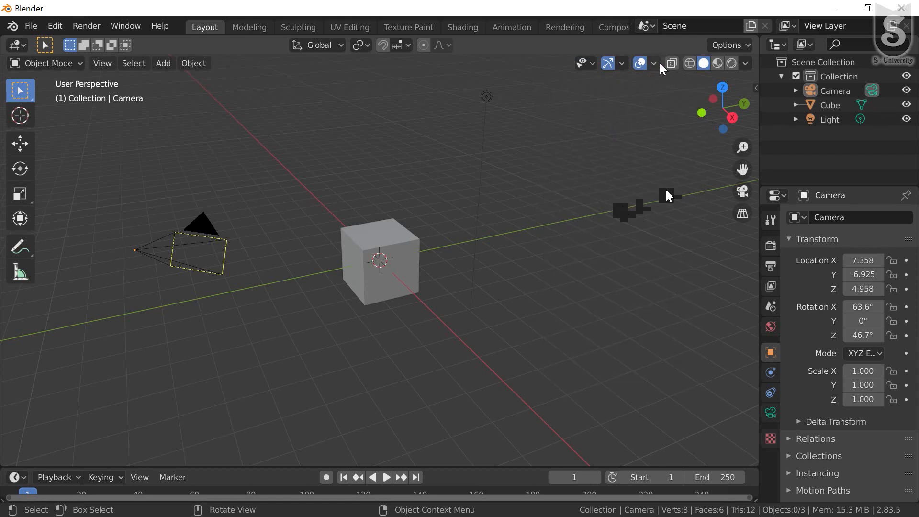
pyautogui.click(622, 63)
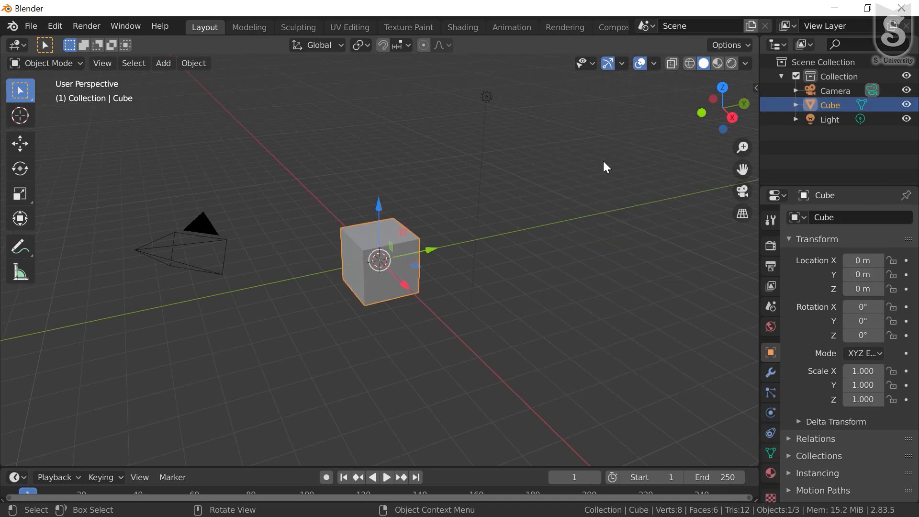
pyautogui.click(622, 64)
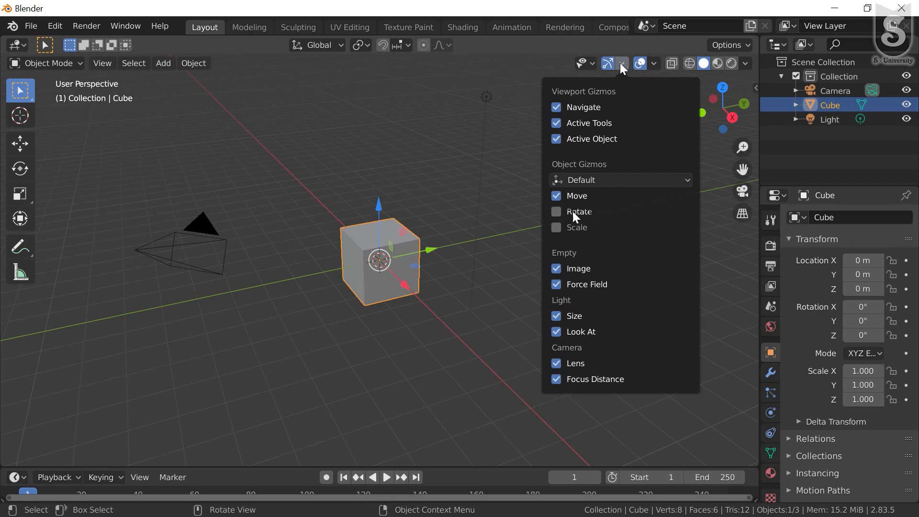
pyautogui.click(556, 211)
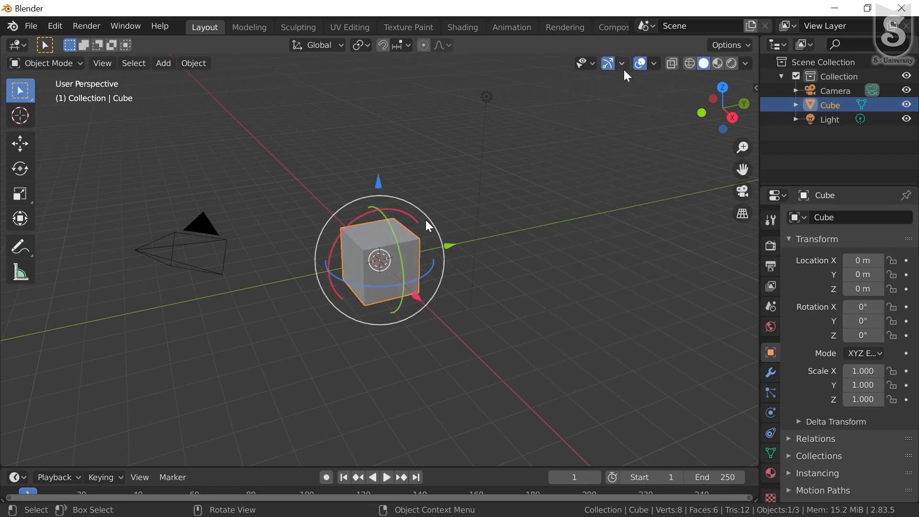
pyautogui.click(584, 228)
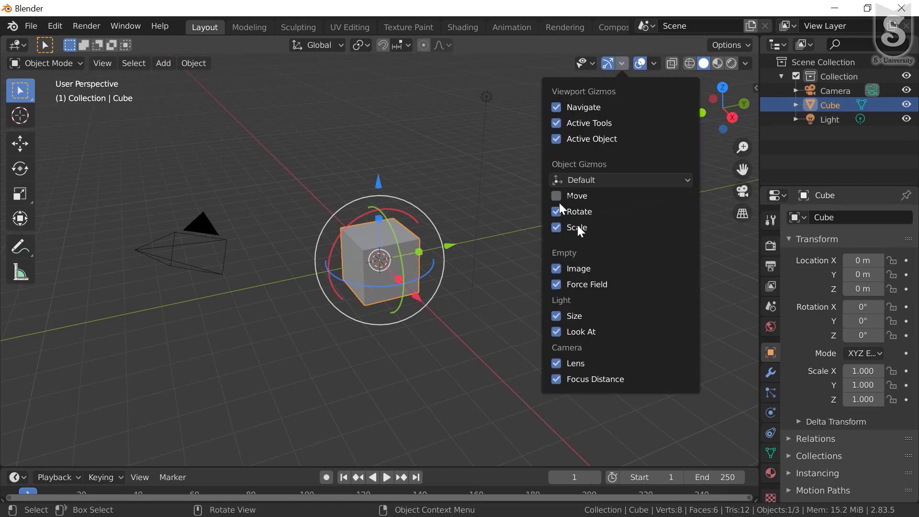
pyautogui.moveTo(577, 225); pyautogui.dragTo(613, 203)
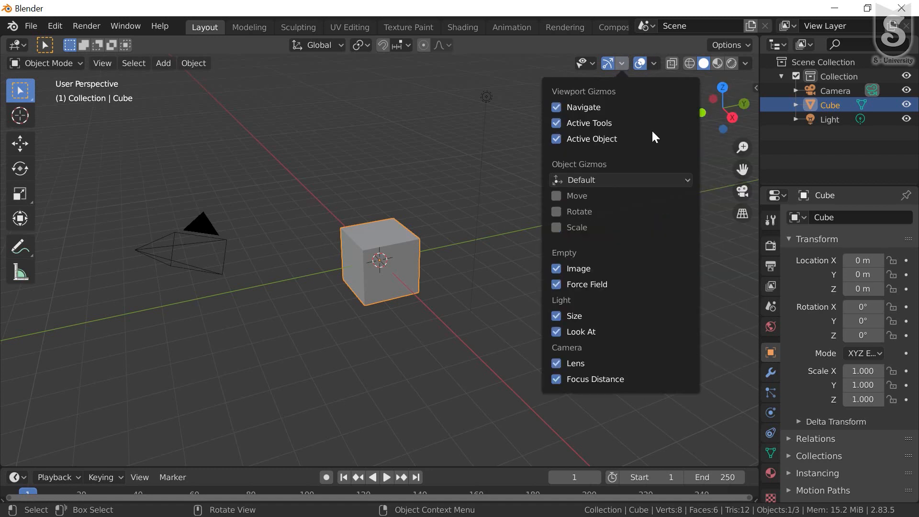
# - Hide the floor grid through the viewport overlays and show it again
pyautogui.moveTo(654, 63)
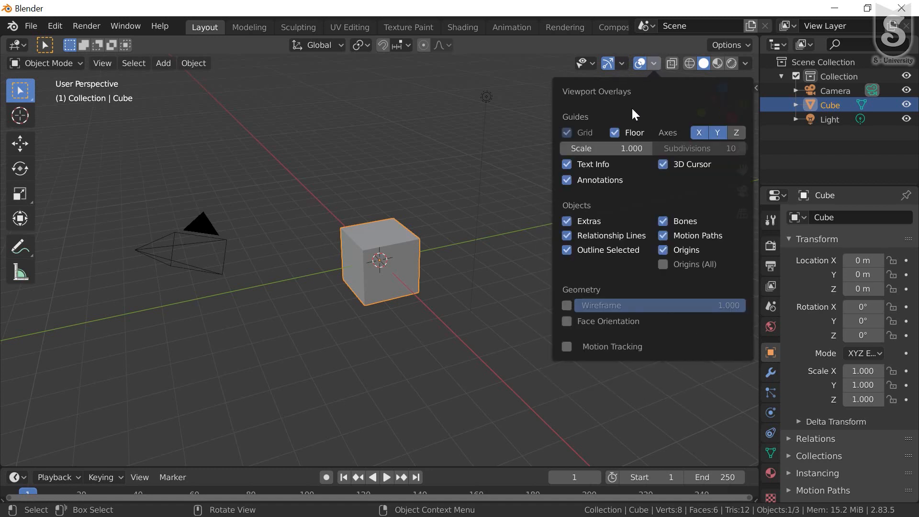
pyautogui.click(582, 133)
pyautogui.click(615, 134)
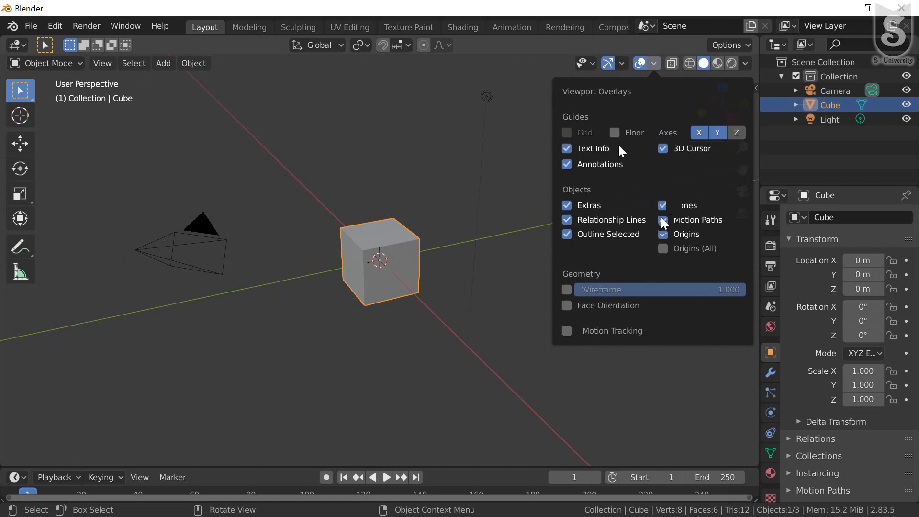
pyautogui.click(614, 132)
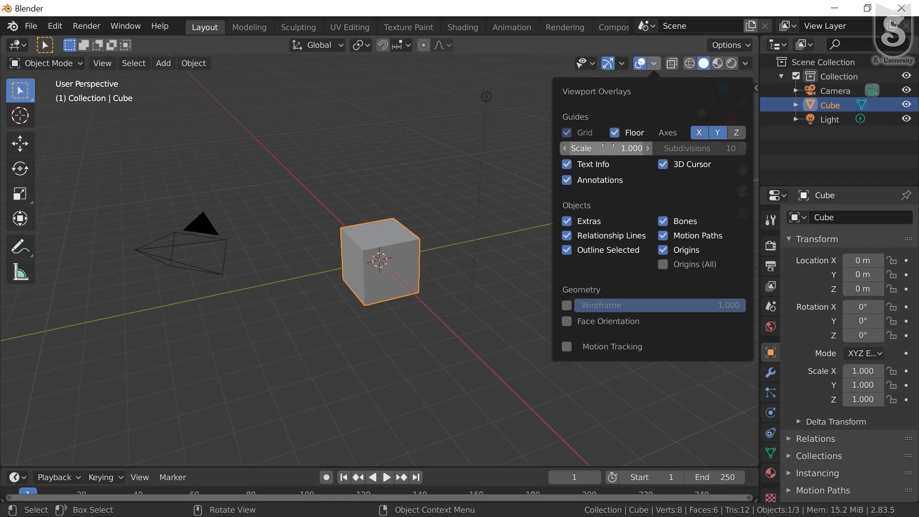
# - Set the floor grid scale in the viewport overlays to 1.617
pyautogui.moveTo(607, 146); pyautogui.dragTo(596, 147)
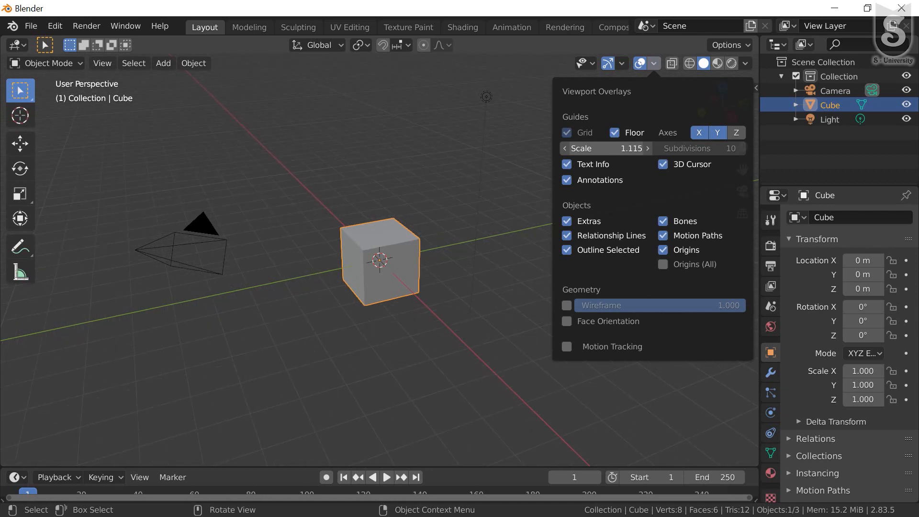
pyautogui.moveTo(596, 147); pyautogui.dragTo(628, 150)
pyautogui.click(628, 152)
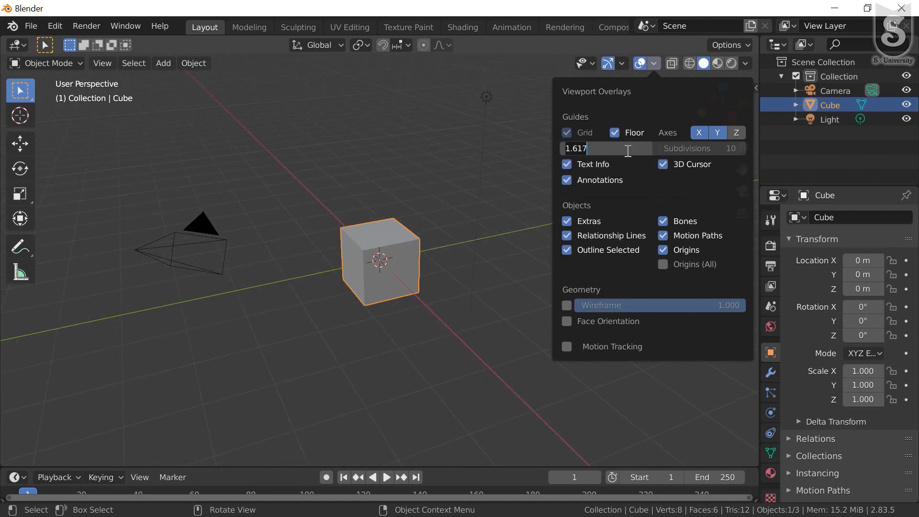
pyautogui.press('Return')
pyautogui.rightClick(628, 150)
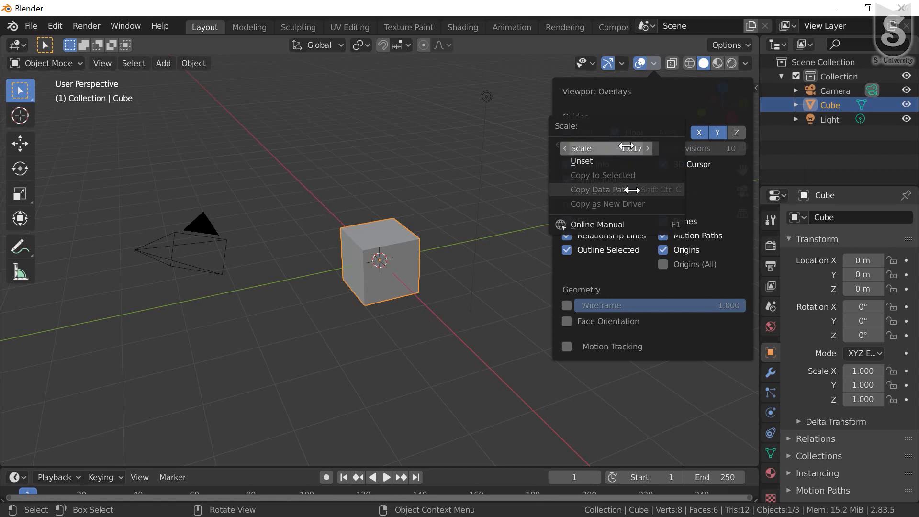
pyautogui.click(640, 150)
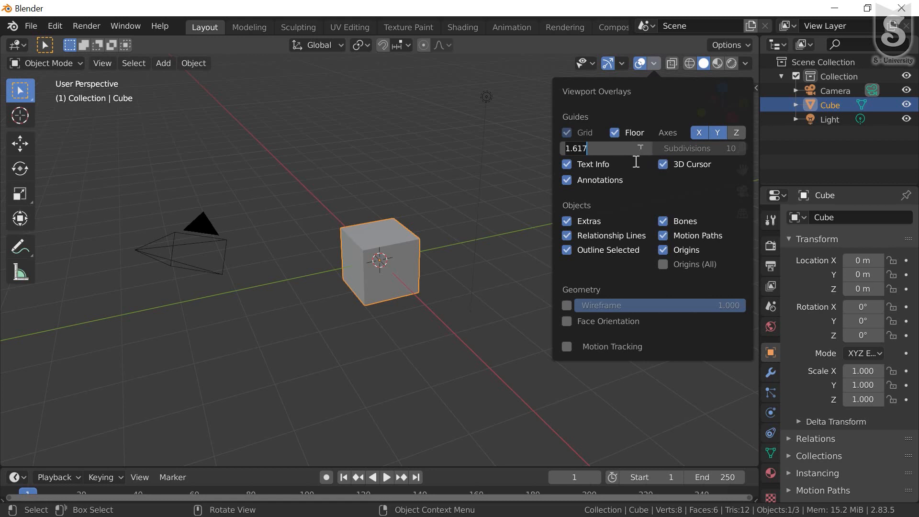
pyautogui.press('Return')
pyautogui.press('Return')
pyautogui.press('Return')
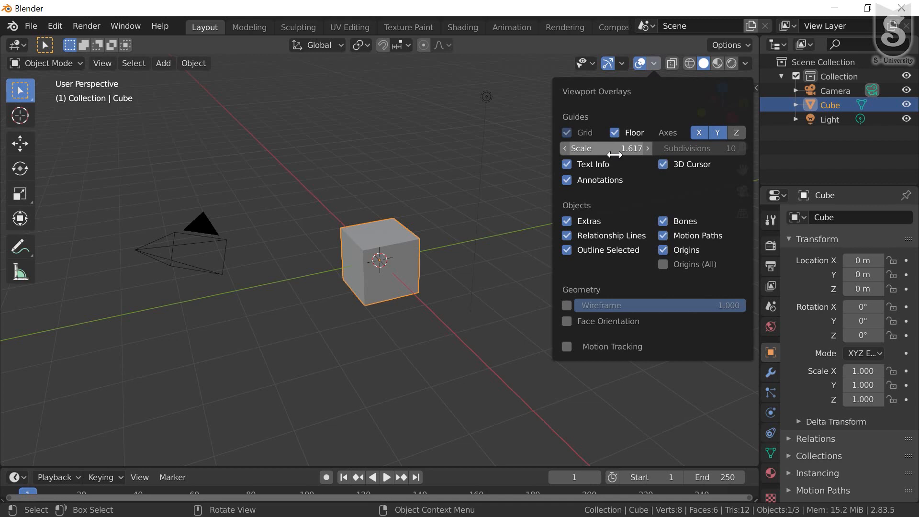
pyautogui.click(615, 154)
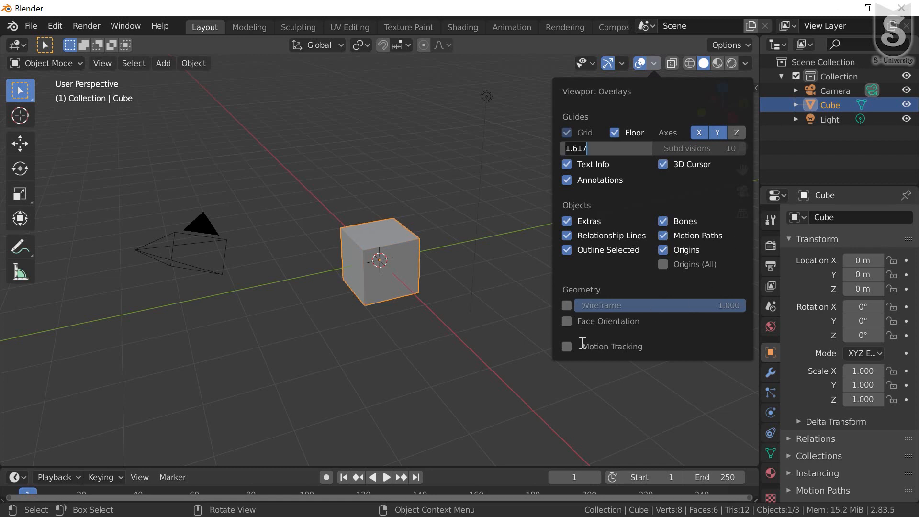
# - Enable the Wireframe geometry overlay and orbit around the cube to inspect its edges
pyautogui.click(567, 306)
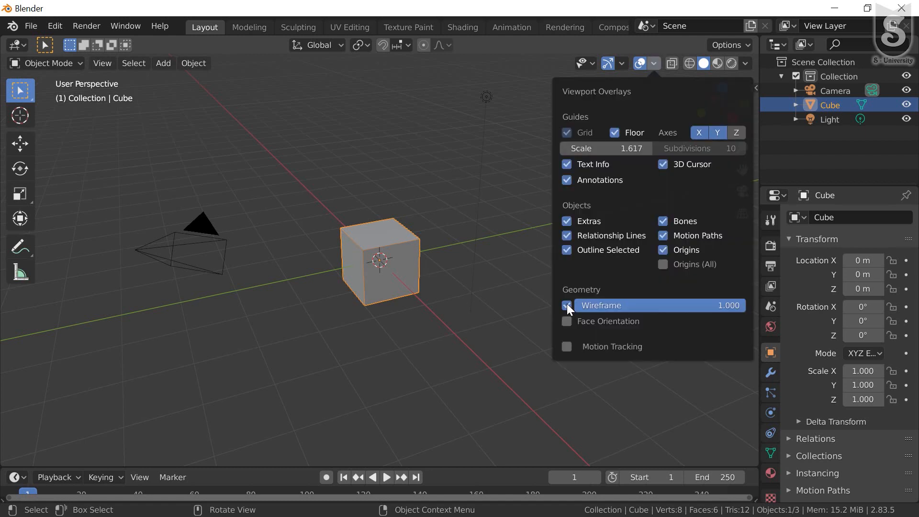
pyautogui.moveTo(536, 292); pyautogui.dragTo(389, 242, button='middle')
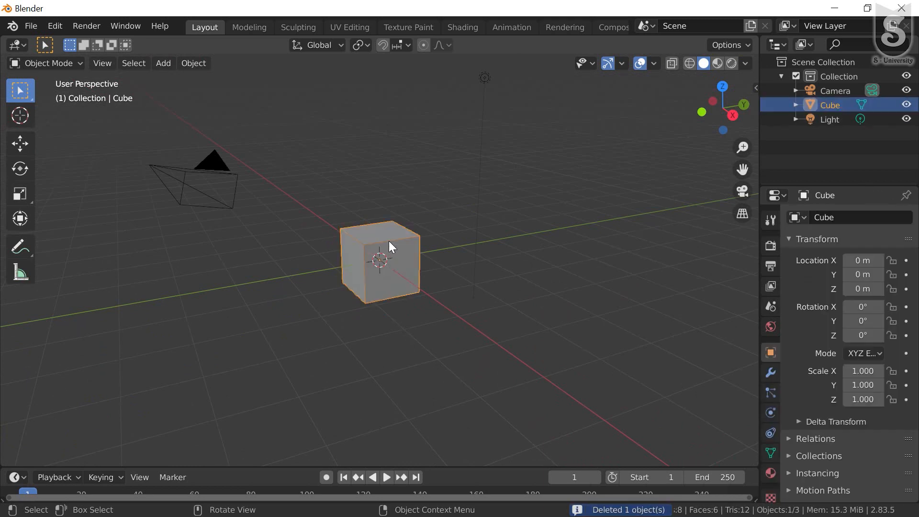
# - Delete the default cube, add a Monkey mesh in its place and orbit to face it
pyautogui.press('Delete')
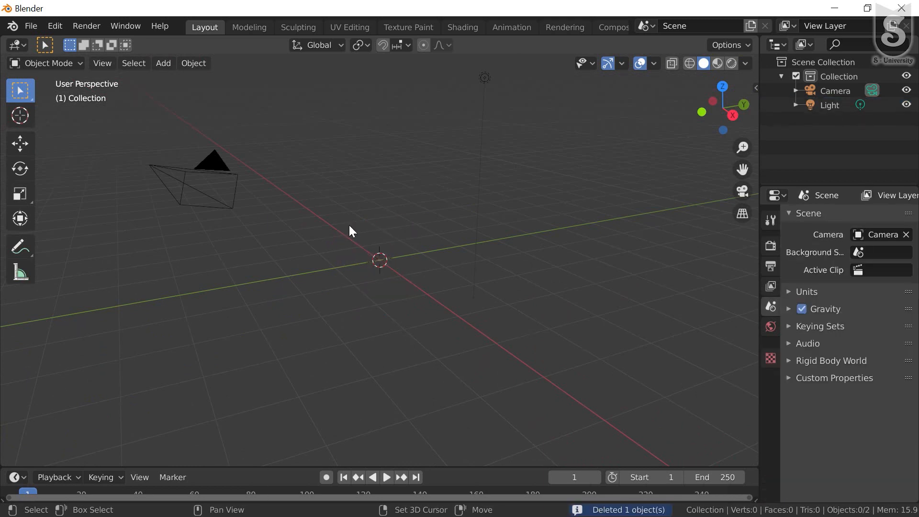
pyautogui.hotkey('shift', 'a')
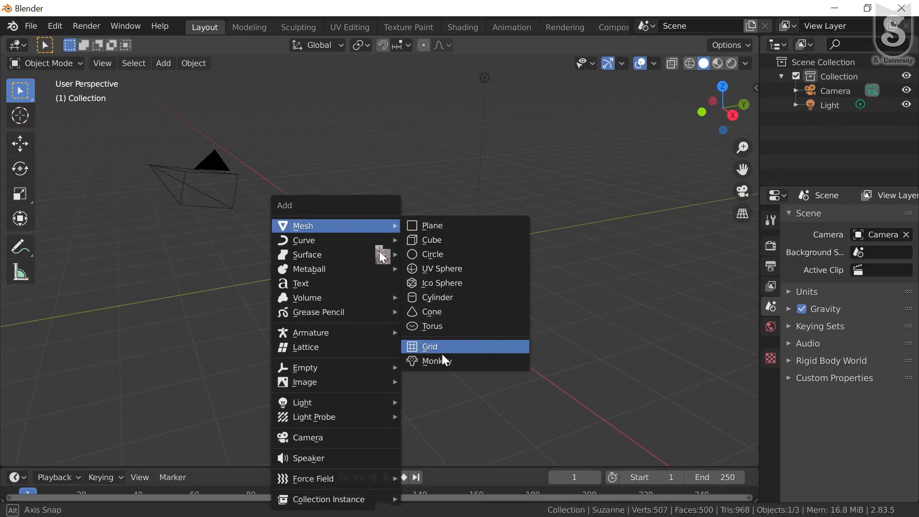
pyautogui.click(440, 360)
pyautogui.moveTo(441, 360); pyautogui.dragTo(452, 276, button='middle')
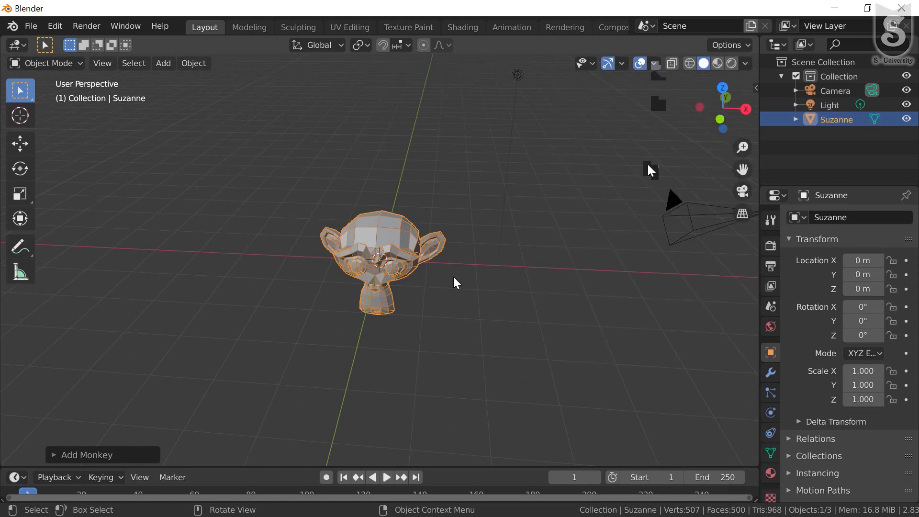
# - Switch the geometry overlay from Wireframe to Face Orientation and inspect the monkey's face colours up close
pyautogui.click(654, 63)
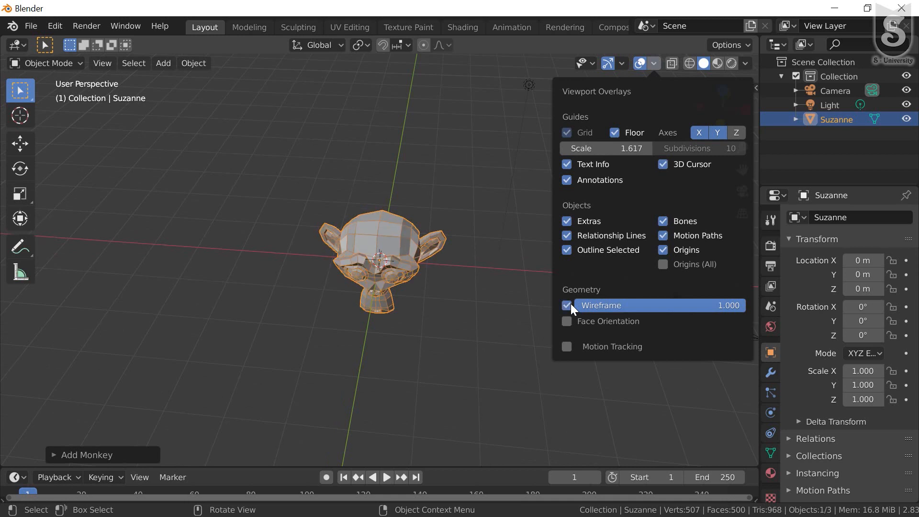
pyautogui.click(567, 305)
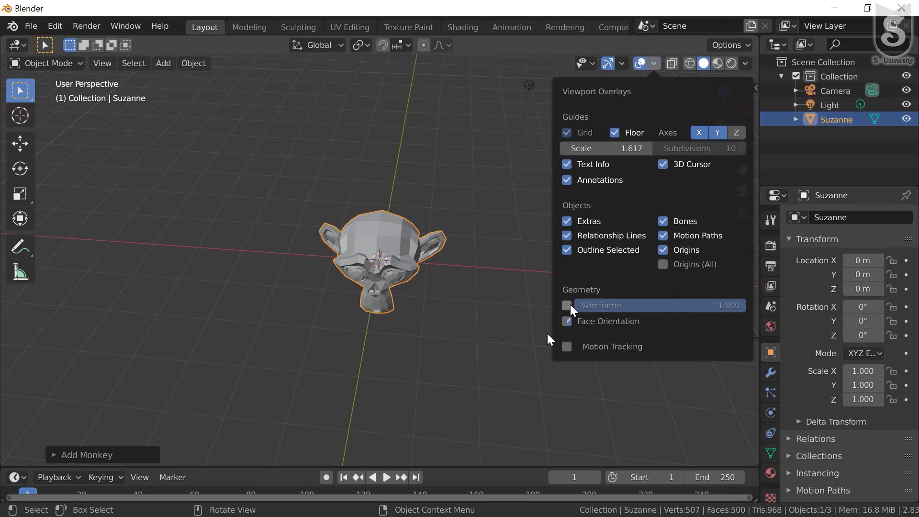
pyautogui.click(567, 321)
pyautogui.scroll(2, 456, 342)
pyautogui.moveTo(402, 251); pyautogui.dragTo(404, 290, button='middle')
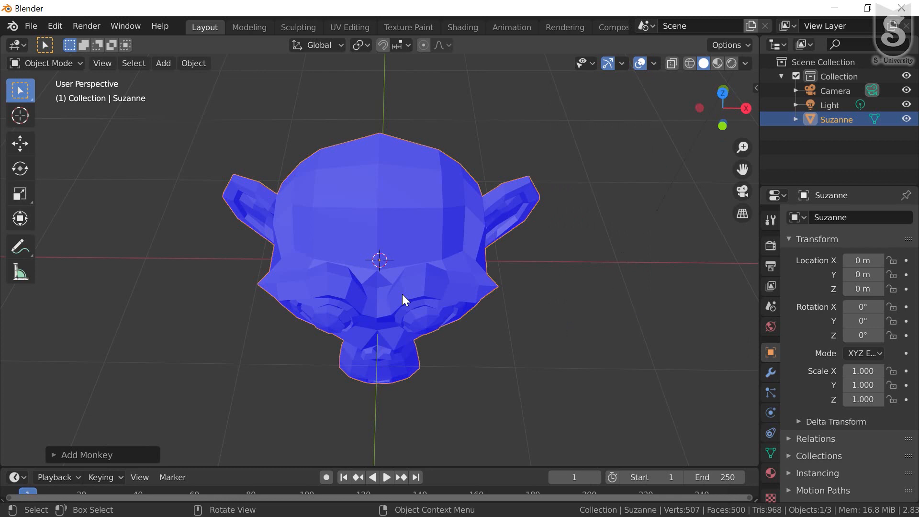
# - Turn off the Face Orientation overlay and enable the Motion Tracking overlay
pyautogui.scroll(-1, 402, 294)
pyautogui.click(654, 63)
pyautogui.click(568, 323)
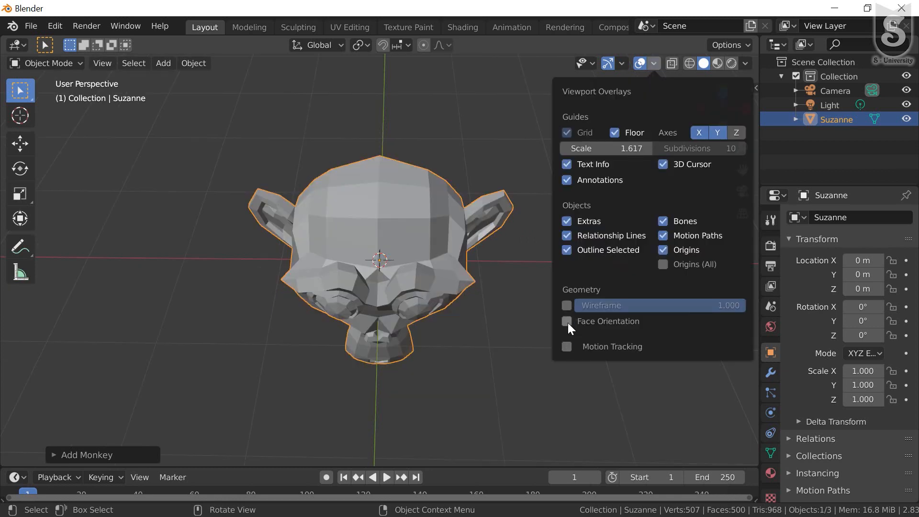
pyautogui.click(567, 346)
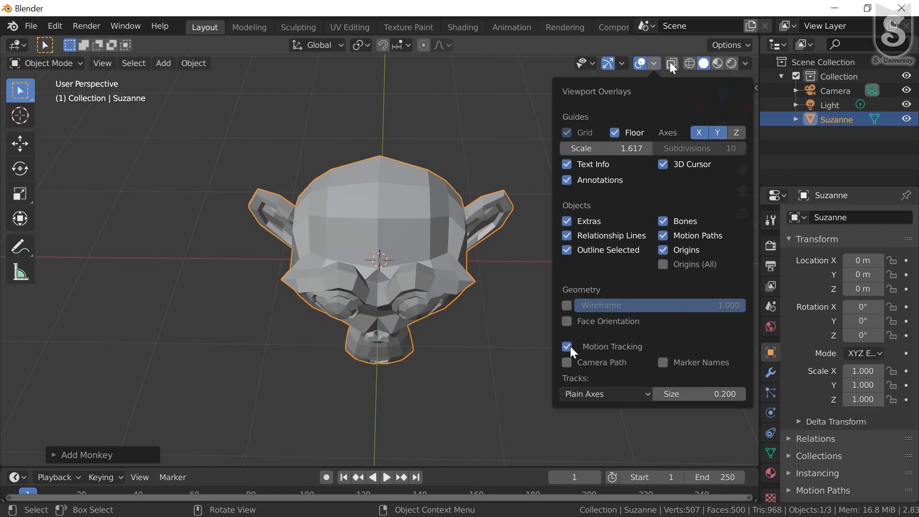
# - Enable X-Ray to look through the monkey in solid shading, and switch it off again
pyautogui.click(671, 63)
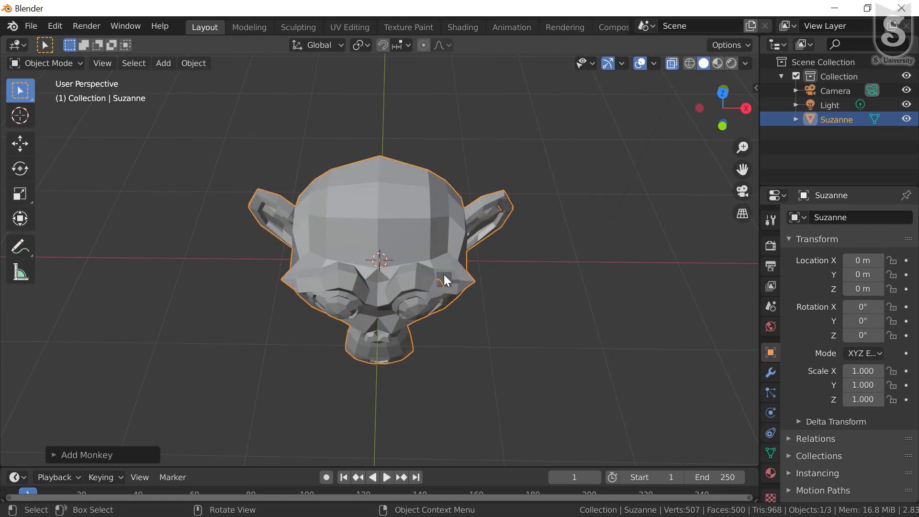
pyautogui.moveTo(424, 290)
pyautogui.mouseDown(button='middle')
pyautogui.moveTo(421, 240)
pyautogui.moveTo(421, 265)
pyautogui.moveTo(452, 204)
pyautogui.moveTo(456, 226)
pyautogui.moveTo(361, 248)
pyautogui.moveTo(369, 282)
pyautogui.moveTo(426, 259)
pyautogui.moveTo(407, 272)
pyautogui.moveTo(387, 248)
pyautogui.moveTo(423, 238)
pyautogui.moveTo(238, 236)
pyautogui.moveTo(368, 239)
pyautogui.moveTo(262, 220)
pyautogui.moveTo(122, 232)
pyautogui.moveTo(444, 232)
pyautogui.moveTo(245, 226)
pyautogui.moveTo(374, 246)
pyautogui.moveTo(465, 208)
pyautogui.moveTo(375, 246)
pyautogui.mouseUp(button='middle')
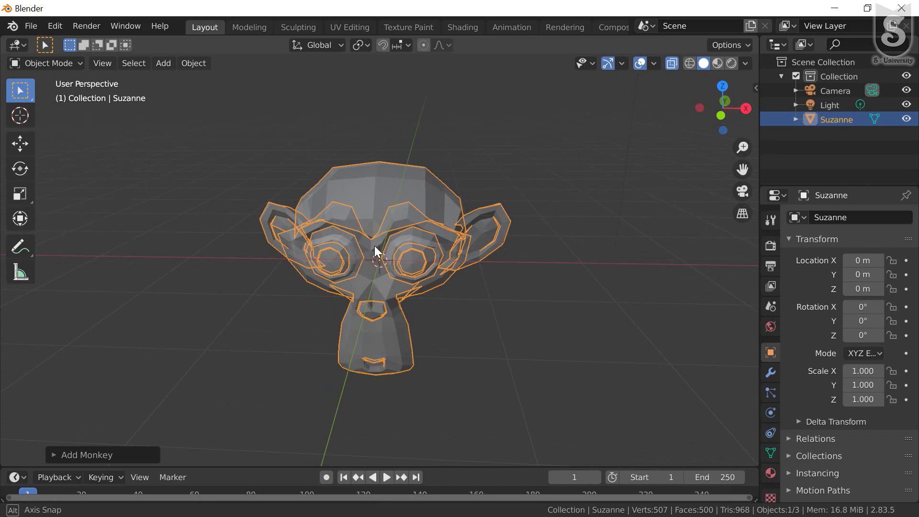
pyautogui.click(672, 64)
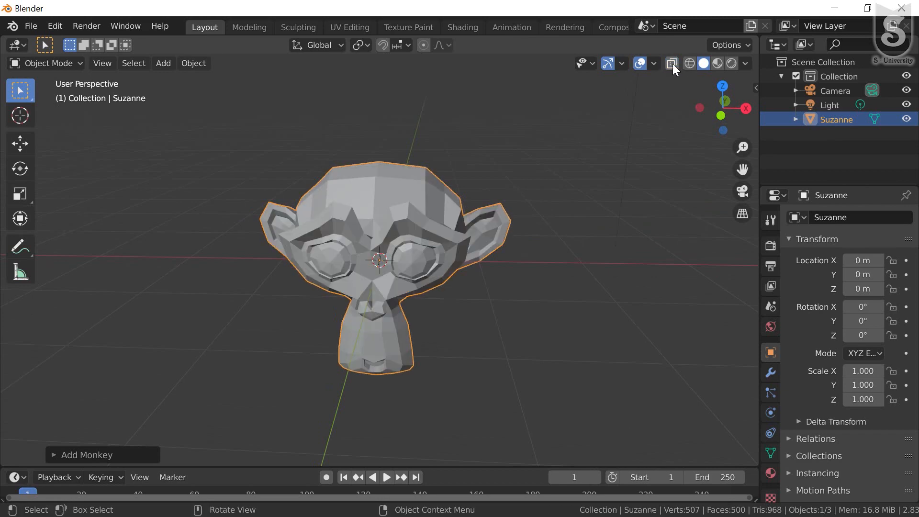
# - Display the monkey in Wireframe shading and toggle X-Ray to compare its hidden edges, leaving X-Ray off
pyautogui.hotkey('shift', 'z')
pyautogui.moveTo(467, 259)
pyautogui.mouseDown(button='middle')
pyautogui.moveTo(421, 207)
pyautogui.moveTo(438, 320)
pyautogui.moveTo(398, 318)
pyautogui.moveTo(403, 225)
pyautogui.mouseUp(button='middle')
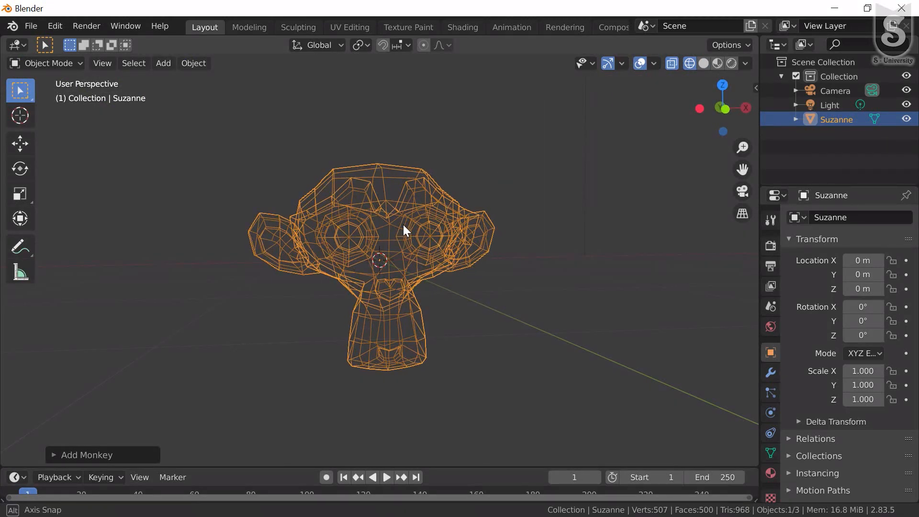
pyautogui.click(671, 63)
pyautogui.moveTo(404, 230); pyautogui.dragTo(349, 266, button='middle')
pyautogui.click(672, 63)
pyautogui.click(673, 63)
pyautogui.click(674, 61)
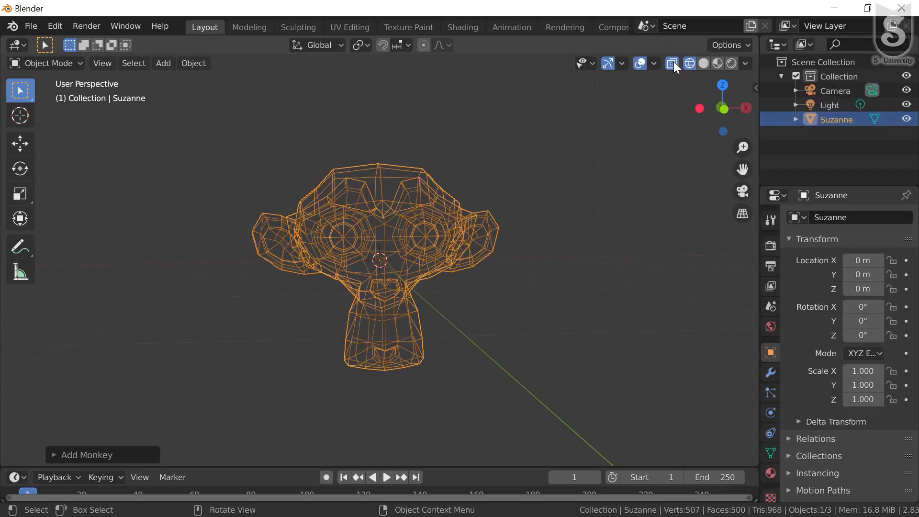
pyautogui.click(673, 61)
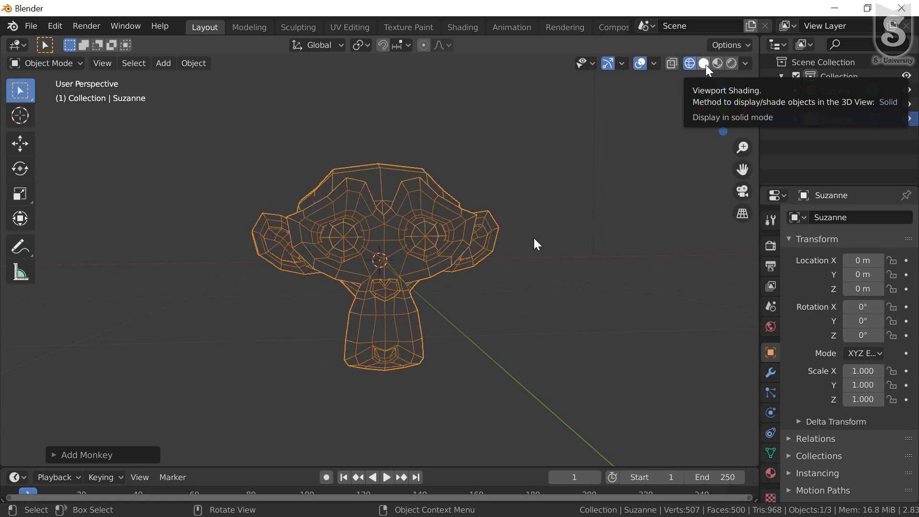
# - Return the viewport to Solid shading and view the monkey from the front
pyautogui.click(704, 63)
pyautogui.moveTo(386, 284)
pyautogui.mouseDown(button='middle')
pyautogui.moveTo(380, 241)
pyautogui.moveTo(349, 231)
pyautogui.moveTo(486, 251)
pyautogui.moveTo(372, 267)
pyautogui.moveTo(295, 253)
pyautogui.moveTo(349, 232)
pyautogui.moveTo(360, 263)
pyautogui.moveTo(283, 268)
pyautogui.moveTo(432, 272)
pyautogui.moveTo(283, 269)
pyautogui.moveTo(418, 276)
pyautogui.mouseUp(button='middle')
pyautogui.scroll(3, 387, 277)
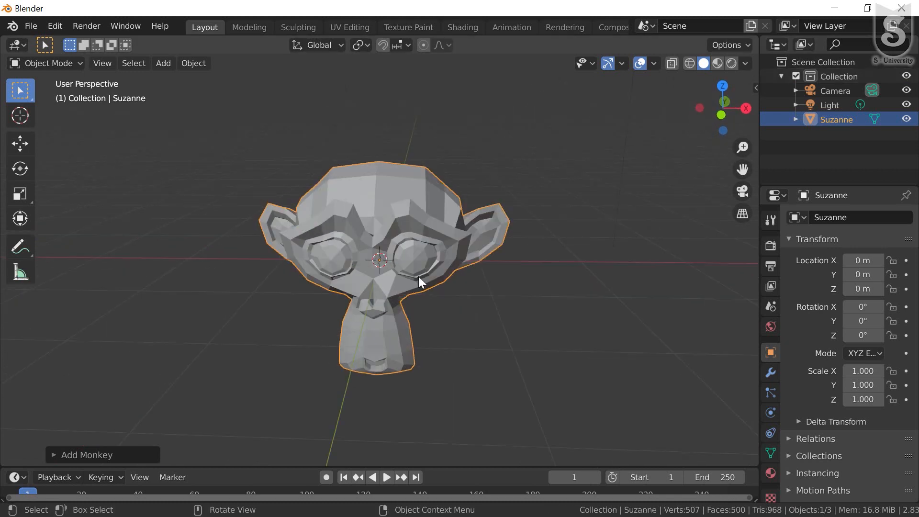
# - Set the solid shading lighting to MatCap with the green matcap and orbit around the monkey
pyautogui.click(745, 63)
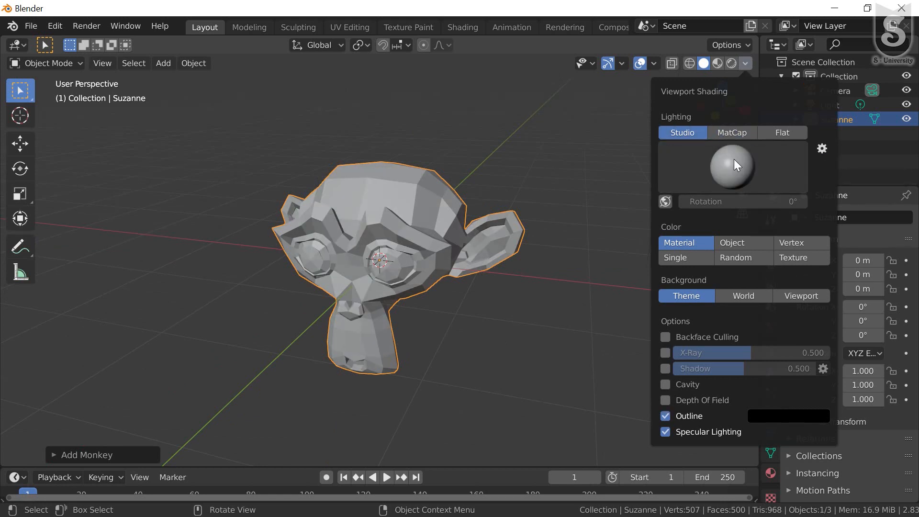
pyautogui.click(732, 133)
pyautogui.click(732, 157)
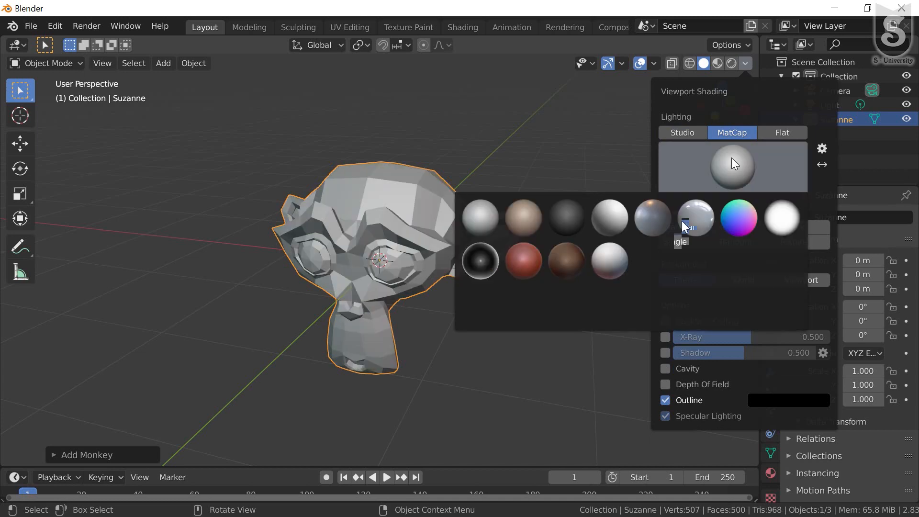
pyautogui.click(598, 202)
pyautogui.moveTo(539, 216); pyautogui.dragTo(495, 234, button='middle')
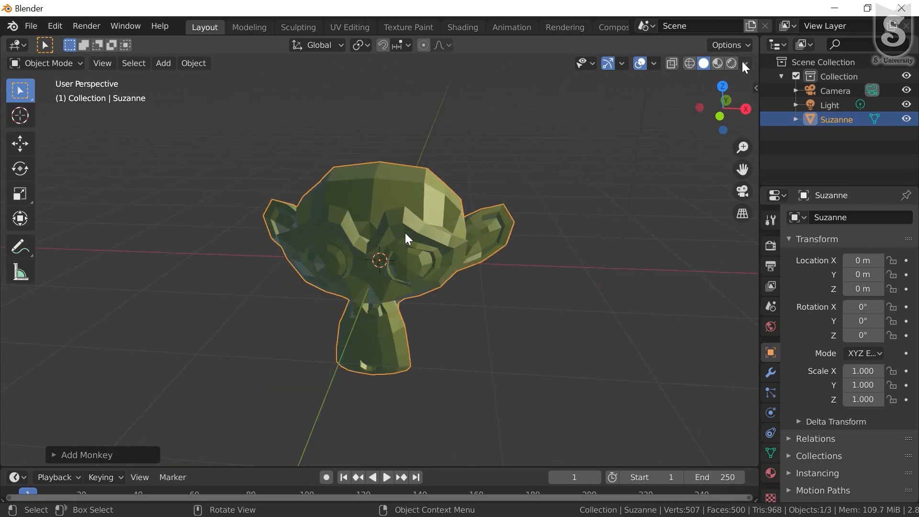
# - Change the matcap to the glossy dark red one and inspect its reflections on the monkey
pyautogui.click(746, 64)
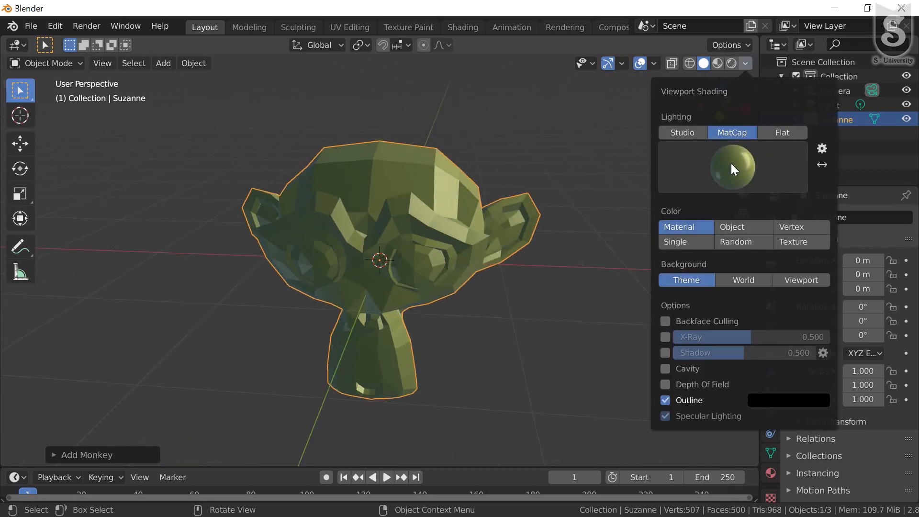
pyautogui.click(732, 167)
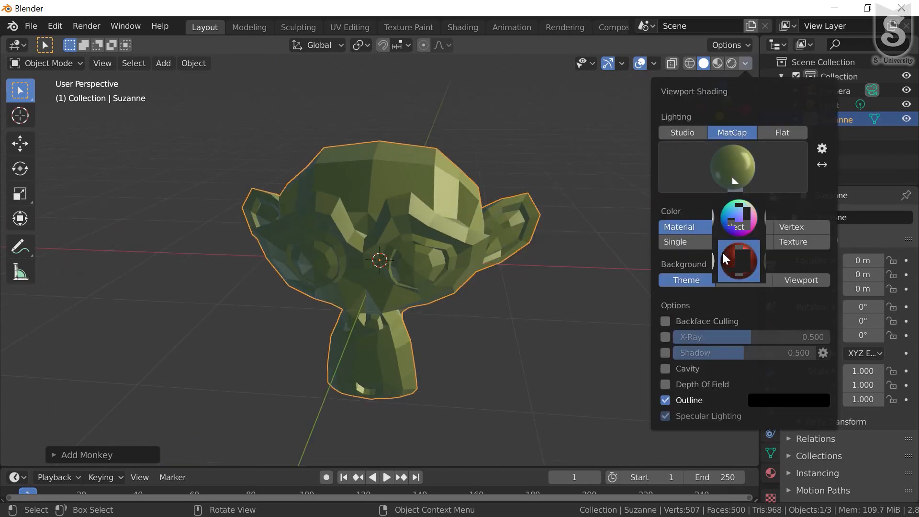
pyautogui.click(734, 257)
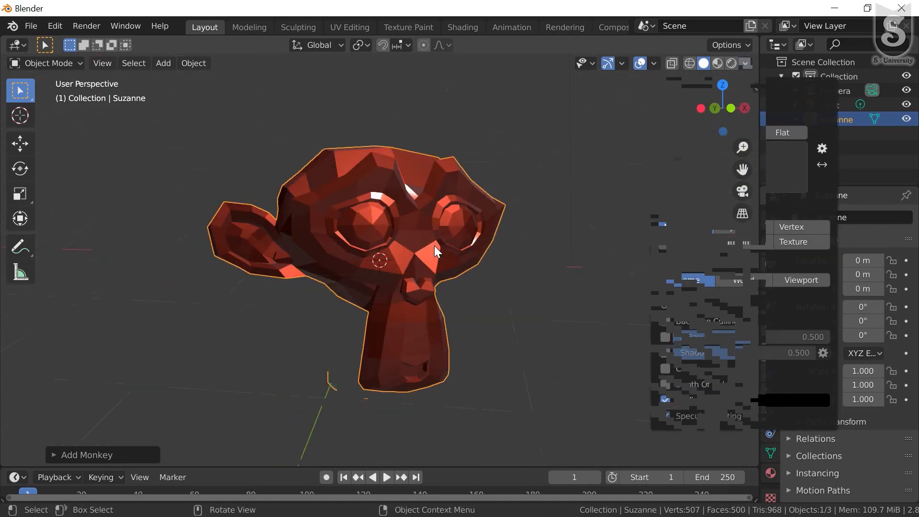
pyautogui.moveTo(434, 246)
pyautogui.mouseDown(button='middle')
pyautogui.moveTo(391, 243)
pyautogui.moveTo(408, 258)
pyautogui.mouseUp(button='middle')
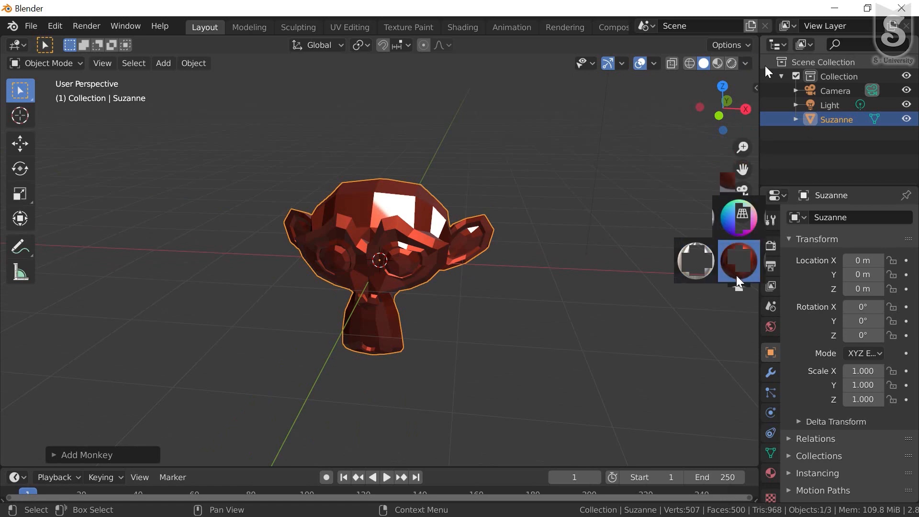
# - Preview the bright orange-red matcap on the monkey, and set the lighting back to Studio
pyautogui.click(651, 306)
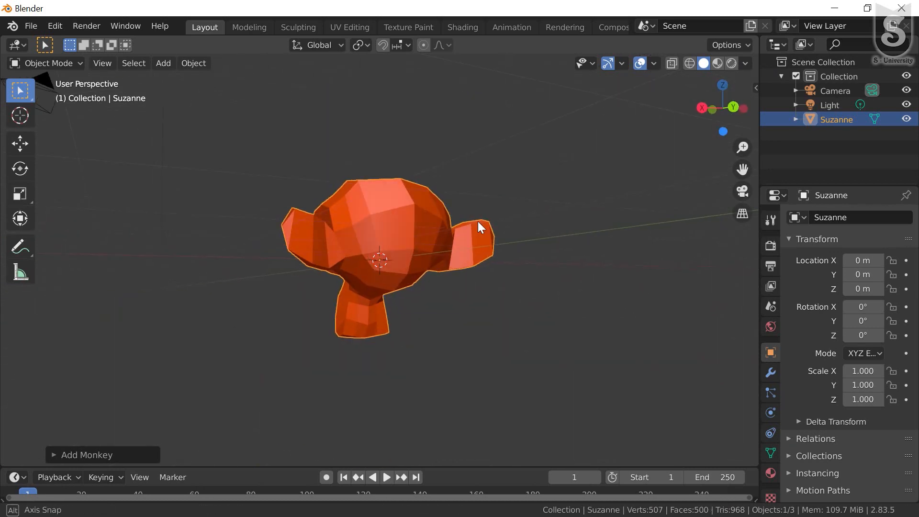
pyautogui.moveTo(478, 221); pyautogui.dragTo(402, 241, button='middle')
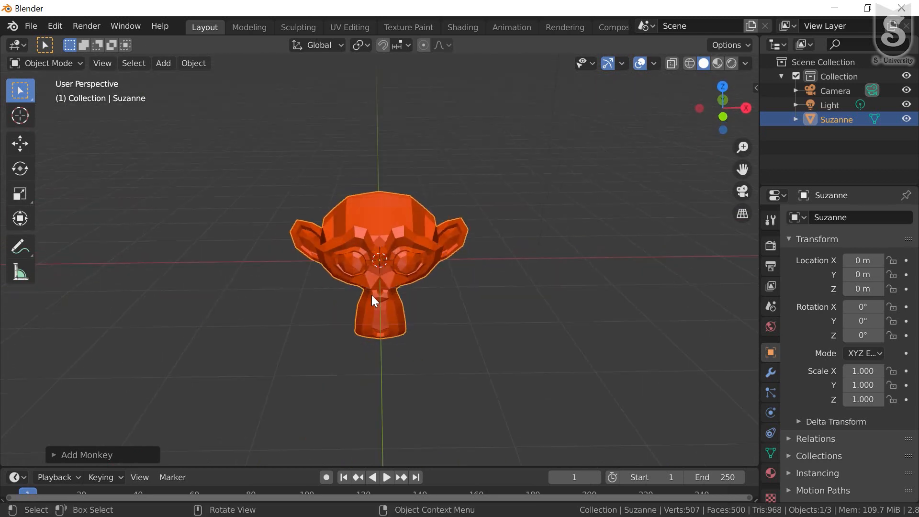
pyautogui.moveTo(372, 301); pyautogui.dragTo(362, 319, button='middle')
pyautogui.click(745, 64)
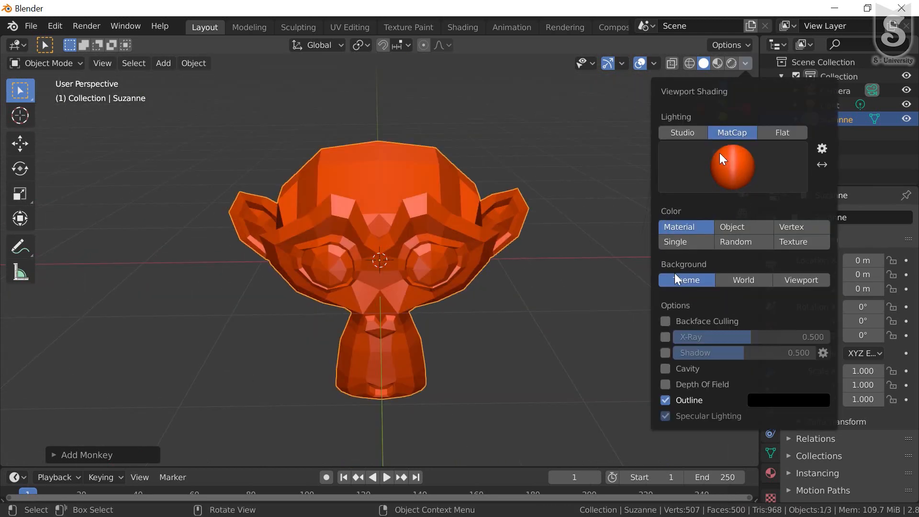
pyautogui.click(690, 133)
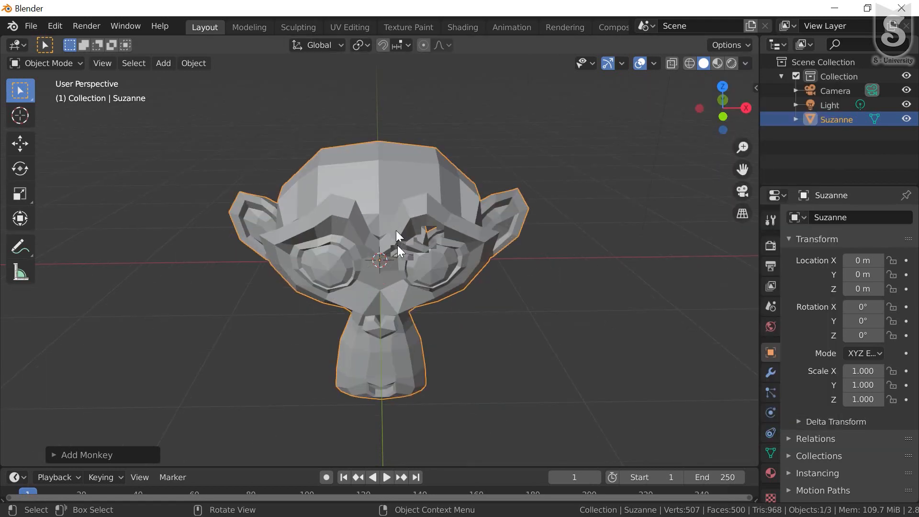
# - Duplicate the monkey three times, placing one copy beside the original and two above to form a two-by-two group
pyautogui.scroll(-5, 398, 245)
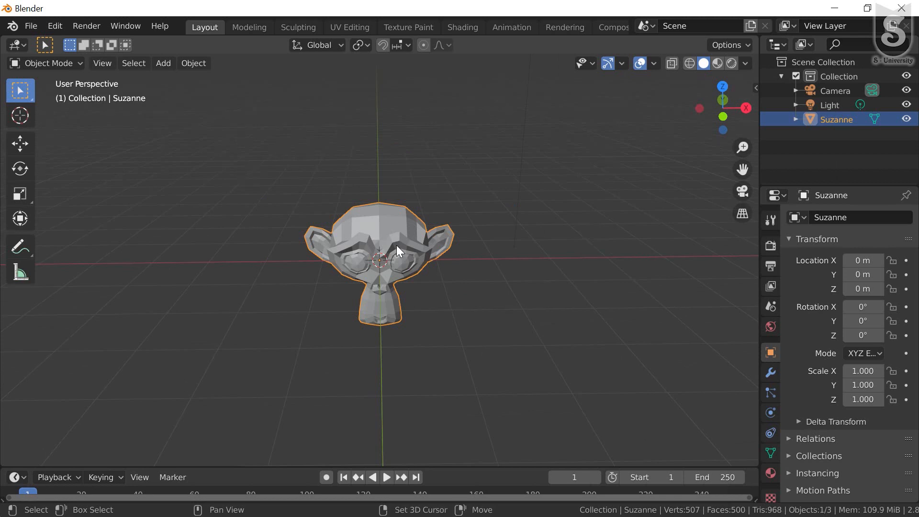
pyautogui.hotkey('shift', 'd')
pyautogui.click(557, 245)
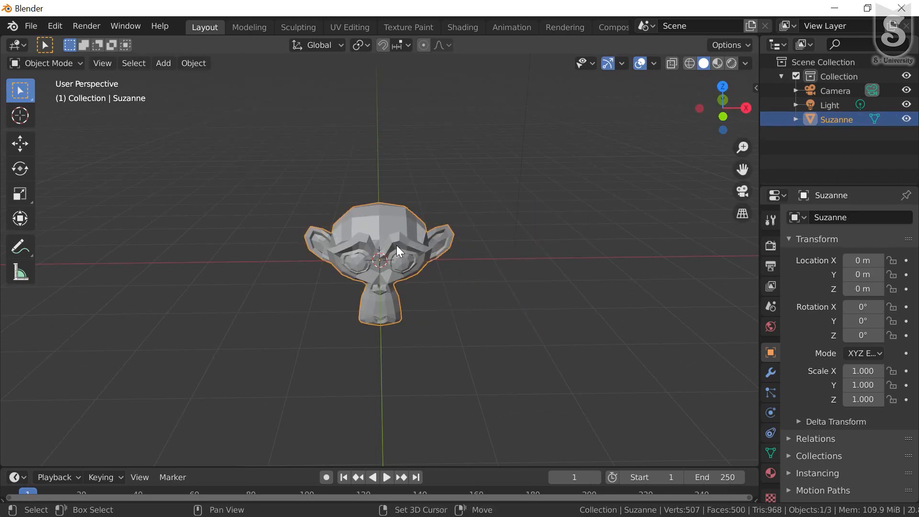
pyautogui.hotkey('shift', 'd')
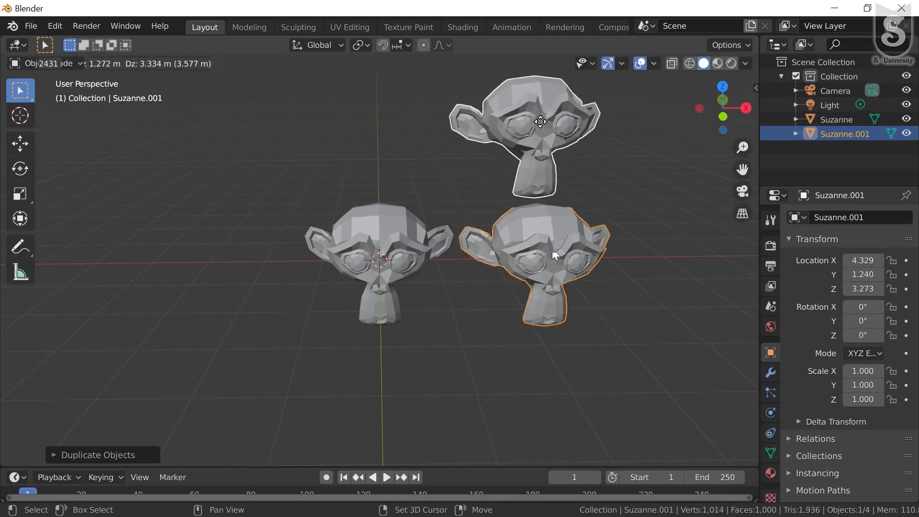
pyautogui.click(537, 134)
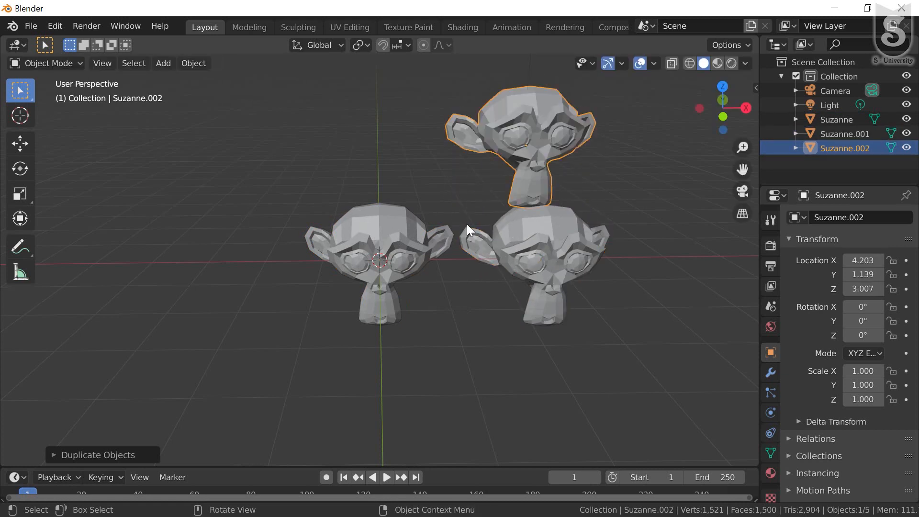
pyautogui.hotkey('shift', 'd')
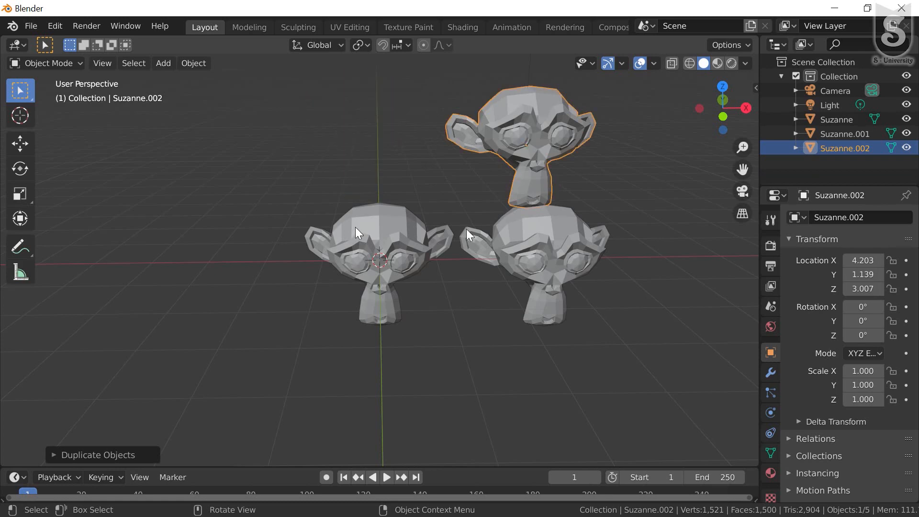
pyautogui.moveTo(469, 236)
pyautogui.mouseDown(button='middle')
pyautogui.moveTo(494, 242)
pyautogui.moveTo(463, 244)
pyautogui.moveTo(363, 217)
pyautogui.moveTo(462, 240)
pyautogui.moveTo(366, 218)
pyautogui.moveTo(488, 176)
pyautogui.moveTo(365, 217)
pyautogui.mouseUp(button='middle')
# - Set the viewport shading colour to Random and orbit around the four monkeys to compare their colours
pyautogui.click(746, 64)
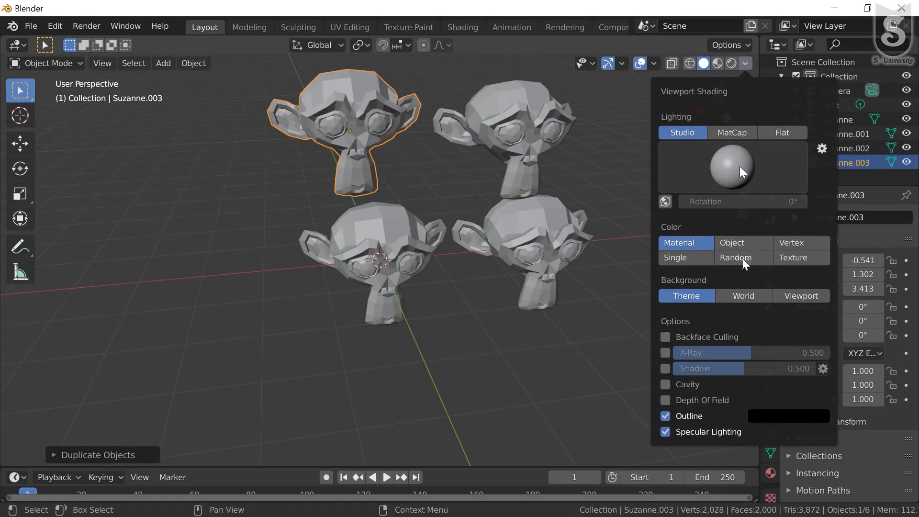
pyautogui.click(742, 258)
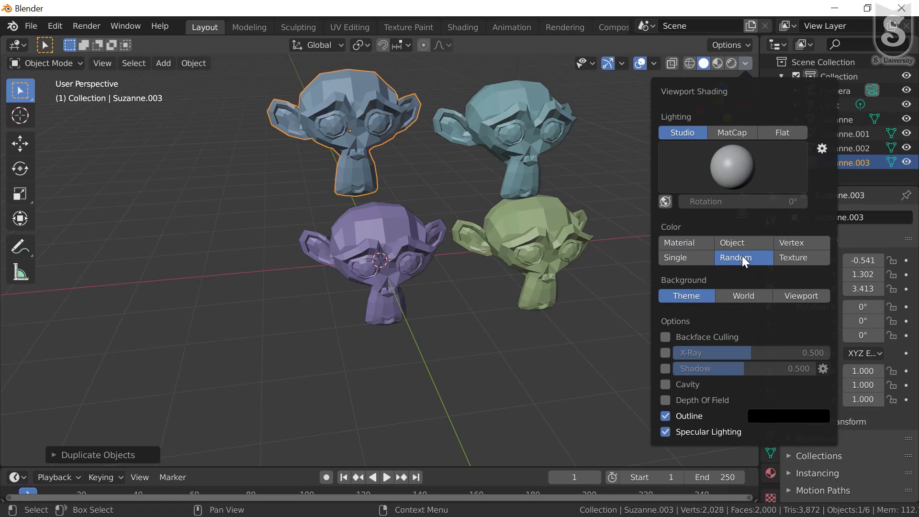
pyautogui.moveTo(582, 267); pyautogui.dragTo(584, 194, button='middle')
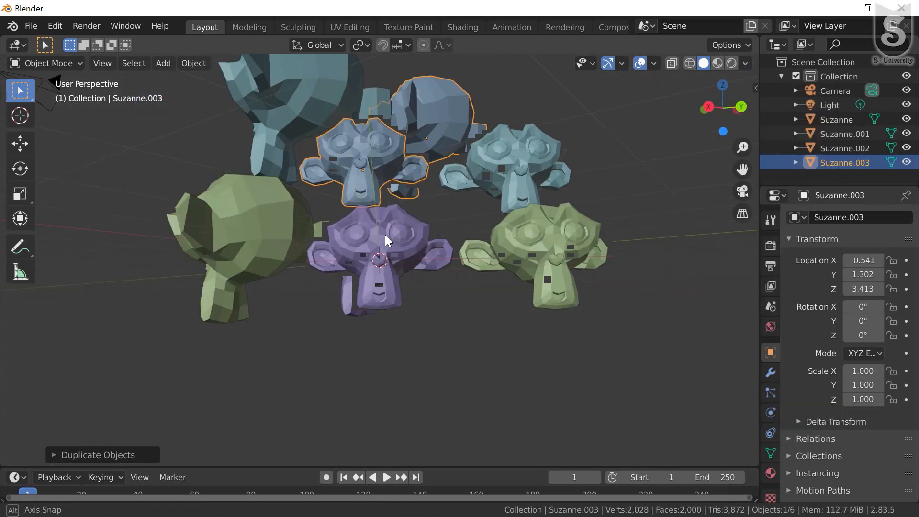
pyautogui.moveTo(385, 236); pyautogui.dragTo(478, 247, button='middle')
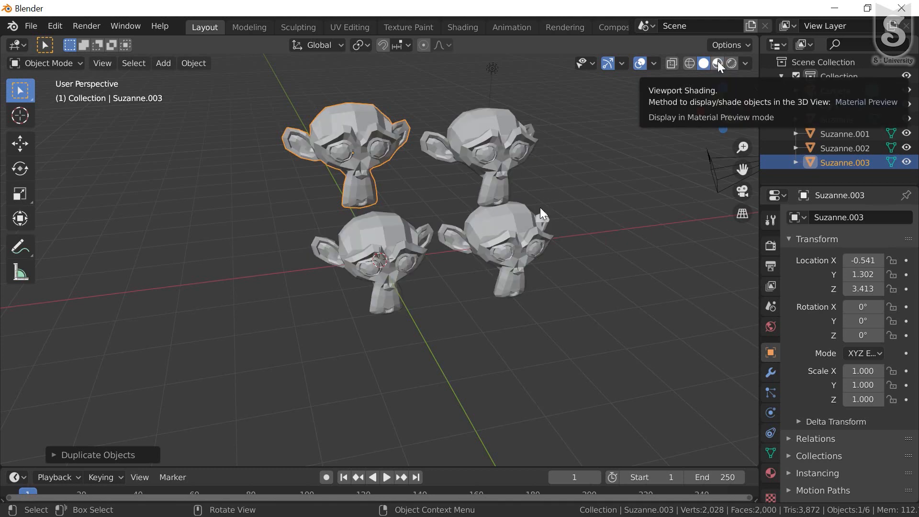
# - Switch the viewport to Material Preview shading and light the monkeys with the green forest HDRI environment
pyautogui.moveTo(458, 164)
pyautogui.mouseDown(button='middle')
pyautogui.moveTo(338, 175)
pyautogui.moveTo(201, 153)
pyautogui.moveTo(339, 179)
pyautogui.moveTo(287, 211)
pyautogui.moveTo(339, 226)
pyautogui.moveTo(328, 242)
pyautogui.moveTo(346, 226)
pyautogui.mouseUp(button='middle')
pyautogui.click(745, 63)
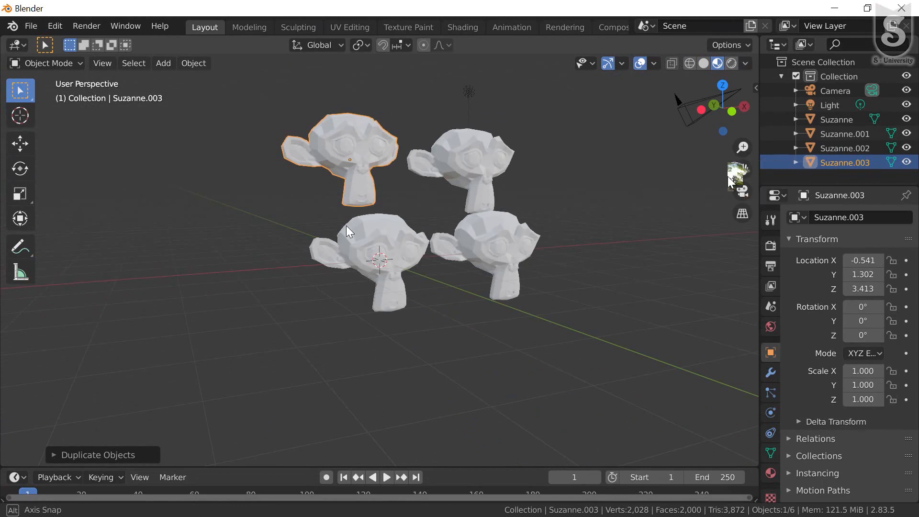
pyautogui.click(750, 166)
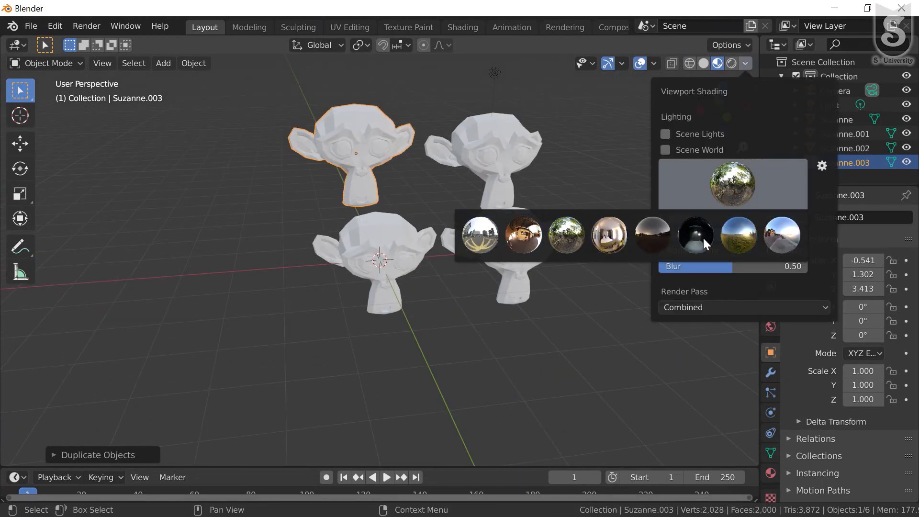
pyautogui.click(567, 234)
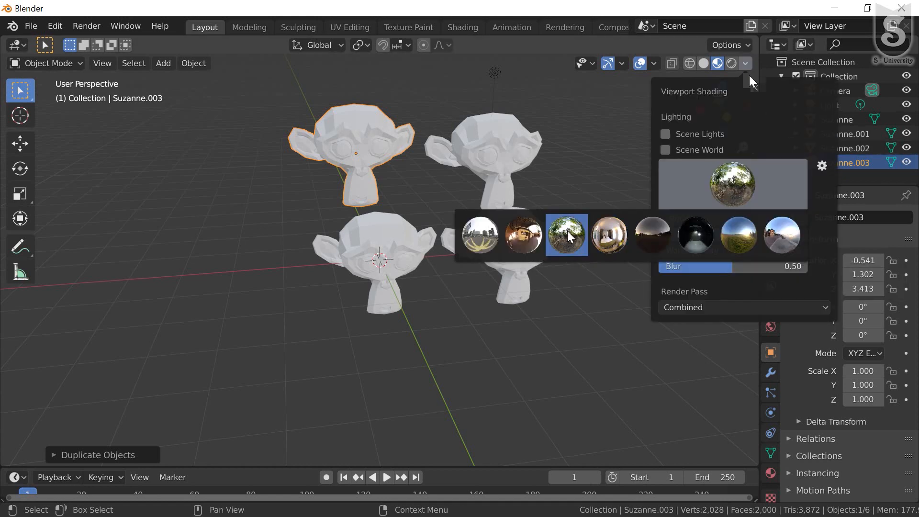
pyautogui.click(567, 232)
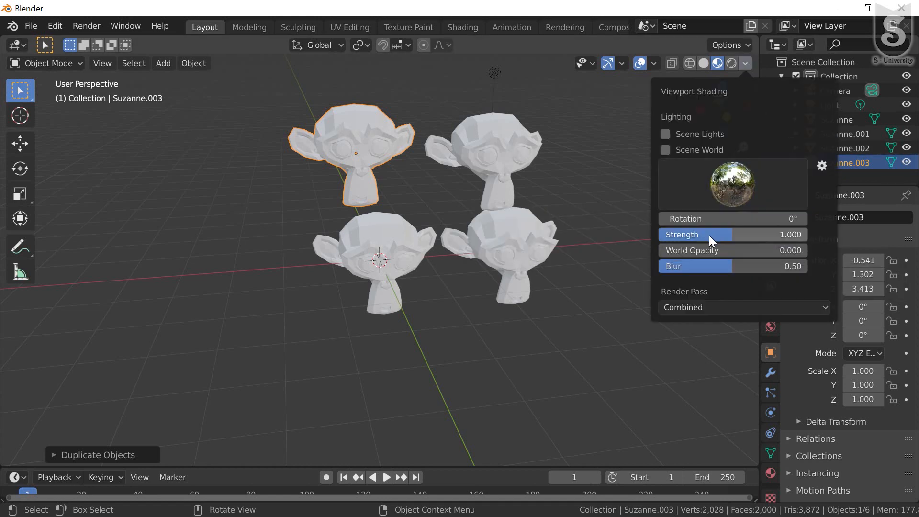
# - Set the preview environment's rotation to -10.4°, try World Opacity at 1.000 and return it to 0.000, and raise Strength to 1.051
pyautogui.moveTo(707, 220)
pyautogui.mouseDown()
pyautogui.moveTo(723, 220)
pyautogui.moveTo(715, 220)
pyautogui.mouseUp()
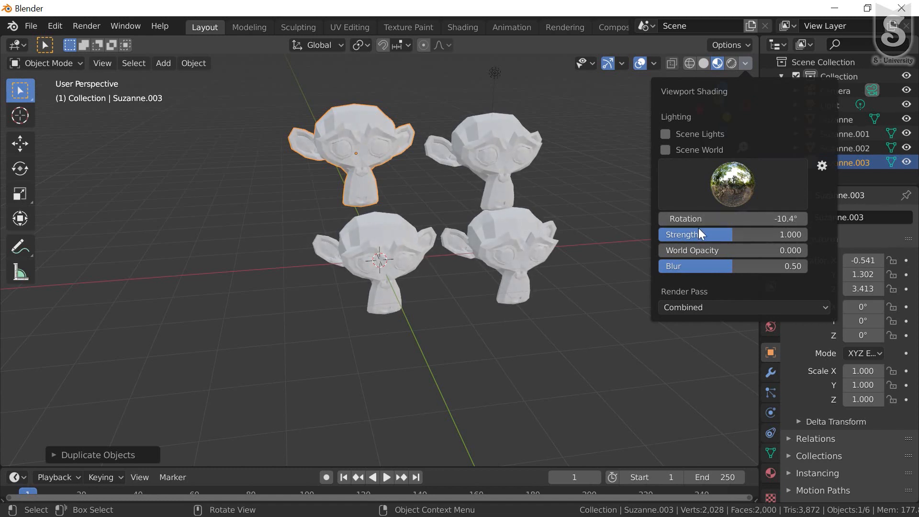
pyautogui.moveTo(715, 220); pyautogui.dragTo(703, 221)
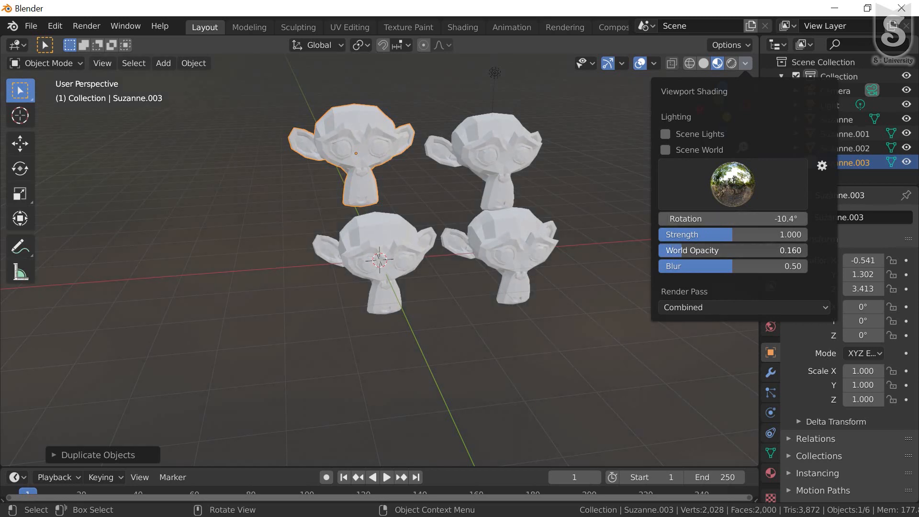
pyautogui.moveTo(733, 250); pyautogui.dragTo(807, 251)
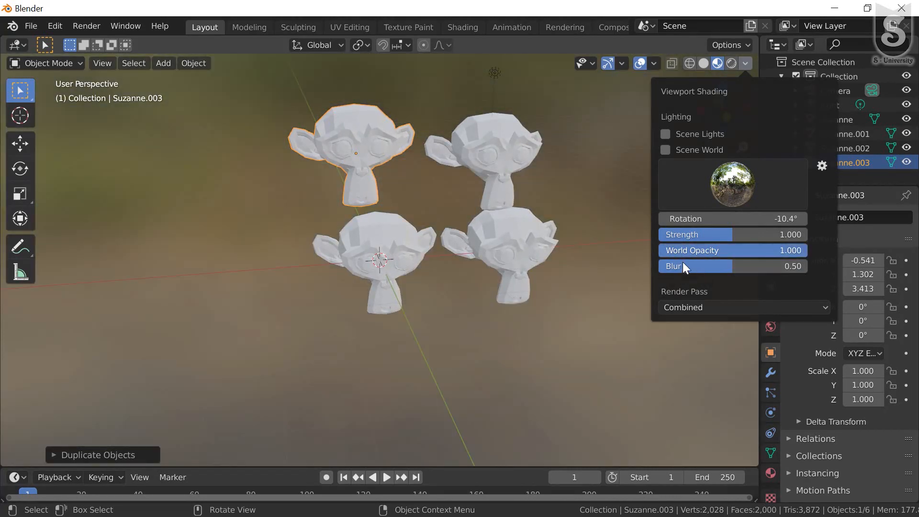
pyautogui.moveTo(682, 266); pyautogui.dragTo(728, 267)
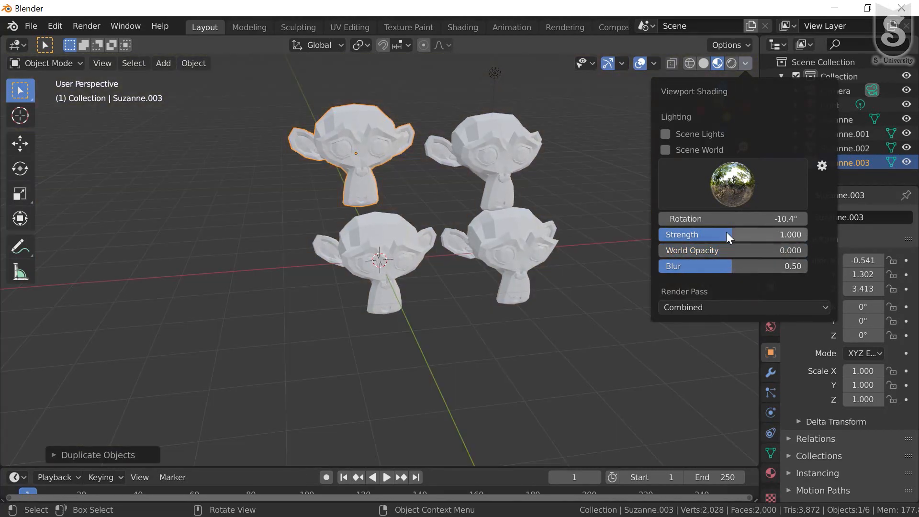
pyautogui.moveTo(732, 234)
pyautogui.mouseDown()
pyautogui.moveTo(808, 235)
pyautogui.moveTo(731, 234)
pyautogui.mouseUp()
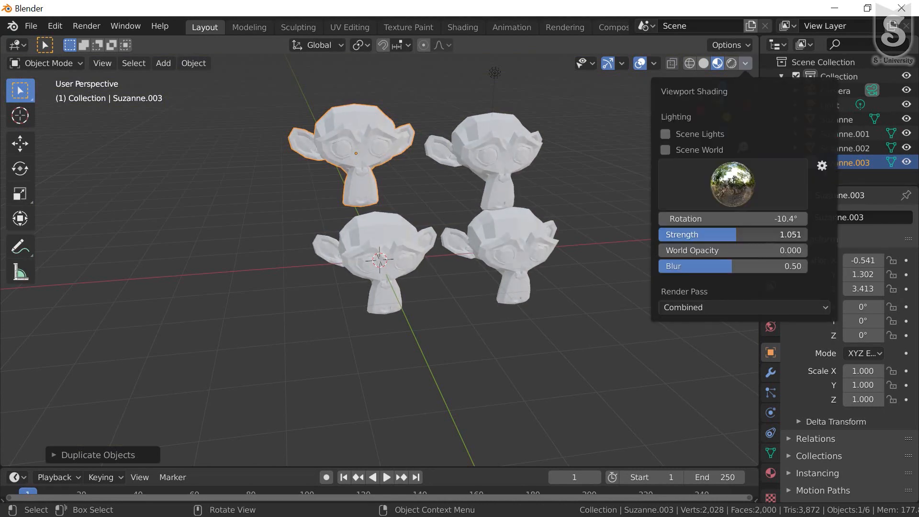
# - Switch the viewport to Rendered shading and review its scene lighting and render pass options
pyautogui.click(730, 61)
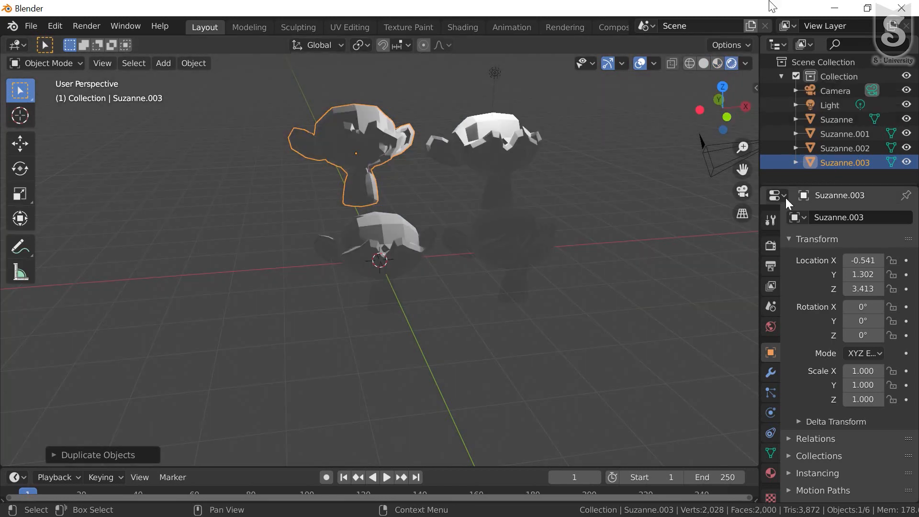
pyautogui.click(745, 62)
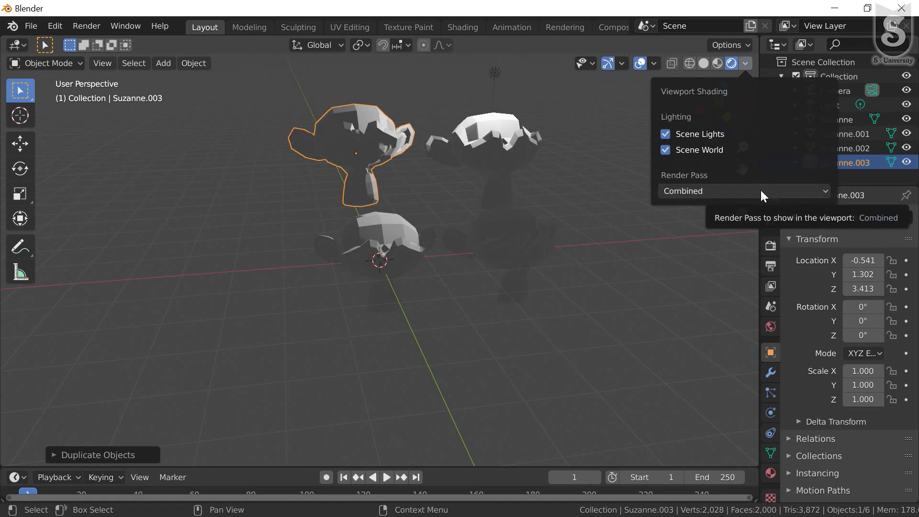
pyautogui.scroll(-2, 508, 219)
pyautogui.moveTo(495, 223)
pyautogui.mouseDown(button='middle')
pyautogui.moveTo(339, 219)
pyautogui.moveTo(309, 259)
pyautogui.moveTo(492, 277)
pyautogui.moveTo(455, 272)
pyautogui.moveTo(367, 211)
pyautogui.moveTo(345, 223)
pyautogui.moveTo(379, 240)
pyautogui.mouseUp(button='middle')
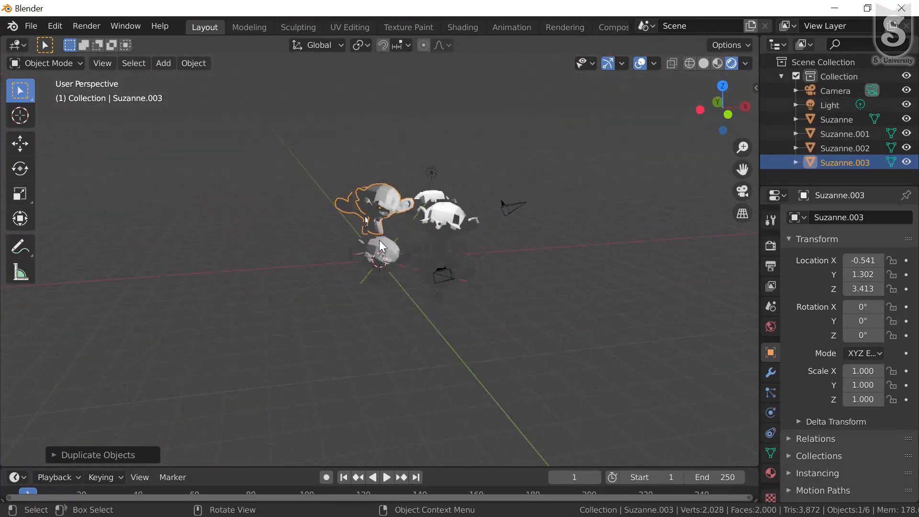
# - Open the scene's render properties and inspect the Eevee-rendered monkeys from different distances and angles
pyautogui.click(770, 246)
pyautogui.scroll(-2, 449, 242)
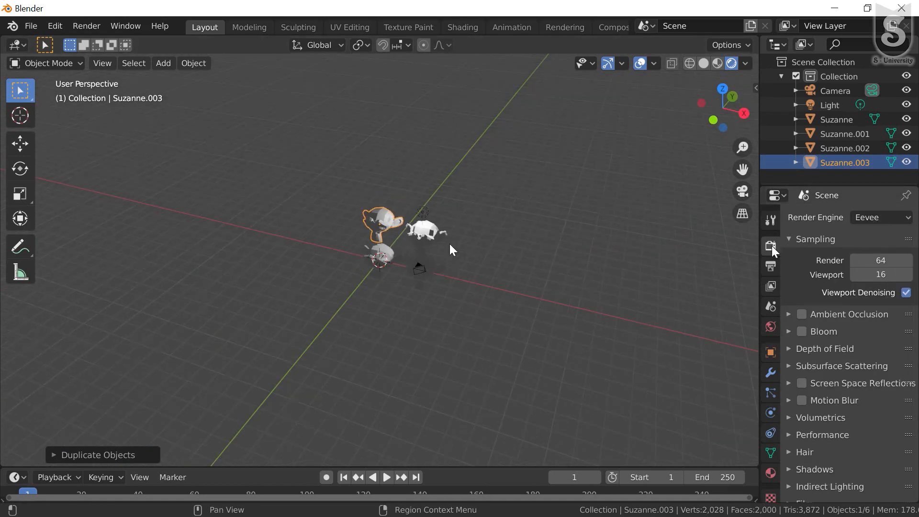
pyautogui.scroll(2, 446, 243)
pyautogui.scroll(3, 431, 235)
pyautogui.scroll(-3, 412, 229)
pyautogui.scroll(3, 410, 228)
pyautogui.moveTo(407, 228); pyautogui.dragTo(469, 212, button='middle')
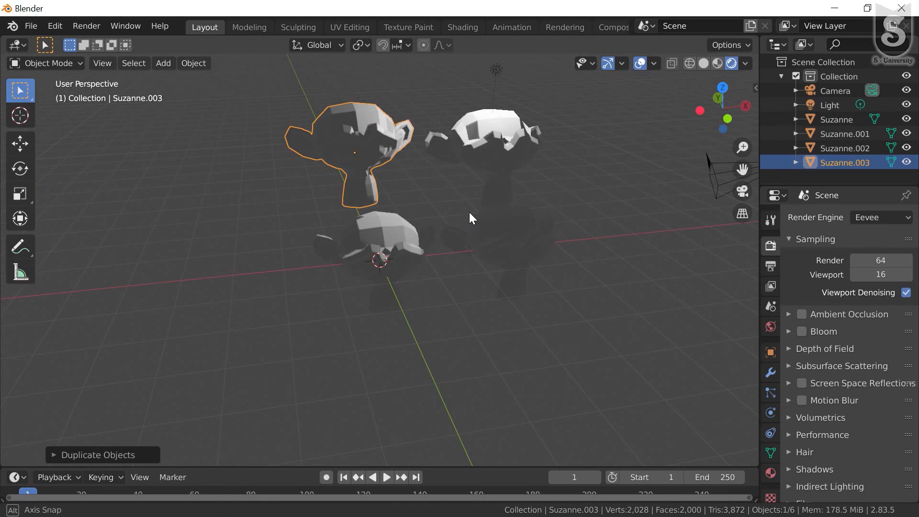
# - Set the render engine to Cycles and orbit around the monkeys to inspect the path-traced preview
pyautogui.click(881, 218)
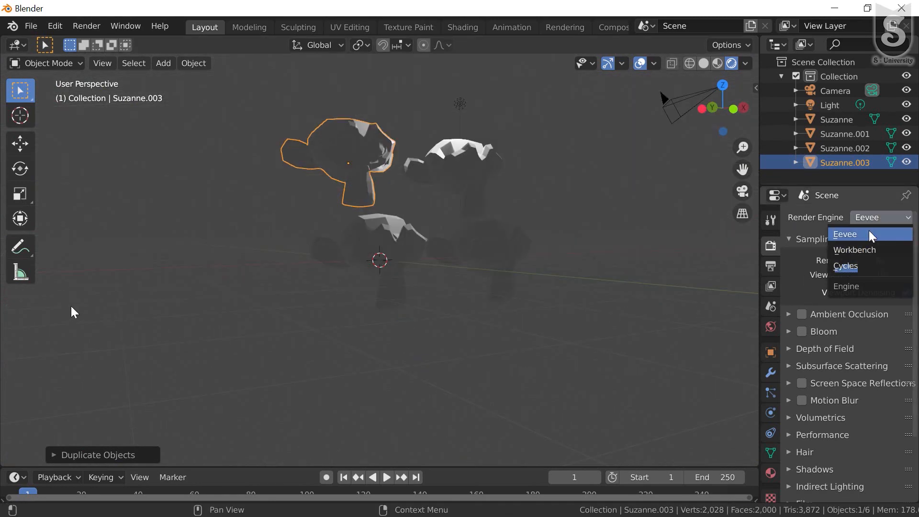
pyautogui.click(857, 266)
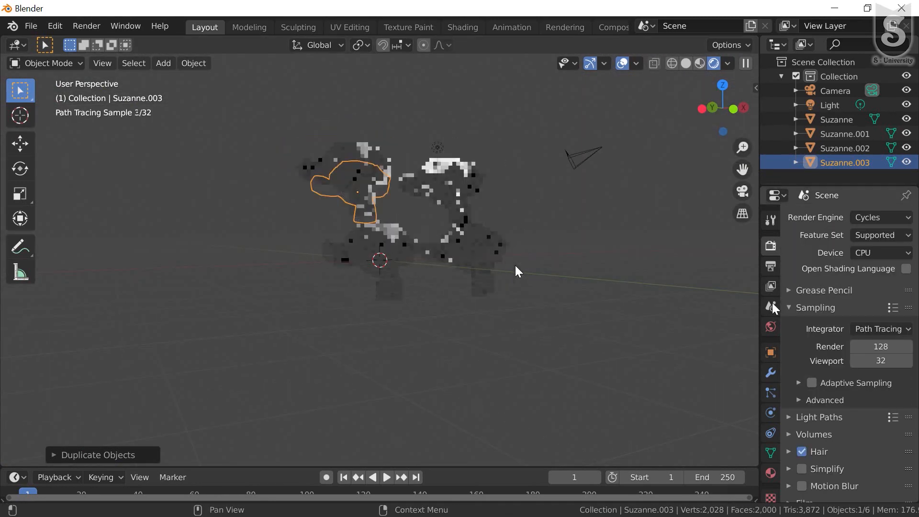
pyautogui.moveTo(529, 263); pyautogui.dragTo(425, 217, button='middle')
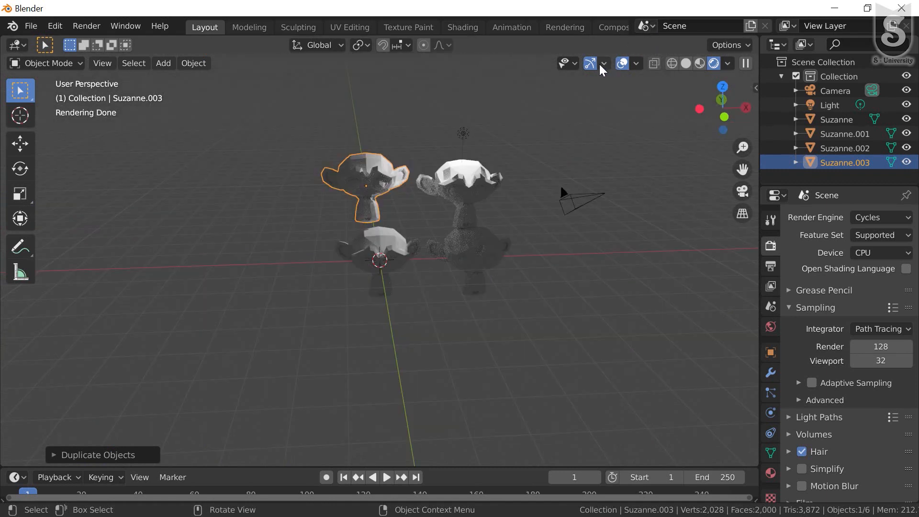
# - Move the timeline to frame 105, and pause and resume the Cycles viewport render
pyautogui.click(603, 62)
pyautogui.click(603, 63)
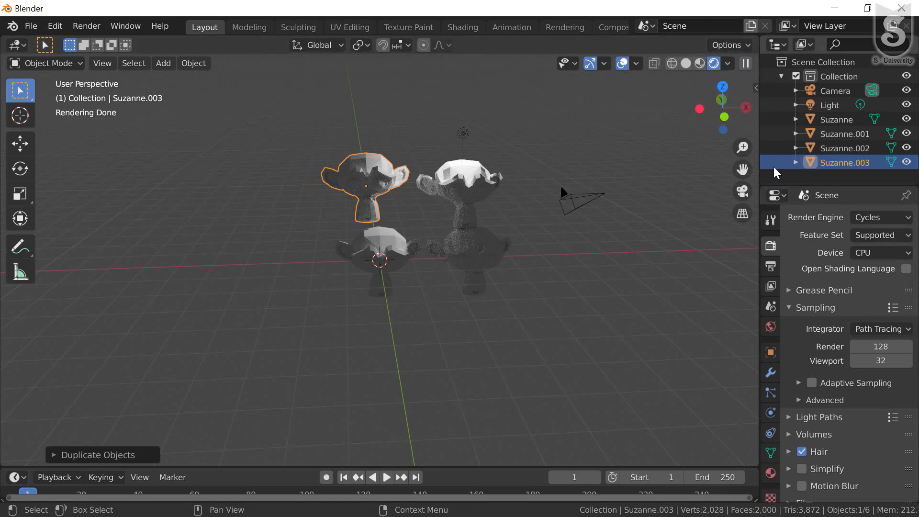
pyautogui.moveTo(177, 491); pyautogui.dragTo(208, 496)
pyautogui.click(746, 64)
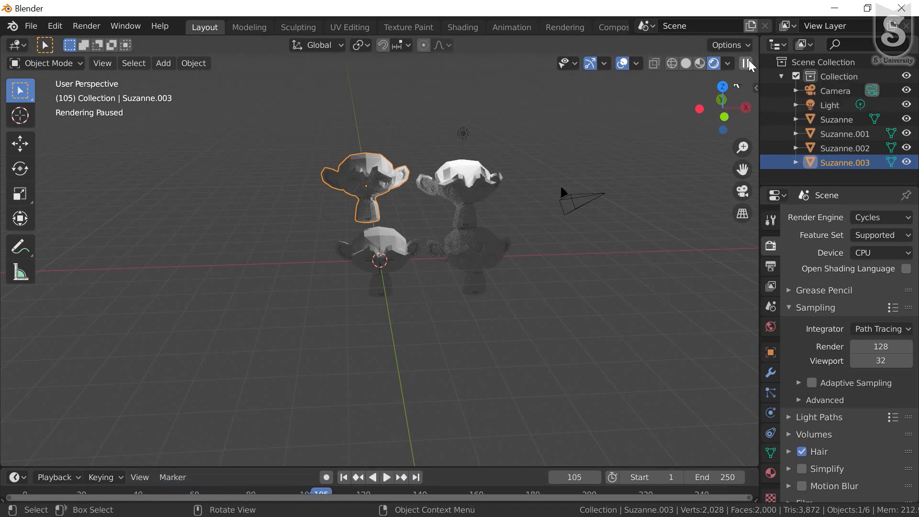
pyautogui.press('space')
pyautogui.click(747, 64)
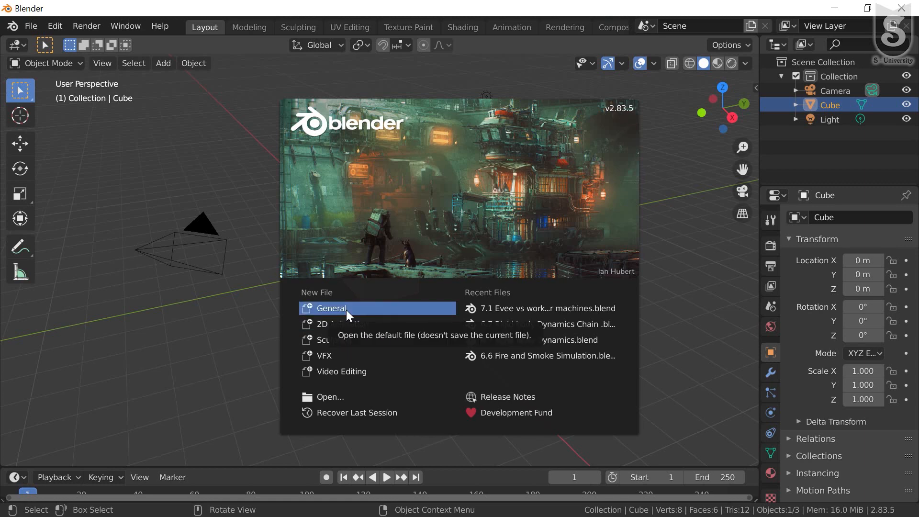
# - Start a new General file and view the default cube from different distances and from a lower angle
pyautogui.click(346, 310)
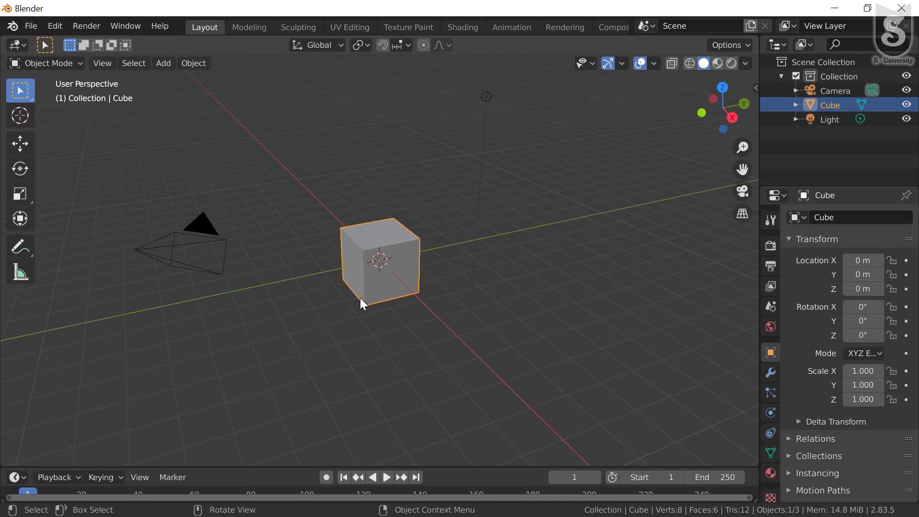
pyautogui.scroll(-3, 372, 285)
pyautogui.scroll(5, 458, 316)
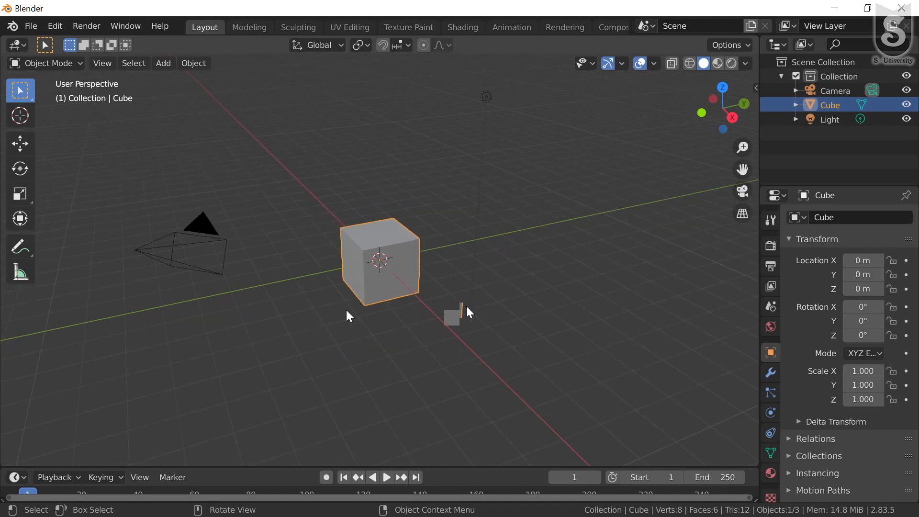
pyautogui.scroll(4, 459, 313)
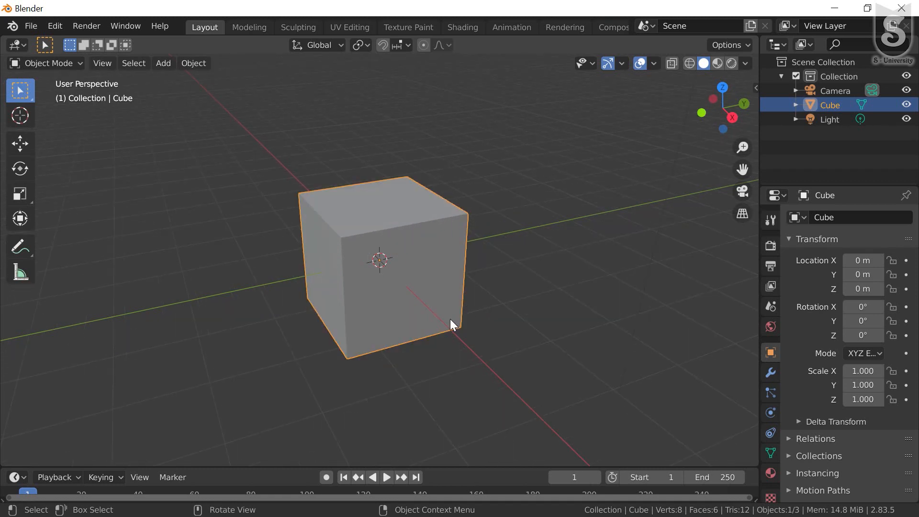
pyautogui.scroll(-4, 445, 320)
pyautogui.scroll(4, 459, 312)
pyautogui.scroll(-4, 465, 307)
pyautogui.moveTo(450, 313); pyautogui.dragTo(389, 289, button='middle')
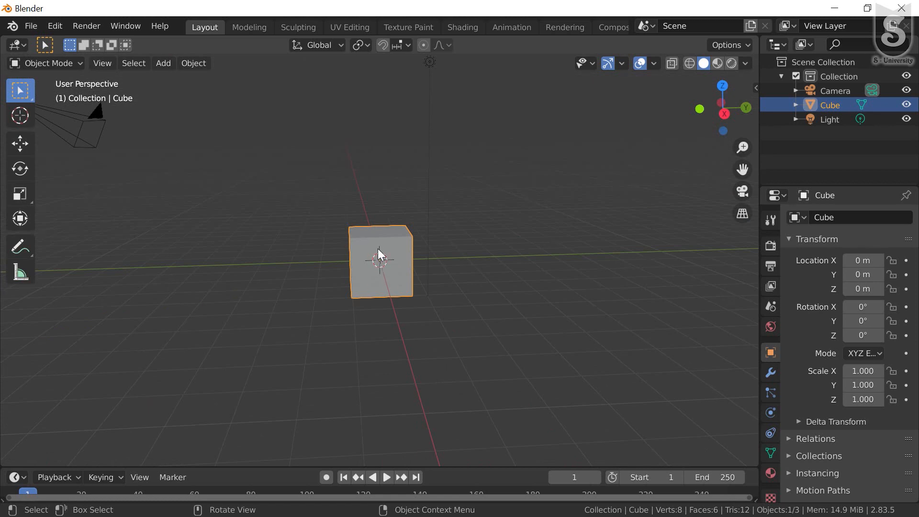
# - Try placing the 3D cursor at several different points around the cube
pyautogui.keyDown('shift'); pyautogui.rightClick(344, 142); pyautogui.keyUp('shift')
pyautogui.keyDown('shift'); pyautogui.rightClick(376, 258); pyautogui.keyUp('shift')
pyautogui.keyDown('shift'); pyautogui.rightClick(529, 194); pyautogui.keyUp('shift')
pyautogui.keyDown('shift'); pyautogui.rightClick(234, 167); pyautogui.keyUp('shift')
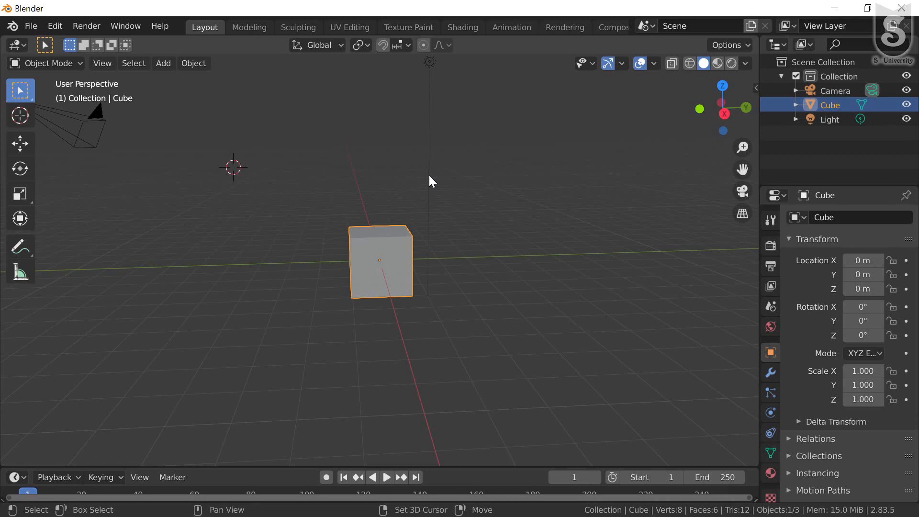
# - Place the 3D cursor above and to the right of the cube and add a monkey mesh there
pyautogui.keyDown('shift'); pyautogui.rightClick(543, 163); pyautogui.keyUp('shift')
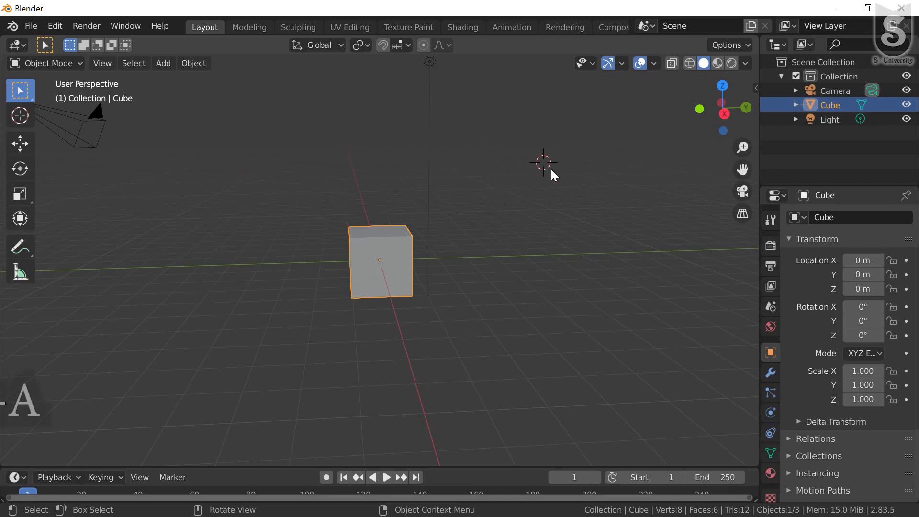
pyautogui.hotkey('shift', 'a')
pyautogui.moveTo(539, 170)
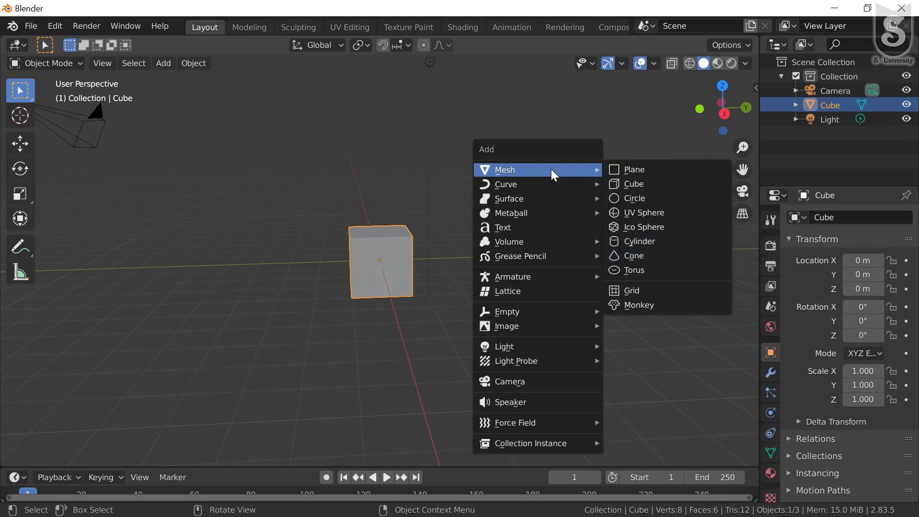
pyautogui.click(639, 305)
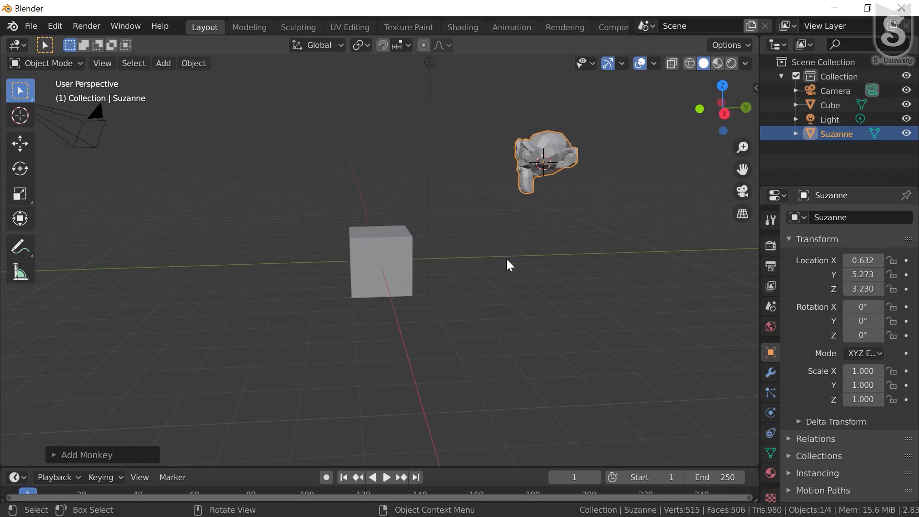
# - Place the 3D cursor above the cube on the side opposite the monkey and add a cone mesh there
pyautogui.moveTo(506, 260); pyautogui.dragTo(291, 213, button='middle')
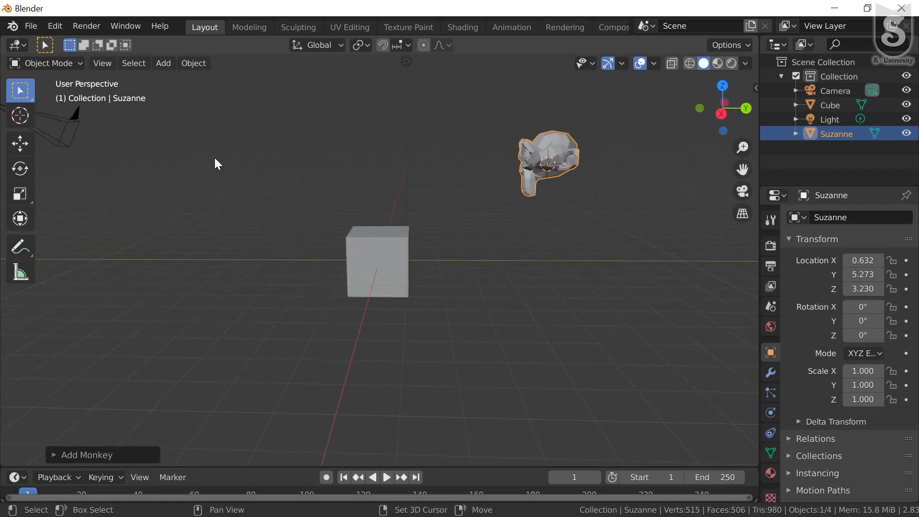
pyautogui.keyDown('shift'); pyautogui.rightClick(215, 158); pyautogui.keyUp('shift')
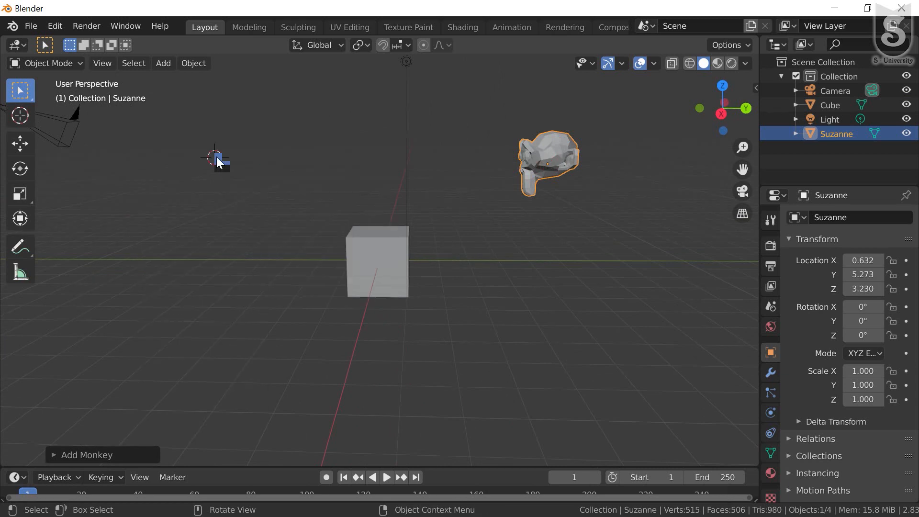
pyautogui.hotkey('shift', 'a')
pyautogui.moveTo(215, 158)
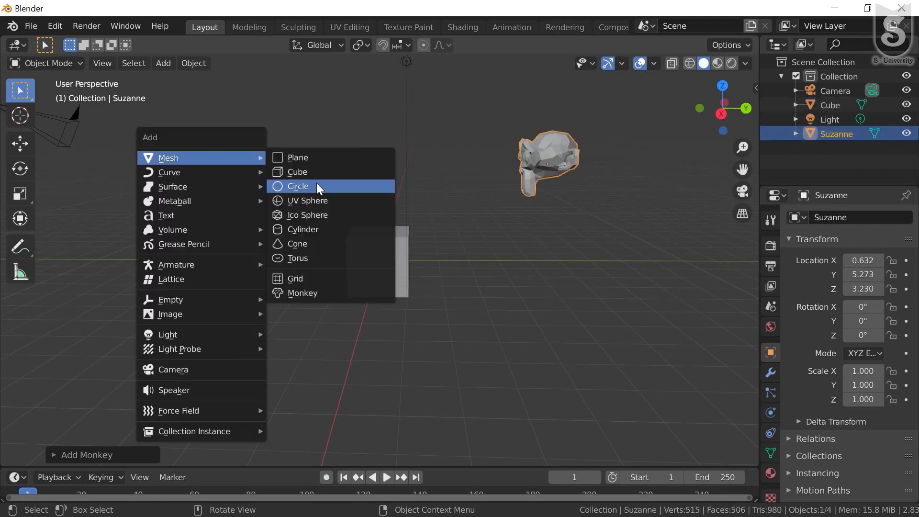
pyautogui.click(297, 244)
# - Reposition the 3D cursor with the Cursor tool to a point between the monkey and the cone, and return to the Select Box tool
pyautogui.moveTo(174, 178); pyautogui.dragTo(18, 115, button='middle')
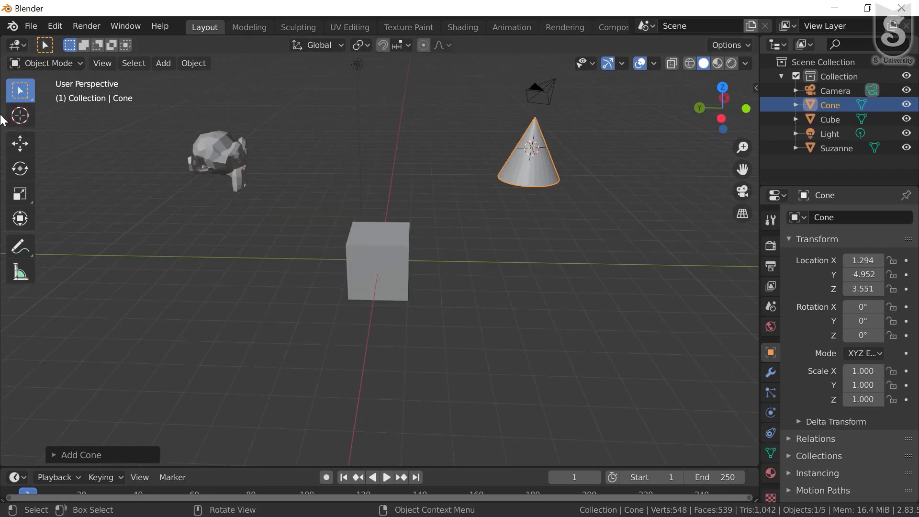
pyautogui.click(20, 115)
pyautogui.click(276, 137)
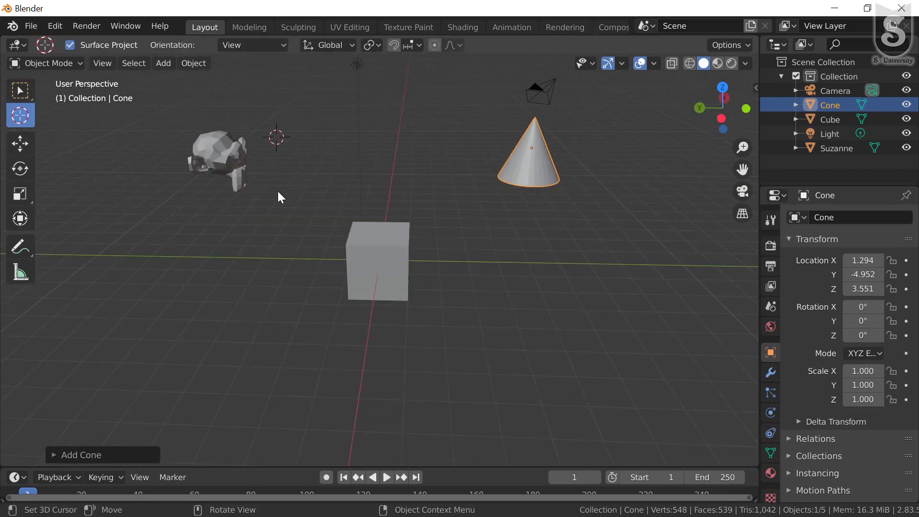
pyautogui.click(409, 145)
pyautogui.click(342, 148)
pyautogui.click(358, 154)
pyautogui.press('w')
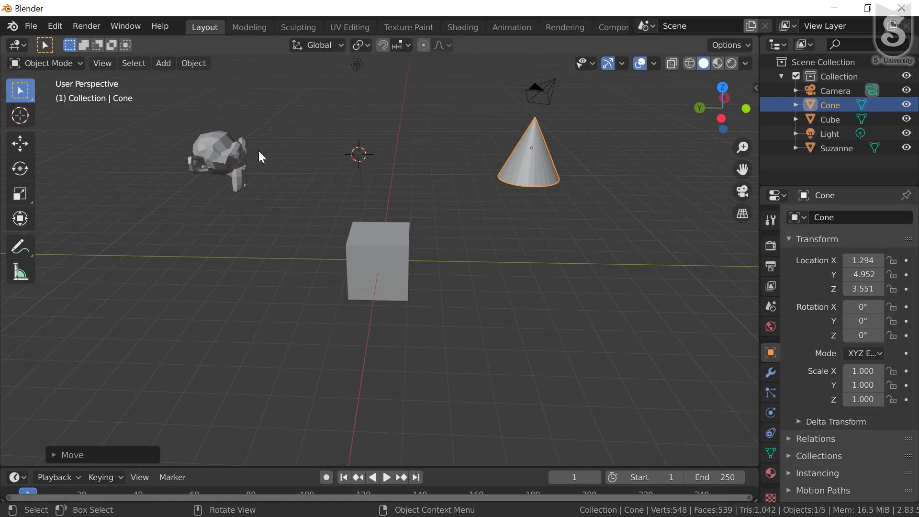
# - Set the transform pivot point to 3D Cursor, then rotate the cone and monkey together around it
pyautogui.click(361, 45)
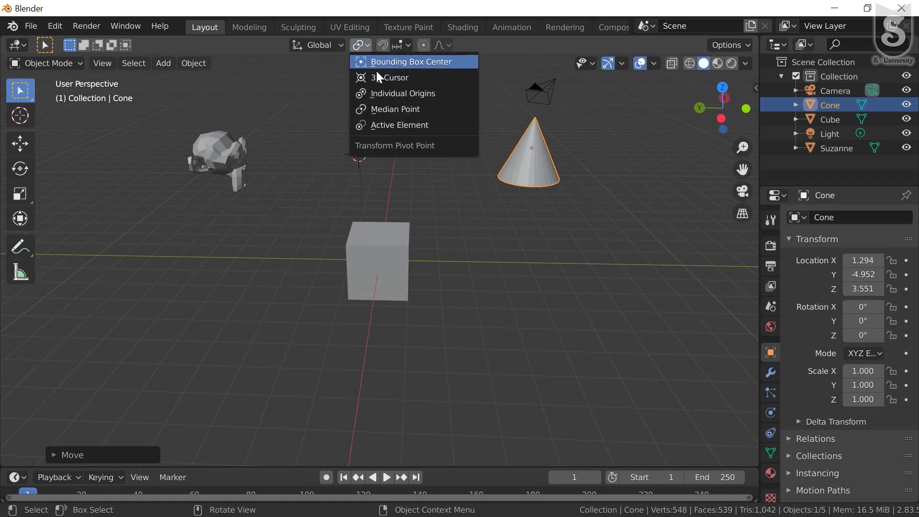
pyautogui.click(377, 73)
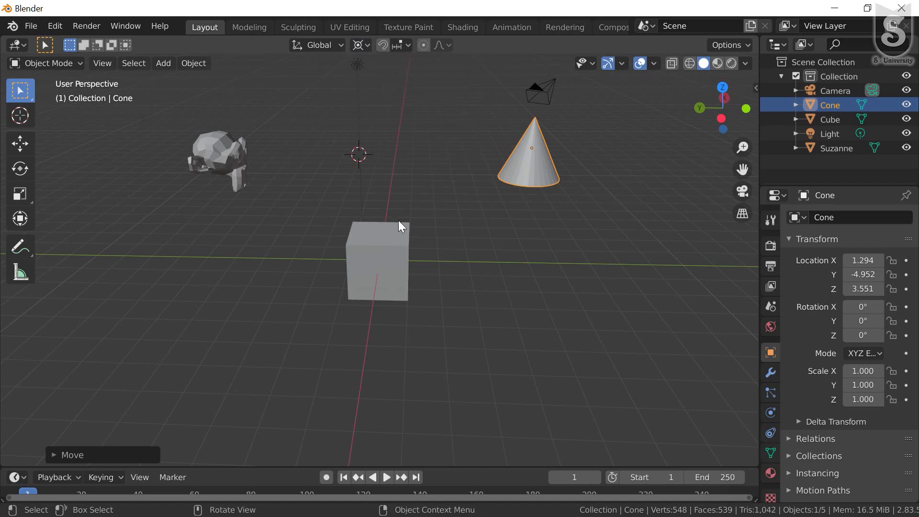
pyautogui.keyDown('shift'); pyautogui.click(226, 155); pyautogui.keyUp('shift')
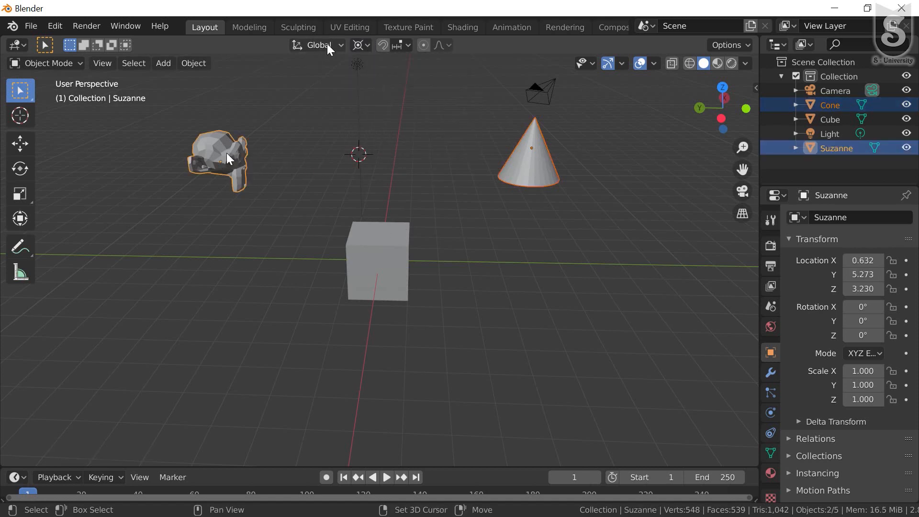
pyautogui.click(361, 45)
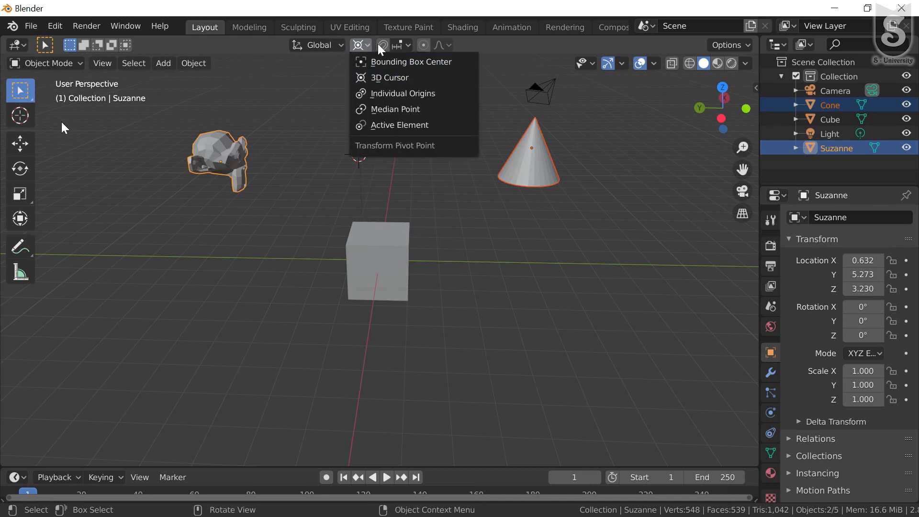
pyautogui.press('r')
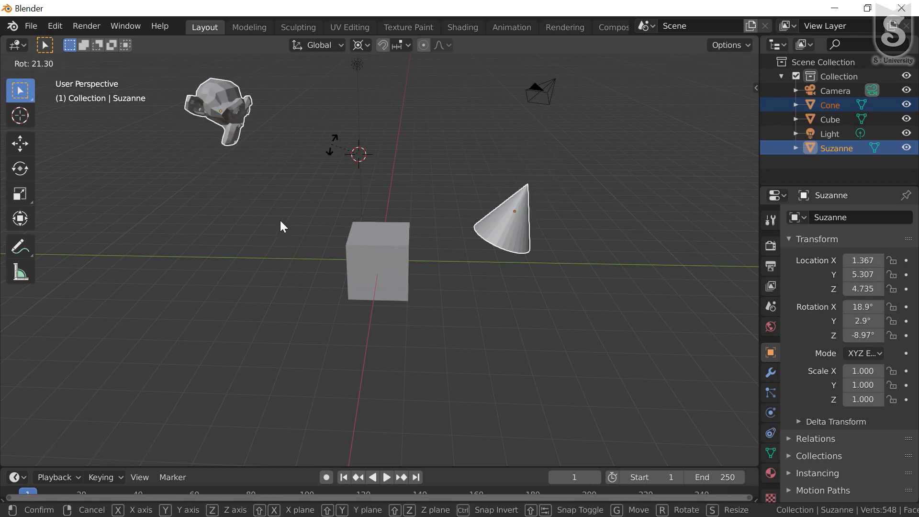
pyautogui.click(299, 187)
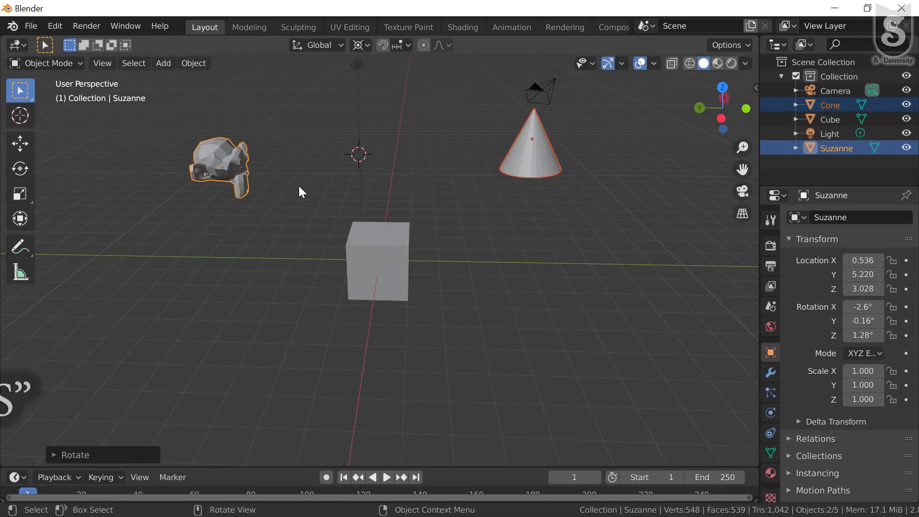
# - Try scaling the cone and monkey down and up about the 3D cursor
pyautogui.press('s')
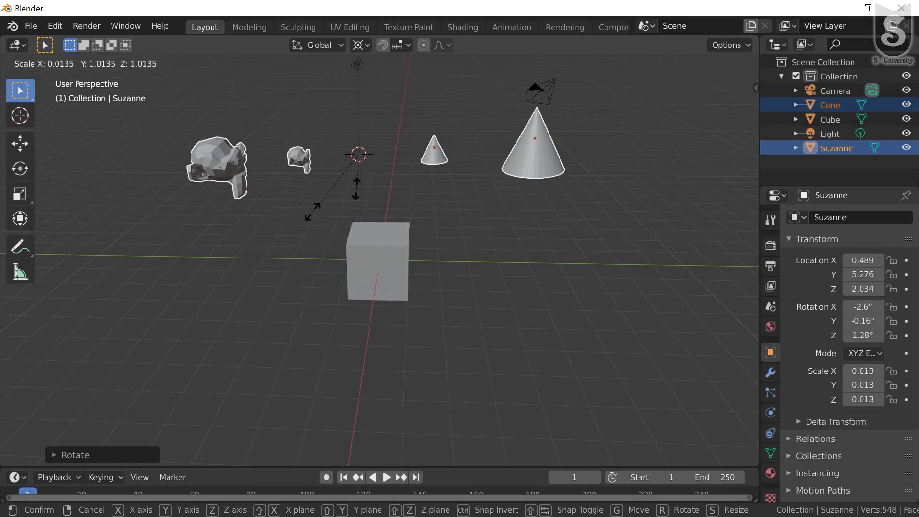
pyautogui.rightClick(277, 227)
pyautogui.press('s')
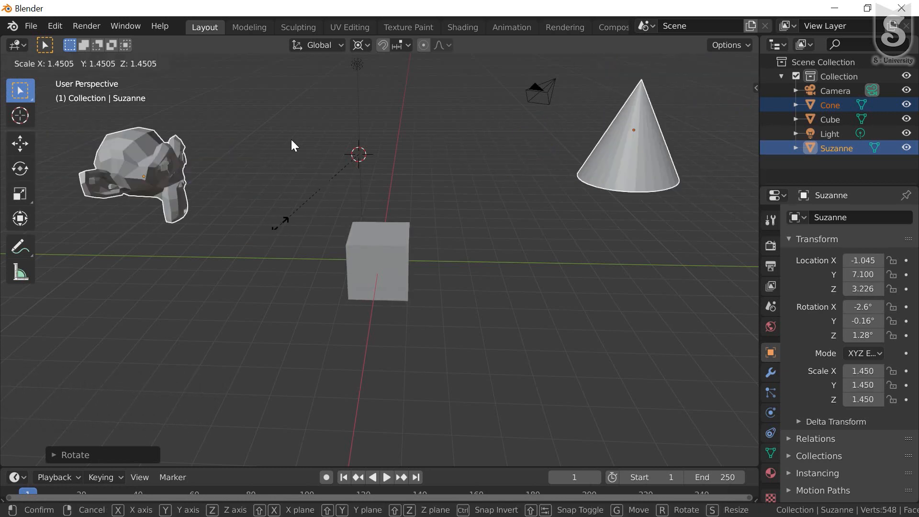
pyautogui.rightClick(372, 182)
# - Rotate the monkey and cone around the 3D cursor again from a different viewing angle
pyautogui.scroll(-2, 371, 183)
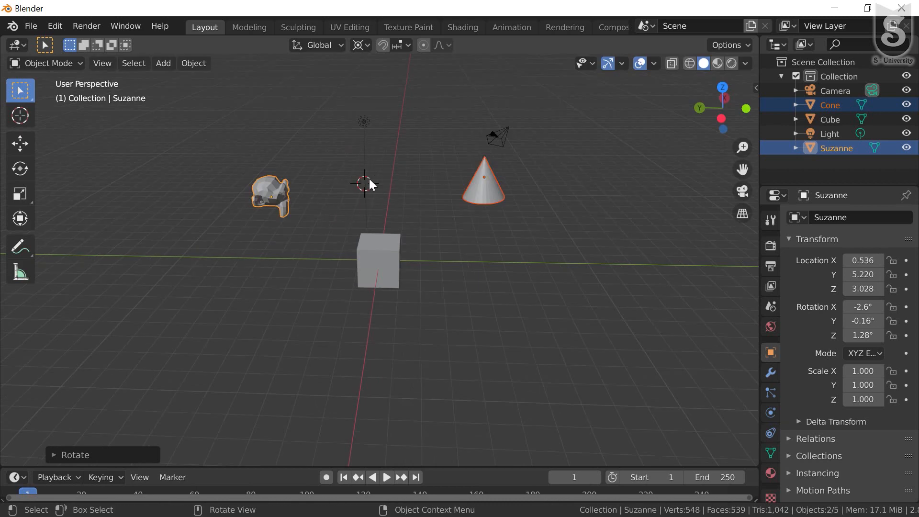
pyautogui.moveTo(371, 183); pyautogui.dragTo(293, 227, button='middle')
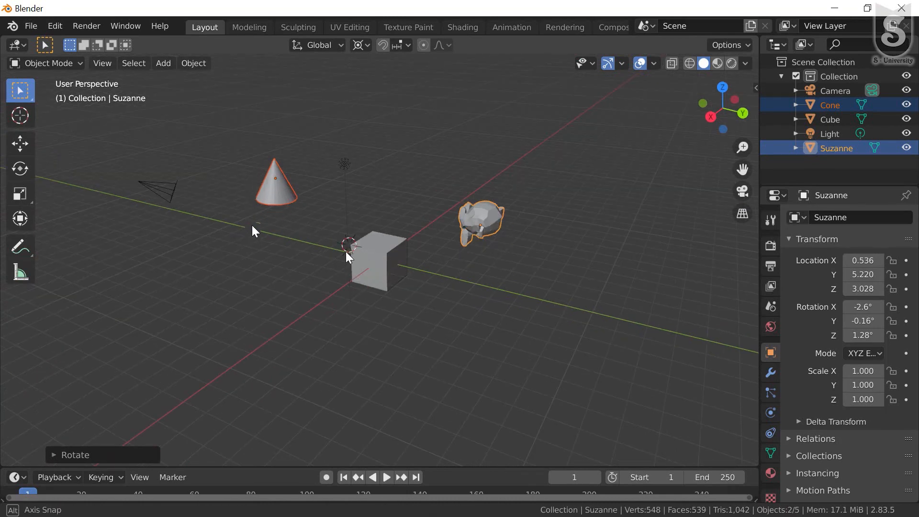
pyautogui.press('r')
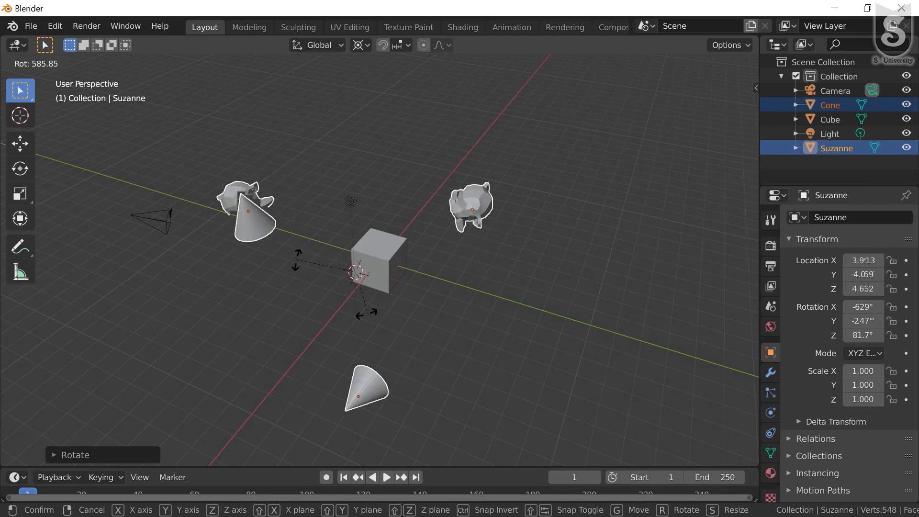
pyautogui.moveTo(273, 247); pyautogui.dragTo(386, 191, button='middle')
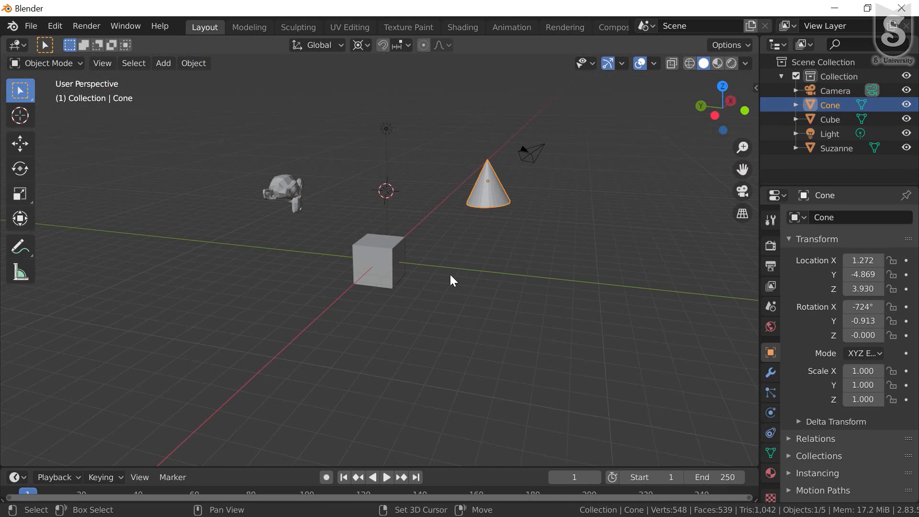
# - Snap the cone to the 3D cursor with Selection to Cursor
pyautogui.hotkey('shift', 's')
pyautogui.hotkey('shift', 's')
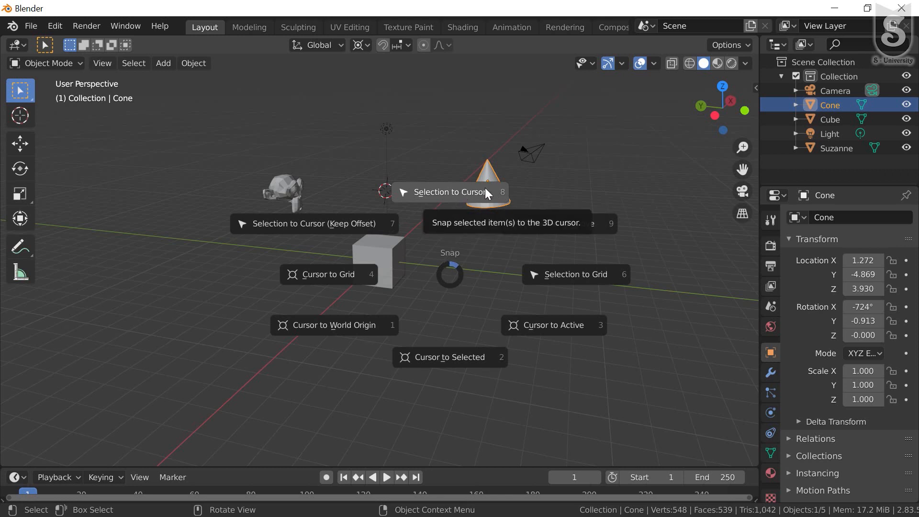
pyautogui.click(458, 191)
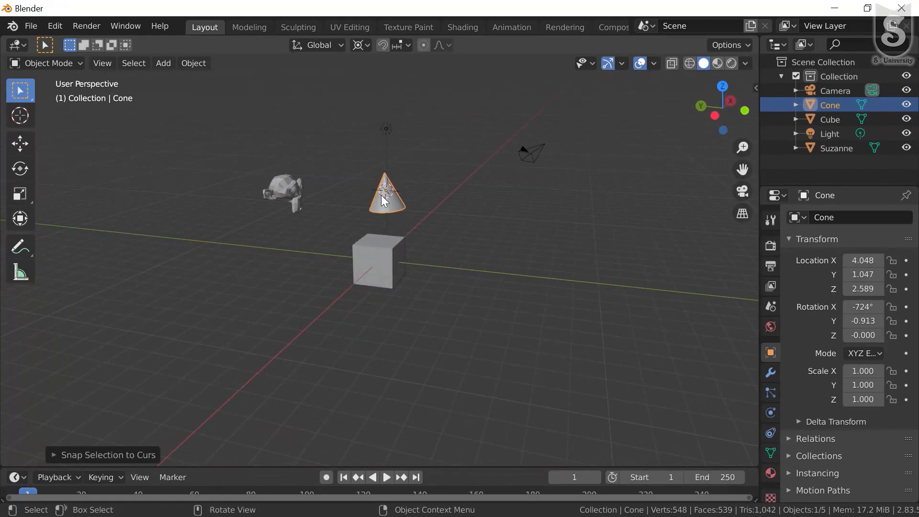
pyautogui.moveTo(381, 194); pyautogui.dragTo(387, 197, button='middle')
# - Select the monkey, snap it to the 3D cursor with Selection to Cursor, and inspect its placement over the cone
pyautogui.click(277, 191)
pyautogui.hotkey('ctrl', 'z')
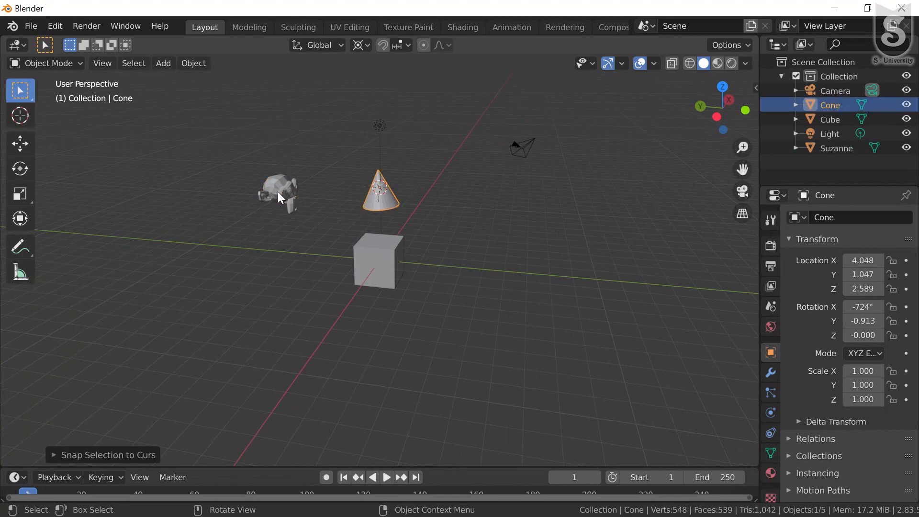
pyautogui.click(277, 192)
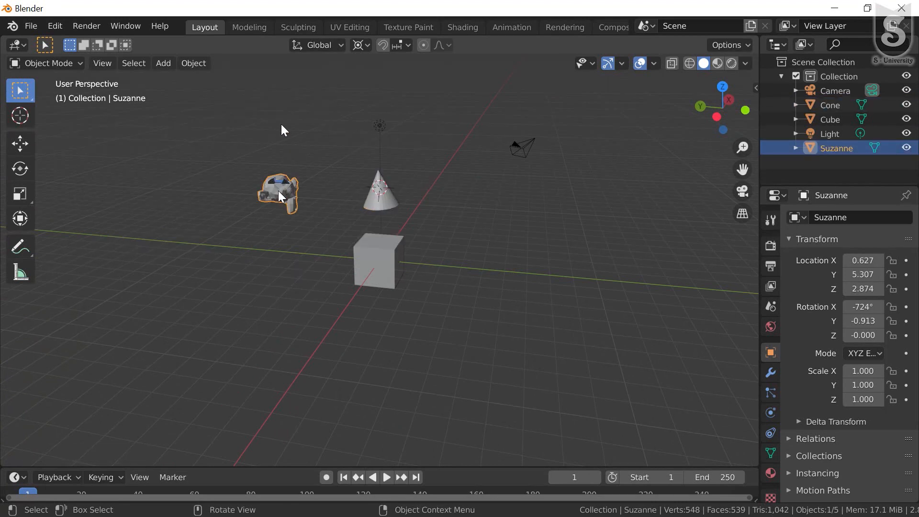
pyautogui.hotkey('shift', 's')
pyautogui.click(282, 106)
pyautogui.hotkey('ctrl', 'z')
pyautogui.hotkey('shift', 's')
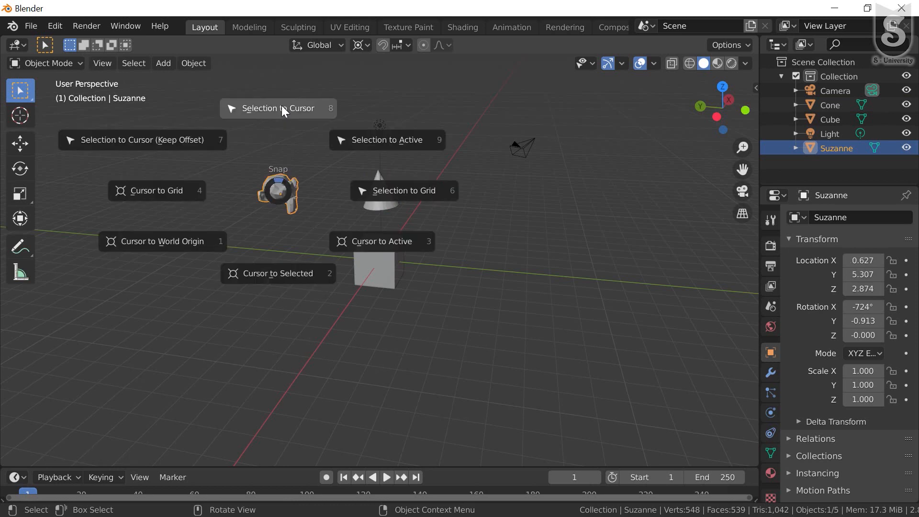
pyautogui.click(281, 108)
pyautogui.moveTo(281, 108); pyautogui.dragTo(219, 190, button='middle')
pyautogui.scroll(3, 478, 220)
pyautogui.scroll(-3, 523, 175)
pyautogui.scroll(3, 291, 207)
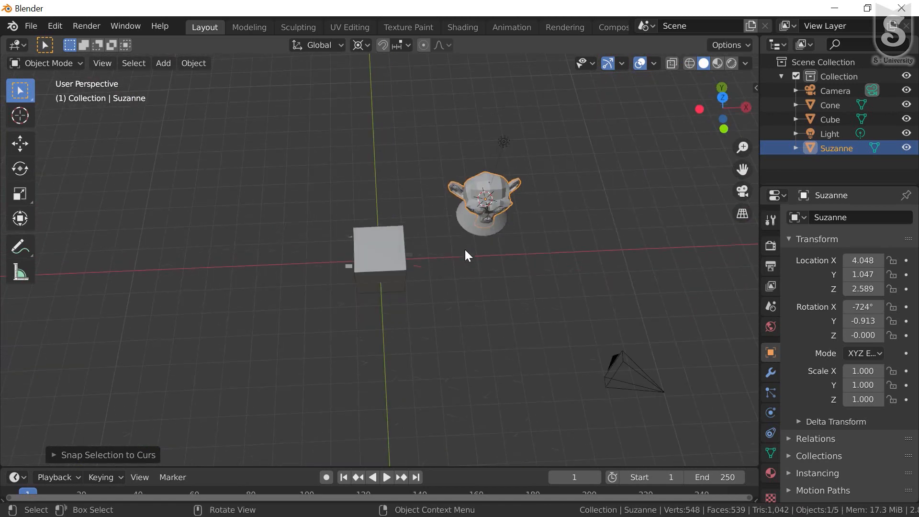
pyautogui.moveTo(465, 249); pyautogui.dragTo(503, 309, button='middle')
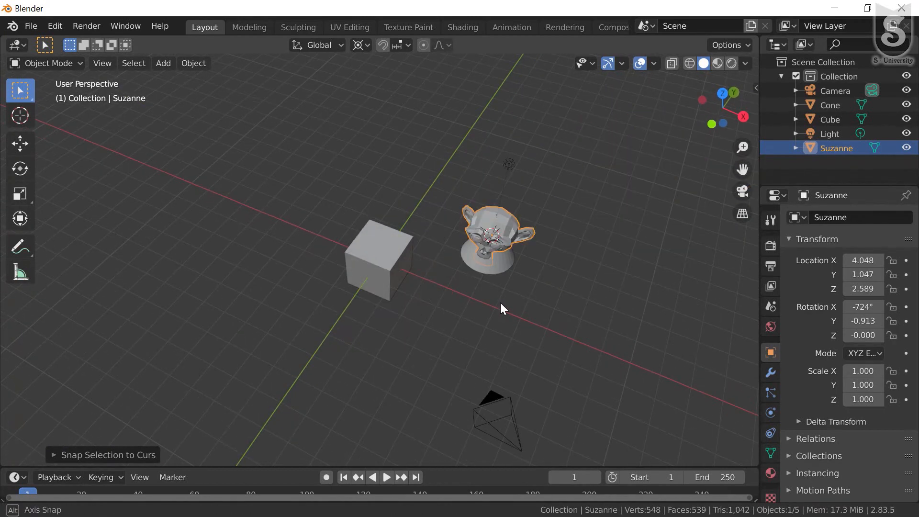
pyautogui.scroll(3, 501, 307)
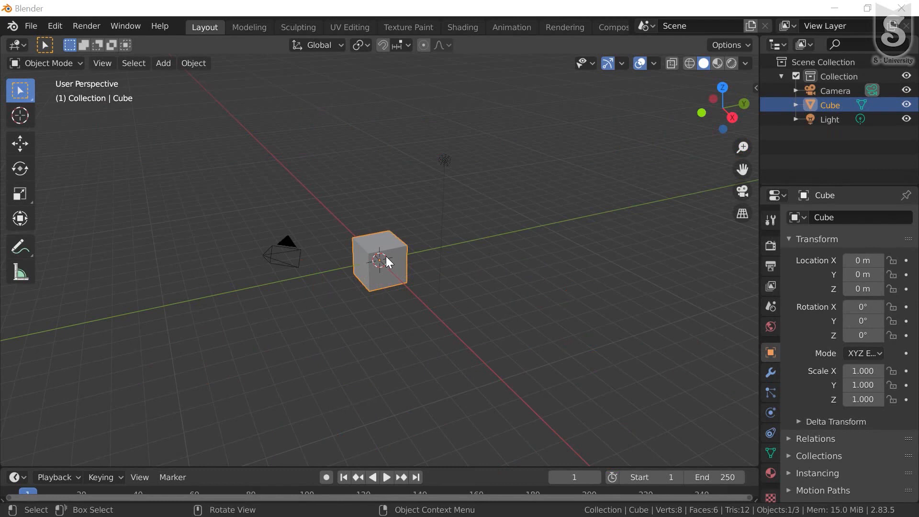
# - In the new default scene, duplicate the cube three times, stacking each copy about 2.4 m above the previous one
pyautogui.scroll(3, 395, 282)
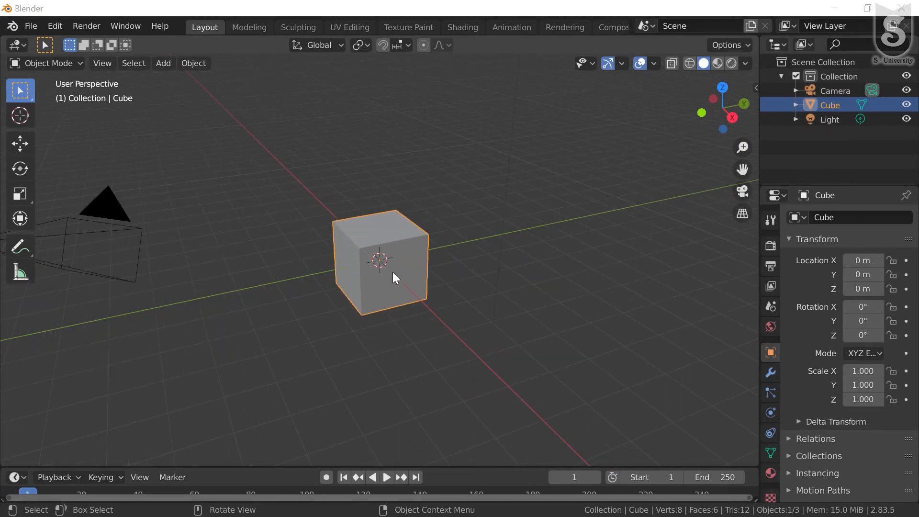
pyautogui.moveTo(392, 273)
pyautogui.mouseDown(button='middle')
pyautogui.moveTo(384, 246)
pyautogui.moveTo(404, 281)
pyautogui.moveTo(420, 249)
pyautogui.moveTo(396, 265)
pyautogui.moveTo(398, 283)
pyautogui.moveTo(384, 281)
pyautogui.moveTo(389, 256)
pyautogui.moveTo(380, 234)
pyautogui.moveTo(375, 252)
pyautogui.moveTo(395, 277)
pyautogui.moveTo(377, 264)
pyautogui.moveTo(390, 269)
pyautogui.mouseUp(button='middle')
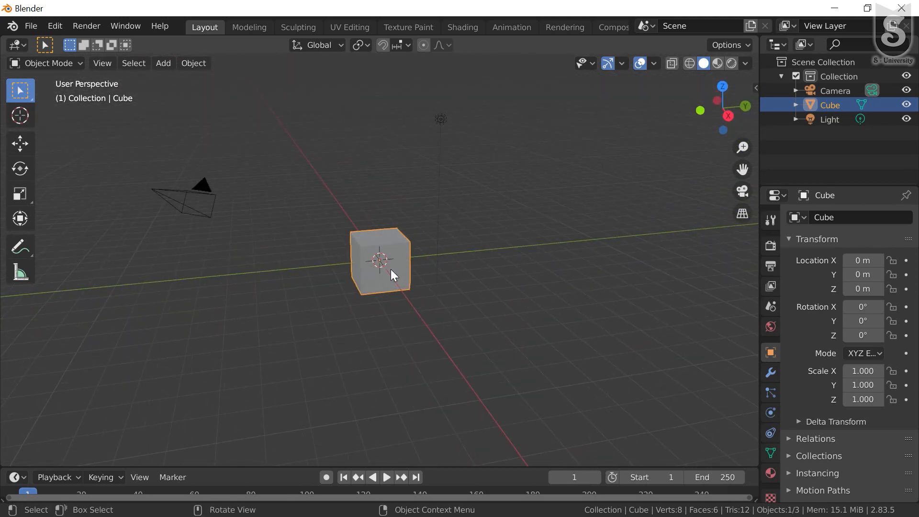
pyautogui.hotkey('shift', 'd')
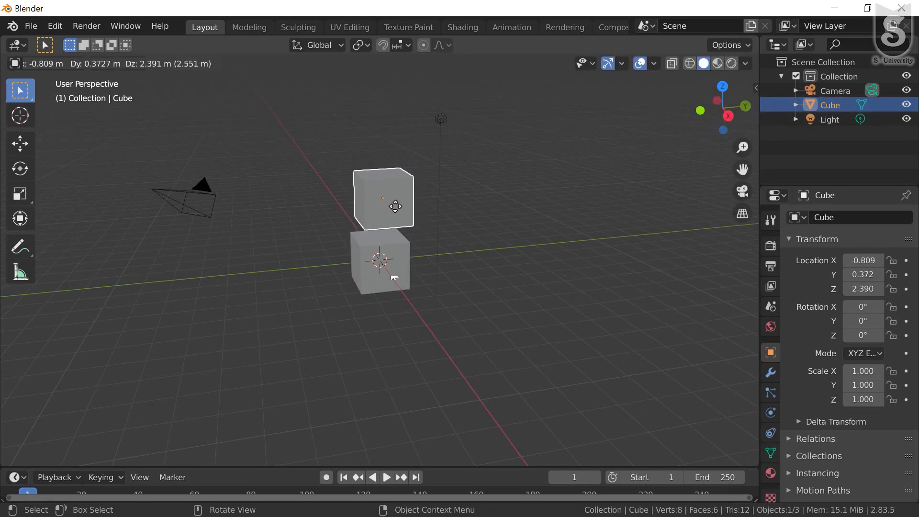
pyautogui.click(395, 208)
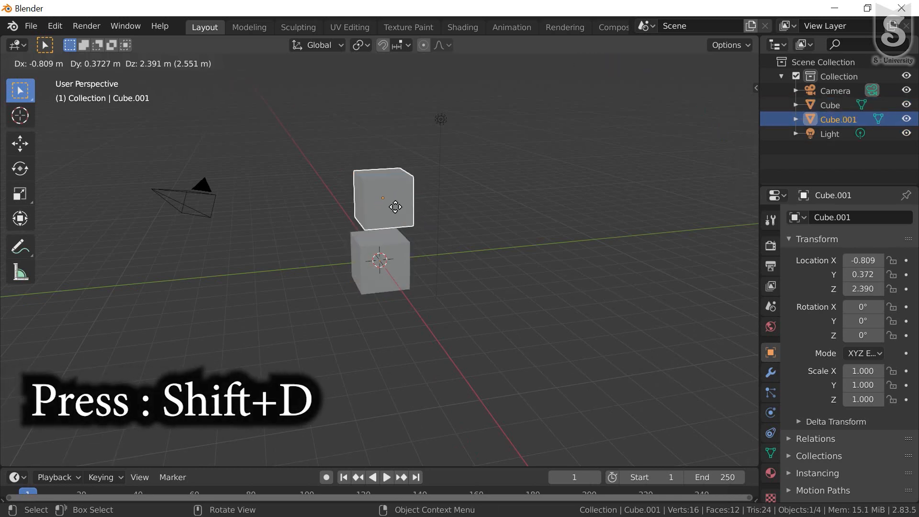
pyautogui.scroll(-2, 397, 233)
pyautogui.hotkey('shift', 'd')
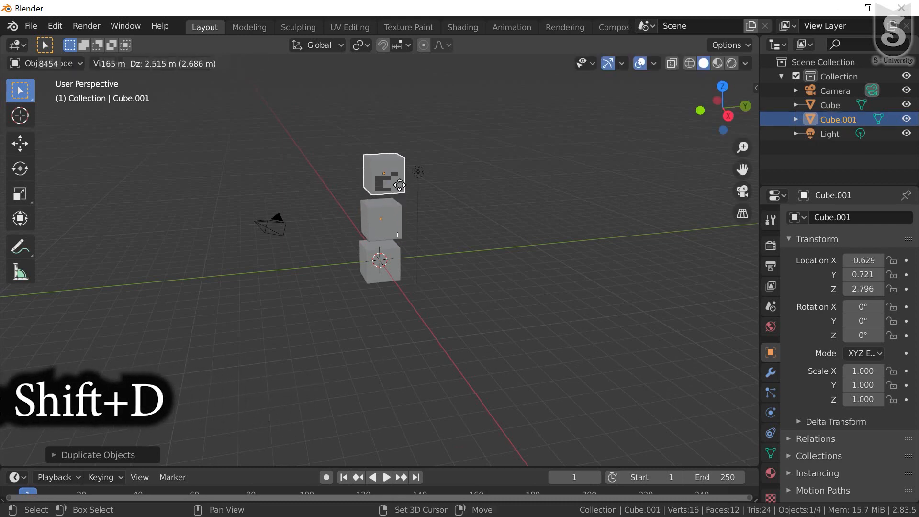
pyautogui.click(400, 191)
pyautogui.hotkey('shift', 'd')
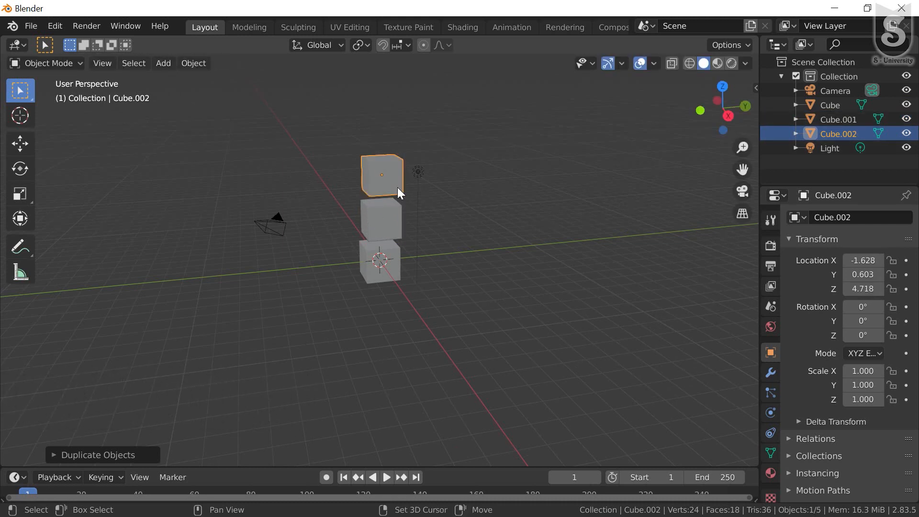
pyautogui.click(398, 144)
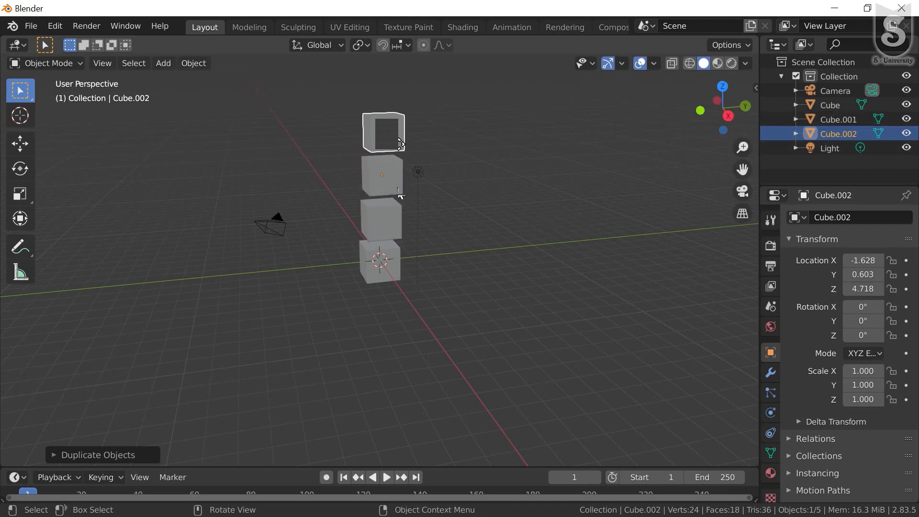
pyautogui.hotkey('shift', 'd')
pyautogui.rightClick(414, 270)
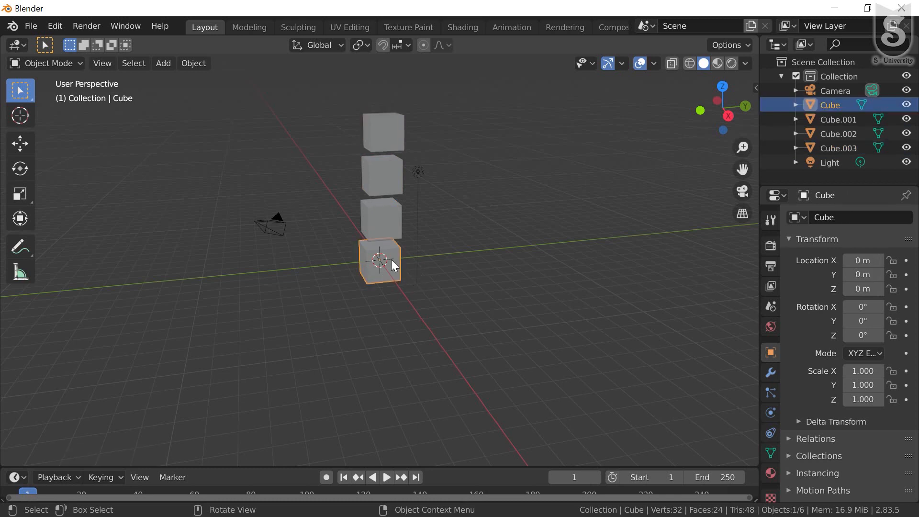
# - Parent the bottom cube to the second cube above it using the Object option
pyautogui.keyDown('shift'); pyautogui.click(381, 225); pyautogui.keyUp('shift')
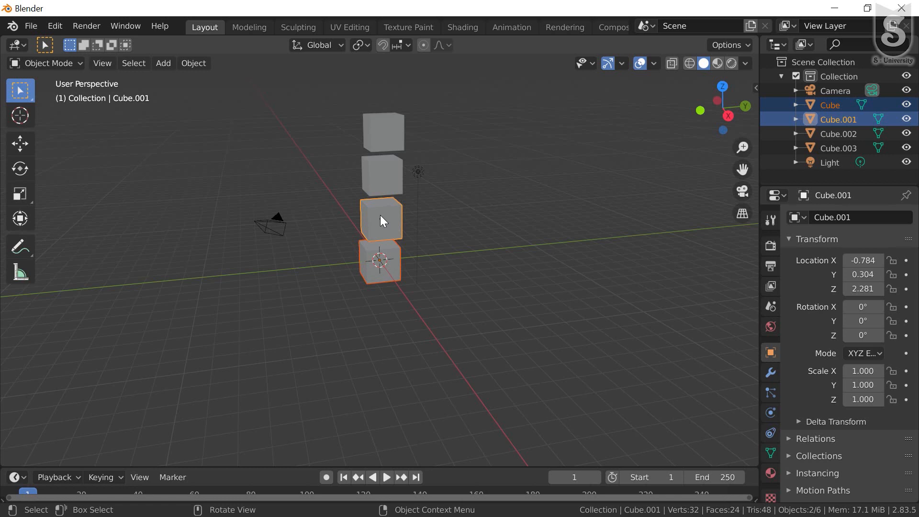
pyautogui.press('ctrl')
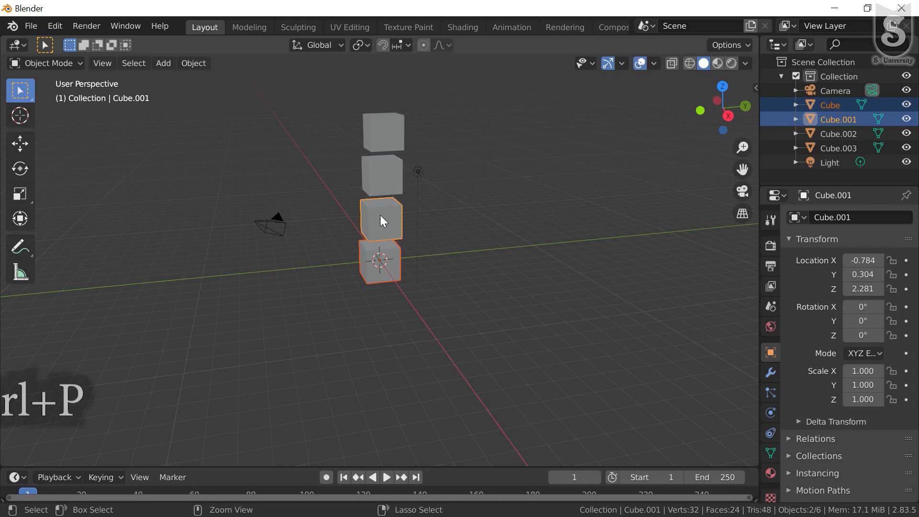
pyautogui.hotkey('ctrl', 'p')
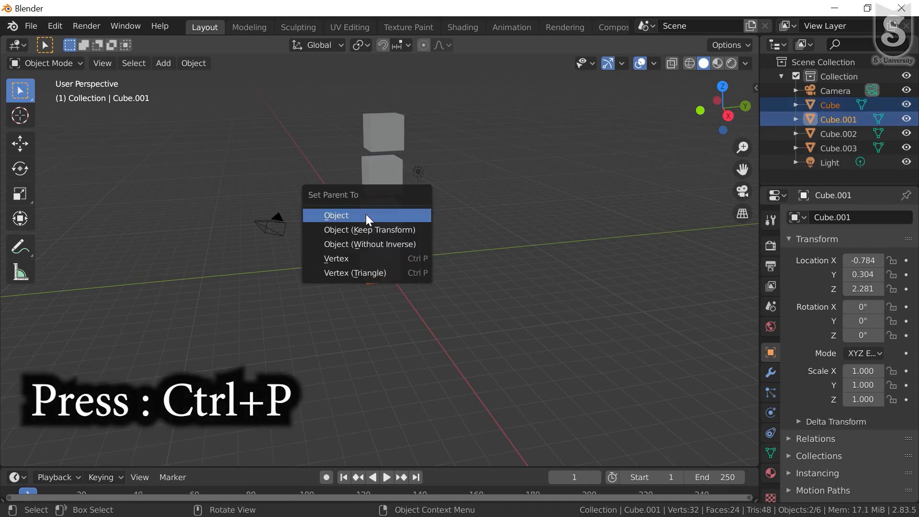
pyautogui.click(366, 214)
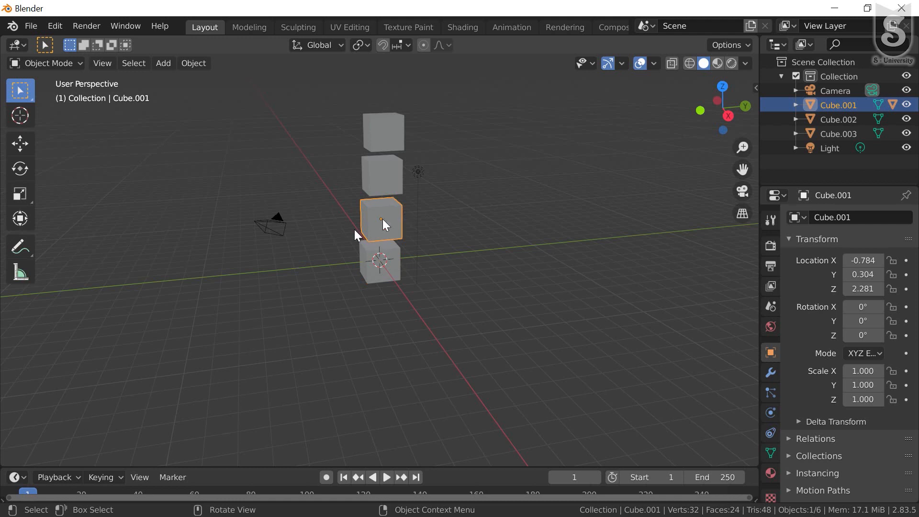
# - Parent the second cube to the third cube in the stack using the Object option
pyautogui.click(387, 193)
pyautogui.click(388, 193)
pyautogui.keyDown('shift'); pyautogui.click(389, 177); pyautogui.keyUp('shift')
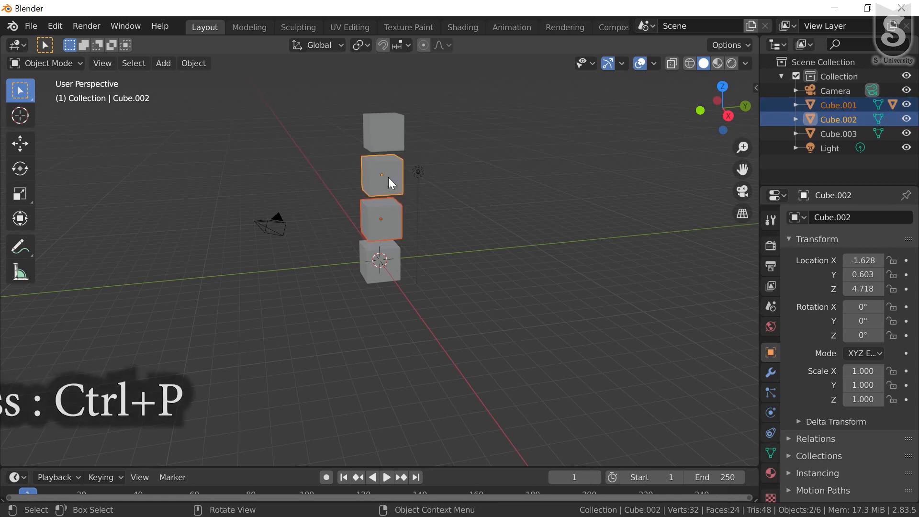
pyautogui.hotkey('ctrl', 'p')
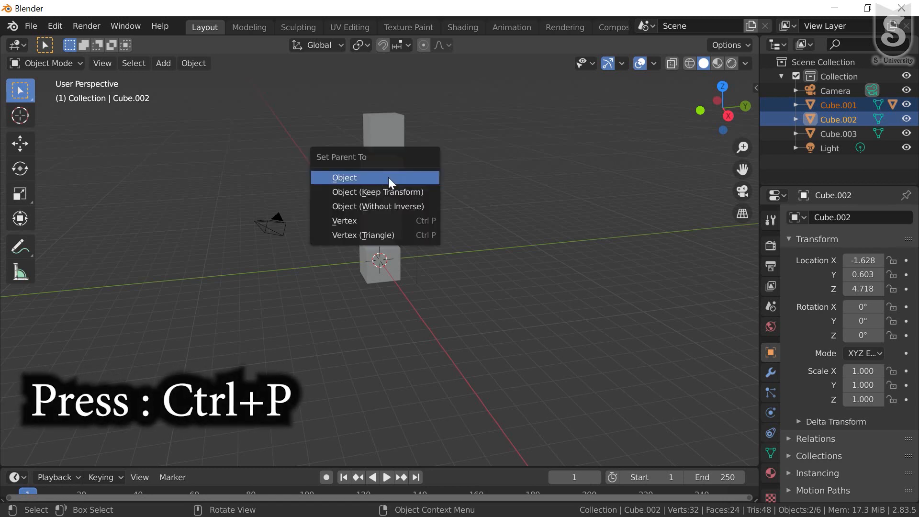
pyautogui.click(389, 177)
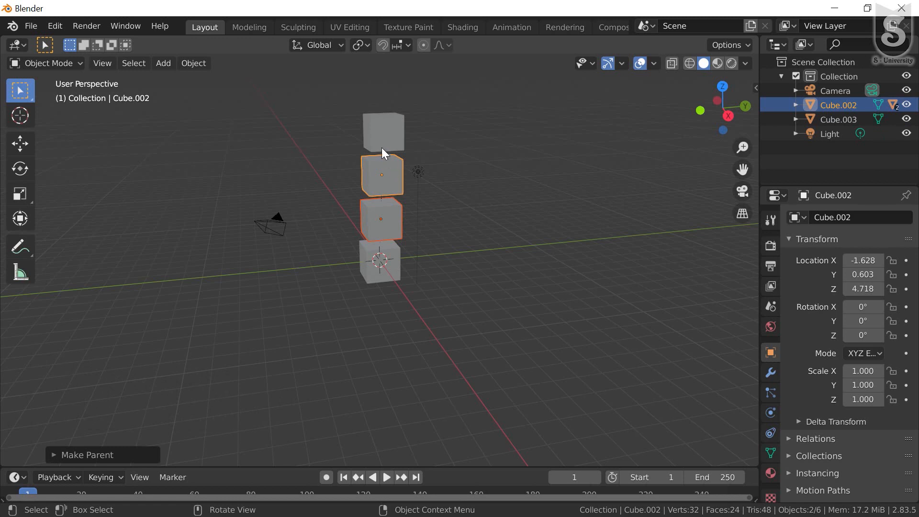
# - Parent the third cube to the top cube in the stack using the Object option
pyautogui.keyDown('shift'); pyautogui.click(386, 125); pyautogui.keyUp('shift')
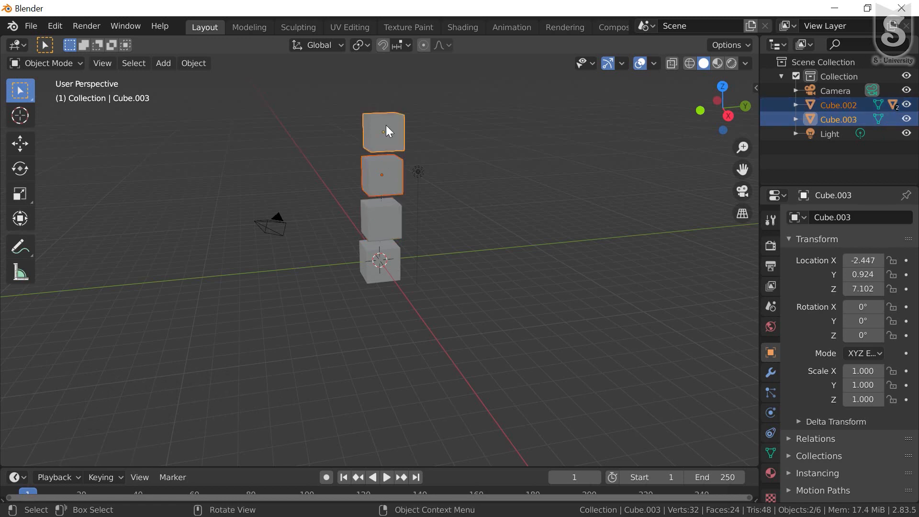
pyautogui.keyDown('shift'); pyautogui.click(386, 125); pyautogui.keyUp('shift')
pyautogui.hotkey('ctrl', 'p')
pyautogui.click(385, 125)
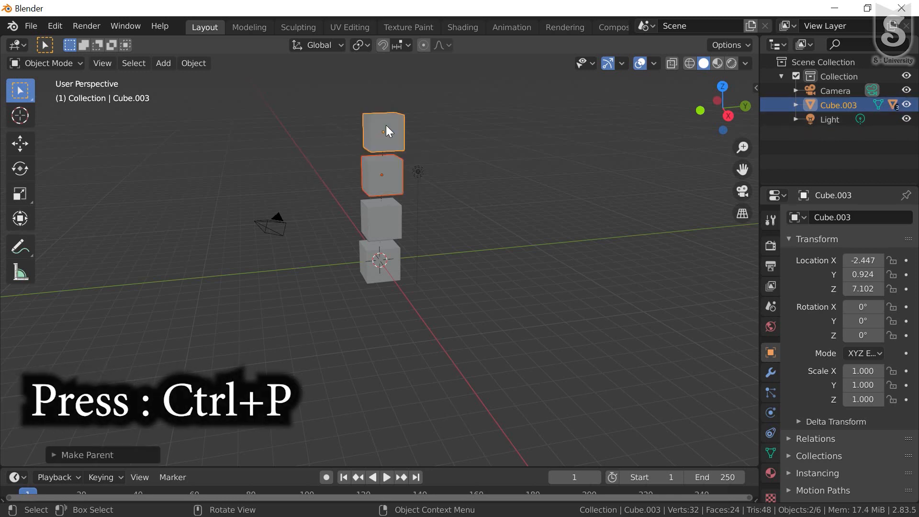
# - Move the top parent cube, carrying the whole stack, about 3 m along the Y axis
pyautogui.click(386, 125)
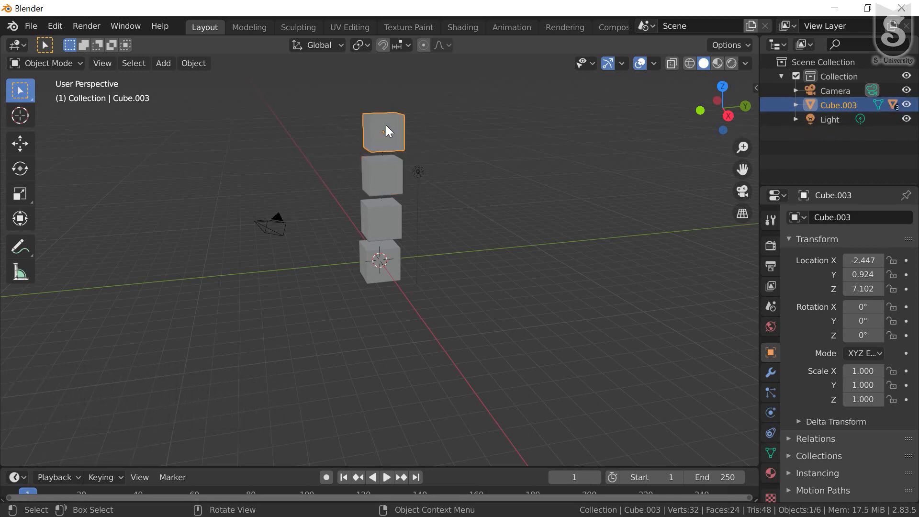
pyautogui.press('g')
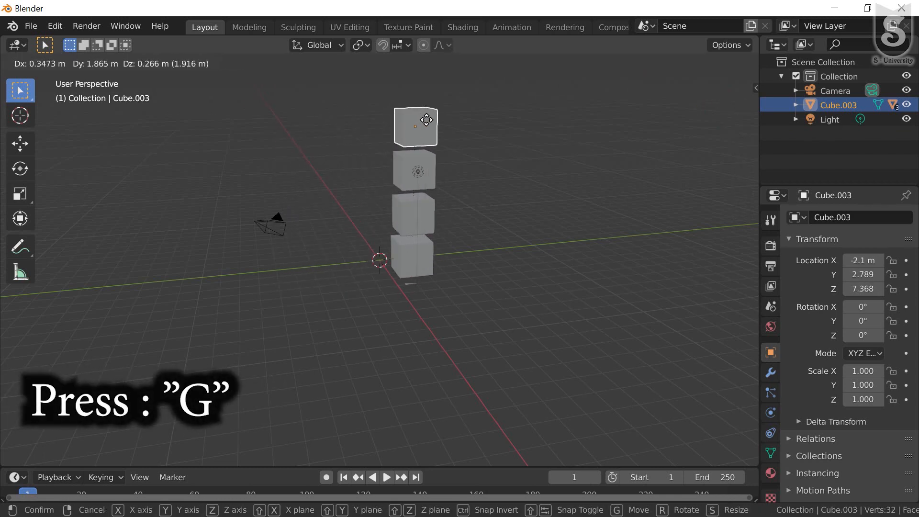
pyautogui.click(444, 134)
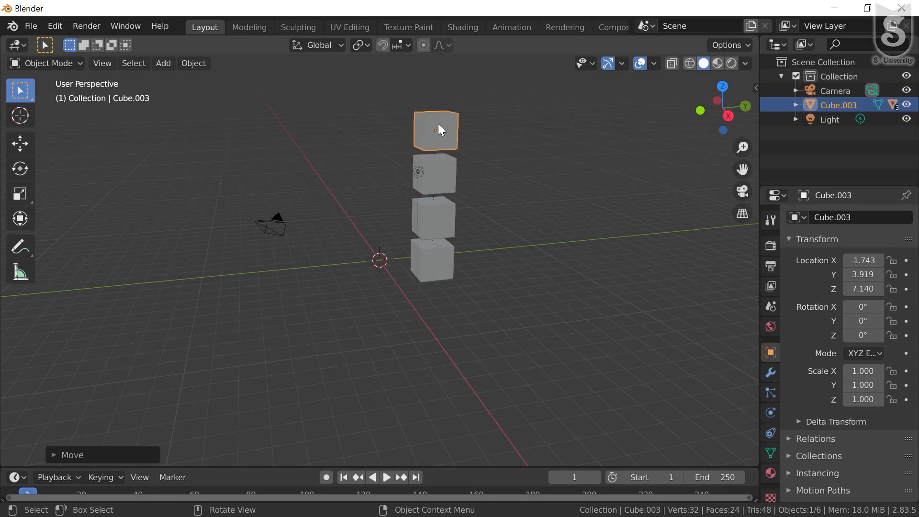
# - Lower the second cube from the top, together with its children, by about 0.5 m
pyautogui.click(434, 158)
pyautogui.press('g')
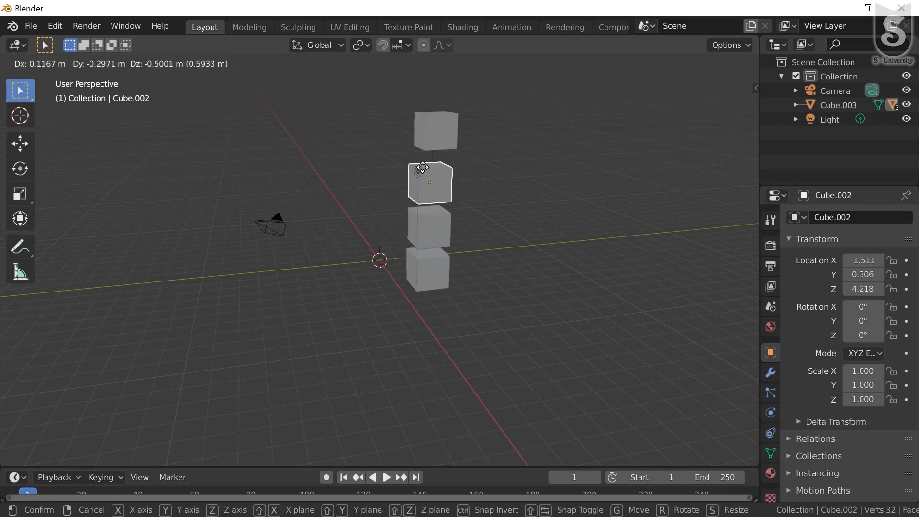
pyautogui.click(423, 205)
pyautogui.press('g')
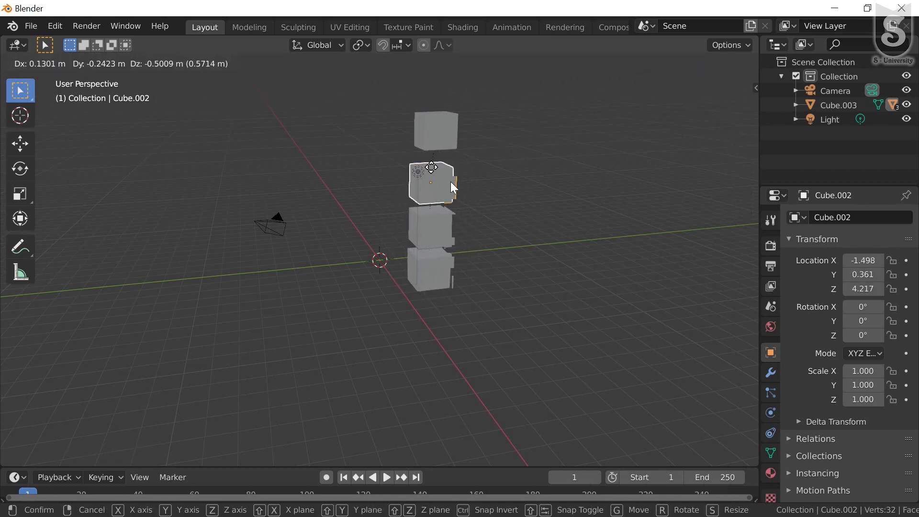
pyautogui.click(450, 182)
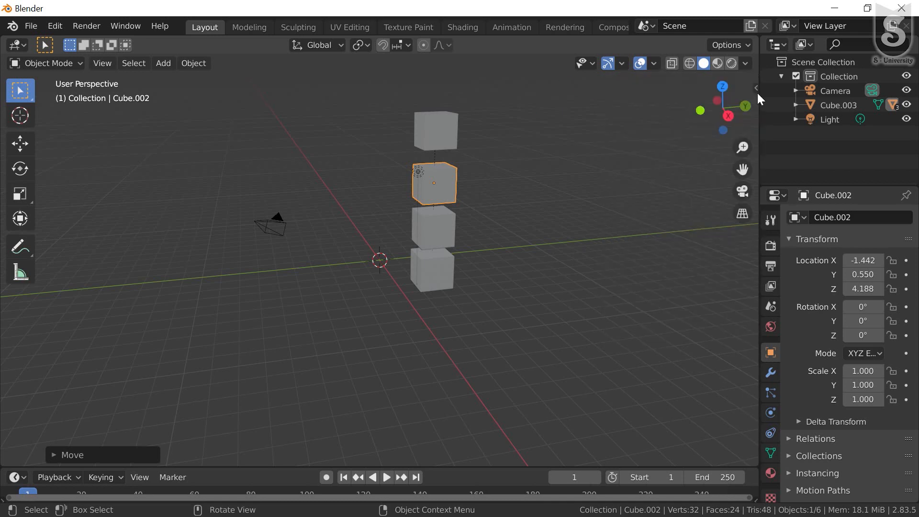
# - Show the active tool's transform options and enable Affect Only Origins
pyautogui.press('n')
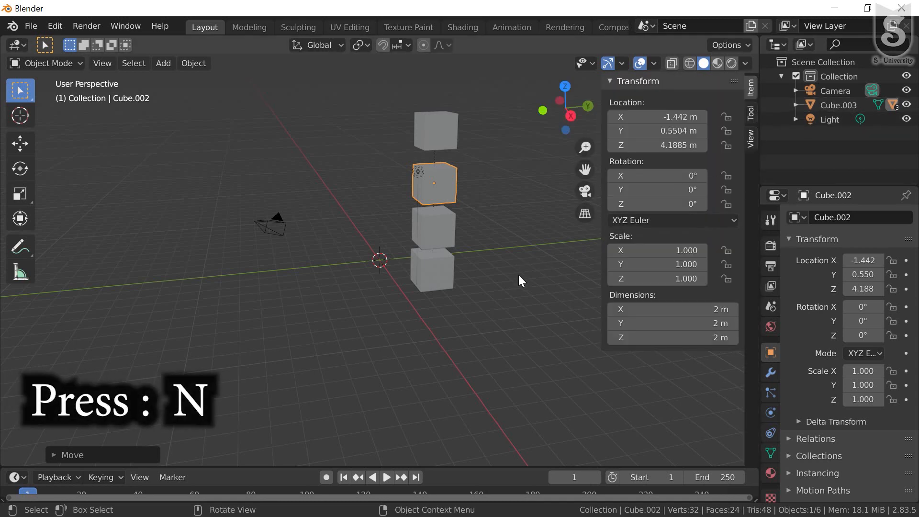
pyautogui.click(751, 113)
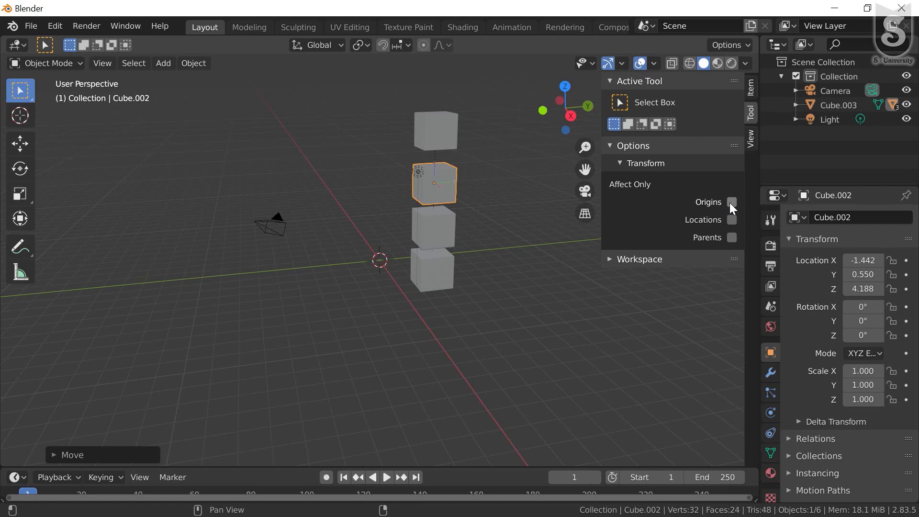
pyautogui.click(731, 202)
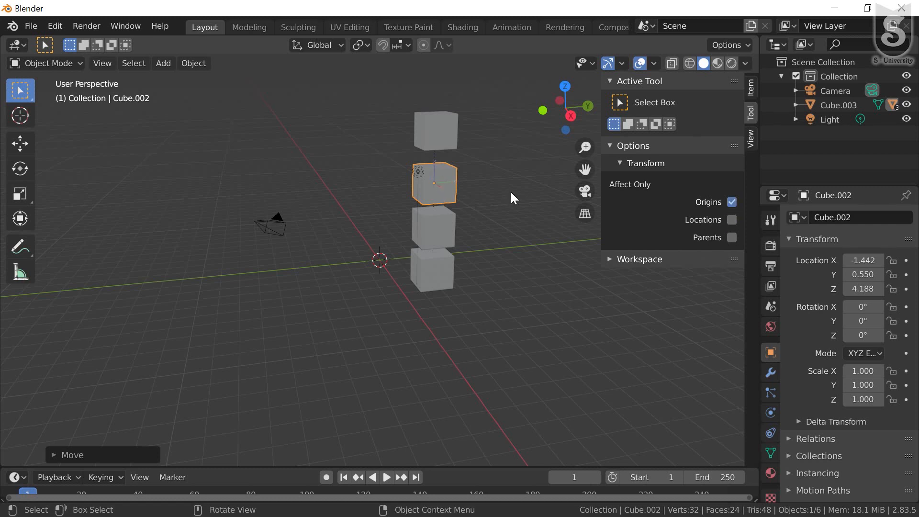
# - Try moving only the second cube's origin about 3.2 m in negative Y, and undo the move
pyautogui.press('g')
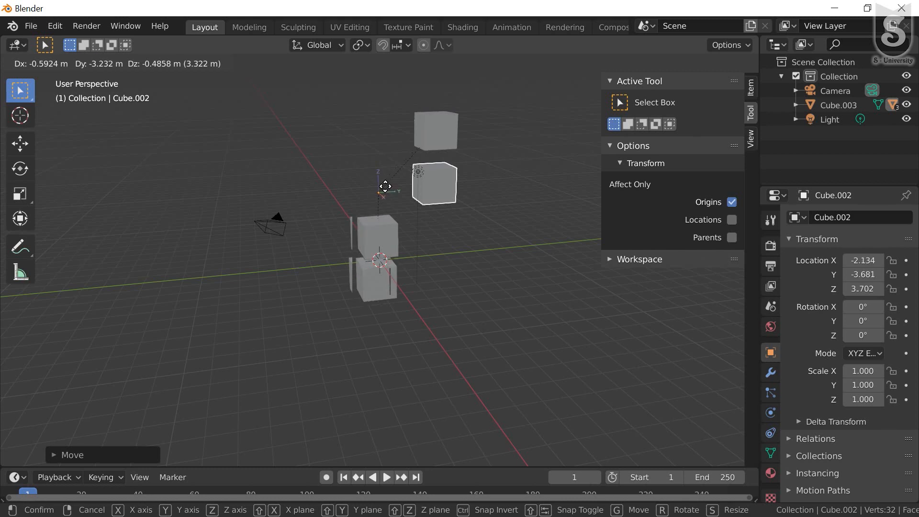
pyautogui.click(438, 220)
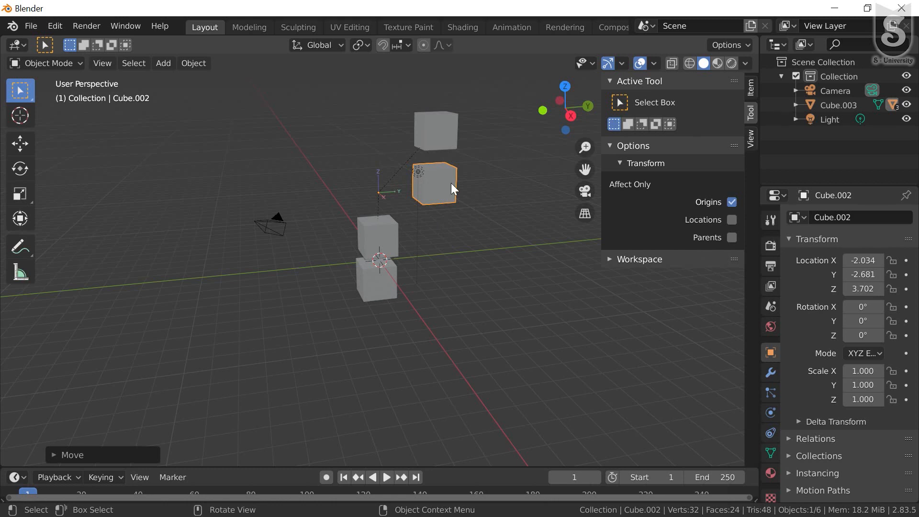
pyautogui.hotkey('ctrl', 'z')
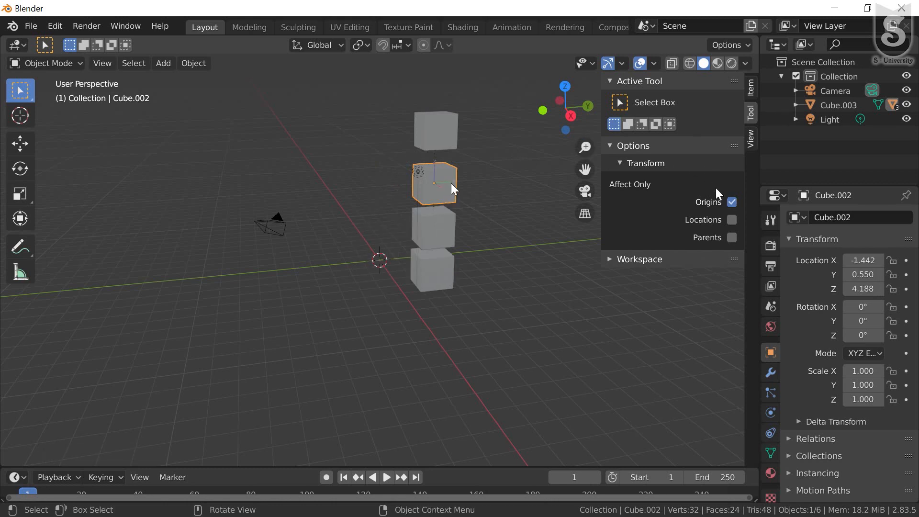
# - Enable Affect Only Parents as well and move the second cube's origin about 3.3 m in negative Y
pyautogui.click(732, 238)
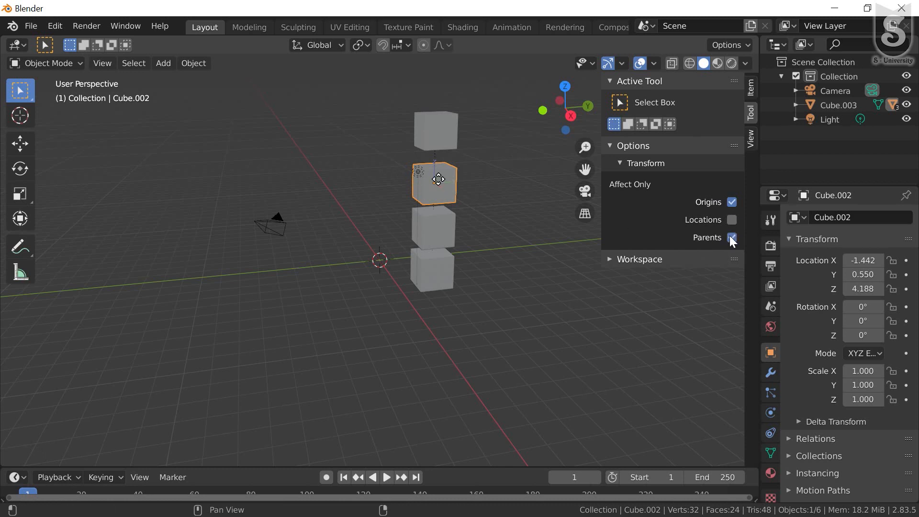
pyautogui.press('g')
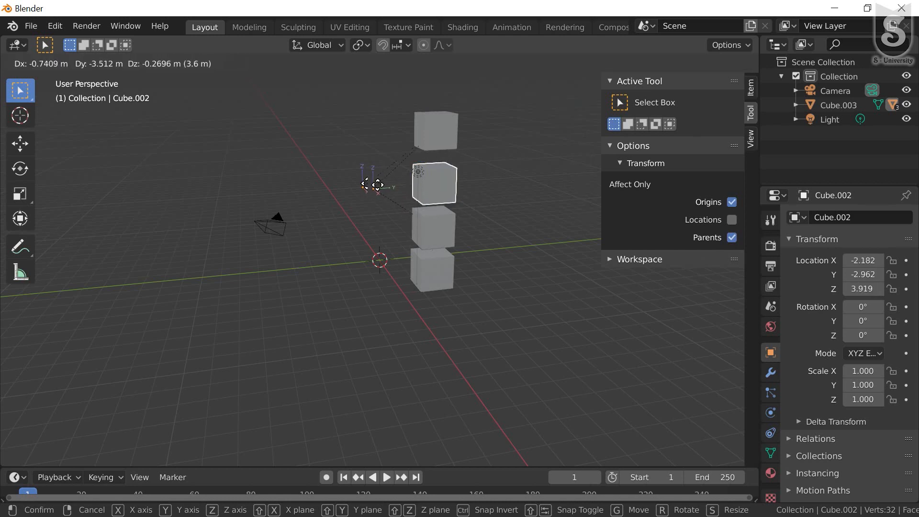
pyautogui.click(445, 242)
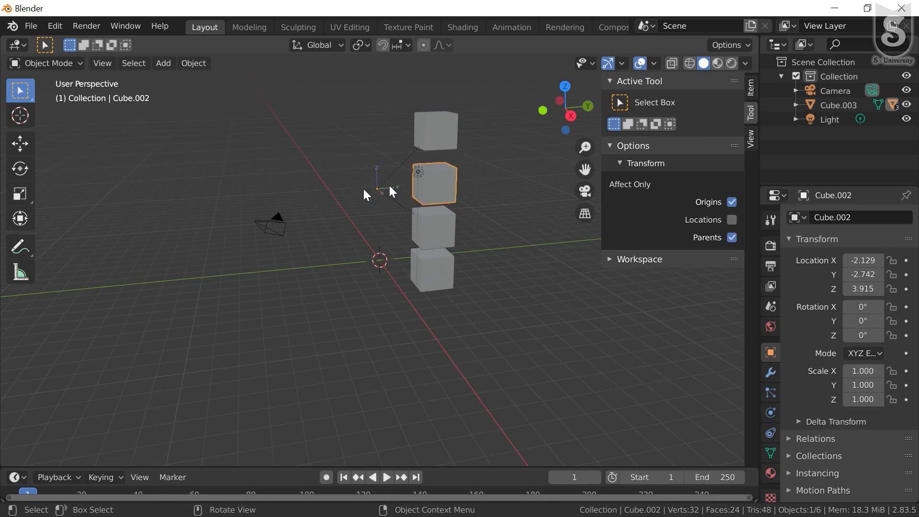
# - Try rotating the second cube from the top with Affect Only Origins and Parents enabled
pyautogui.scroll(4, 411, 184)
pyautogui.scroll(-1, 415, 178)
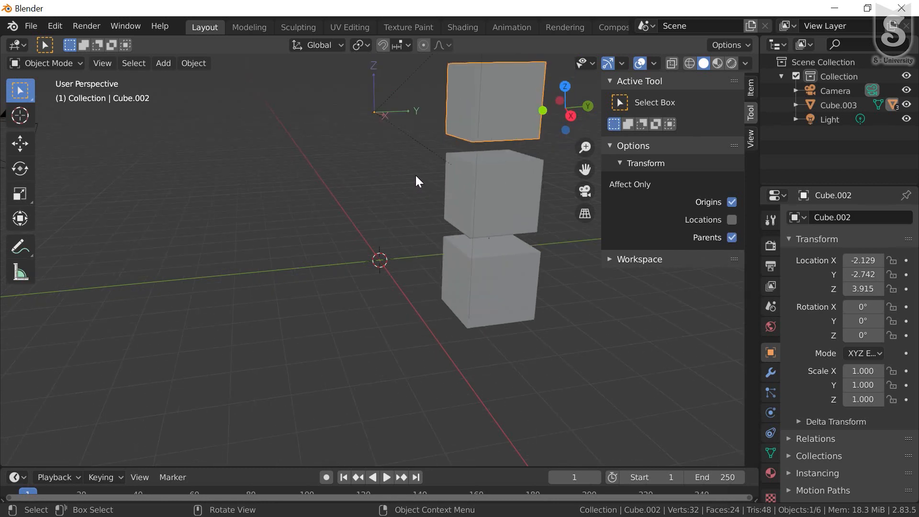
pyautogui.scroll(2, 415, 176)
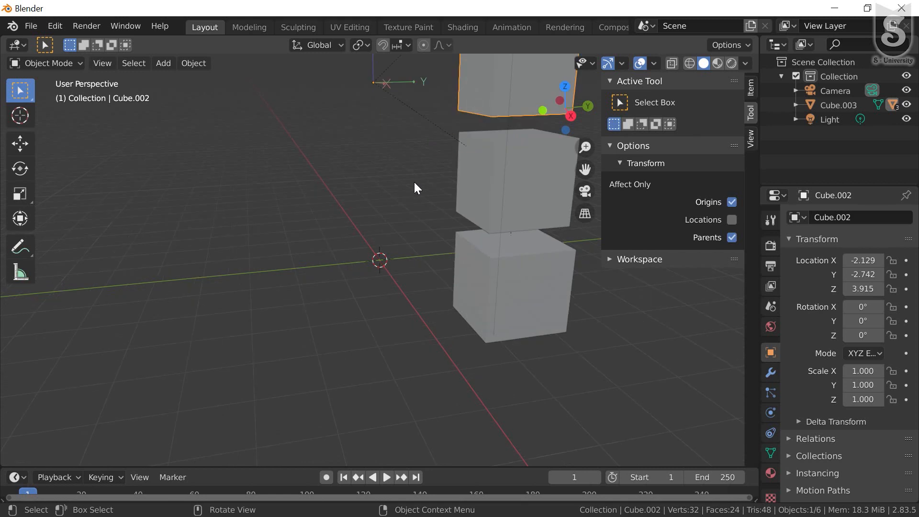
pyautogui.scroll(-2, 466, 115)
pyautogui.click(467, 115)
pyautogui.press('r')
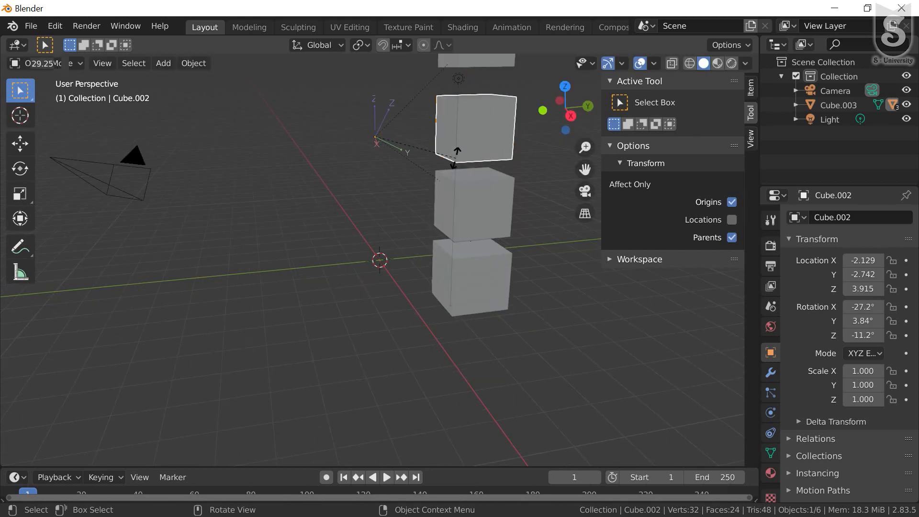
pyautogui.rightClick(466, 123)
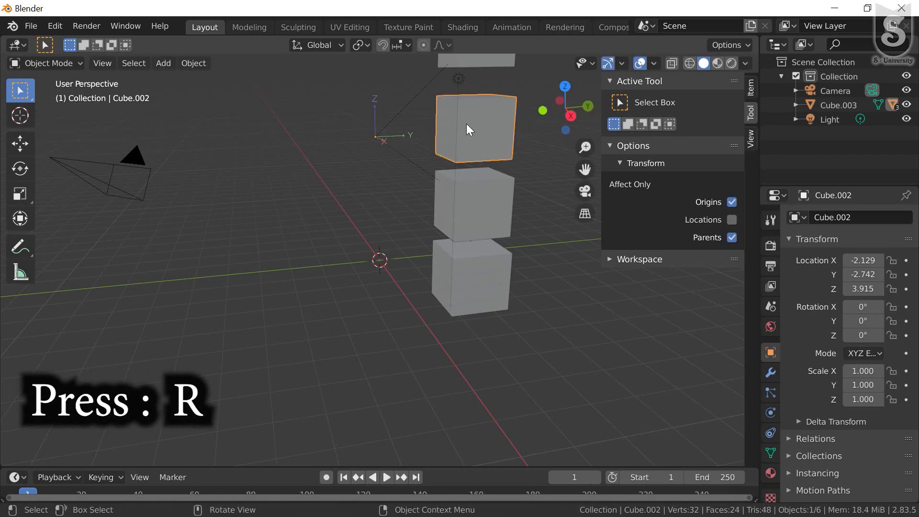
# - Disable Affect Only Origins and Parents, and rotate the second cube about its offset origin to about -357° in X
pyautogui.press('r')
pyautogui.click(727, 202)
pyautogui.click(732, 237)
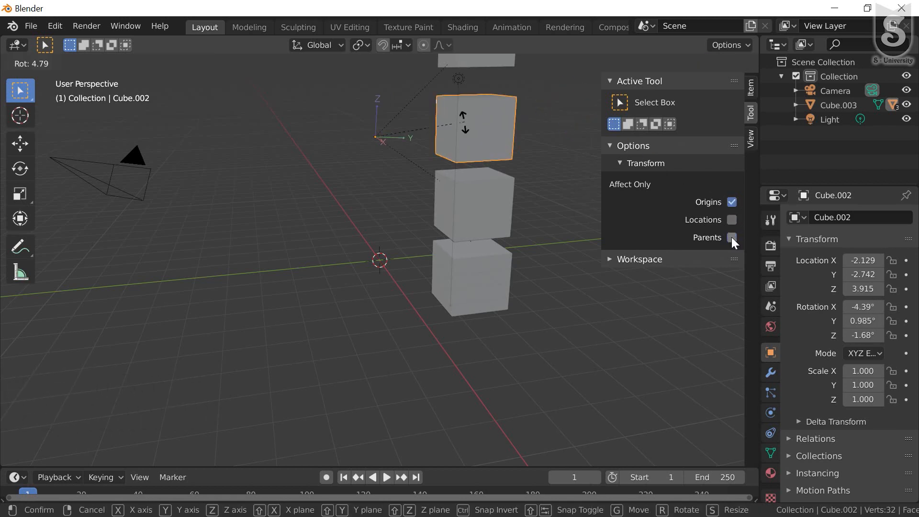
pyautogui.rightClick(466, 123)
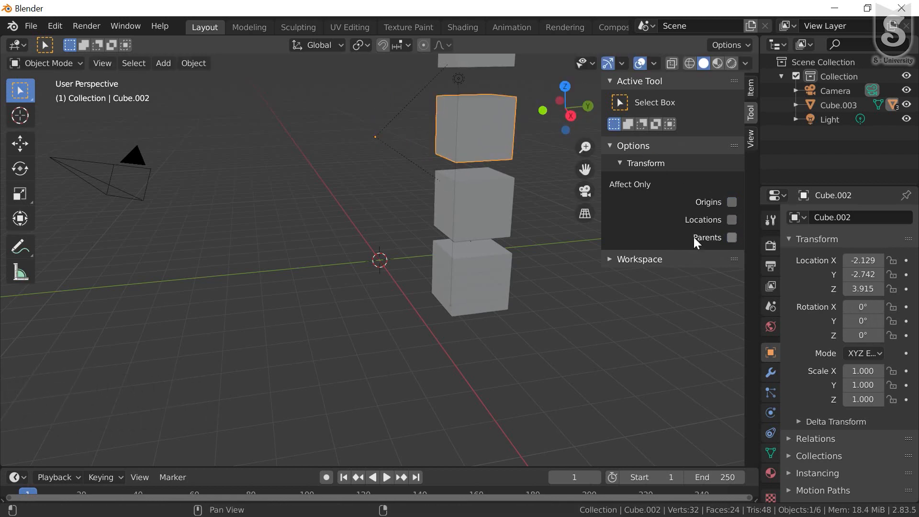
pyautogui.press('r')
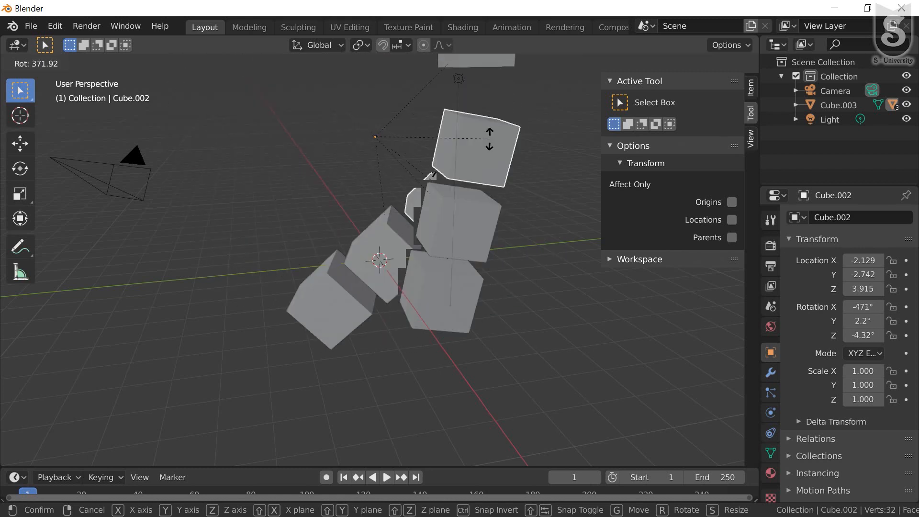
pyautogui.click(521, 115)
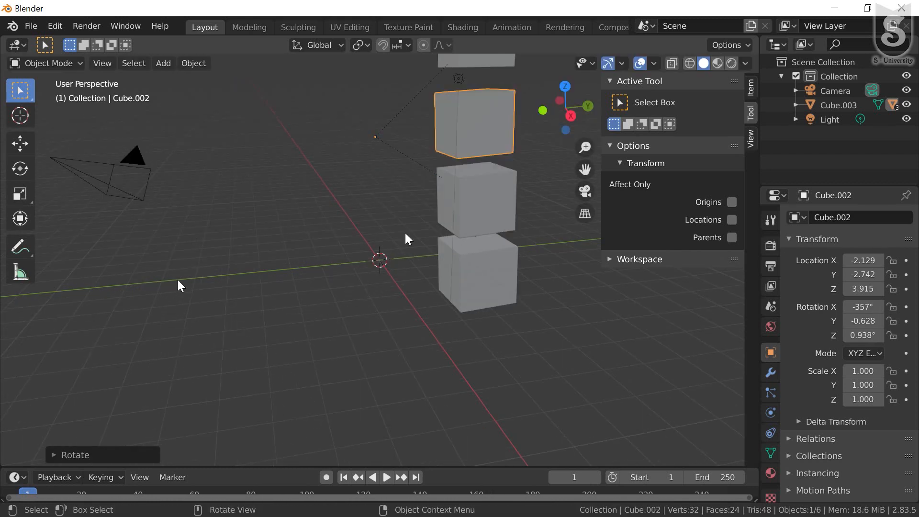
# - Place the 3D cursor in empty space away from the cubes, about X -3.2, Y -10.7, Z 1.6 m, and add a Monkey mesh there
pyautogui.scroll(-2, 184, 247)
pyautogui.keyDown('shift'); pyautogui.moveTo(182, 241); pyautogui.dragTo(255, 239, button='middle'); pyautogui.keyUp('shift')
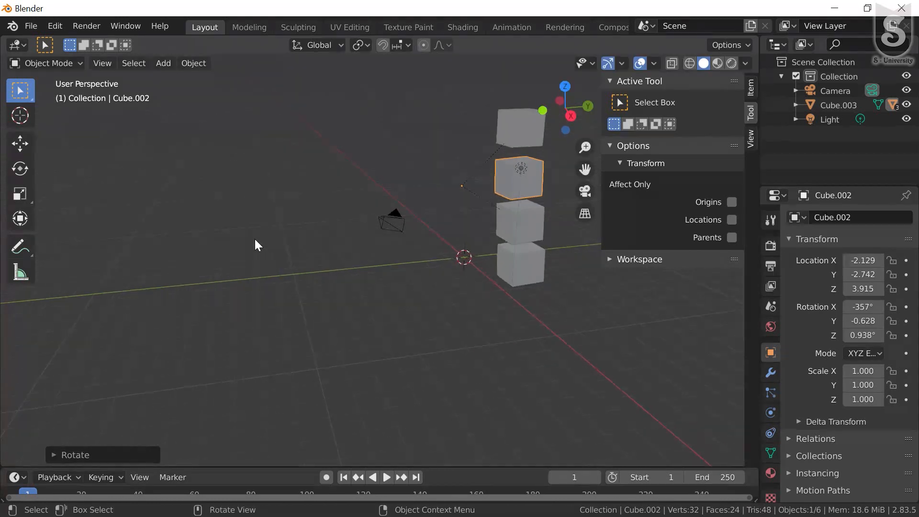
pyautogui.keyDown('shift'); pyautogui.moveTo(167, 245); pyautogui.dragTo(249, 222, button='middle'); pyautogui.keyUp('shift')
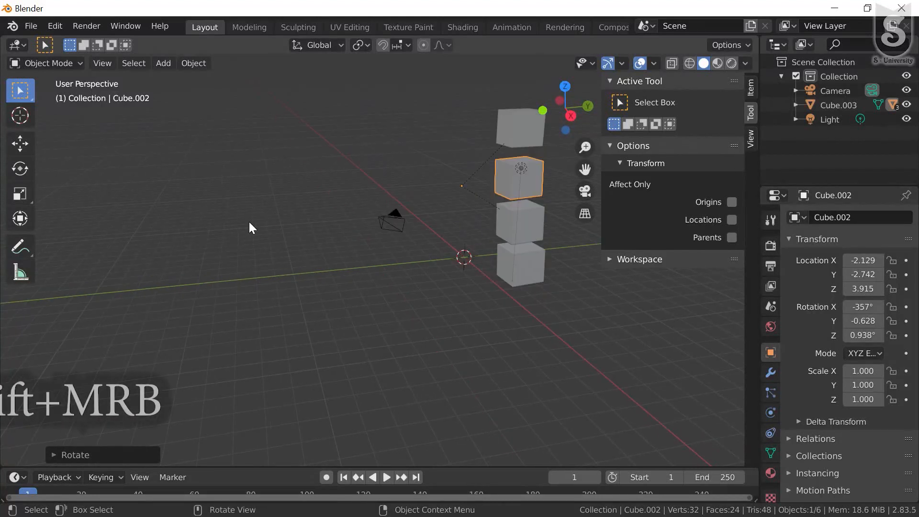
pyautogui.keyDown('shift'); pyautogui.rightClick(274, 231); pyautogui.keyUp('shift')
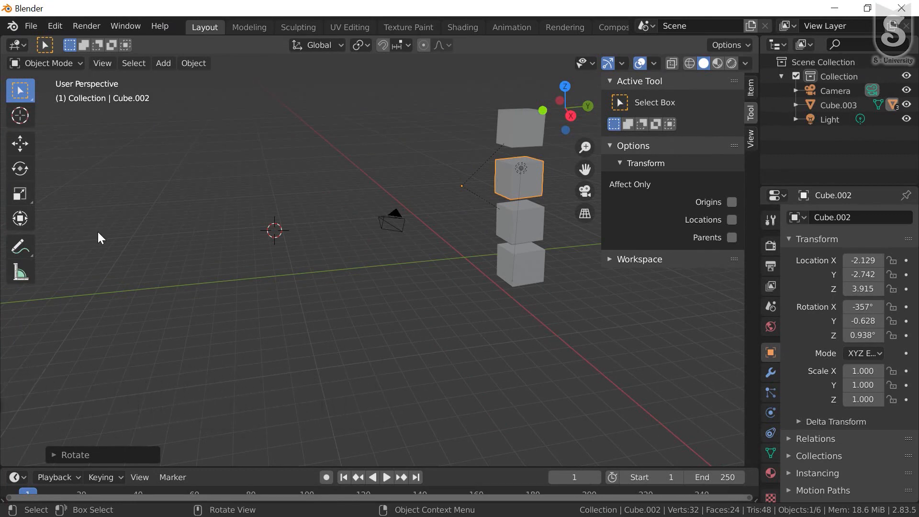
pyautogui.hotkey('shift', 'a')
pyautogui.moveTo(99, 232)
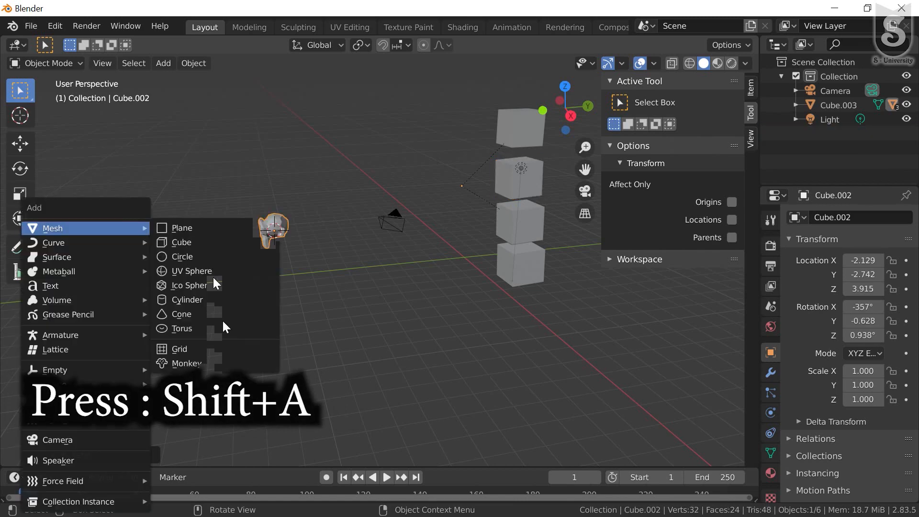
pyautogui.click(187, 363)
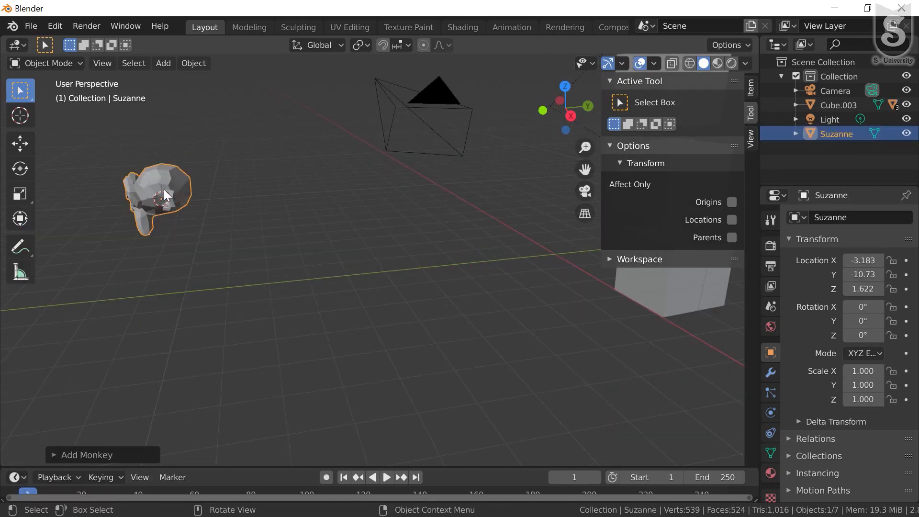
# - Activate the Cursor tool and set its orientation to Geometry
pyautogui.scroll(4, 158, 187)
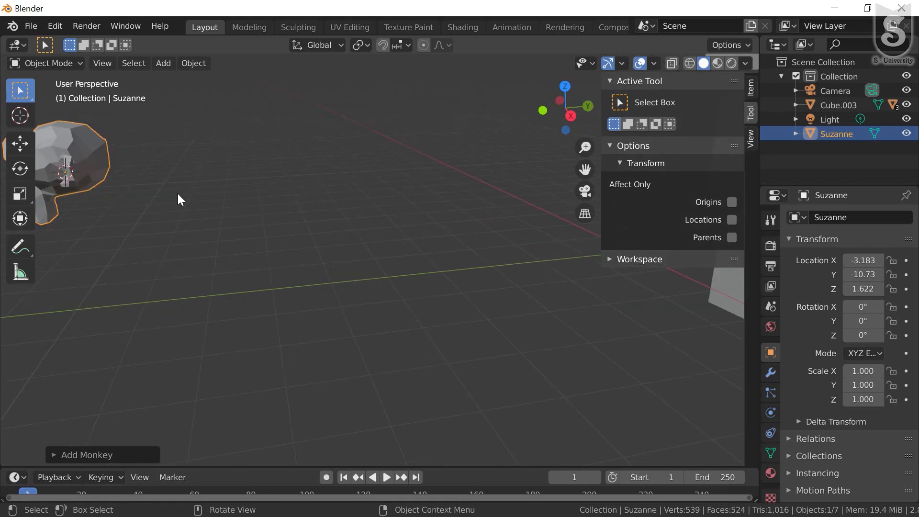
pyautogui.keyDown('shift'); pyautogui.moveTo(178, 192); pyautogui.dragTo(243, 231, button='middle'); pyautogui.keyUp('shift')
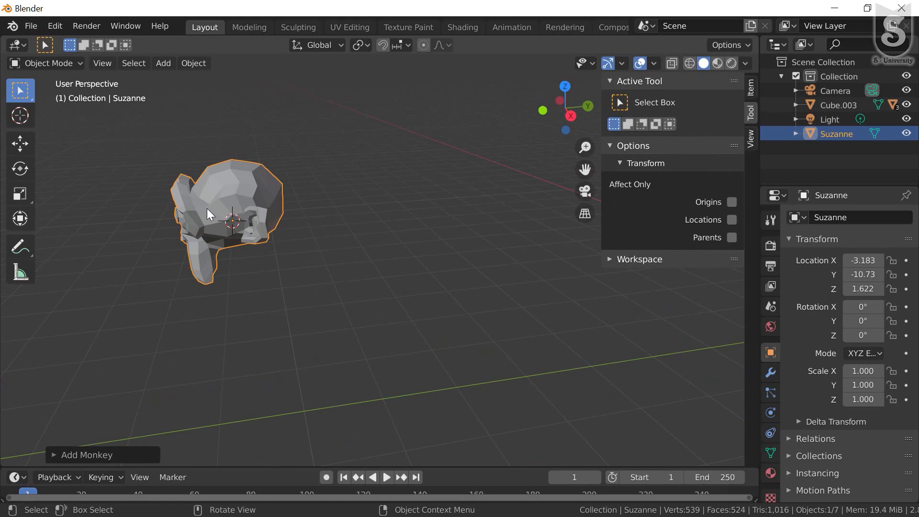
pyautogui.scroll(2, 207, 208)
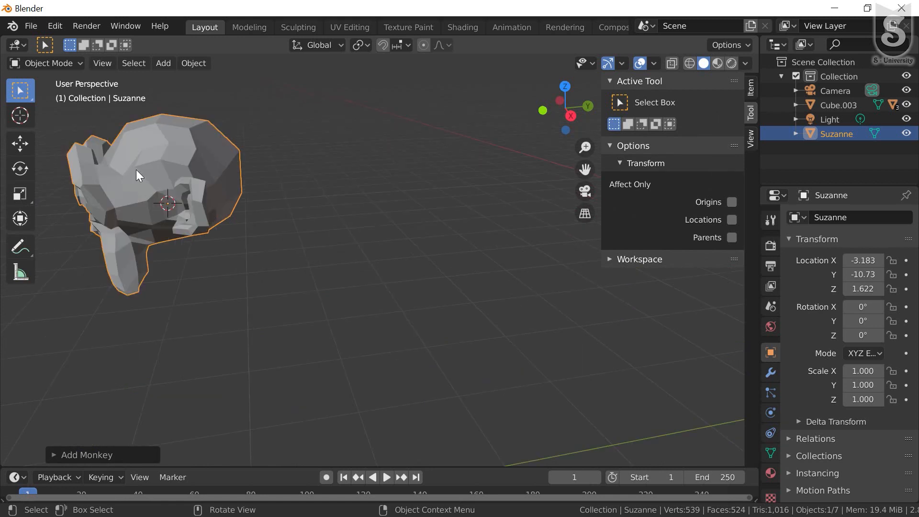
pyautogui.scroll(-1, 136, 169)
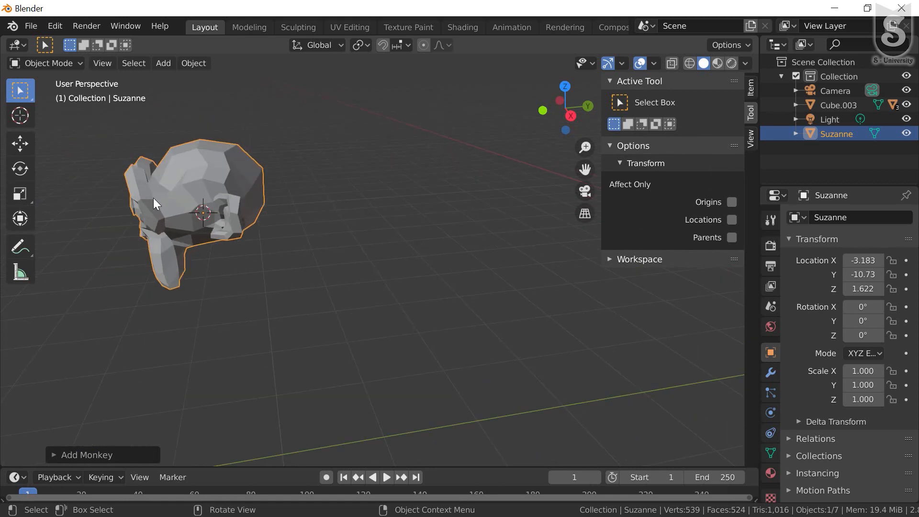
pyautogui.moveTo(192, 174); pyautogui.dragTo(237, 154, button='middle')
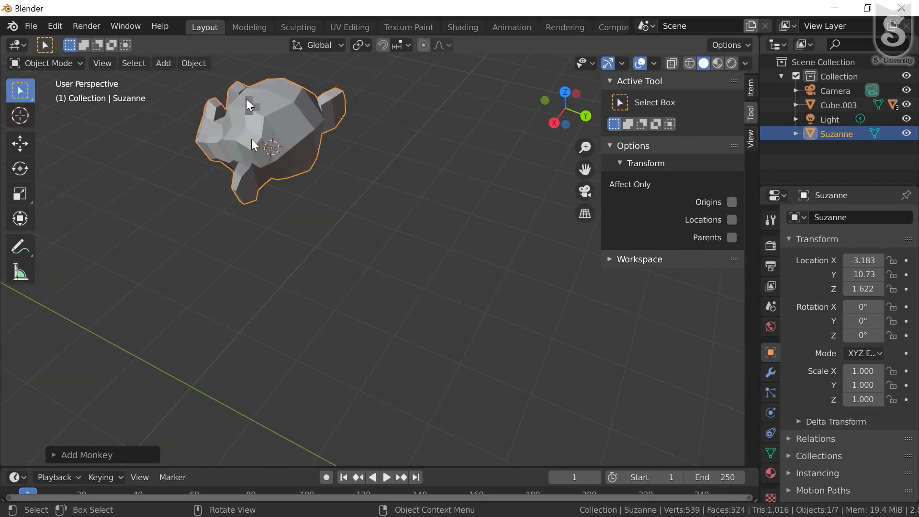
pyautogui.scroll(1, 246, 103)
pyautogui.keyDown('shift'); pyautogui.moveTo(246, 118); pyautogui.dragTo(239, 232, button='middle'); pyautogui.keyUp('shift')
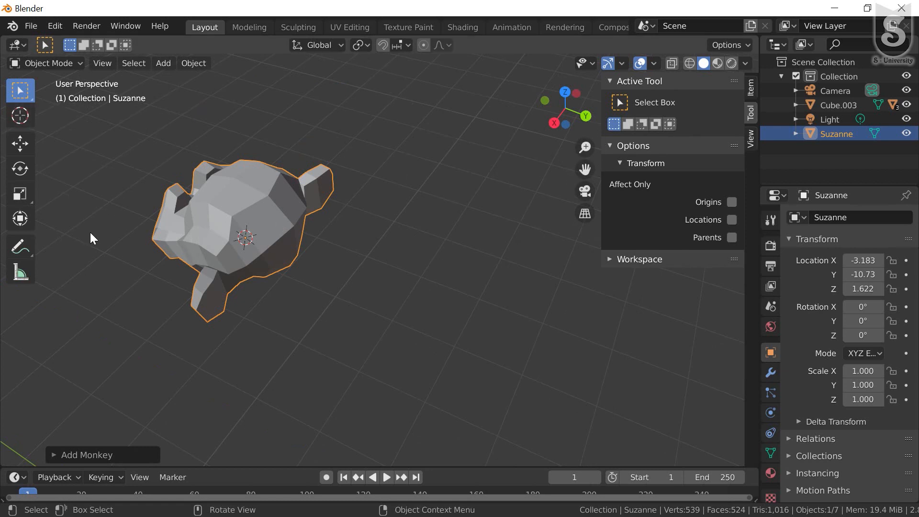
pyautogui.hotkey('shift', 'space')
pyautogui.press('space')
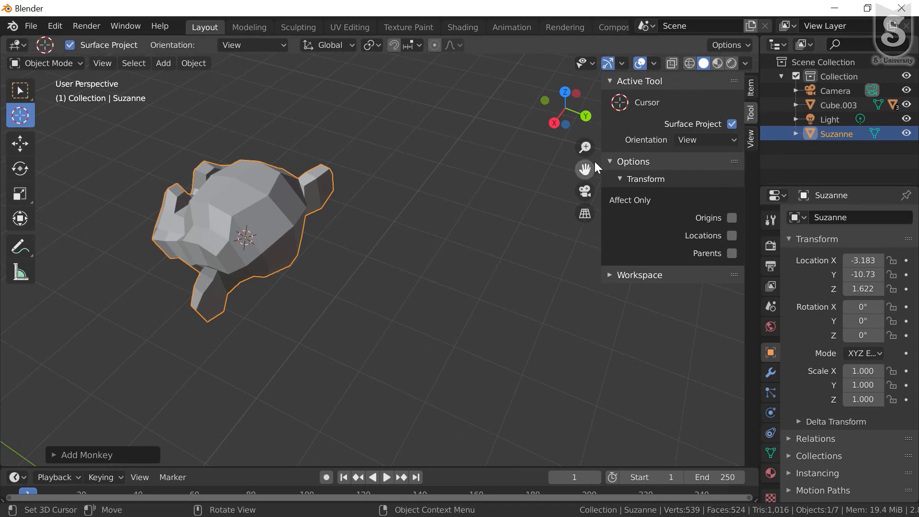
pyautogui.click(690, 139)
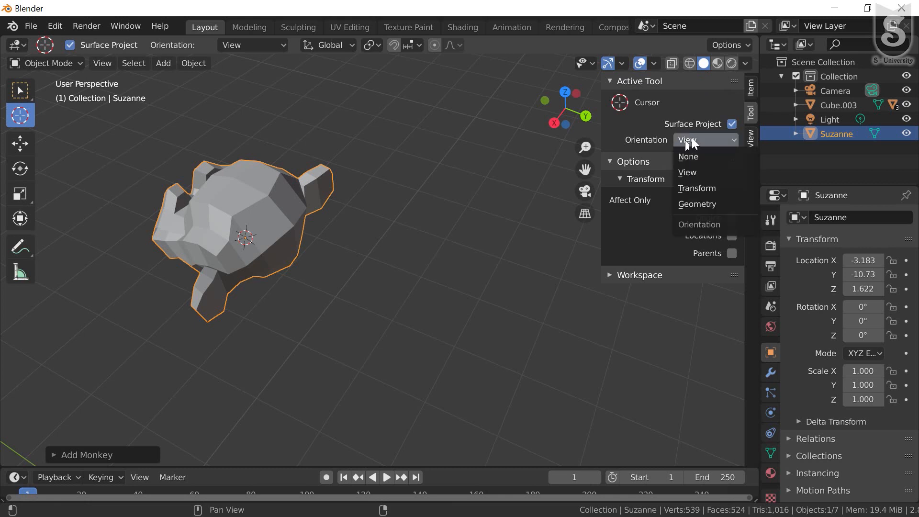
pyautogui.click(697, 204)
# - Place the 3D cursor on the surface of the monkey's head, about X -2.64, Y -10.7, Z 2.44 m
pyautogui.click(250, 251)
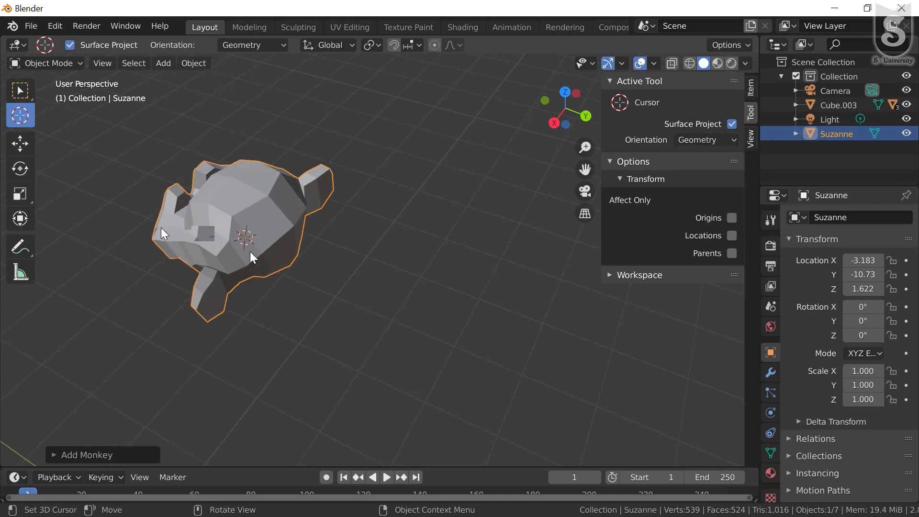
pyautogui.scroll(2, 215, 239)
pyautogui.moveTo(181, 226); pyautogui.dragTo(174, 274, button='middle')
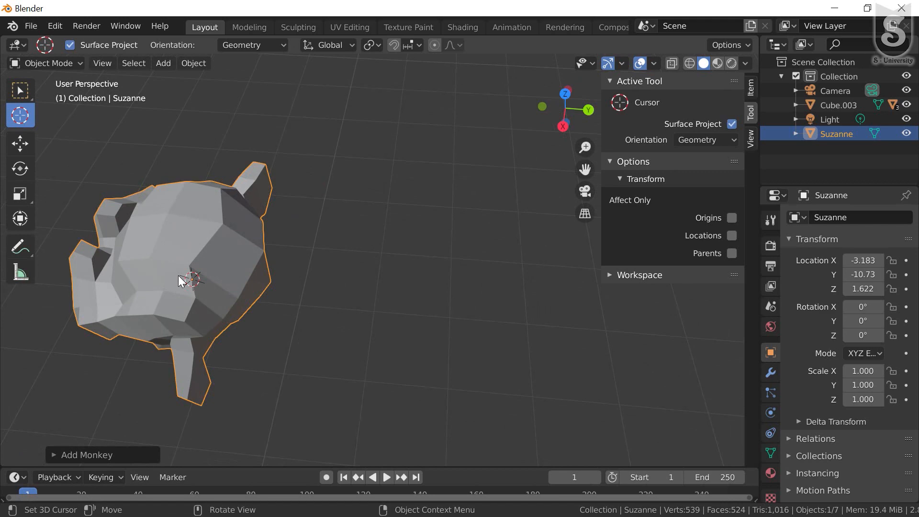
pyautogui.click(166, 287)
pyautogui.moveTo(178, 275); pyautogui.dragTo(211, 297, button='middle')
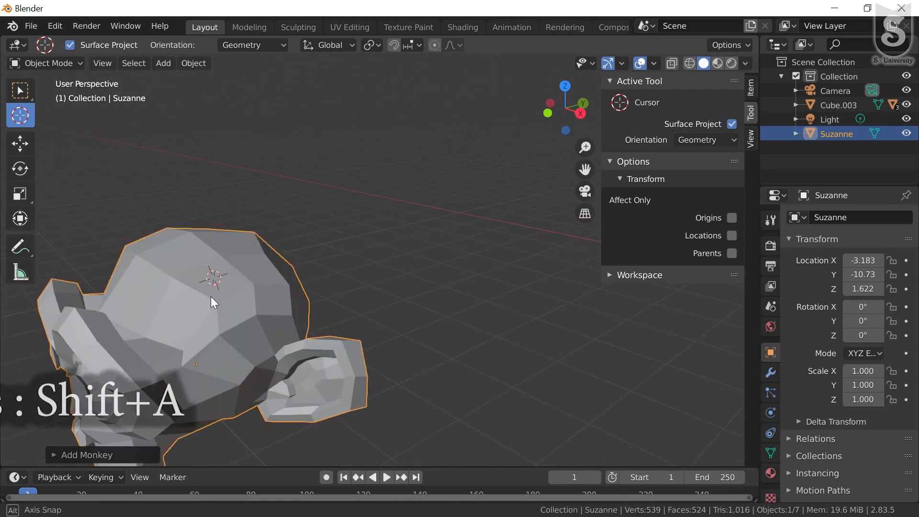
# - Add a Cone mesh on the monkey's head and set its alignment to 3D Cursor
pyautogui.hotkey('shift', 'a')
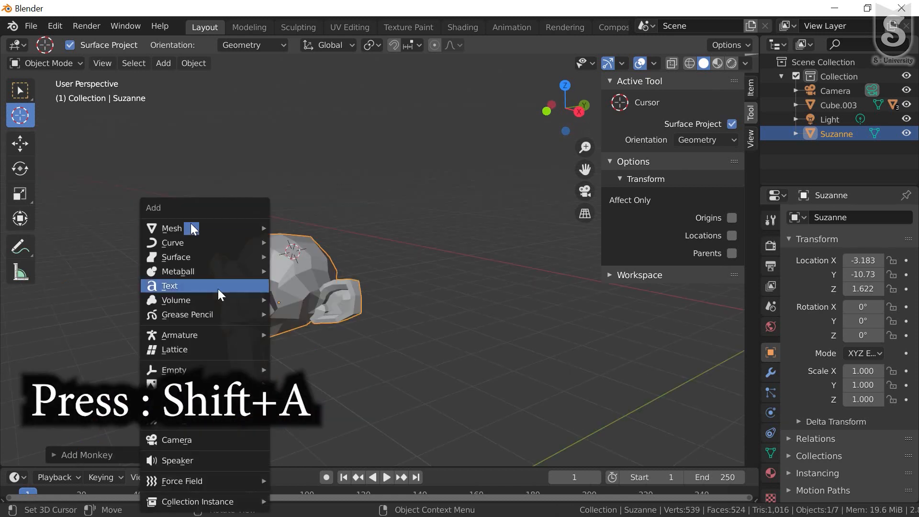
pyautogui.moveTo(201, 229)
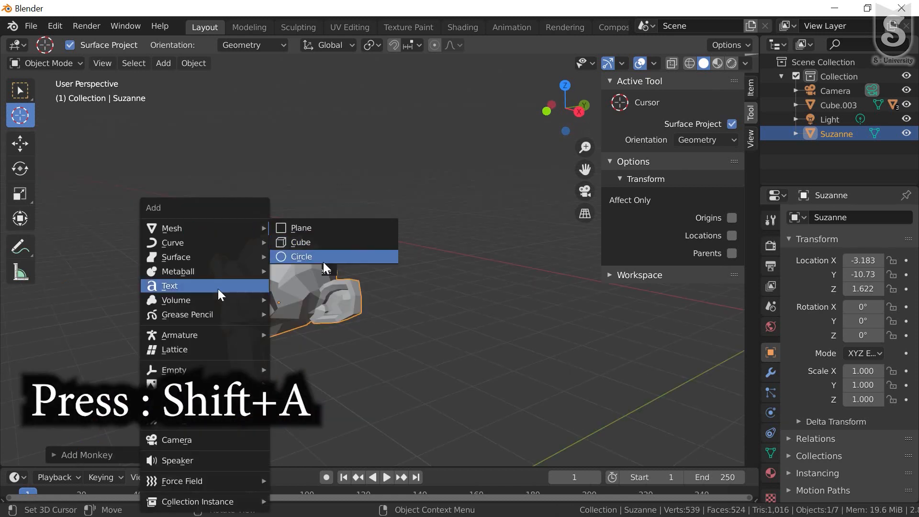
pyautogui.click(318, 313)
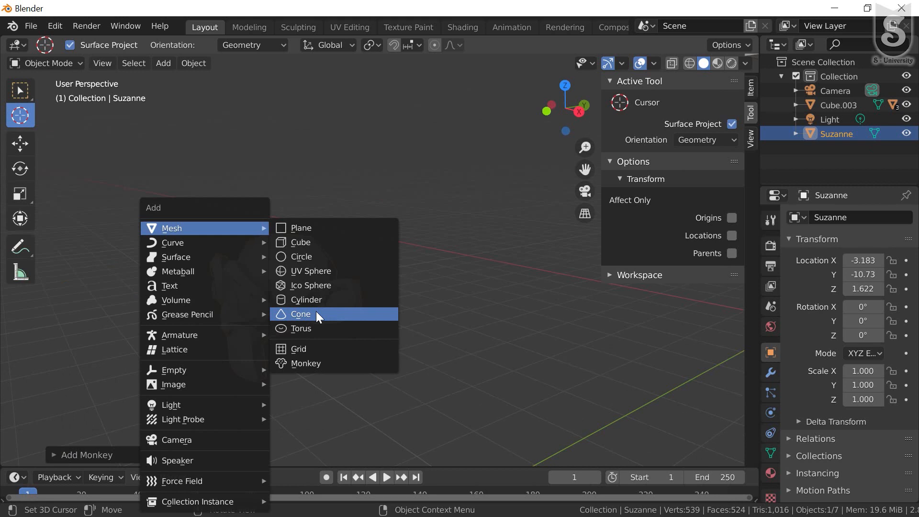
pyautogui.click(315, 313)
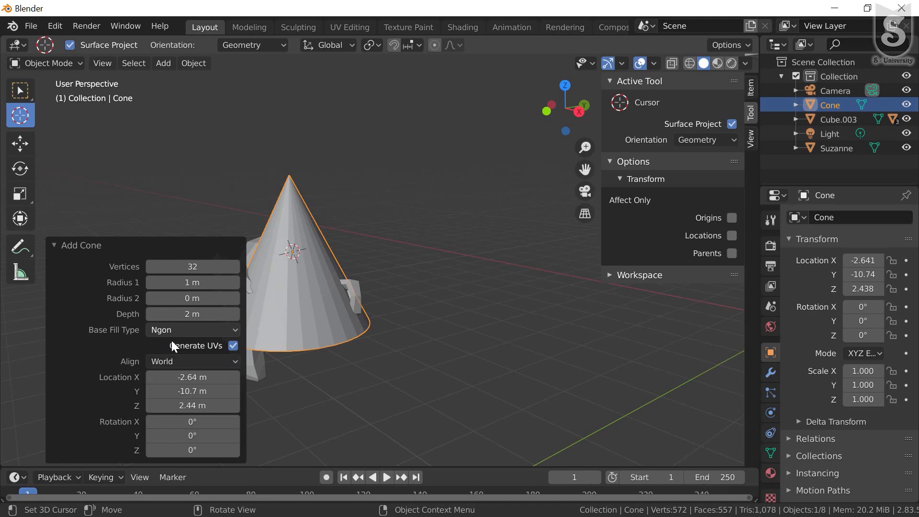
pyautogui.click(178, 363)
pyautogui.click(171, 409)
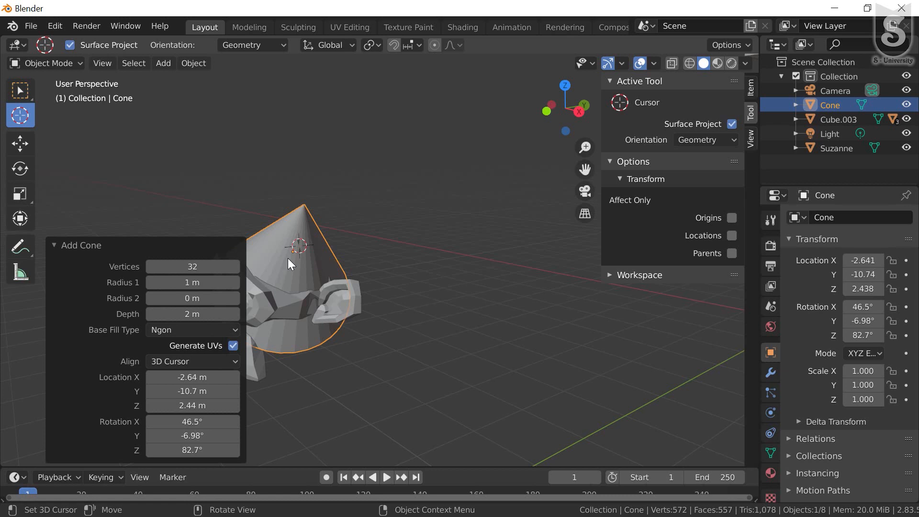
# - Scale the cone down uniformly to about 0.229 so it forms a small horn on the monkey's head
pyautogui.press('s')
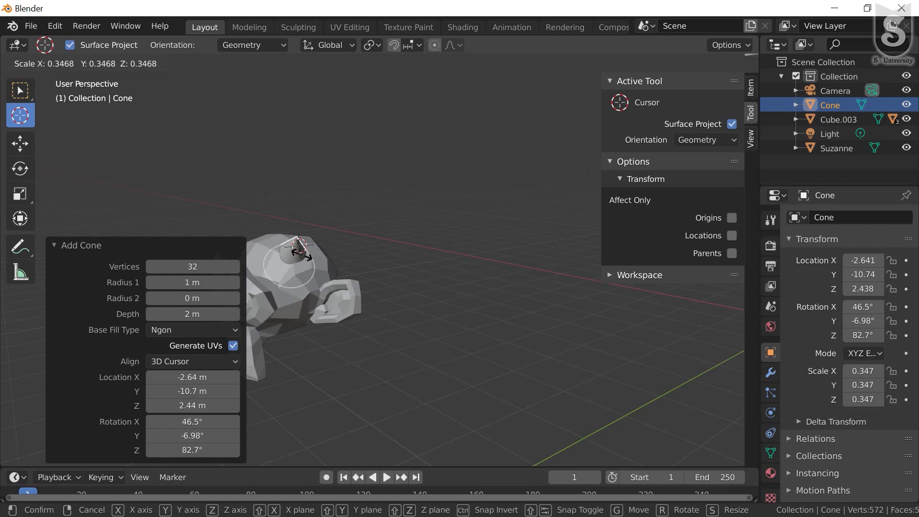
pyautogui.click(294, 268)
pyautogui.moveTo(294, 268); pyautogui.dragTo(435, 259, button='middle')
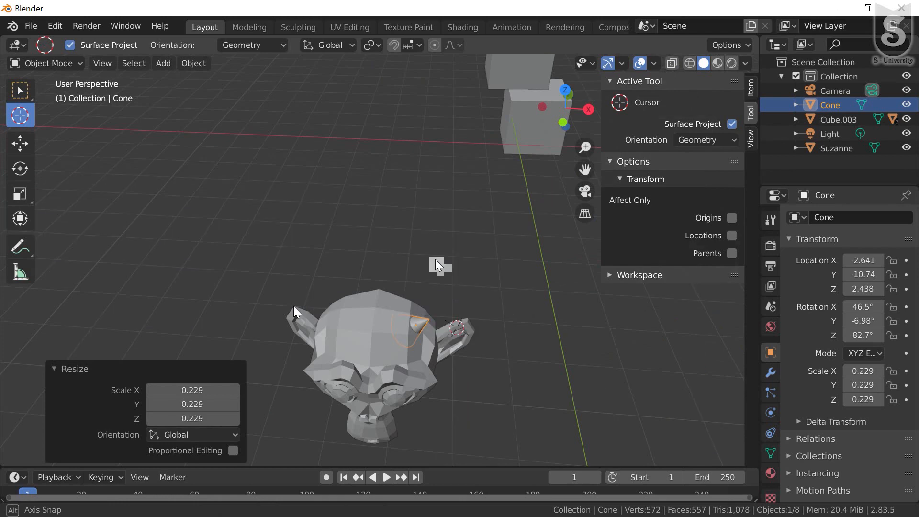
pyautogui.scroll(8, 435, 265)
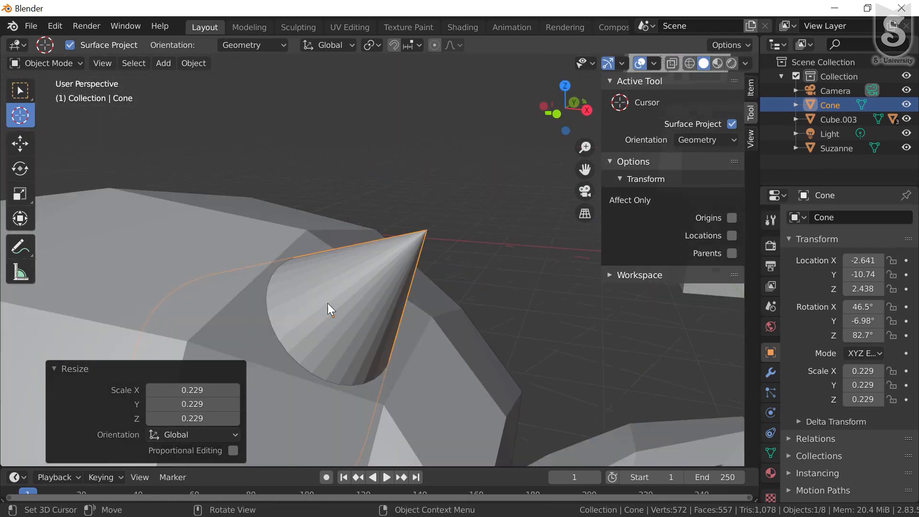
# - Place the 3D cursor on the opposite side of the monkey's head, about X -3.71, Y -10.73, Z 2.45 m
pyautogui.moveTo(297, 292); pyautogui.dragTo(349, 283, button='middle')
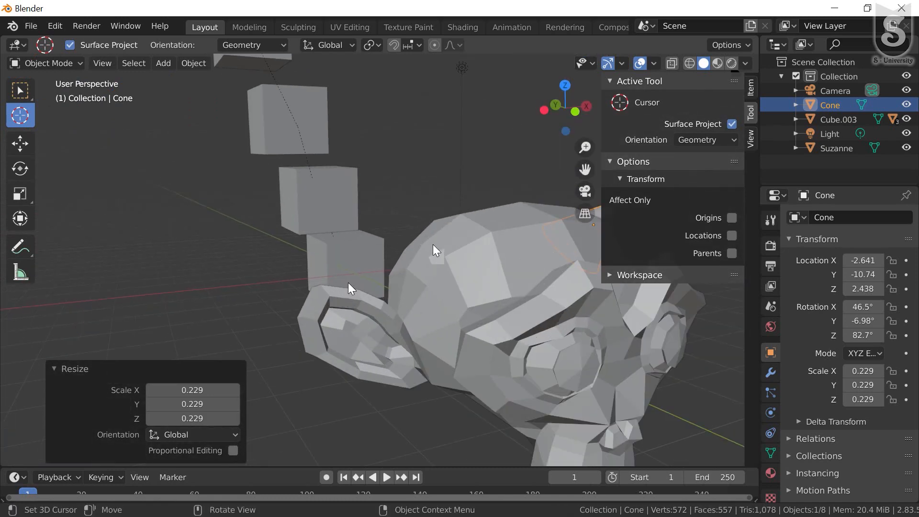
pyautogui.moveTo(348, 283); pyautogui.dragTo(440, 243, button='middle')
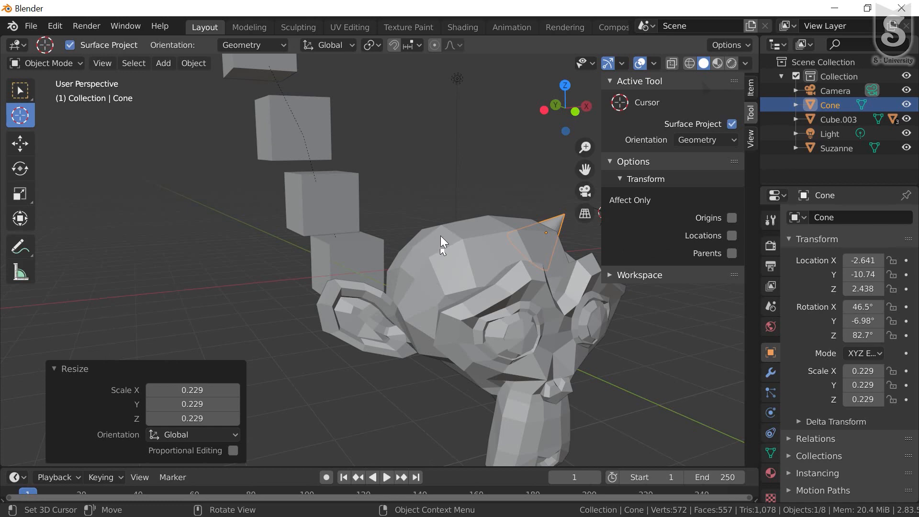
pyautogui.moveTo(444, 238); pyautogui.dragTo(493, 279, button='middle')
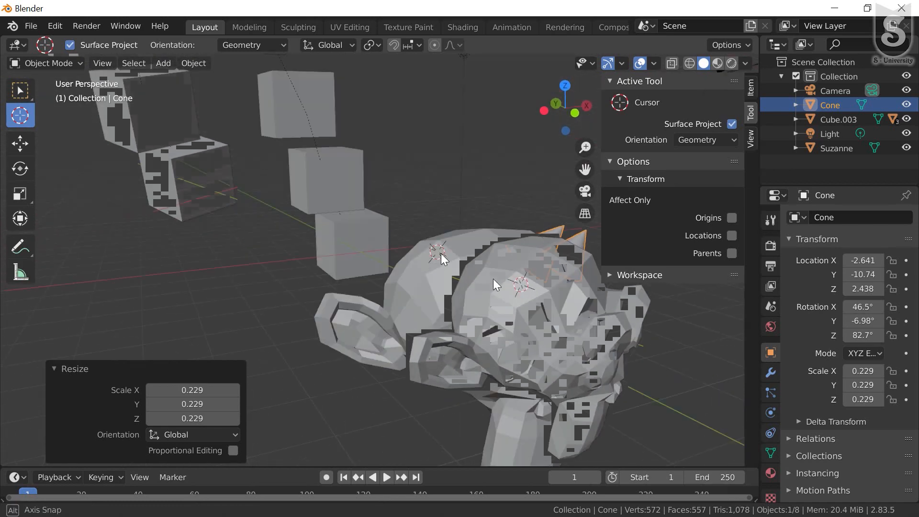
pyautogui.click(520, 287)
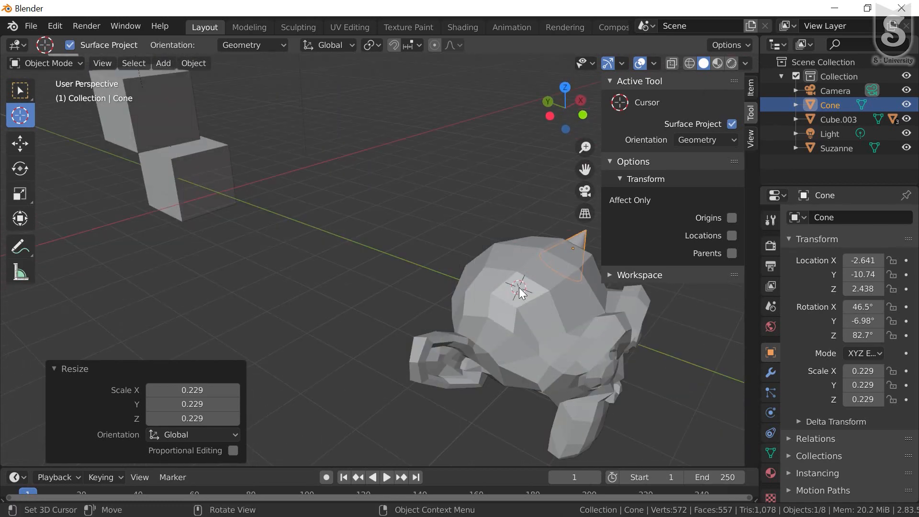
# - Add a Torus mesh aligned to the 3D Cursor on the monkey's head and scale it down to about 0.1
pyautogui.hotkey('shift', 'a')
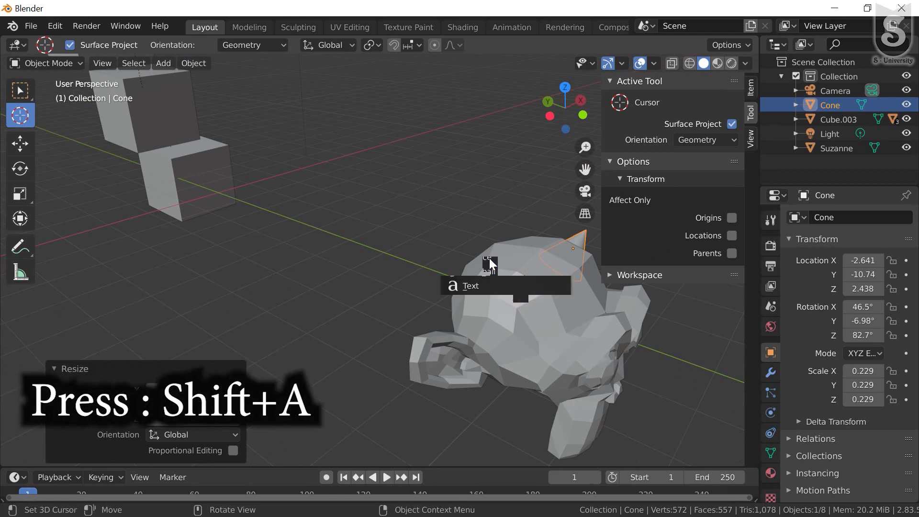
pyautogui.moveTo(490, 229)
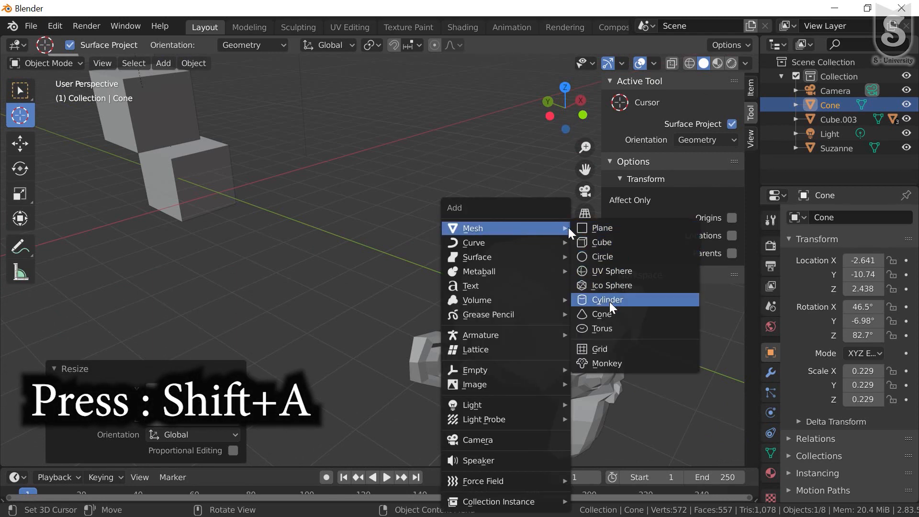
pyautogui.click(607, 328)
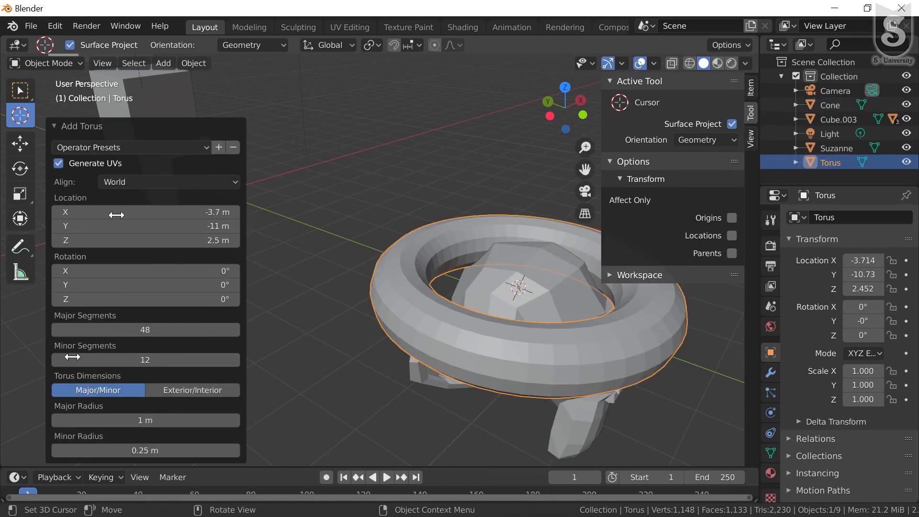
pyautogui.click(133, 186)
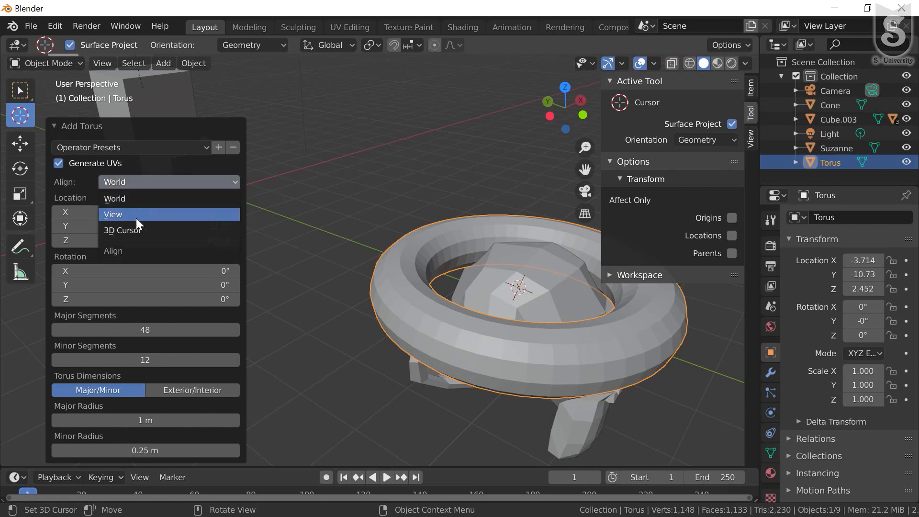
pyautogui.click(137, 219)
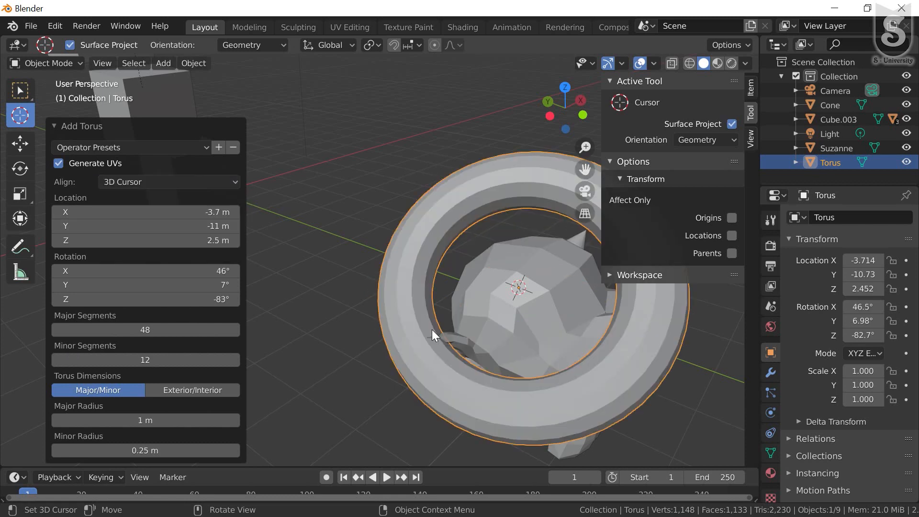
pyautogui.press('s')
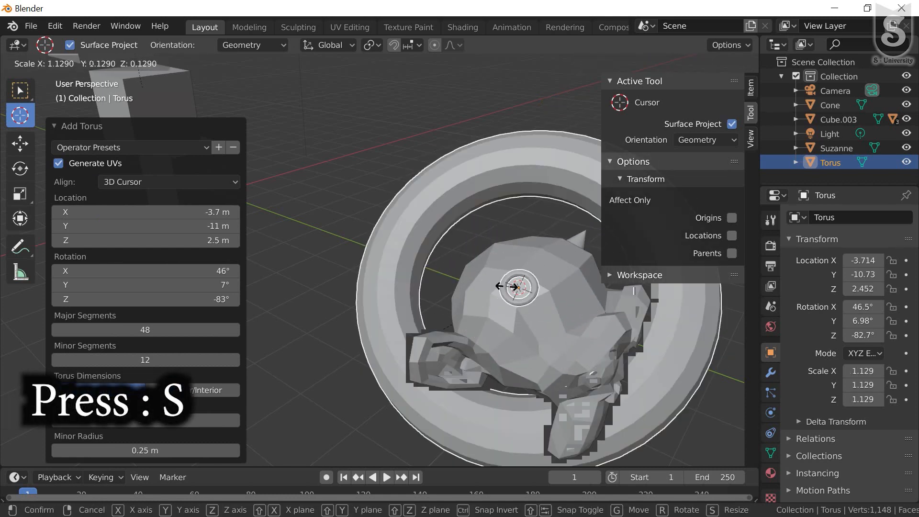
pyautogui.click(510, 289)
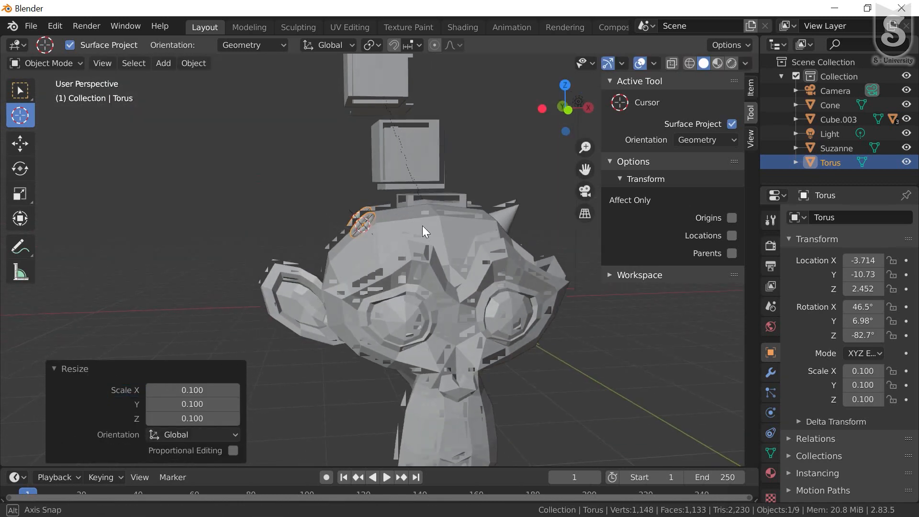
# - Examine from several angles how the torus and the cone sit on the faces of the monkey's head
pyautogui.scroll(4, 407, 215)
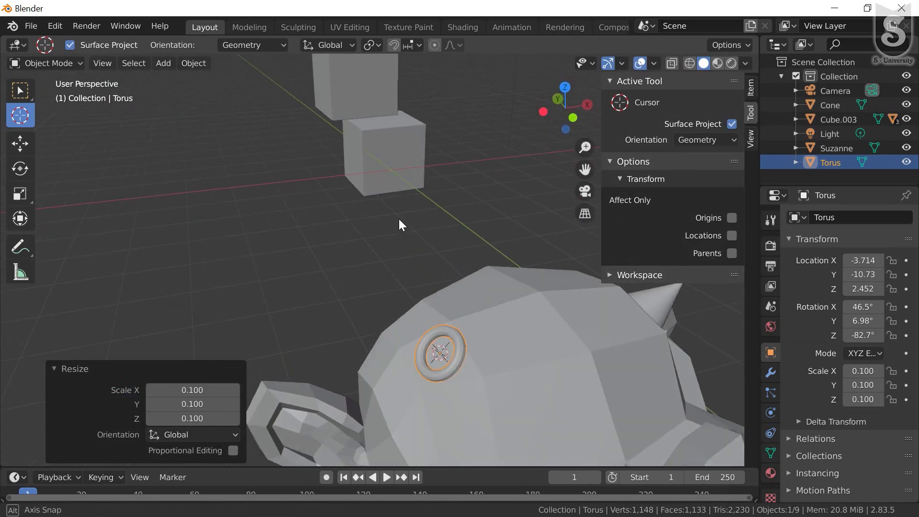
pyautogui.moveTo(398, 219); pyautogui.dragTo(260, 336, button='middle')
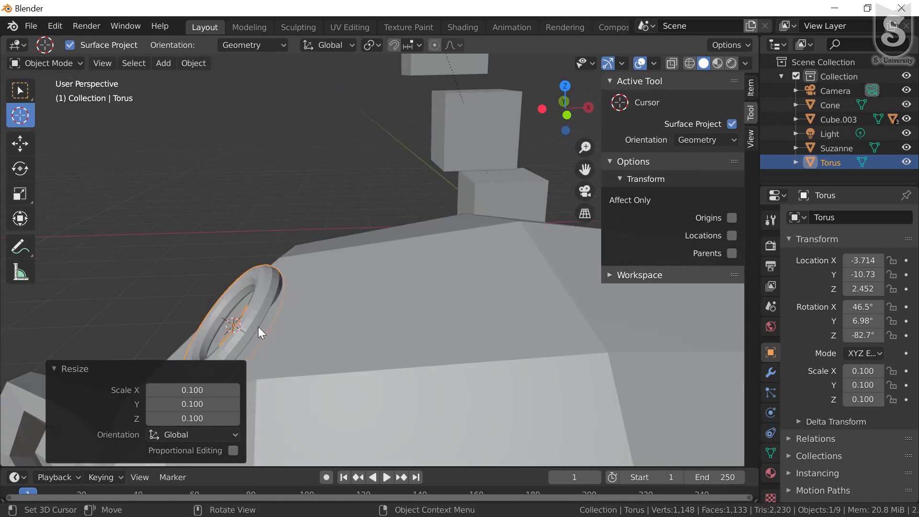
pyautogui.scroll(-2, 257, 326)
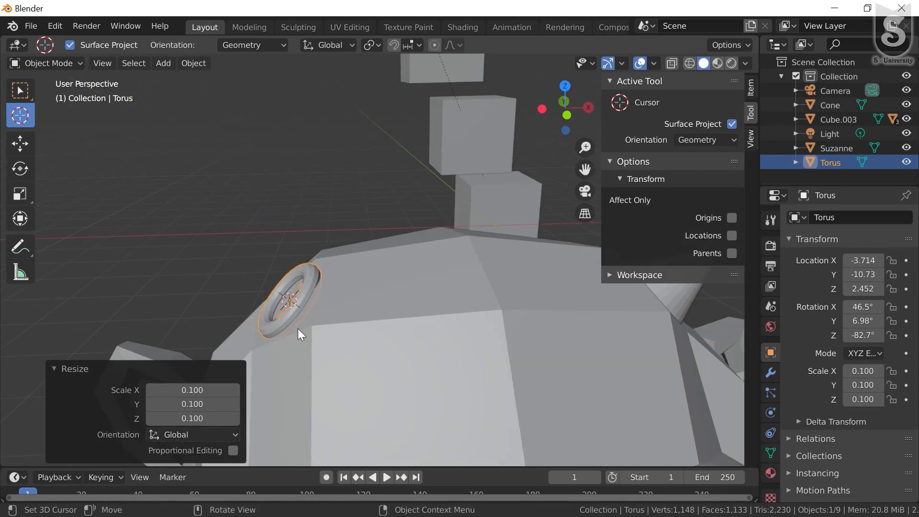
pyautogui.scroll(-3, 298, 328)
pyautogui.moveTo(338, 325); pyautogui.dragTo(317, 329, button='middle')
pyautogui.scroll(5, 306, 323)
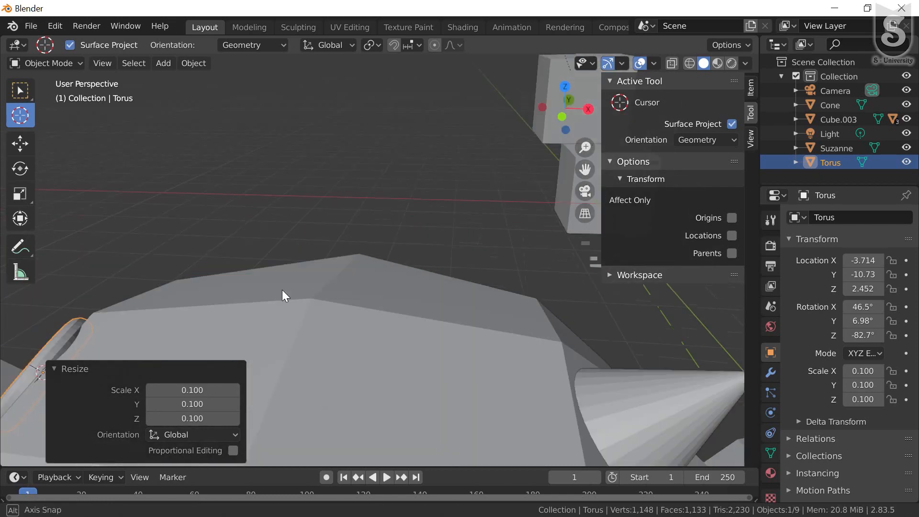
pyautogui.scroll(-5, 345, 347)
pyautogui.moveTo(349, 369); pyautogui.dragTo(369, 328, button='middle')
pyautogui.scroll(3, 385, 348)
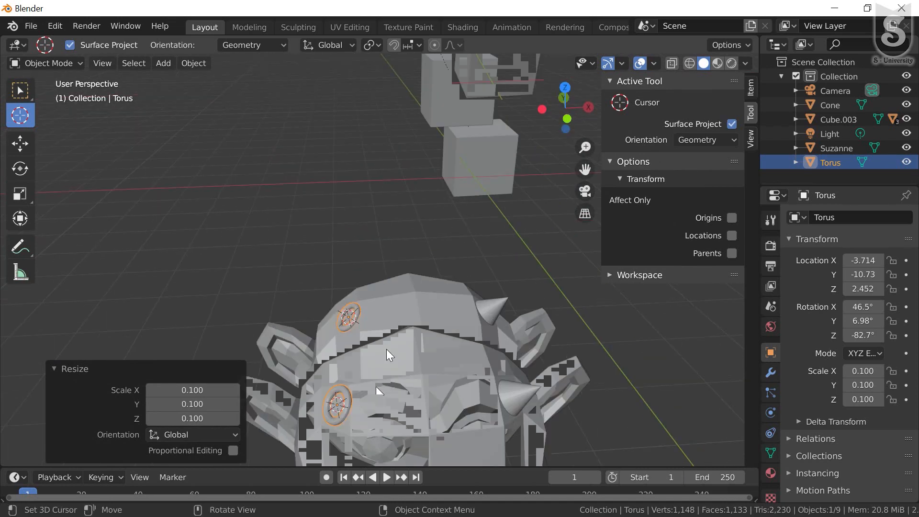
# - View the monkey's head from the front with the cone and torus attached to it
pyautogui.scroll(-3, 378, 406)
pyautogui.moveTo(380, 415); pyautogui.dragTo(437, 394, button='middle')
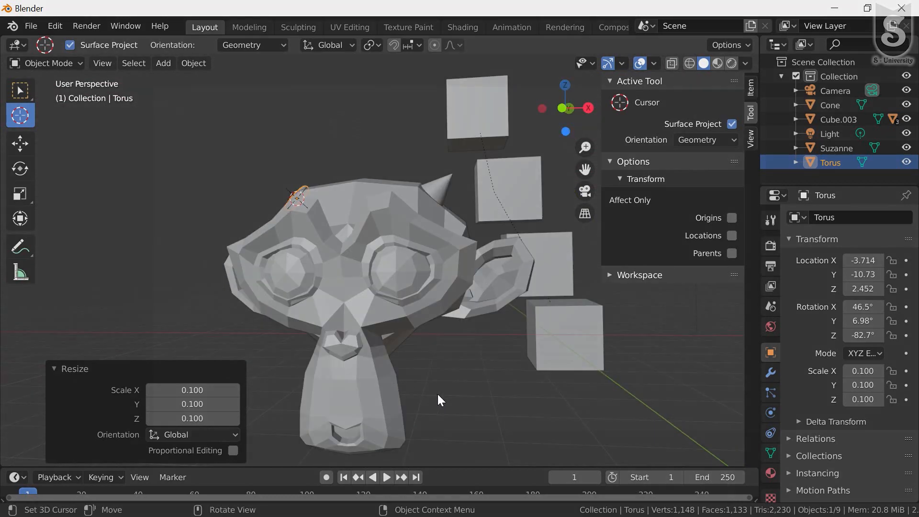
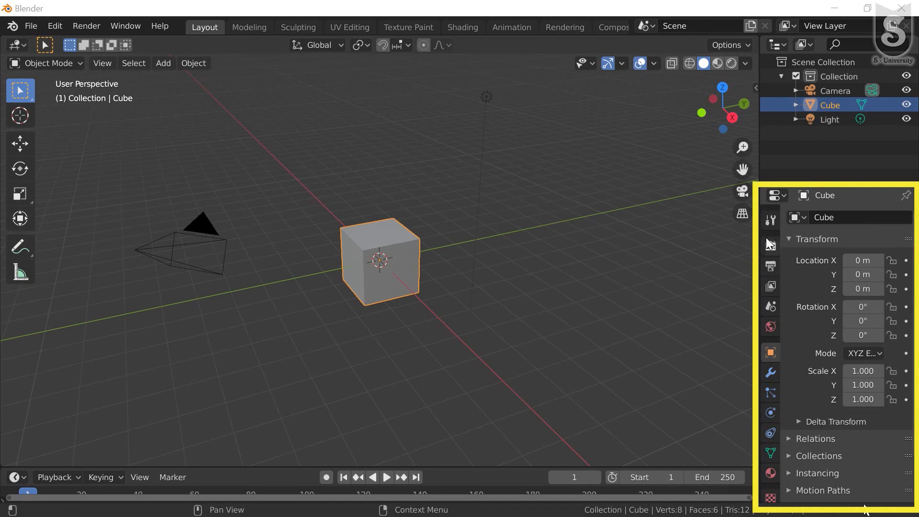
# - Show the active tool settings and maximize the Properties editor, returning it to its normal size
pyautogui.click(771, 220)
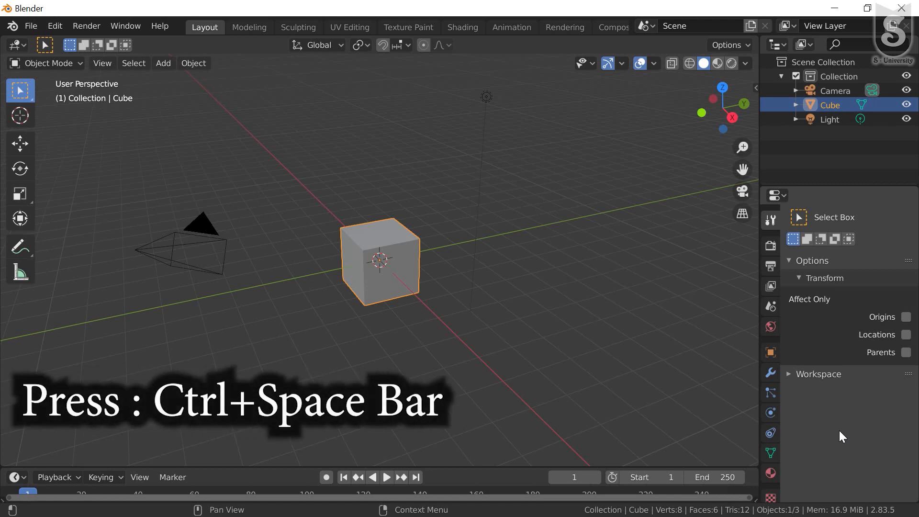
pyautogui.hotkey('ctrl', 'space')
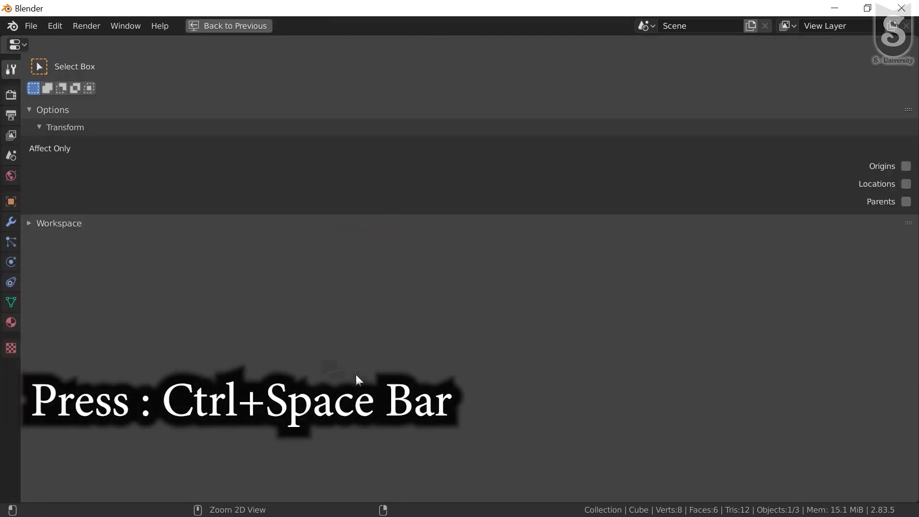
pyautogui.hotkey('ctrl', 'space')
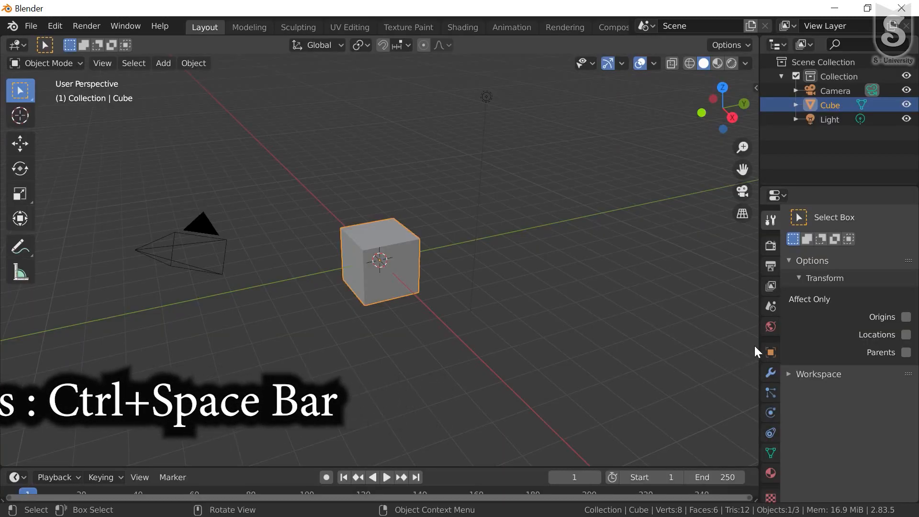
# - Widen the Properties editor and compare the settings of the Cursor, Scale and Move tools, leaving Move active
pyautogui.moveTo(759, 334); pyautogui.dragTo(628, 333)
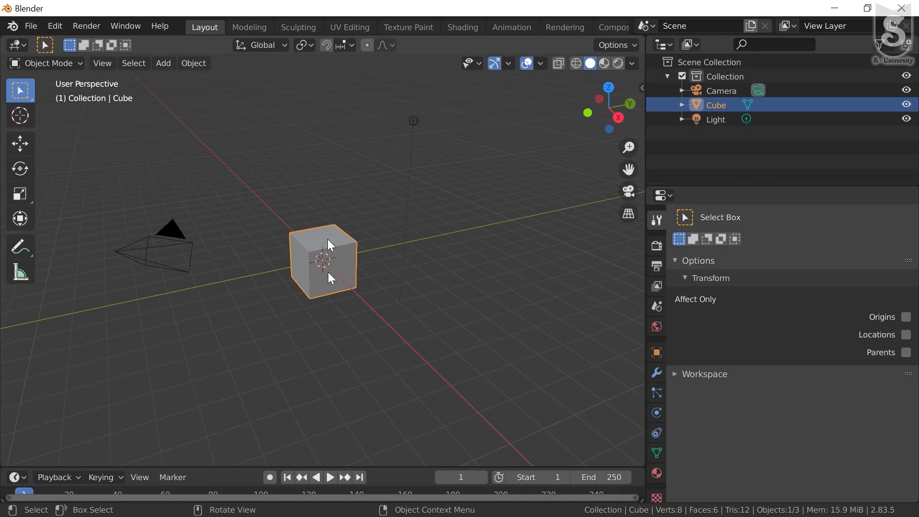
pyautogui.moveTo(327, 239); pyautogui.dragTo(306, 283, button='middle')
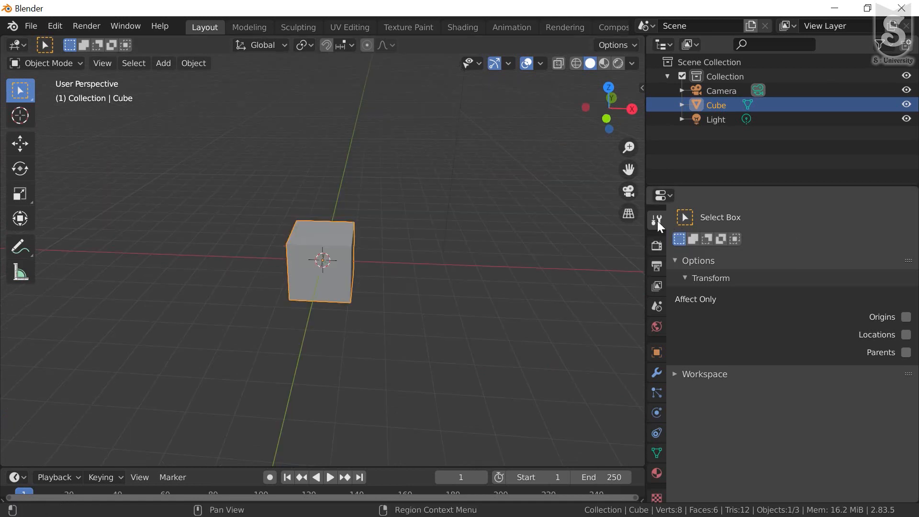
pyautogui.click(20, 115)
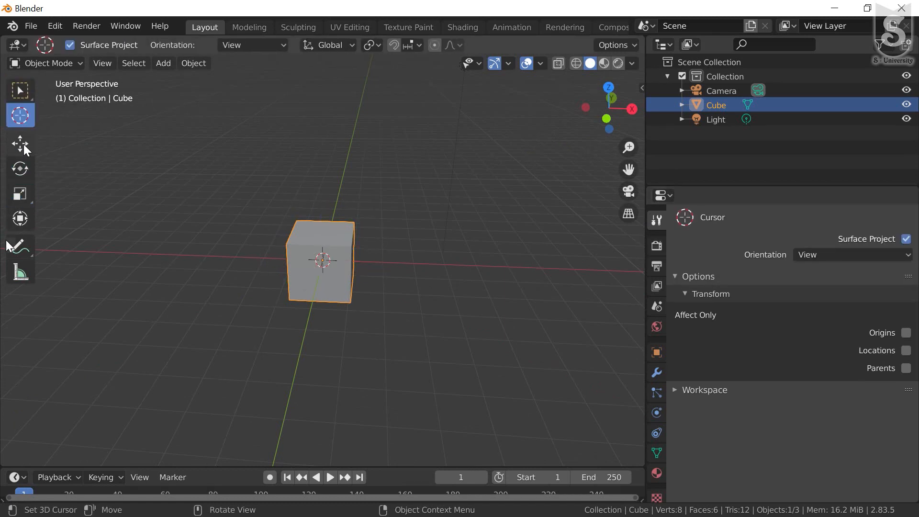
pyautogui.click(20, 193)
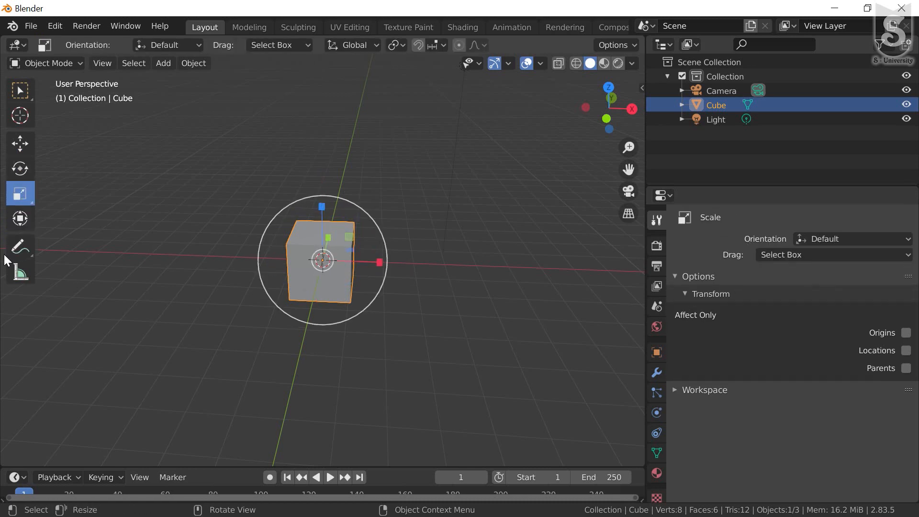
pyautogui.click(20, 144)
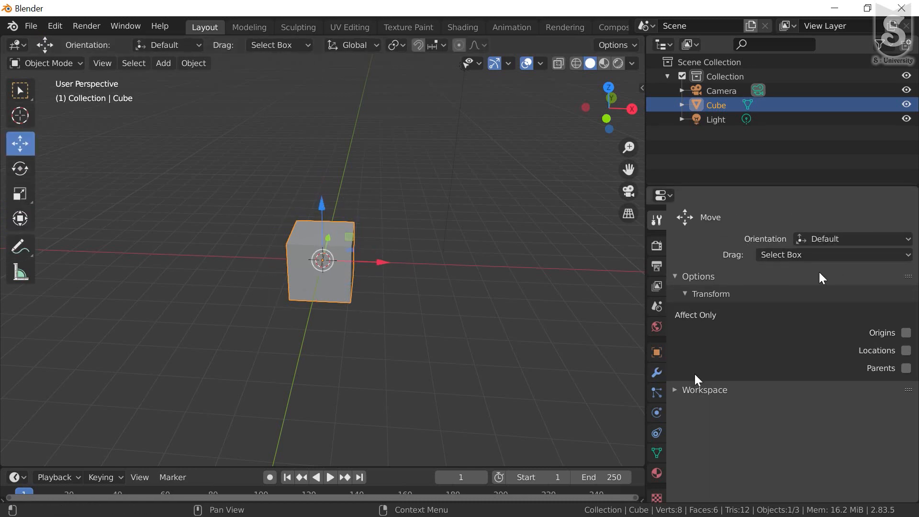
# - Expand the Workspace settings and look through the Mode options and the Move tool's Drag options
pyautogui.click(672, 390)
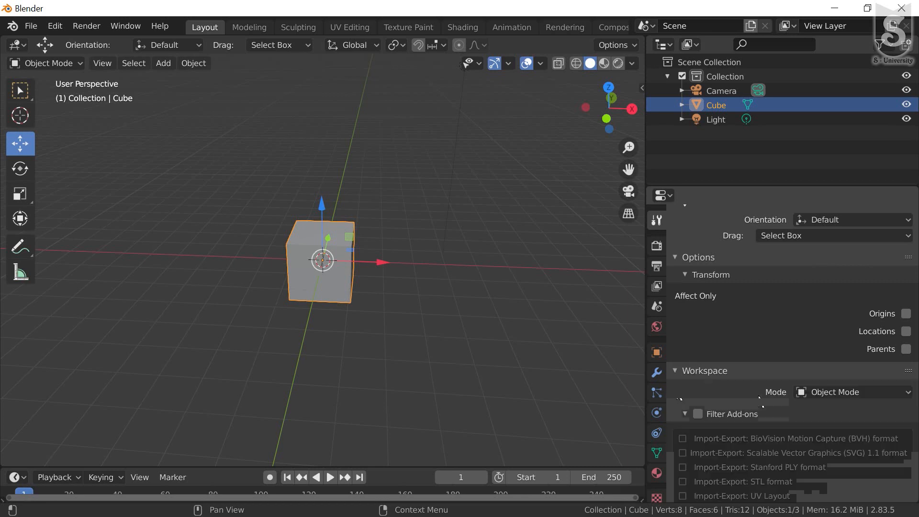
pyautogui.click(677, 389)
pyautogui.click(677, 389)
pyautogui.click(830, 354)
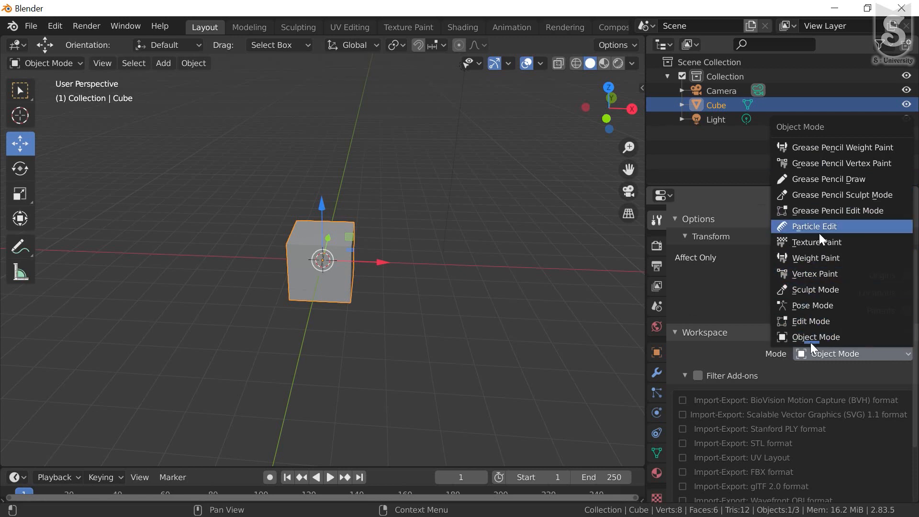
pyautogui.press('Escape')
pyautogui.scroll(3, 819, 234)
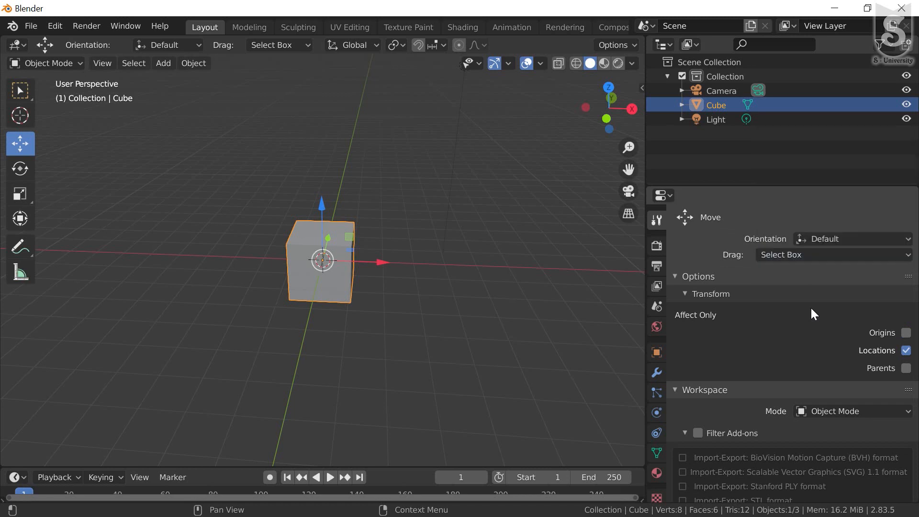
pyautogui.click(813, 255)
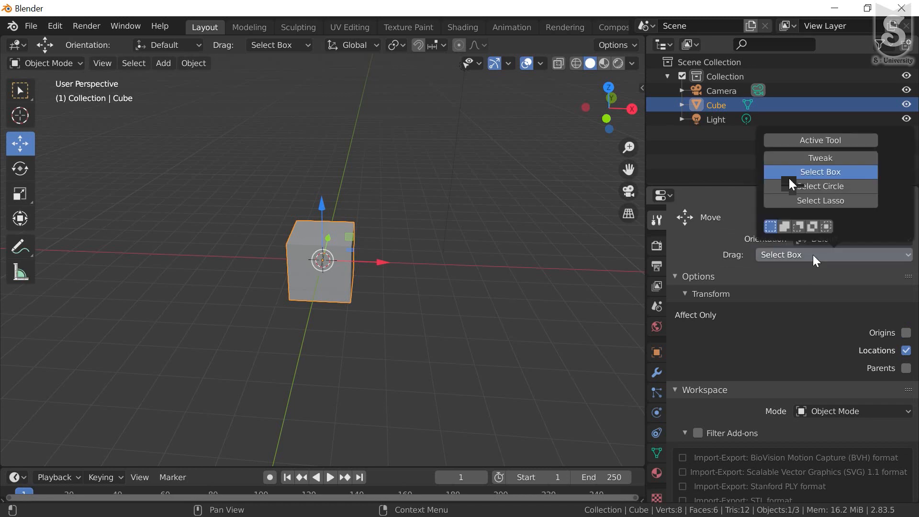
pyautogui.click(799, 260)
# - Show the scene's render properties and choose Eevee as the render engine
pyautogui.click(656, 243)
pyautogui.click(660, 231)
pyautogui.click(662, 247)
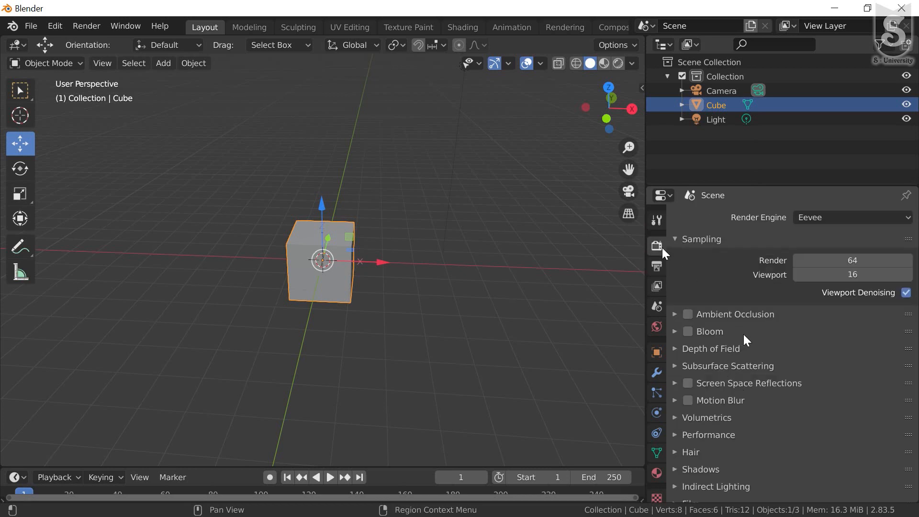
pyautogui.click(863, 218)
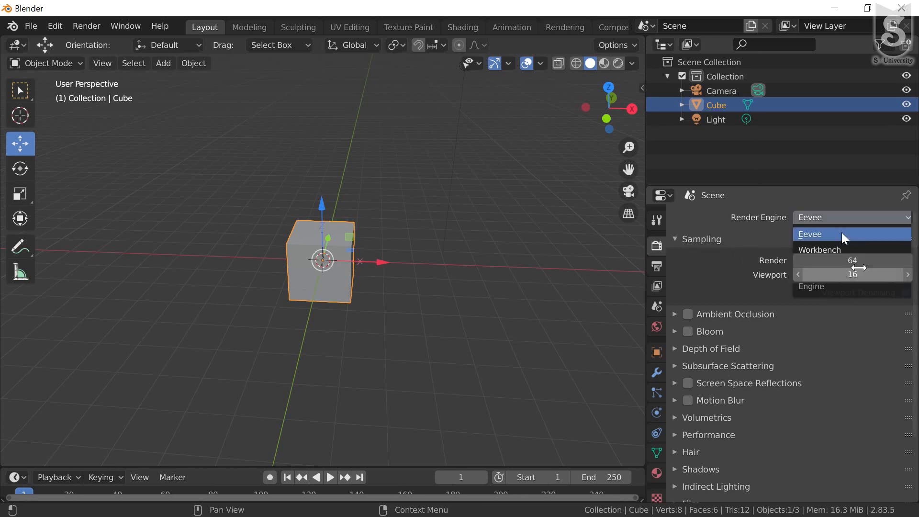
pyautogui.click(841, 234)
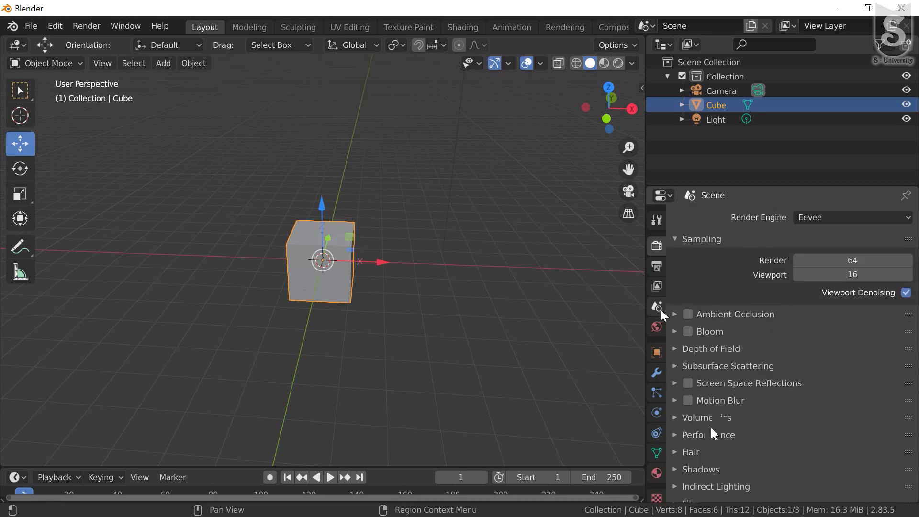
# - Expand the Hair settings and look through the rest of the Eevee render sections
pyautogui.scroll(-3, 711, 427)
pyautogui.click(708, 374)
pyautogui.scroll(-2, 772, 413)
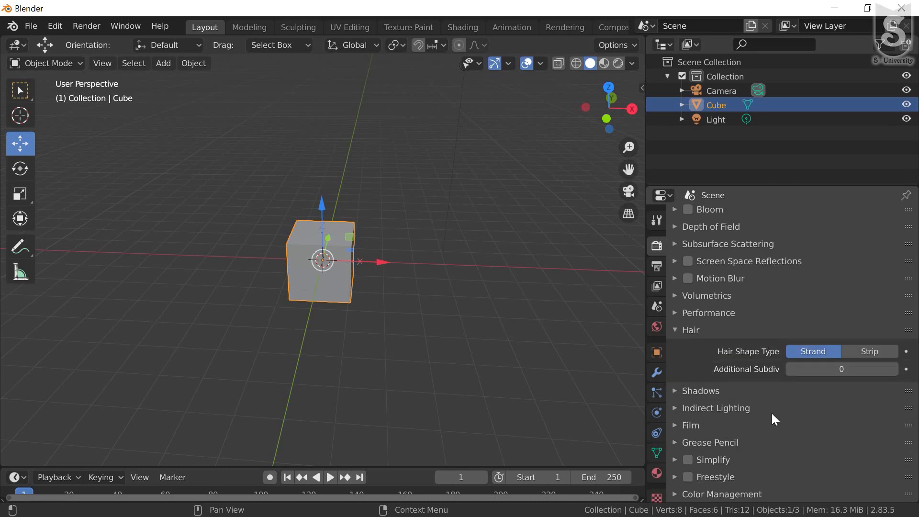
pyautogui.scroll(6, 777, 288)
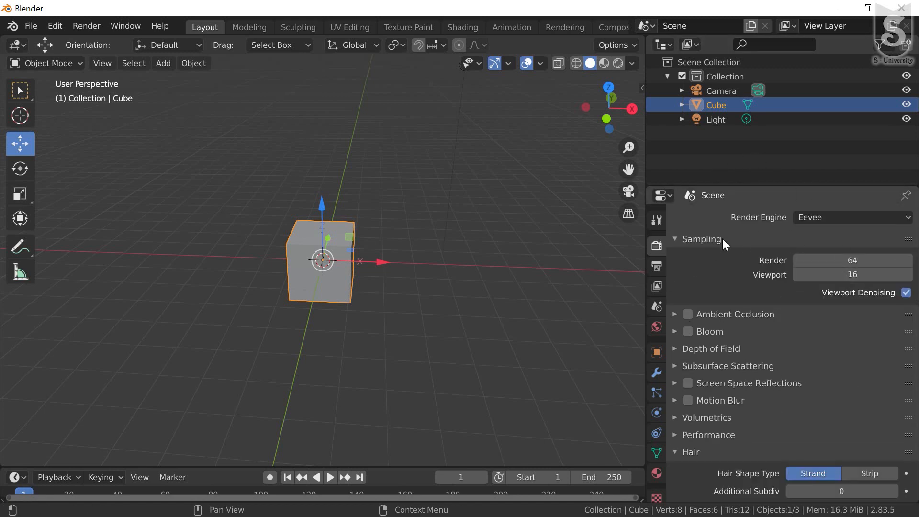
# - Show the output properties, keep the end frame at 250 and make the timeline taller
pyautogui.click(659, 265)
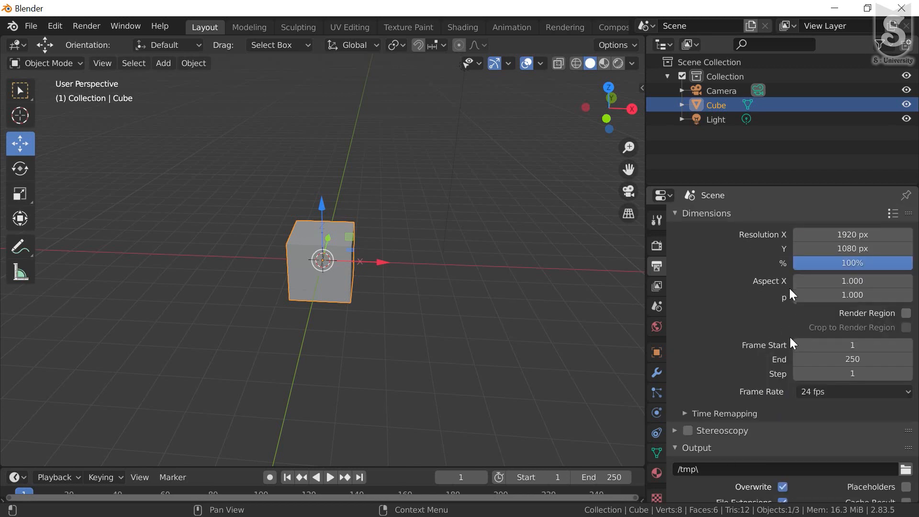
pyautogui.scroll(-4, 842, 265)
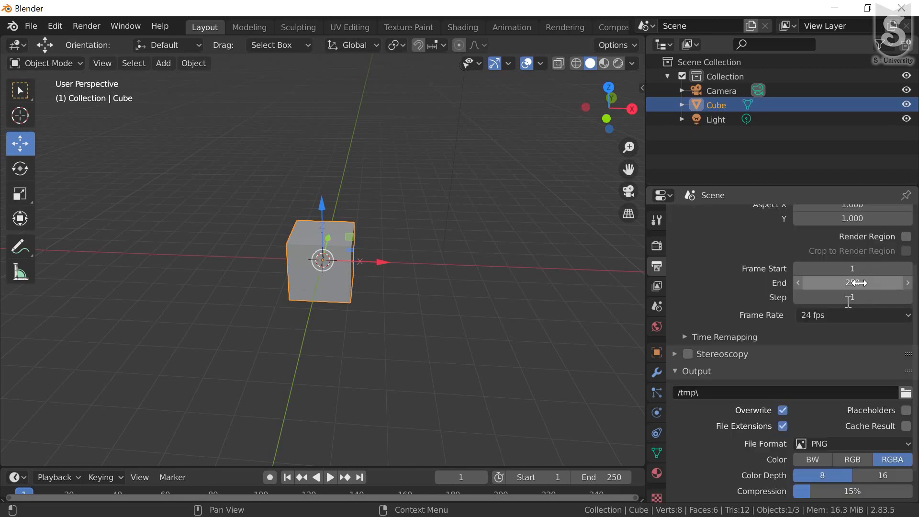
pyautogui.doubleClick(858, 283)
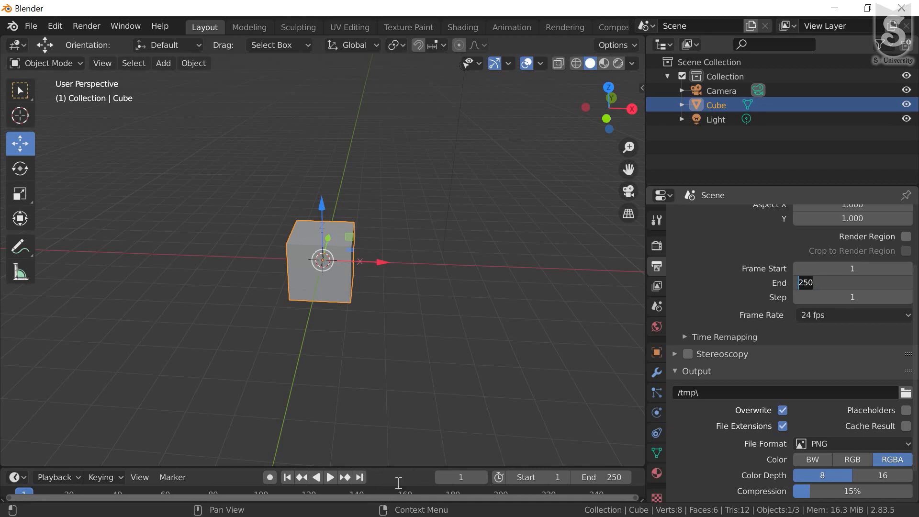
pyautogui.press('Return')
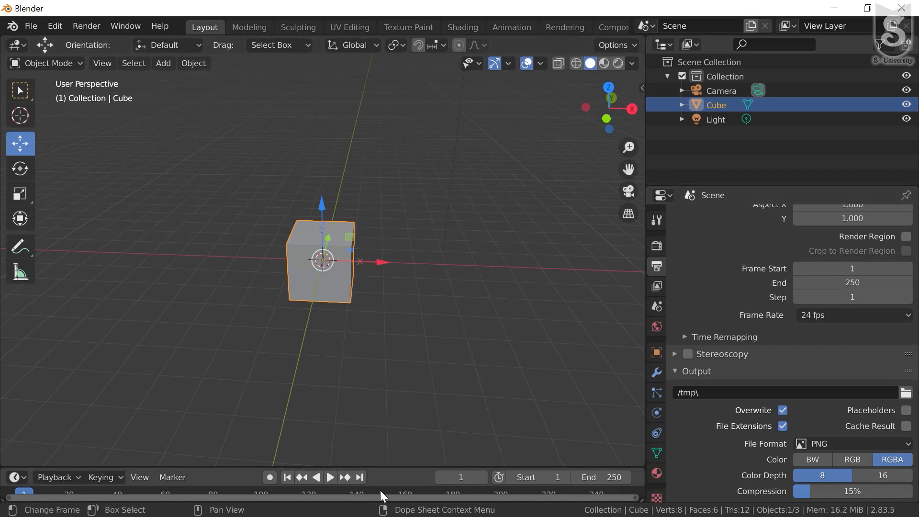
pyautogui.moveTo(390, 466); pyautogui.dragTo(397, 408)
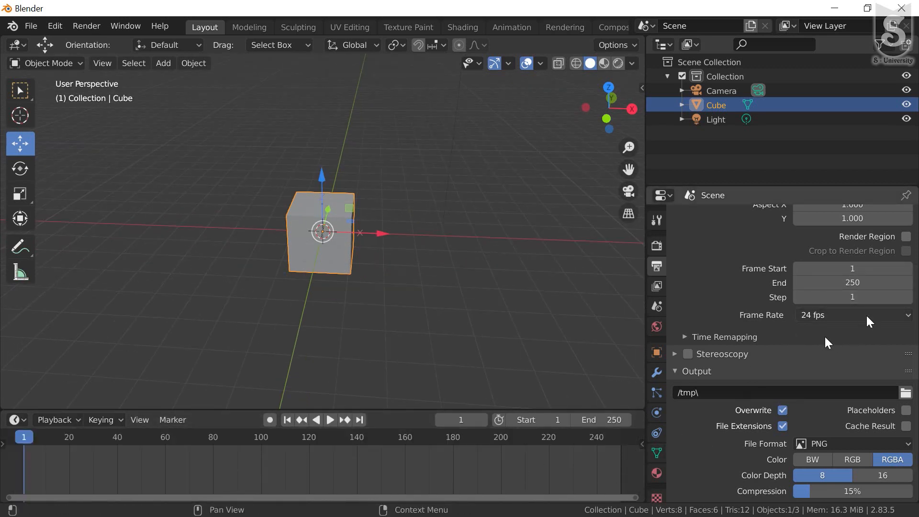
# - Look through the Frame Rate choices and the File Format settings of the output properties
pyautogui.scroll(-1, 825, 337)
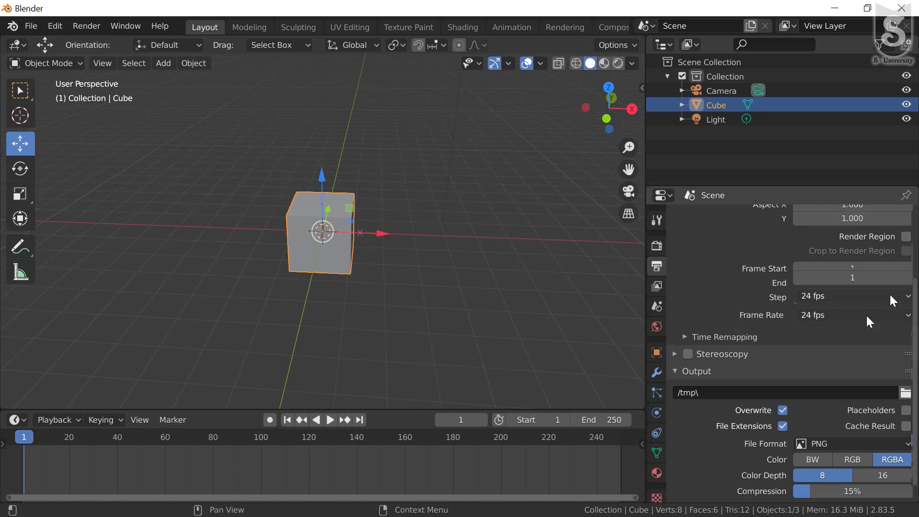
pyautogui.click(890, 296)
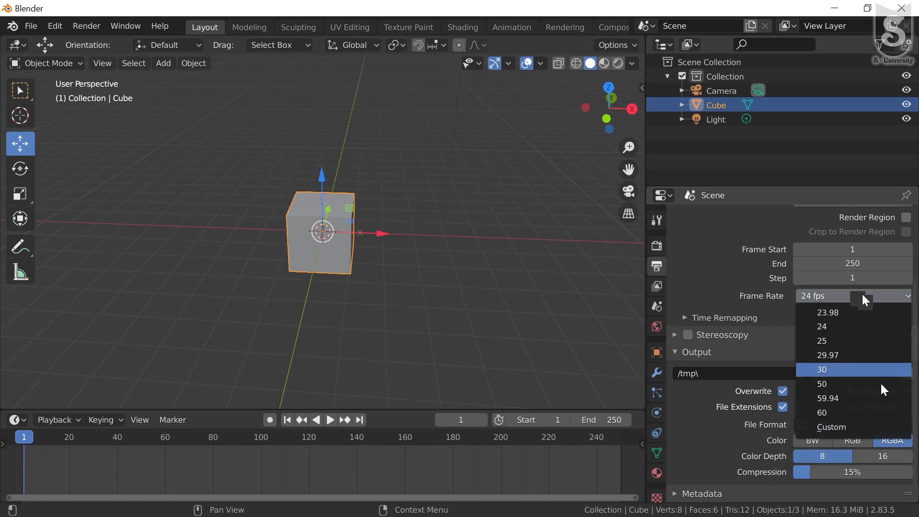
pyautogui.scroll(2, 846, 339)
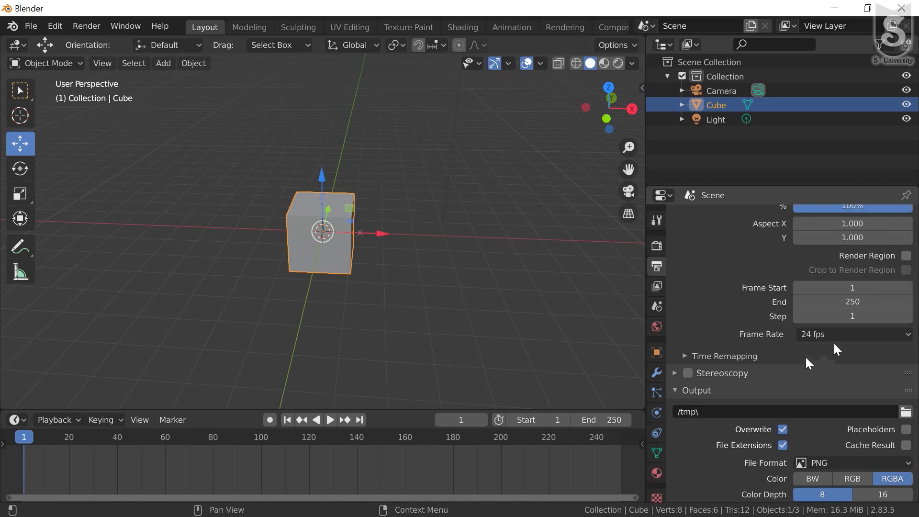
pyautogui.scroll(-3, 746, 383)
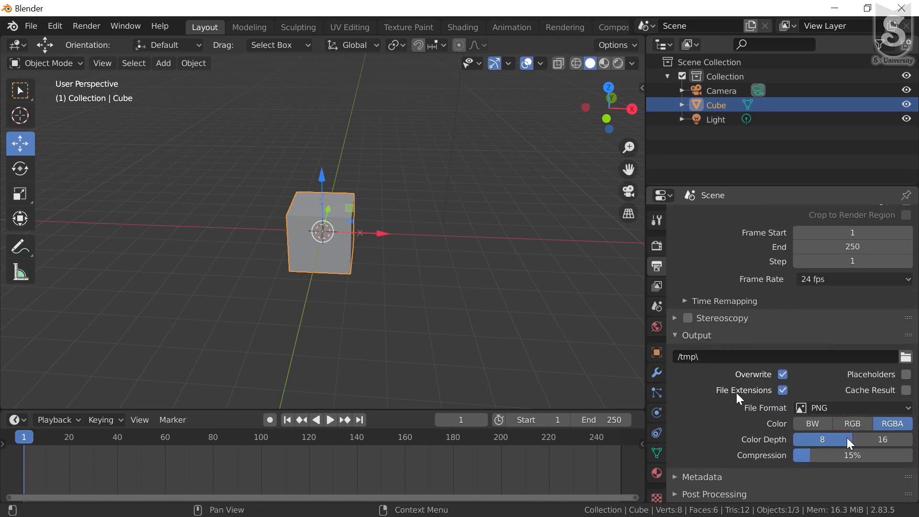
pyautogui.click(832, 409)
pyautogui.click(820, 406)
pyautogui.scroll(5, 709, 374)
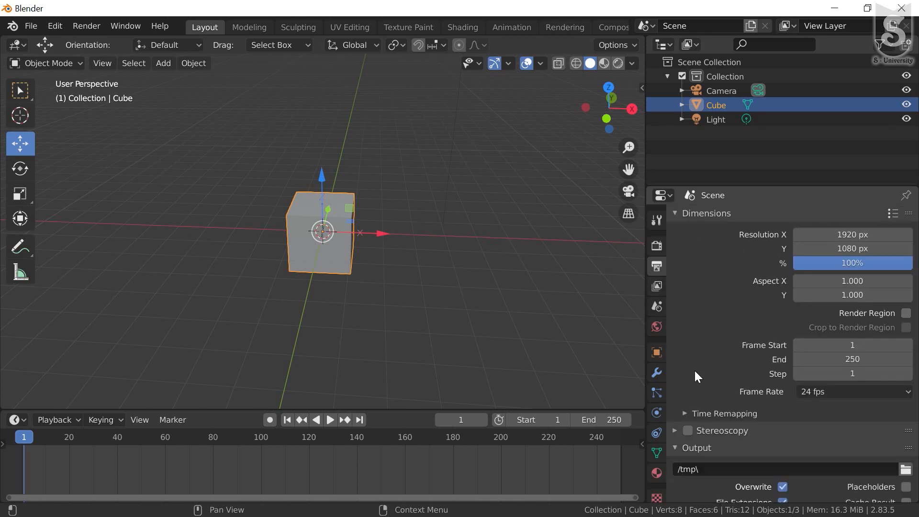
# - Review the view layer, scene and world properties, expanding the world's Viewport Display section
pyautogui.click(657, 286)
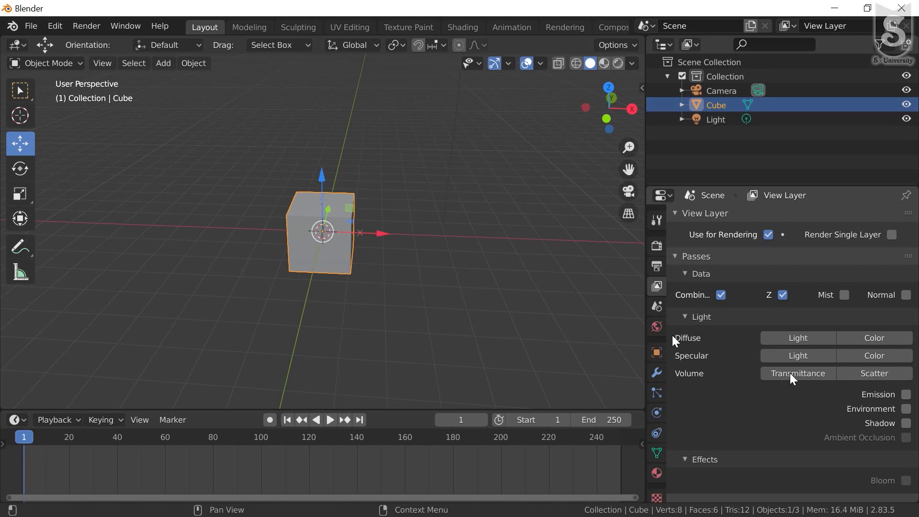
pyautogui.click(657, 306)
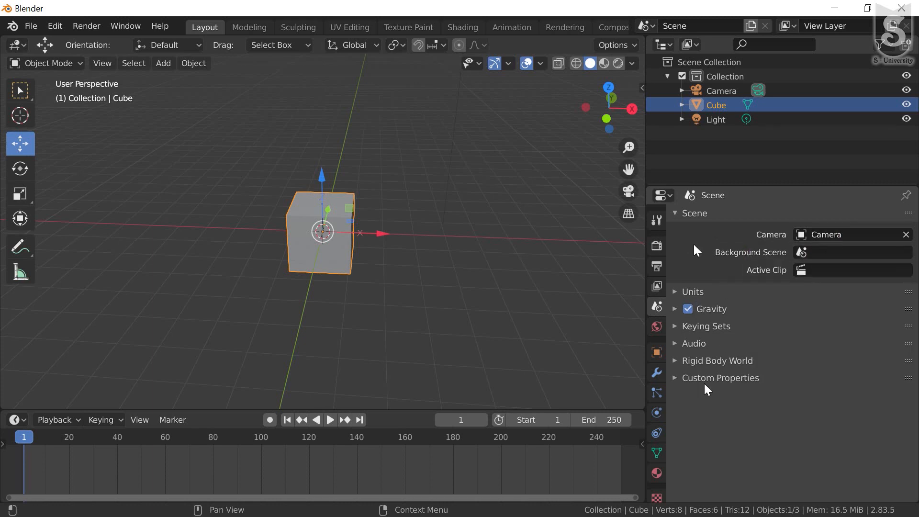
pyautogui.click(657, 327)
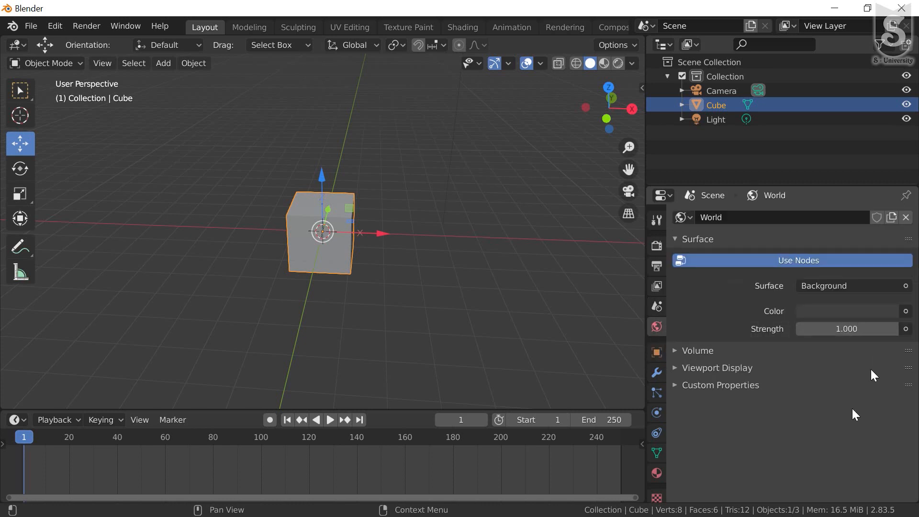
pyautogui.click(681, 370)
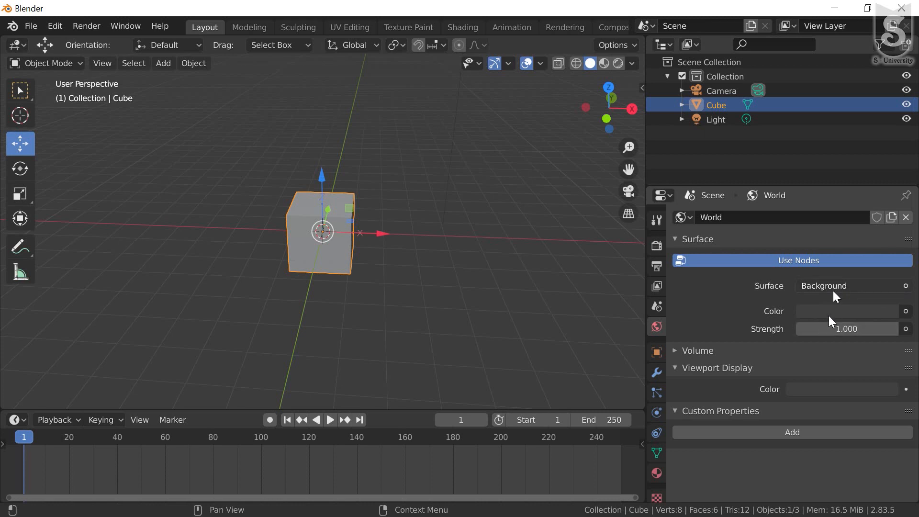
# - Switch the viewport to Rendered shading and adjust the world surface's background color, keeping it a dark grey
pyautogui.click(618, 64)
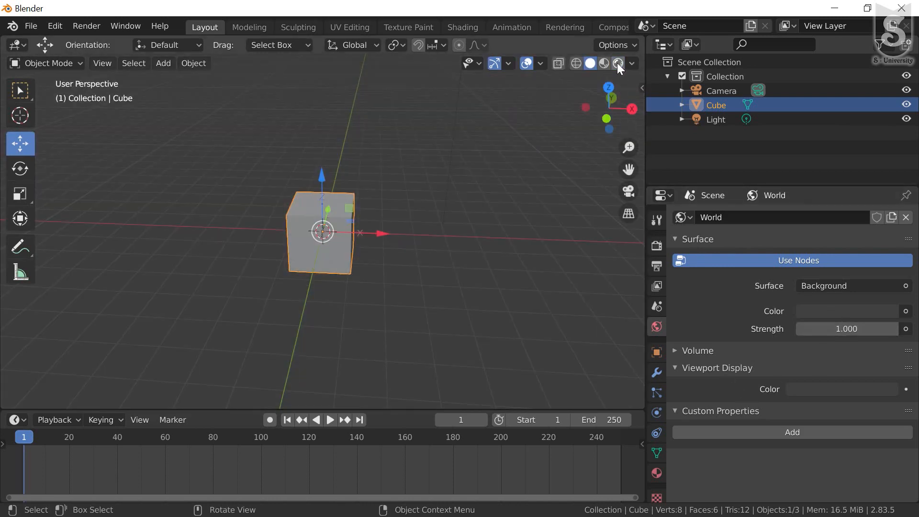
pyautogui.click(847, 311)
pyautogui.click(810, 152)
pyautogui.moveTo(816, 174)
pyautogui.mouseDown()
pyautogui.moveTo(849, 142)
pyautogui.moveTo(861, 159)
pyautogui.moveTo(799, 186)
pyautogui.moveTo(809, 150)
pyautogui.moveTo(823, 174)
pyautogui.moveTo(835, 172)
pyautogui.moveTo(823, 158)
pyautogui.moveTo(835, 162)
pyautogui.moveTo(830, 153)
pyautogui.moveTo(825, 157)
pyautogui.moveTo(843, 136)
pyautogui.moveTo(848, 156)
pyautogui.moveTo(813, 175)
pyautogui.moveTo(801, 150)
pyautogui.moveTo(824, 158)
pyautogui.mouseUp()
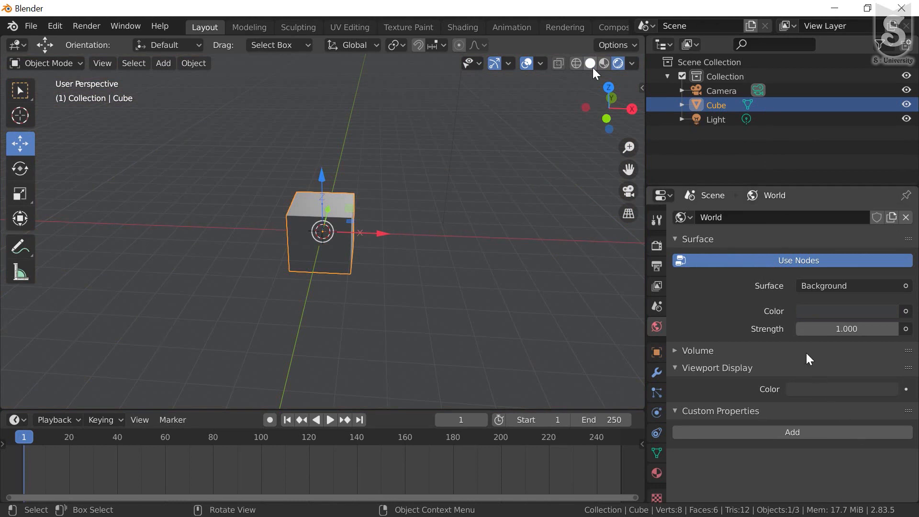
# - Switch the viewport to Solid shading and set the cube's Scale X to 0.980, Rotation Z to 10.2° and Location Z to 0.06 m
pyautogui.click(591, 67)
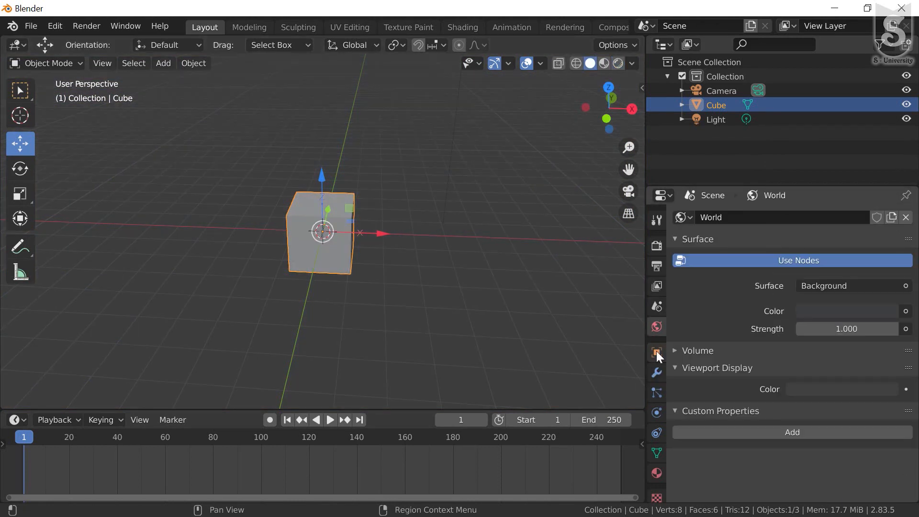
pyautogui.click(656, 352)
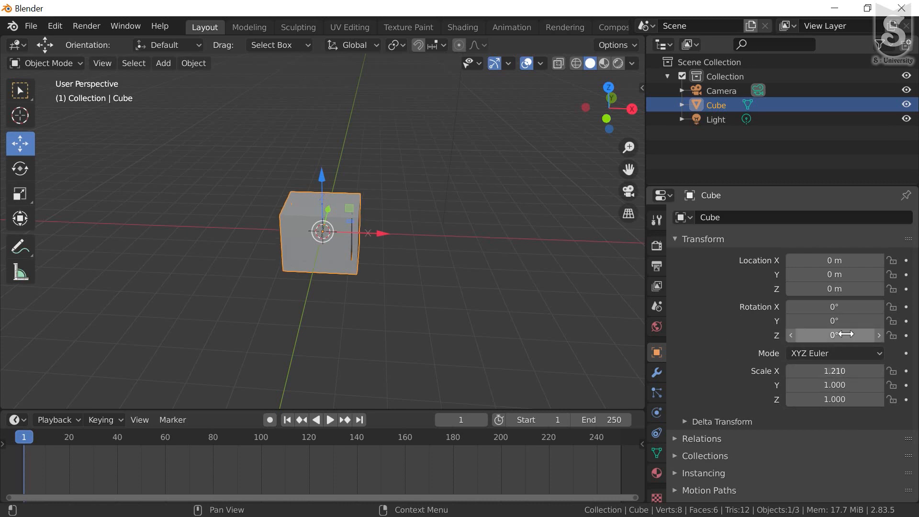
pyautogui.moveTo(846, 333)
pyautogui.mouseDown()
pyautogui.moveTo(869, 334)
pyautogui.moveTo(846, 334)
pyautogui.mouseUp()
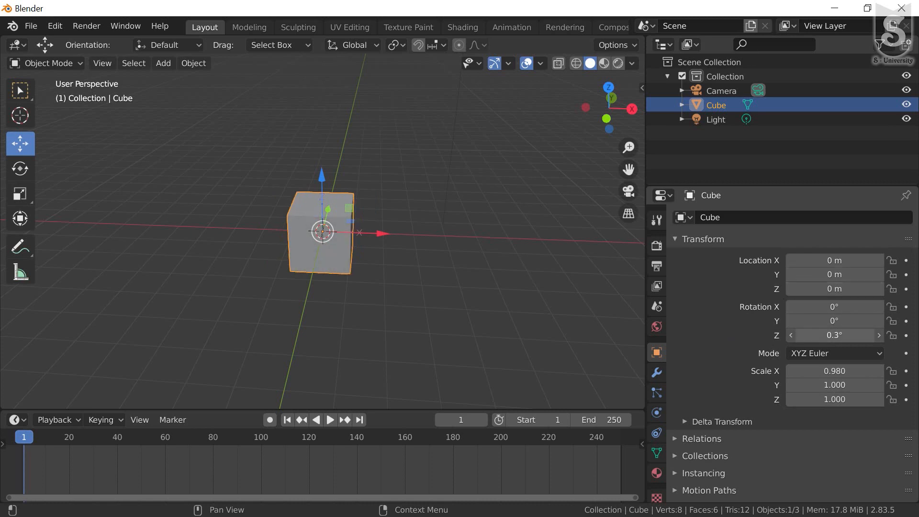
pyautogui.press('Escape')
pyautogui.moveTo(834, 289)
pyautogui.mouseDown()
pyautogui.moveTo(876, 289)
pyautogui.moveTo(836, 289)
pyautogui.mouseUp()
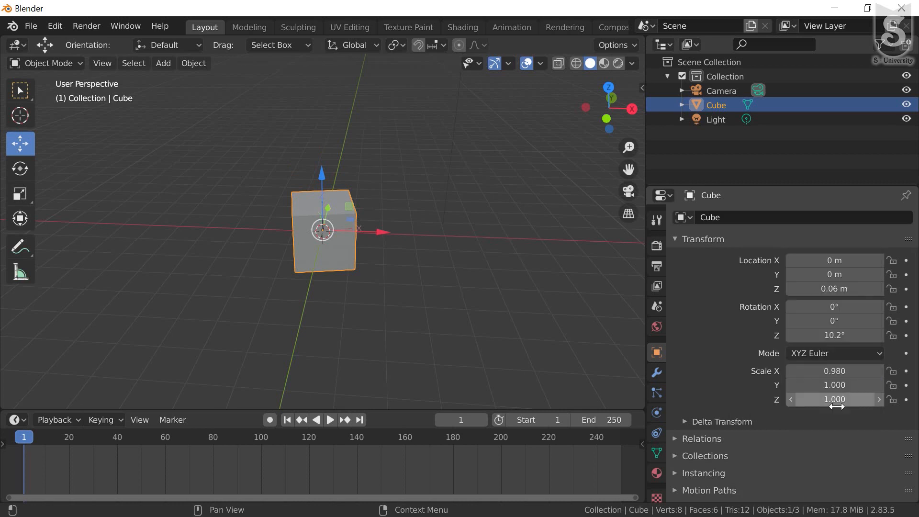
# - Reset the cube's scale and rotation to their default values in the object properties
pyautogui.rightClick(836, 401)
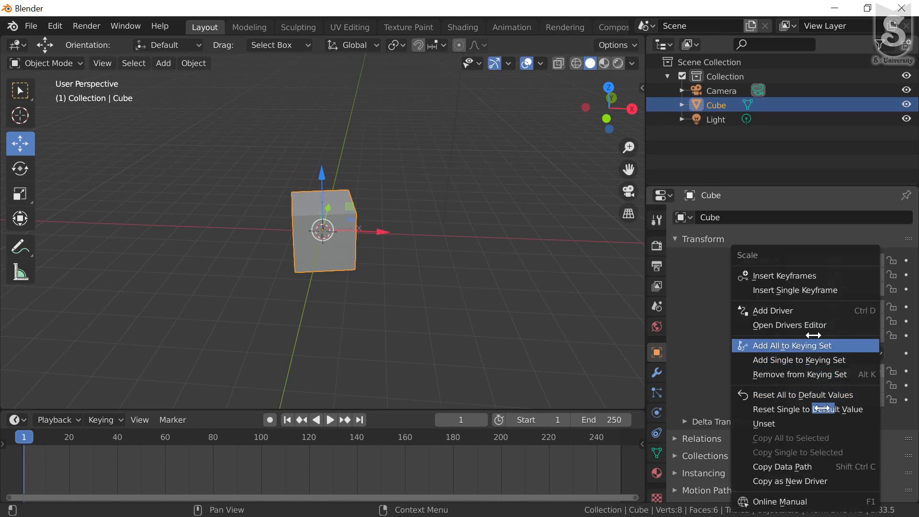
pyautogui.click(822, 394)
pyautogui.rightClick(824, 397)
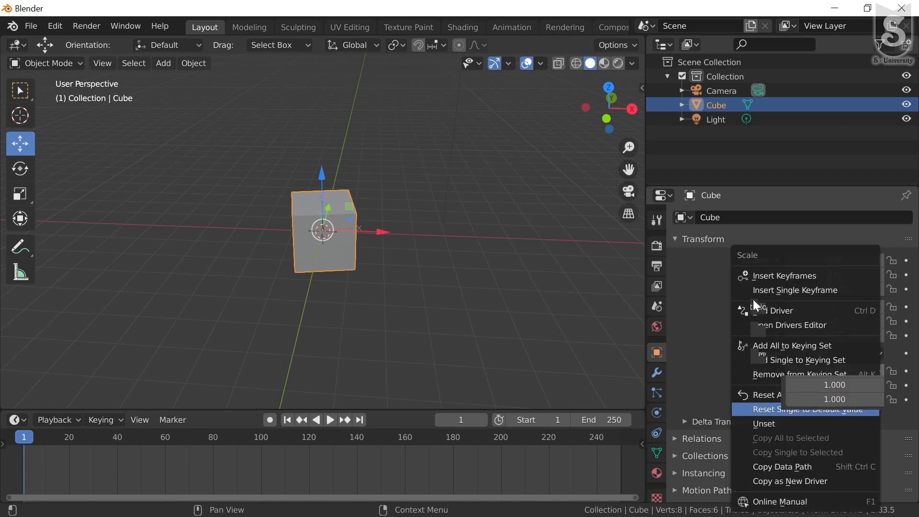
pyautogui.click(820, 409)
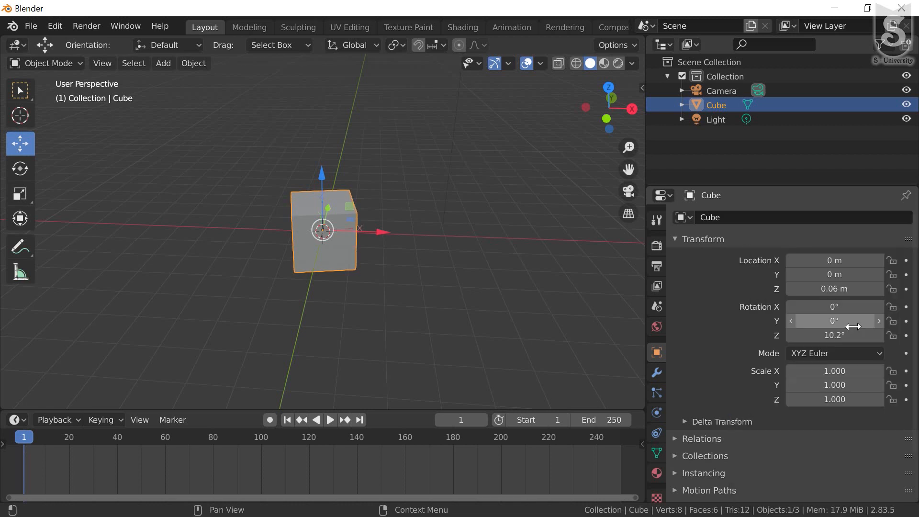
pyautogui.rightClick(835, 329)
pyautogui.press('Escape')
pyautogui.press('BackSpace')
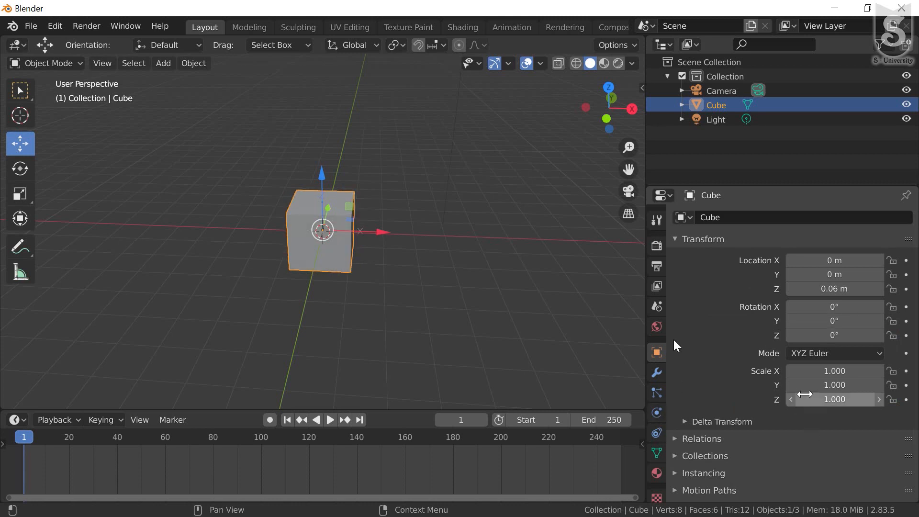
# - Show the cube's modifier properties and look through the available modifiers without adding one
pyautogui.click(655, 374)
pyautogui.click(774, 218)
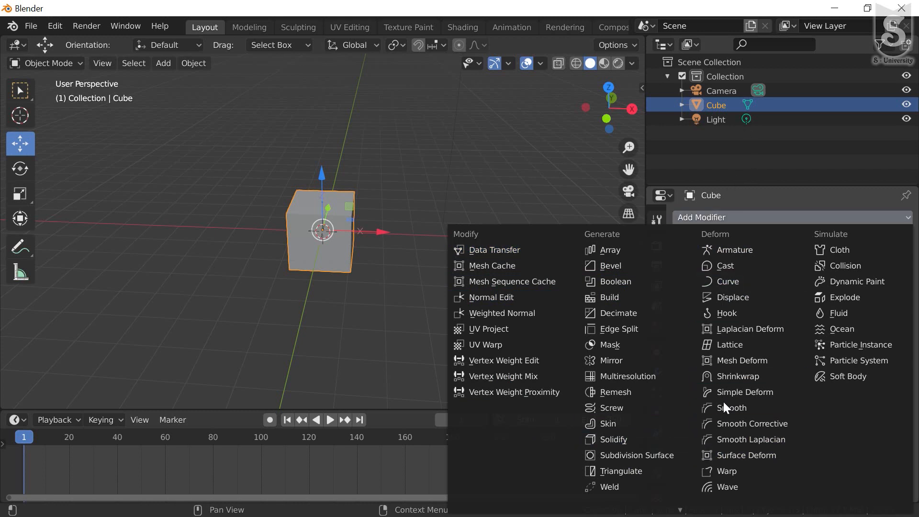
pyautogui.press('Escape')
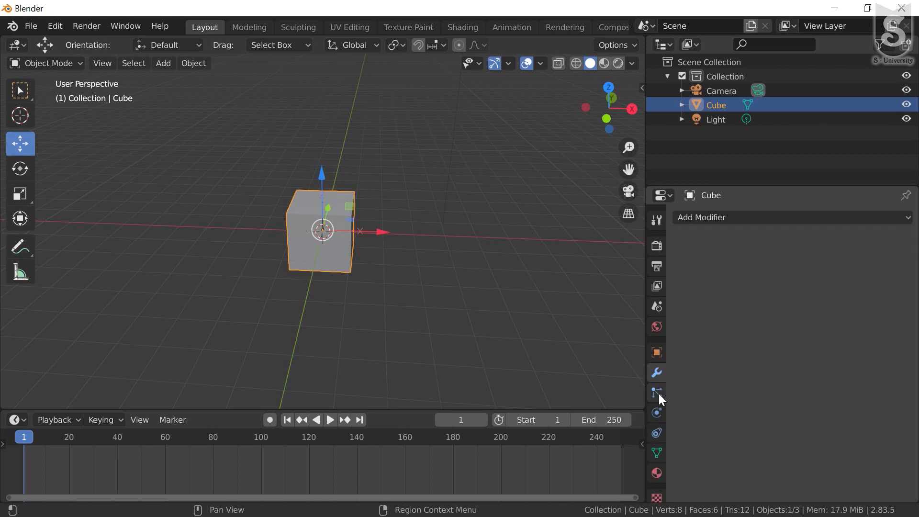
# - Add a particle system to the cube, try the Hair type and return it to Emitter
pyautogui.click(658, 393)
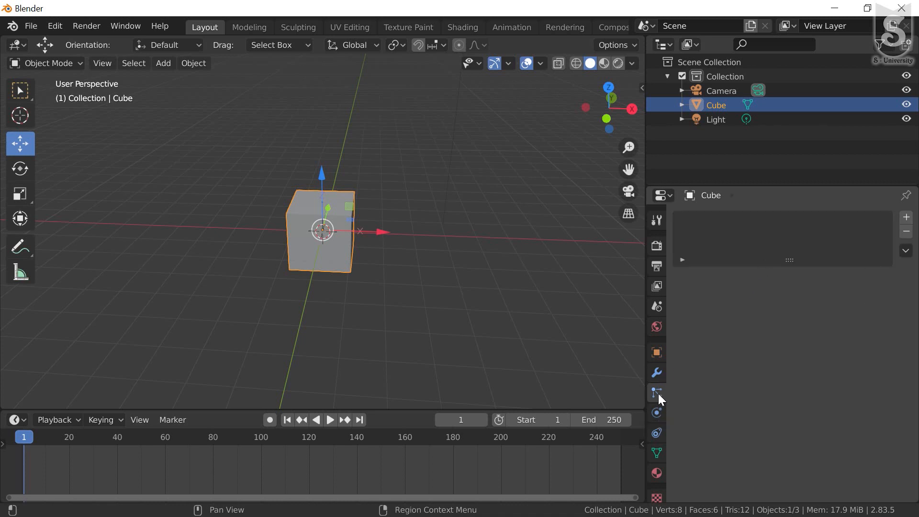
pyautogui.click(905, 217)
pyautogui.scroll(3, 722, 340)
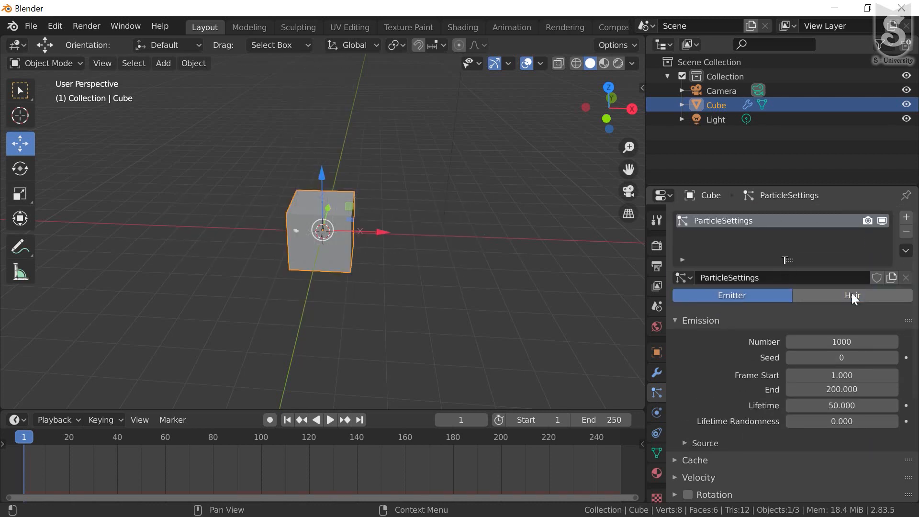
pyautogui.click(852, 296)
pyautogui.click(735, 297)
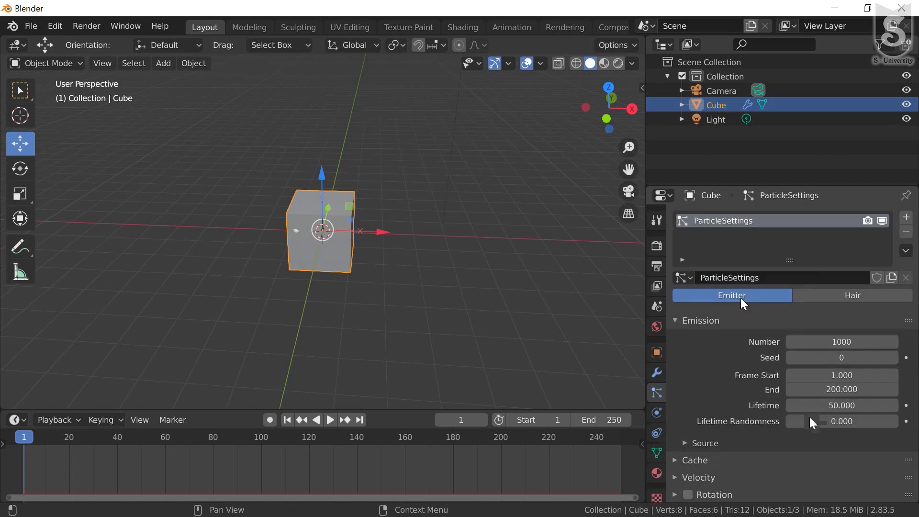
# - Play the animation to preview the emitted particles, stopping at frame 36, and remove the cube's particle system
pyautogui.scroll(-3, 777, 400)
pyautogui.press('space')
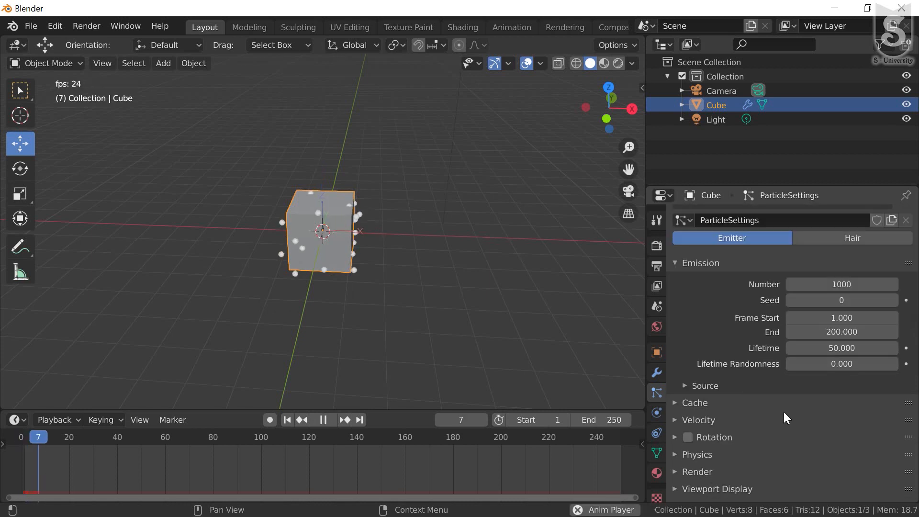
pyautogui.press('Escape')
pyautogui.press('space')
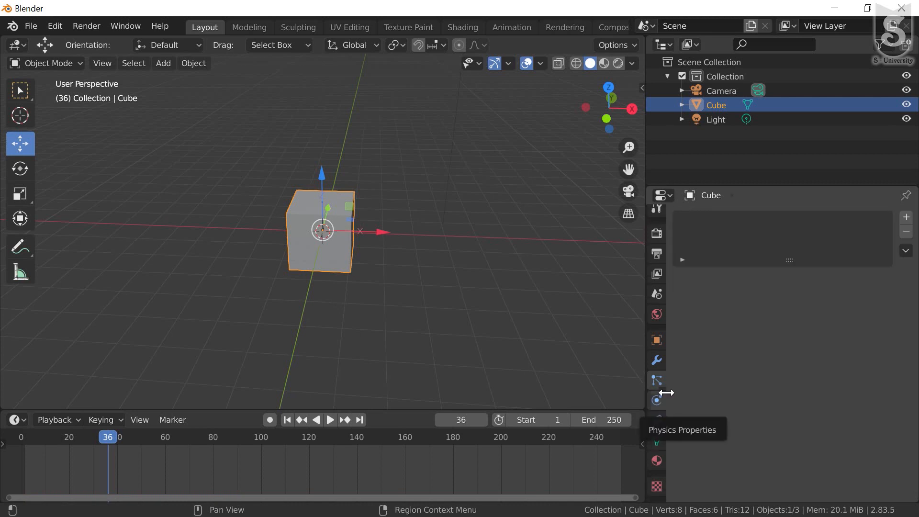
# - Look at the physics options, then try a Copy Location constraint on the cube with Y and Z disabled and delete it
pyautogui.click(657, 401)
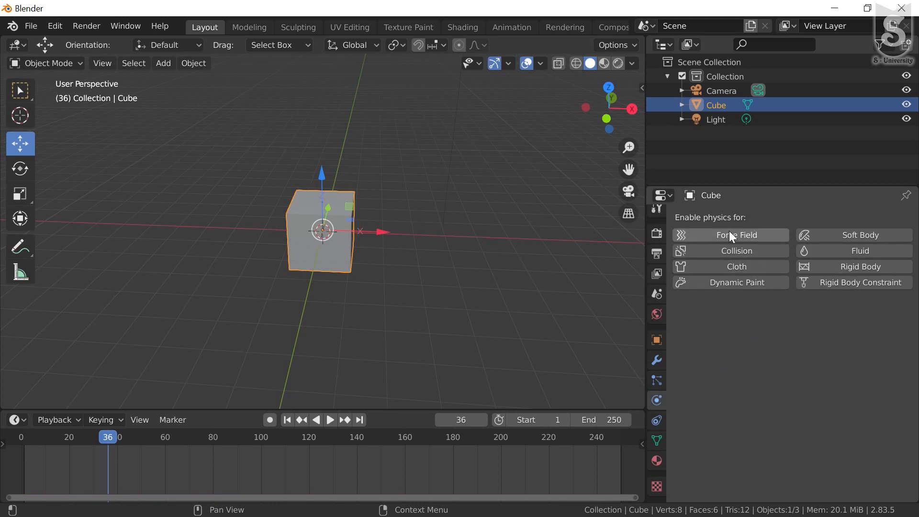
pyautogui.click(657, 421)
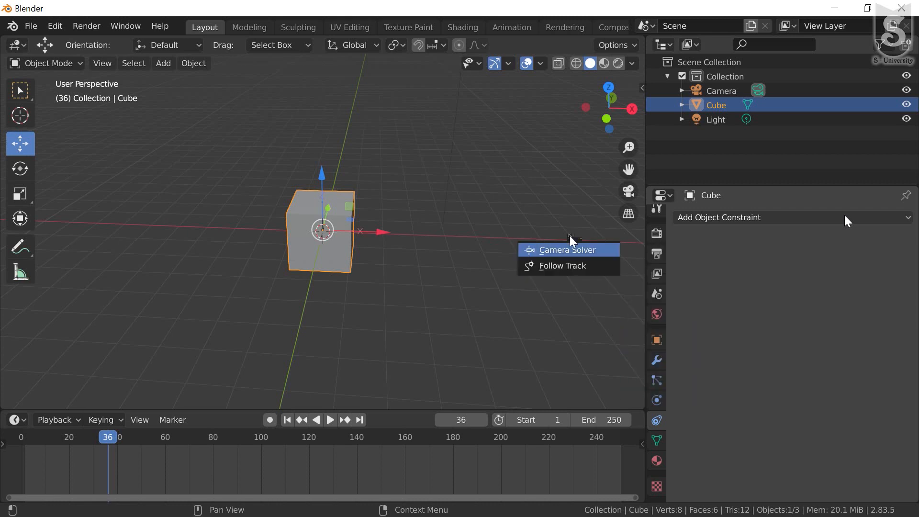
pyautogui.click(845, 219)
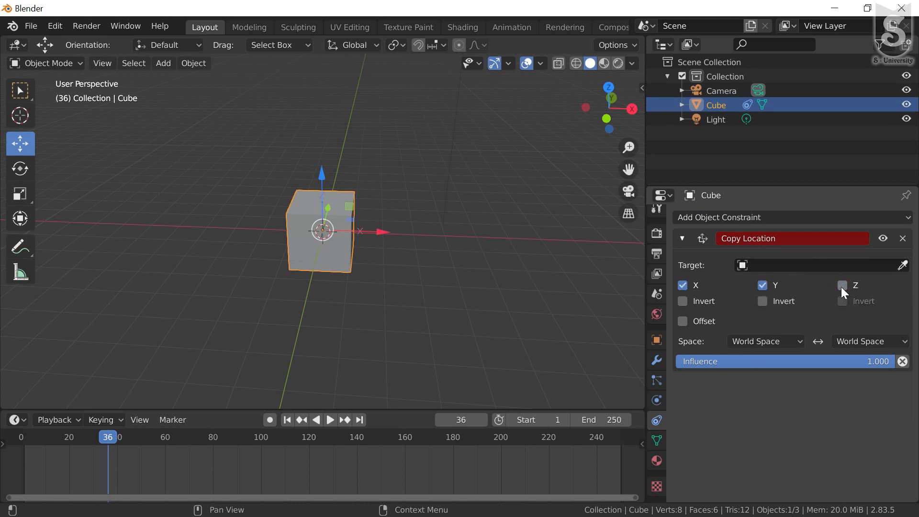
pyautogui.click(763, 287)
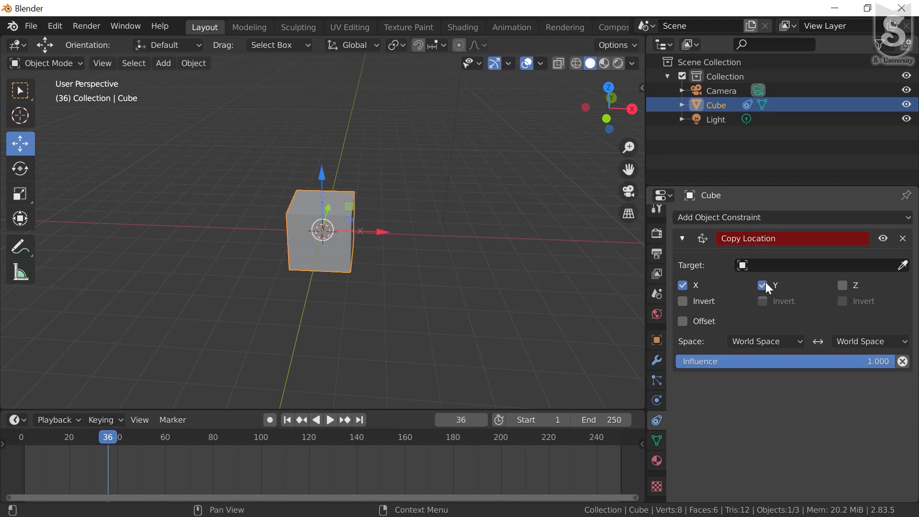
pyautogui.click(902, 239)
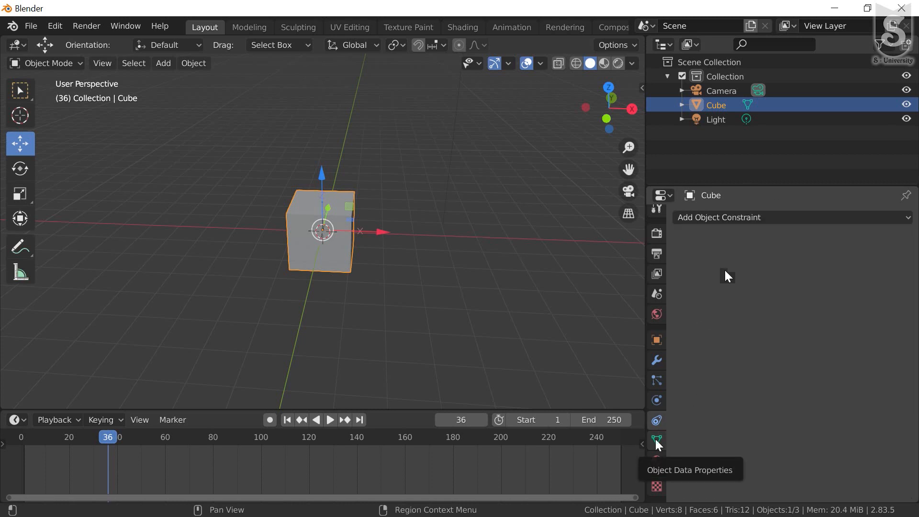
# - Show the cube's object data properties and expand the UV Maps and Vertex Colors sections
pyautogui.click(656, 440)
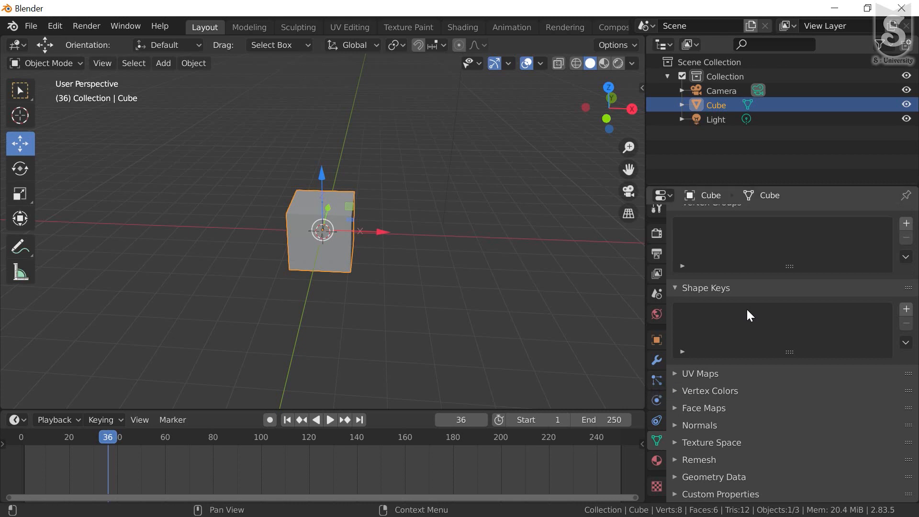
pyautogui.click(674, 373)
pyautogui.scroll(-3, 675, 378)
pyautogui.click(675, 387)
pyautogui.scroll(4, 777, 335)
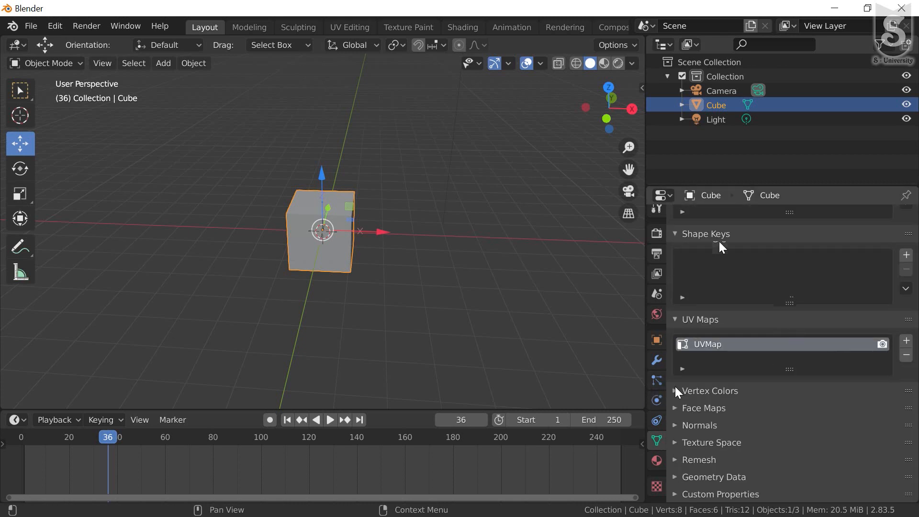
# - Add a vertex group to the cube and remove it again
pyautogui.click(906, 260)
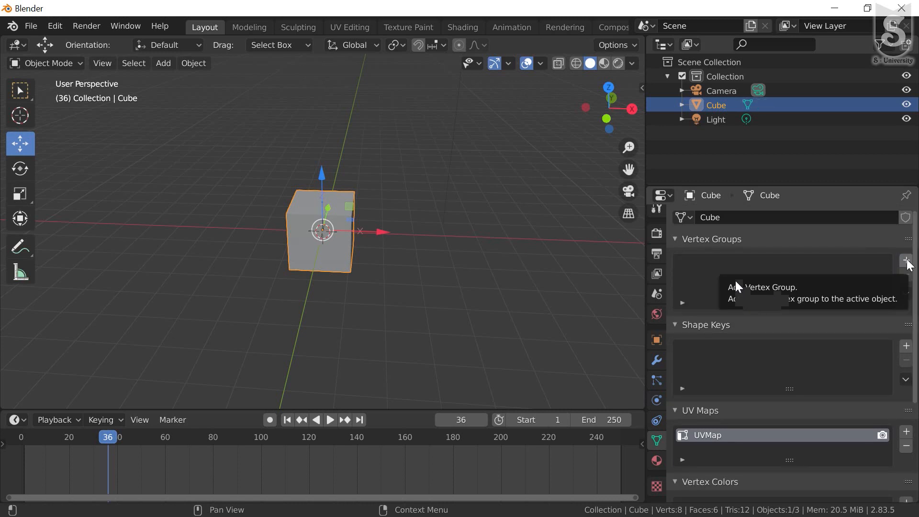
pyautogui.scroll(-1, 735, 281)
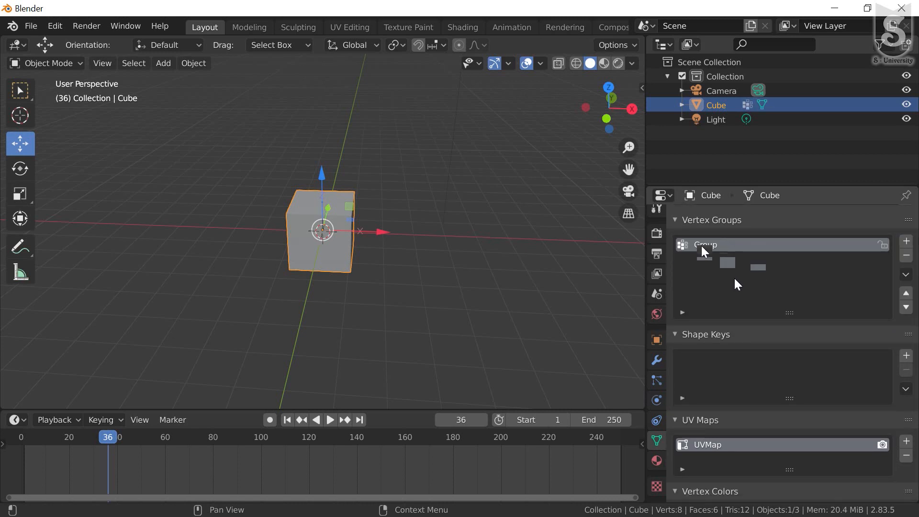
pyautogui.scroll(1, 898, 271)
pyautogui.click(904, 275)
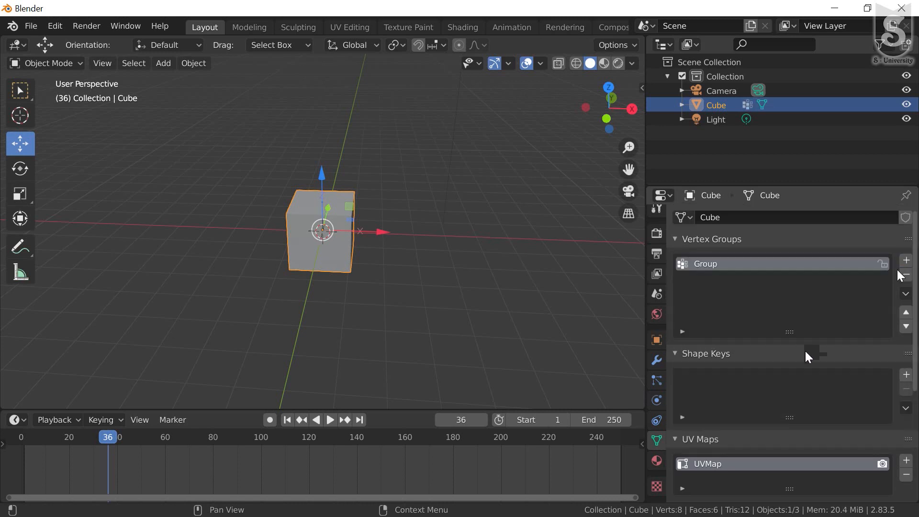
pyautogui.scroll(-2, 748, 306)
pyautogui.click(905, 274)
# - Review the cube's object data sections from Shape Keys and UV Maps down to Custom Properties
pyautogui.scroll(-2, 787, 246)
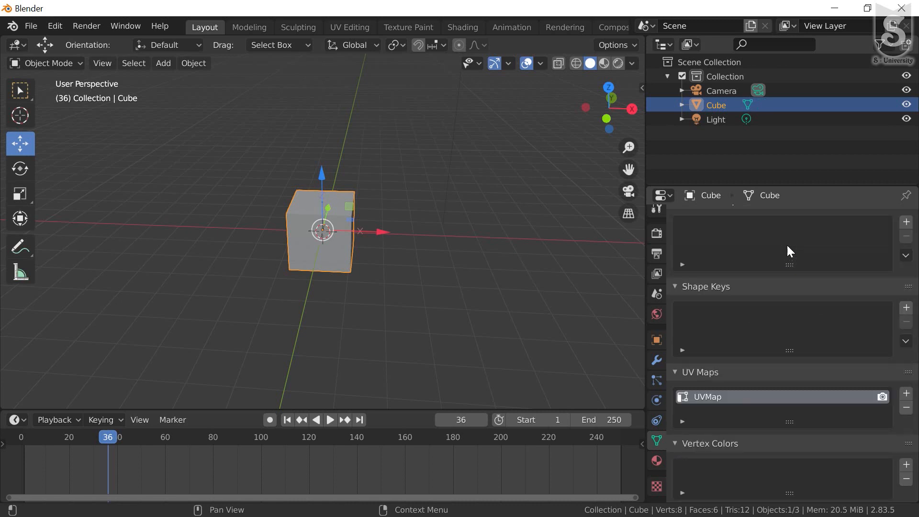
pyautogui.scroll(2, 787, 247)
pyautogui.scroll(-2, 787, 250)
pyautogui.scroll(-2, 746, 365)
pyautogui.scroll(2, 795, 264)
pyautogui.scroll(-6, 739, 385)
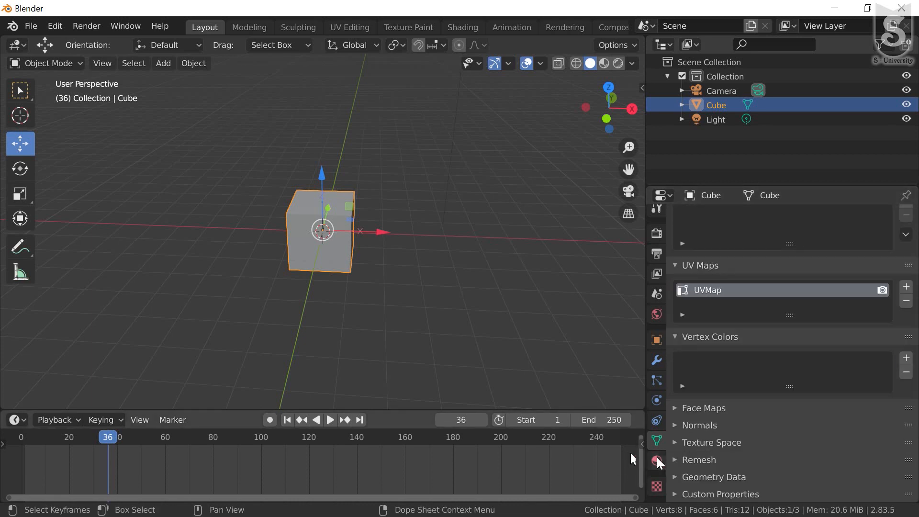
# - Show the cube's material settings and switch the viewport to rendered shading
pyautogui.click(657, 460)
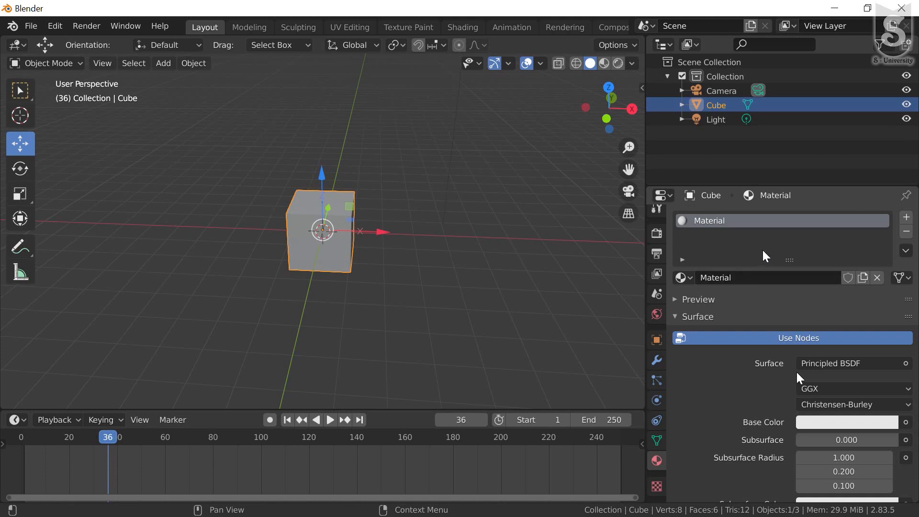
pyautogui.click(604, 64)
pyautogui.click(617, 64)
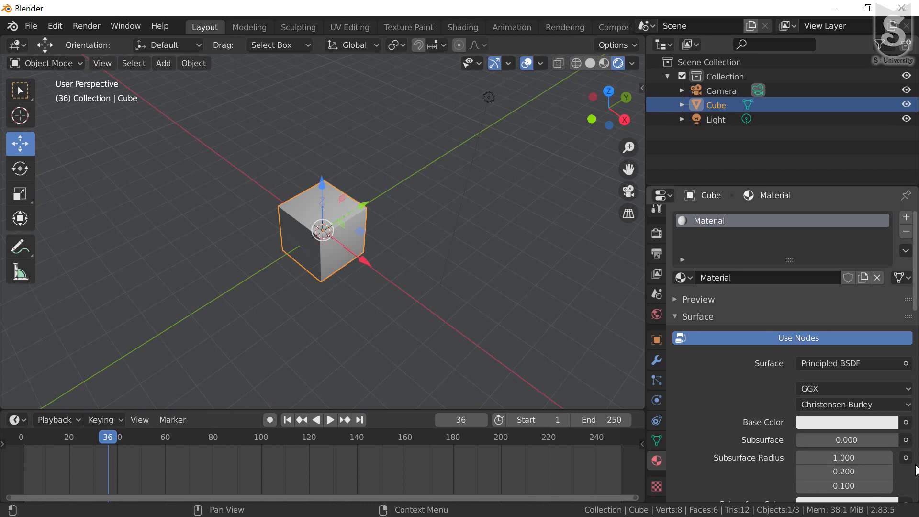
# - Change the cube material's base color to a pale yellow
pyautogui.click(855, 416)
pyautogui.moveTo(832, 276); pyautogui.dragTo(812, 275)
pyautogui.scroll(-3, 842, 397)
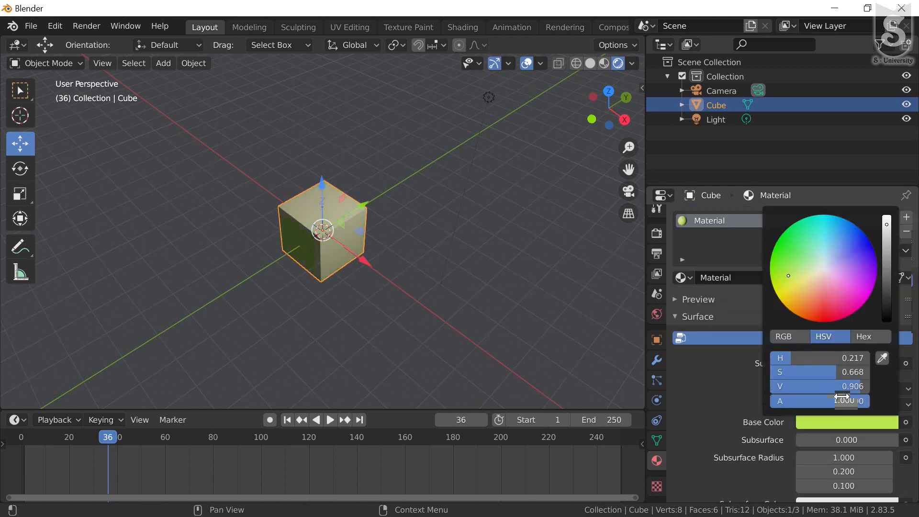
# - Set the cube material's Metallic value to 1.000
pyautogui.scroll(-4, 854, 374)
pyautogui.scroll(4, 869, 353)
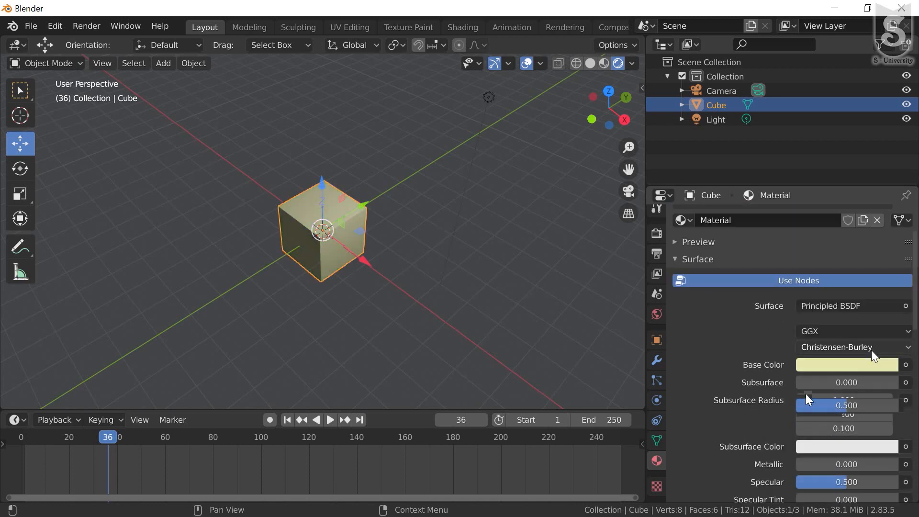
pyautogui.moveTo(805, 384)
pyautogui.mouseDown()
pyautogui.moveTo(897, 384)
pyautogui.moveTo(799, 384)
pyautogui.mouseUp()
pyautogui.scroll(-4, 804, 385)
pyautogui.moveTo(804, 388); pyautogui.dragTo(899, 388)
pyautogui.scroll(-5, 793, 387)
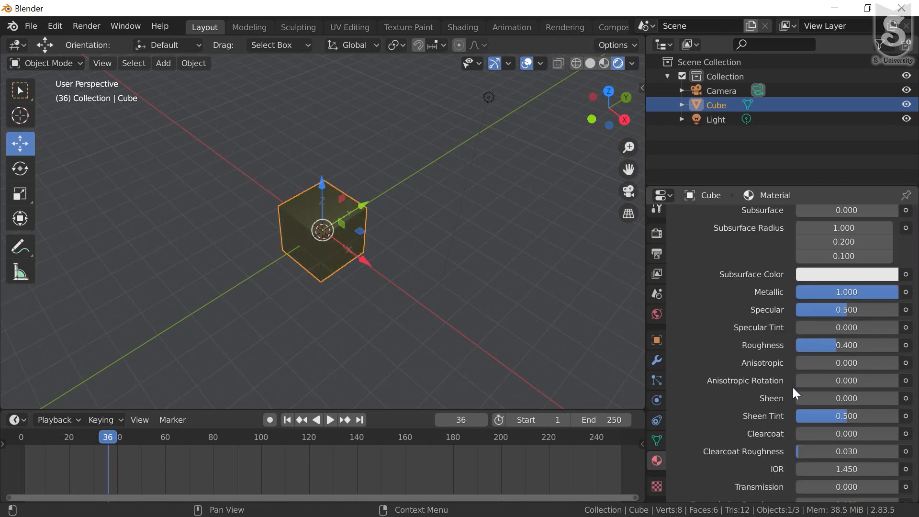
# - Examine the remaining Principled BSDF parameters and the list of available surface shaders
pyautogui.scroll(-8, 821, 364)
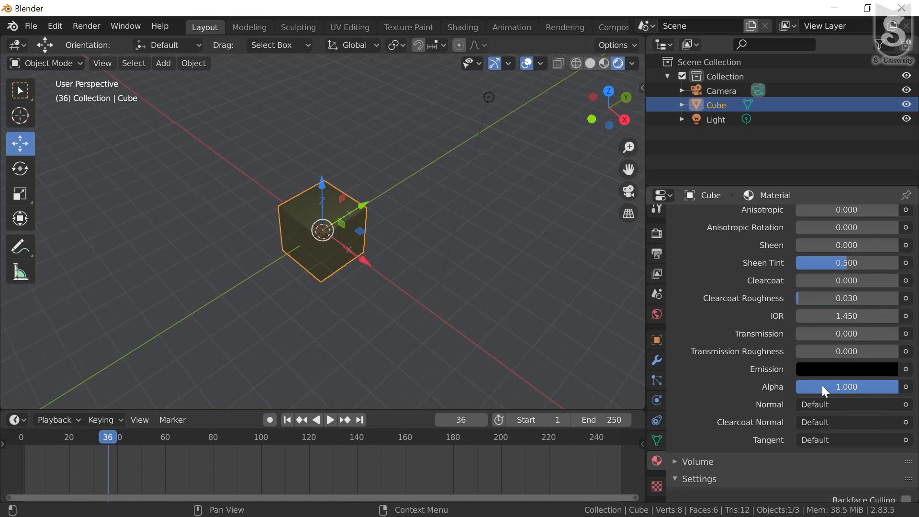
pyautogui.scroll(14, 822, 386)
pyautogui.scroll(-7, 811, 366)
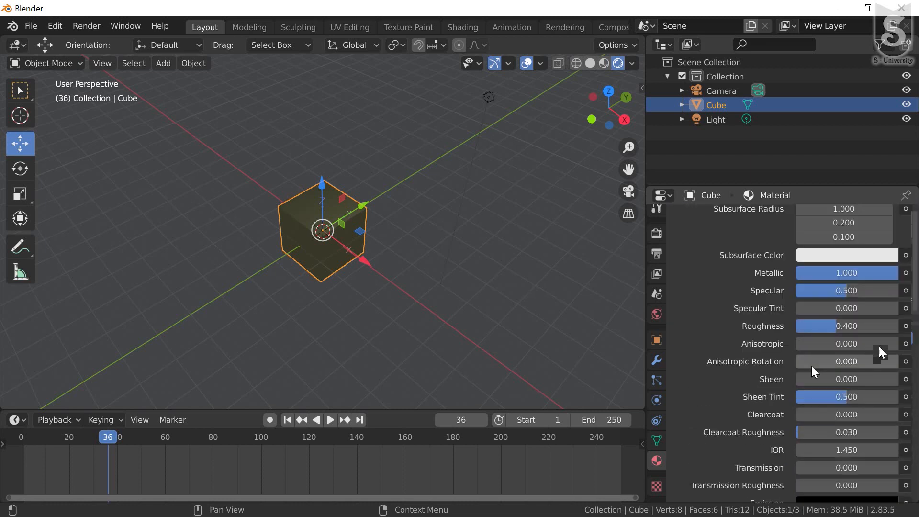
pyautogui.scroll(13, 843, 363)
pyautogui.click(848, 363)
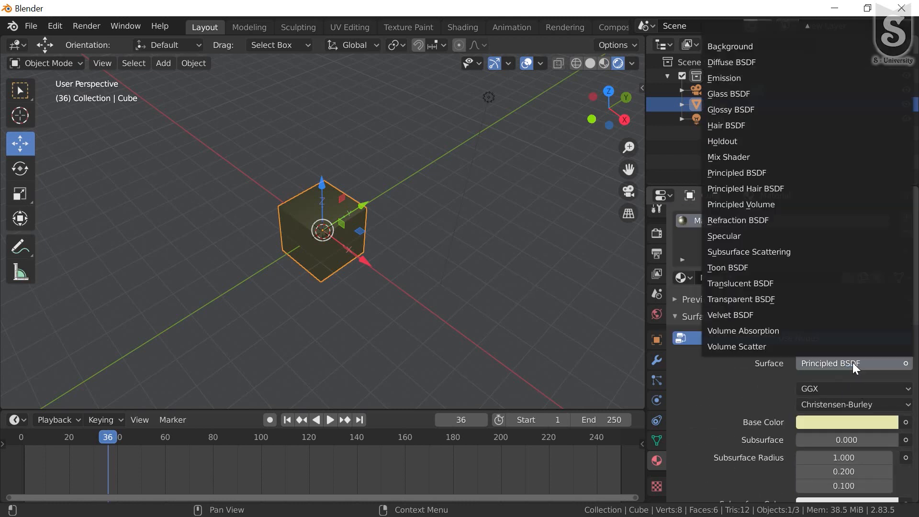
pyautogui.click(825, 363)
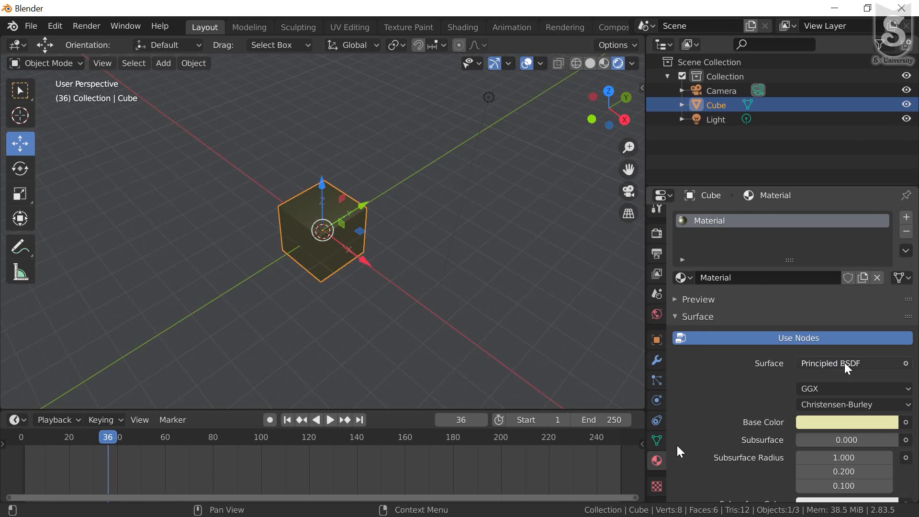
pyautogui.scroll(-2, 677, 446)
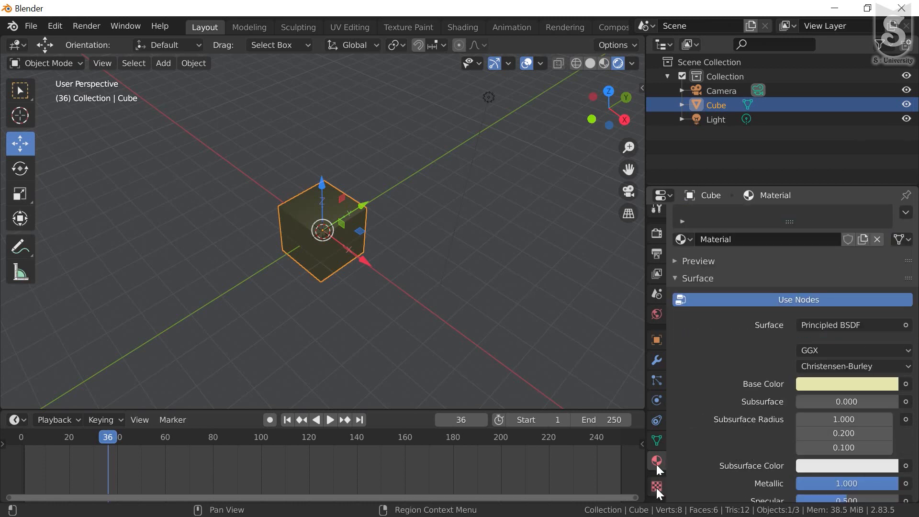
# - Create a new Image or Movie texture for the Brush context in the texture settings
pyautogui.click(657, 486)
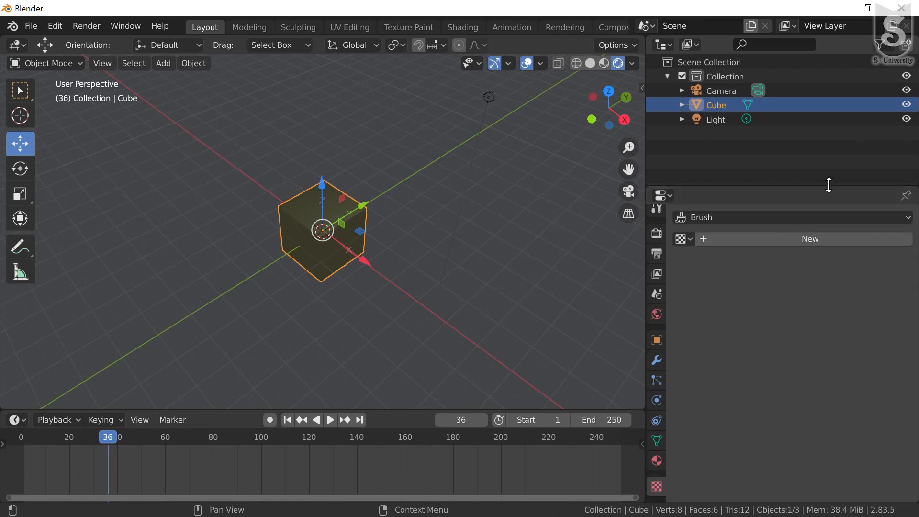
pyautogui.click(707, 215)
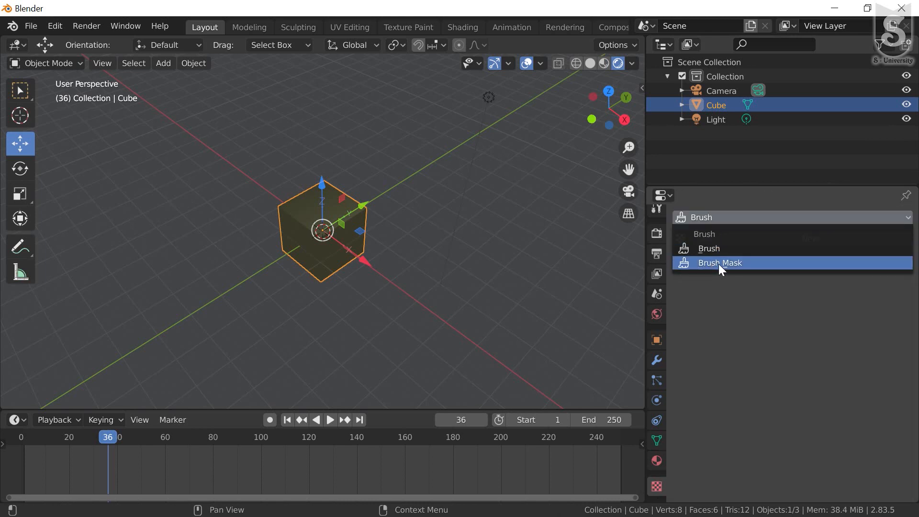
pyautogui.click(728, 250)
pyautogui.click(707, 218)
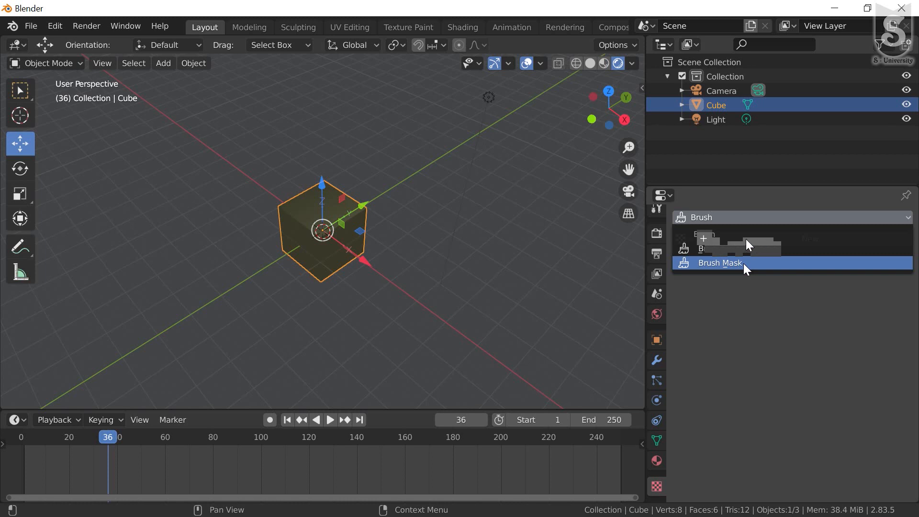
pyautogui.click(743, 264)
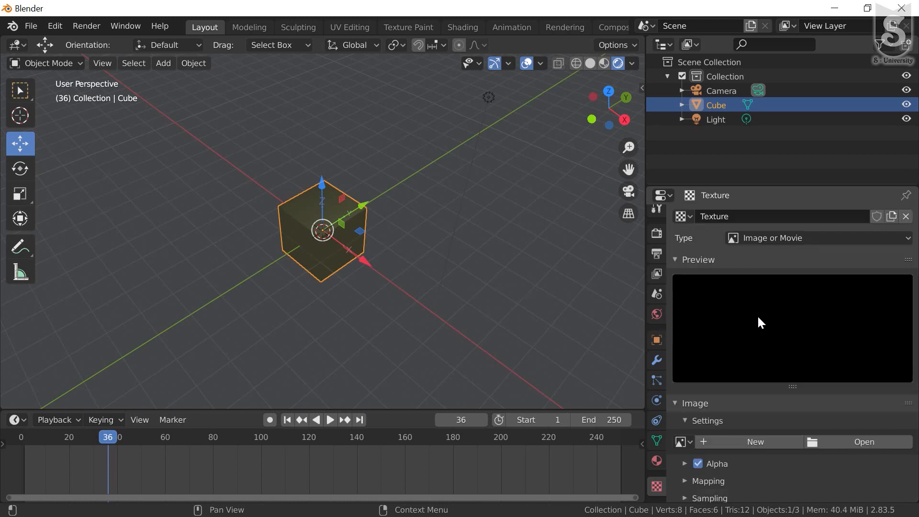
pyautogui.click(756, 243)
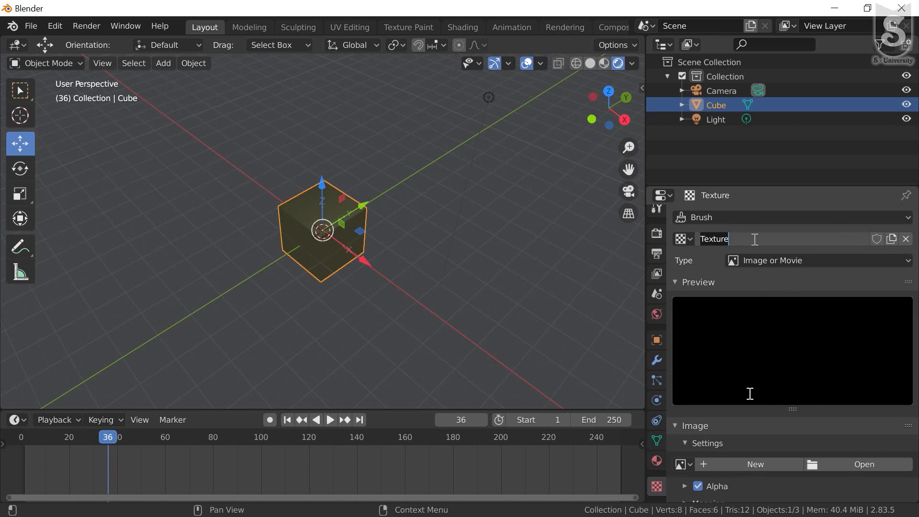
# - Examine the new texture's preview, image, mapping, sampling and color settings
pyautogui.scroll(-3, 750, 423)
pyautogui.scroll(3, 775, 297)
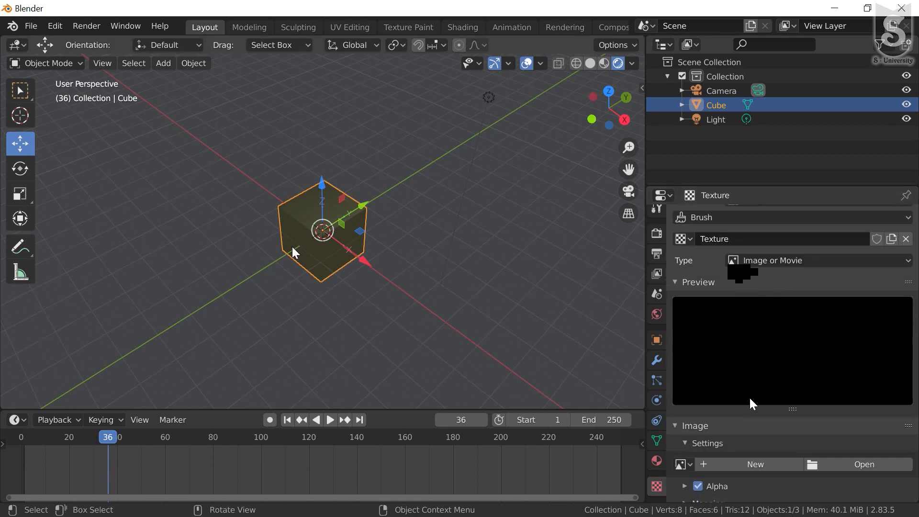
pyautogui.scroll(-3, 749, 397)
pyautogui.scroll(1, 751, 408)
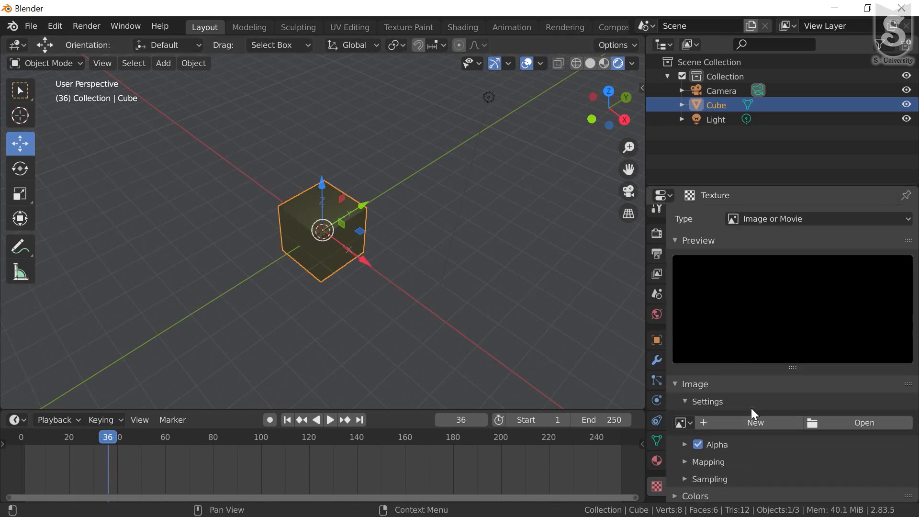
pyautogui.scroll(-1, 765, 459)
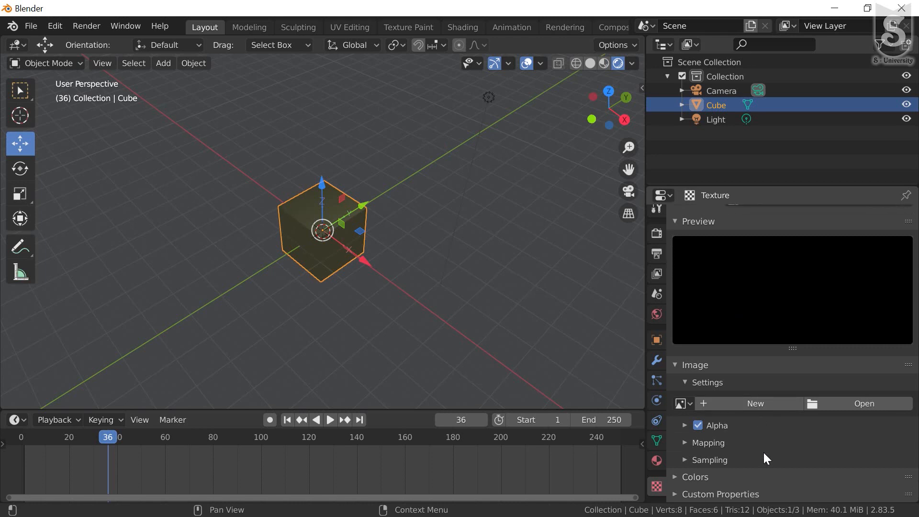
pyautogui.click(674, 222)
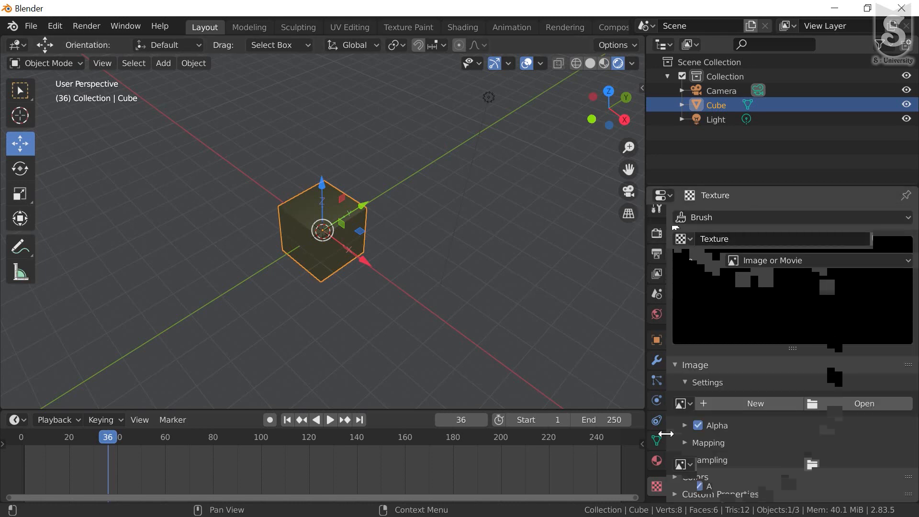
pyautogui.scroll(3, 804, 210)
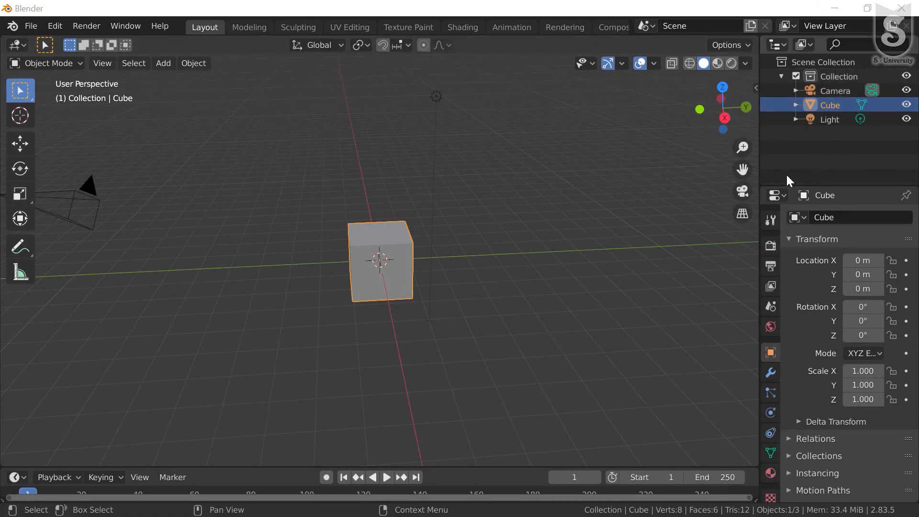
# - Add a new, empty scene with default settings
pyautogui.click(645, 26)
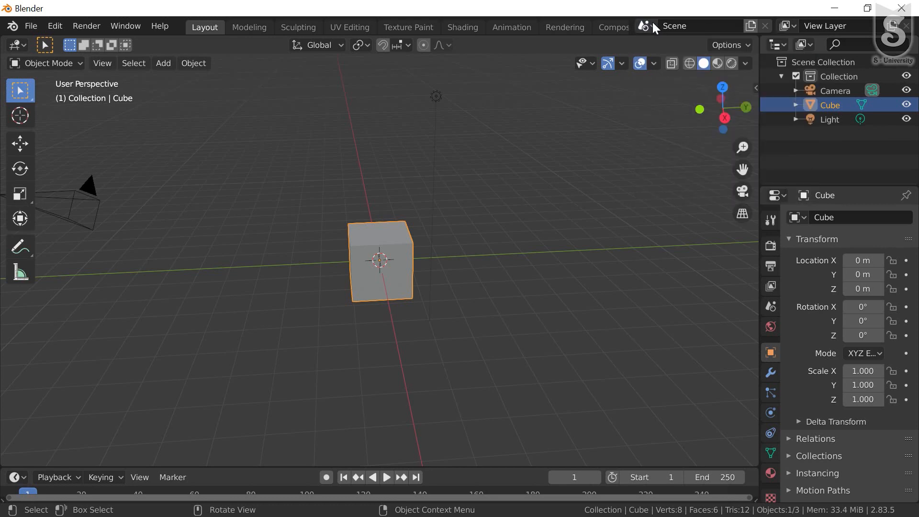
pyautogui.click(652, 21)
pyautogui.click(654, 26)
pyautogui.click(750, 26)
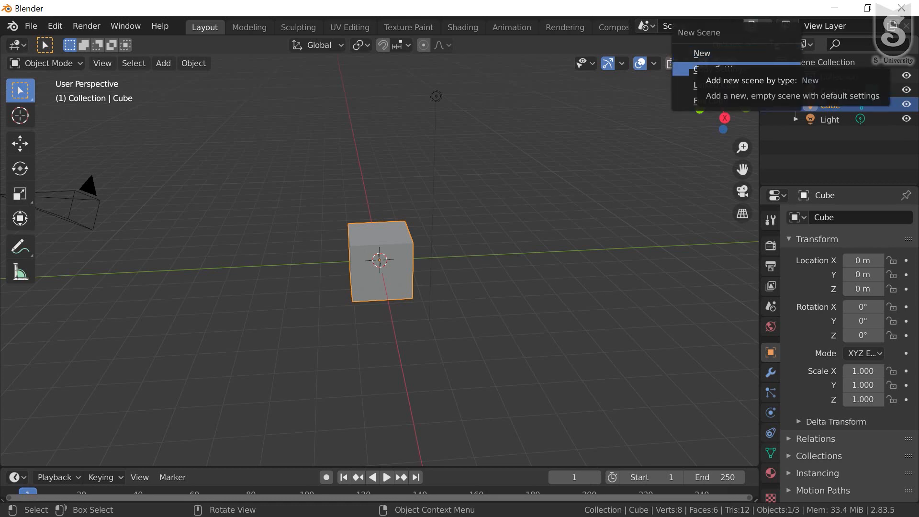
pyautogui.click(708, 54)
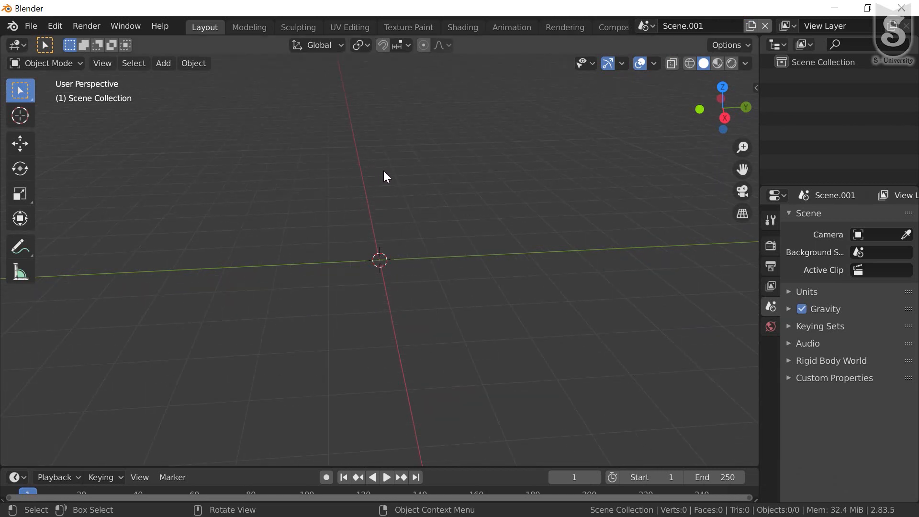
# - Add a Monkey mesh to the empty scene and view it from the front
pyautogui.moveTo(382, 177)
pyautogui.mouseDown(button='middle')
pyautogui.moveTo(390, 185)
pyautogui.moveTo(369, 174)
pyautogui.moveTo(384, 174)
pyautogui.moveTo(376, 171)
pyautogui.moveTo(378, 187)
pyautogui.mouseUp(button='middle')
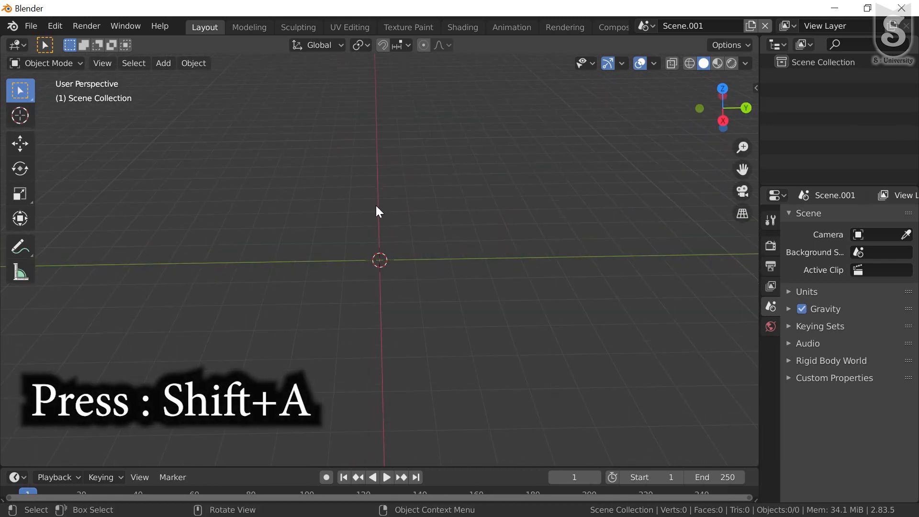
pyautogui.hotkey('shift', 'a')
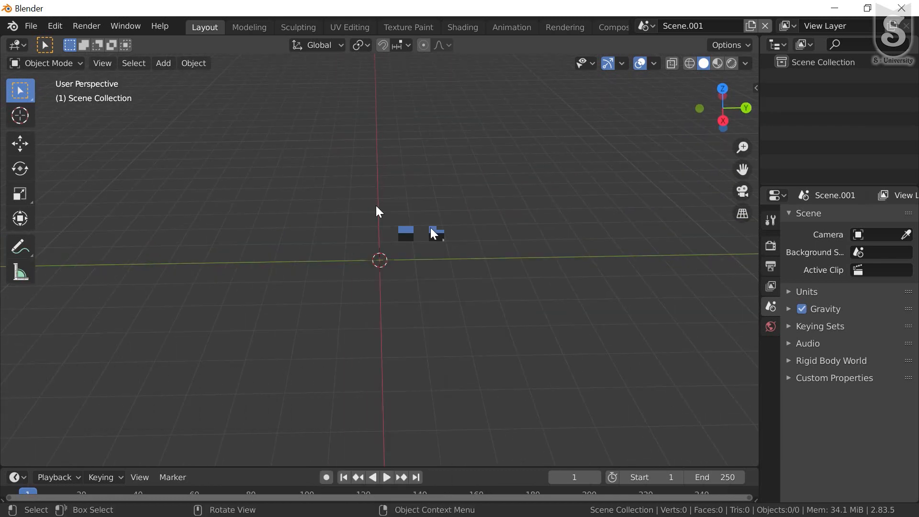
pyautogui.click(475, 362)
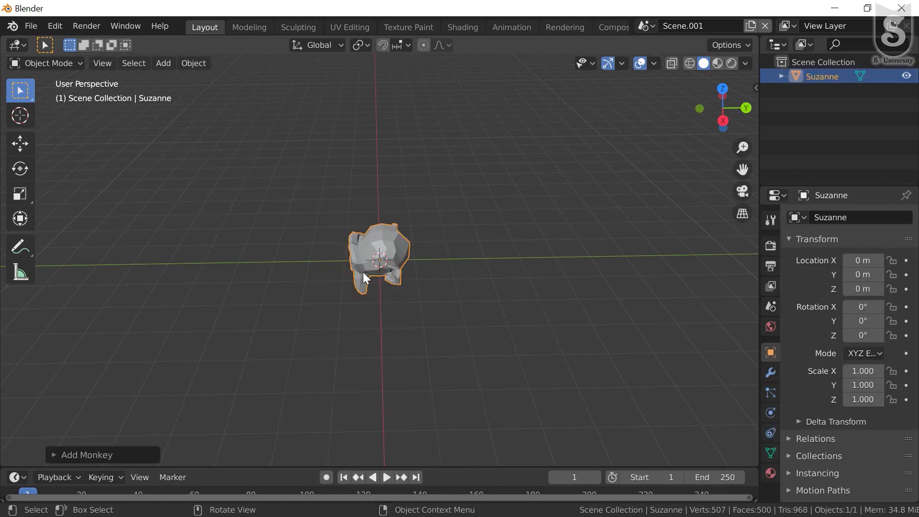
pyautogui.moveTo(362, 272); pyautogui.dragTo(375, 308, button='middle')
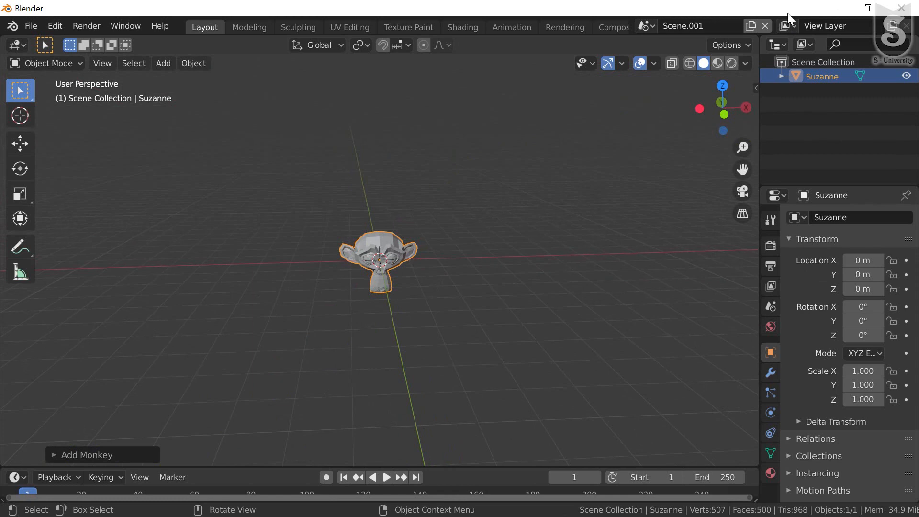
# - Switch to the original Scene to compare its contents, and return to Scene.001
pyautogui.click(645, 25)
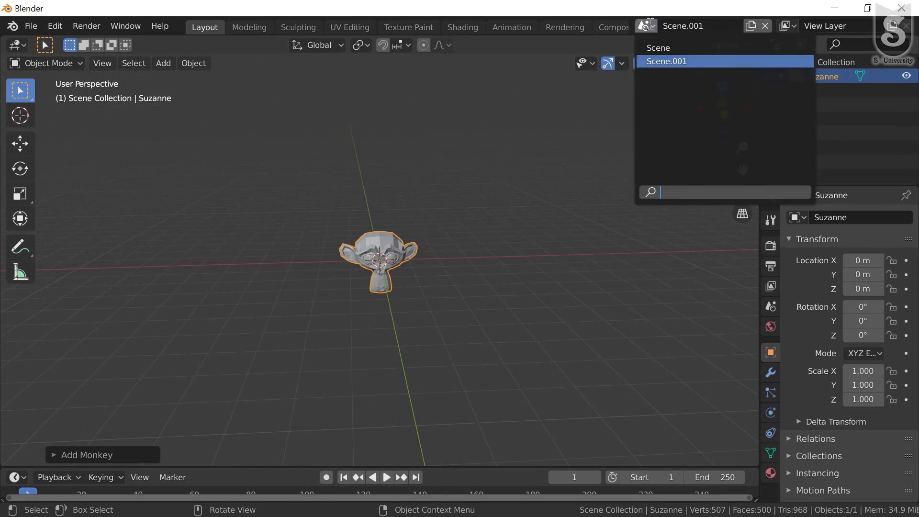
pyautogui.click(666, 48)
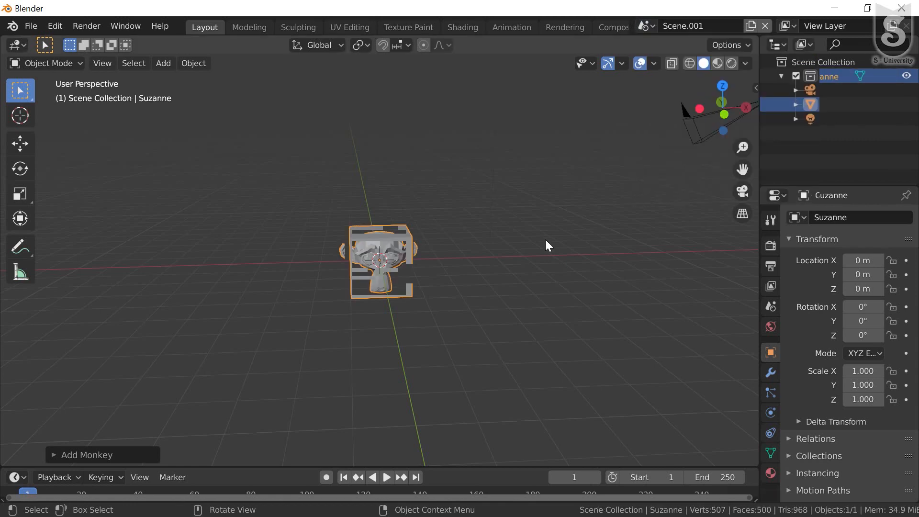
pyautogui.click(646, 26)
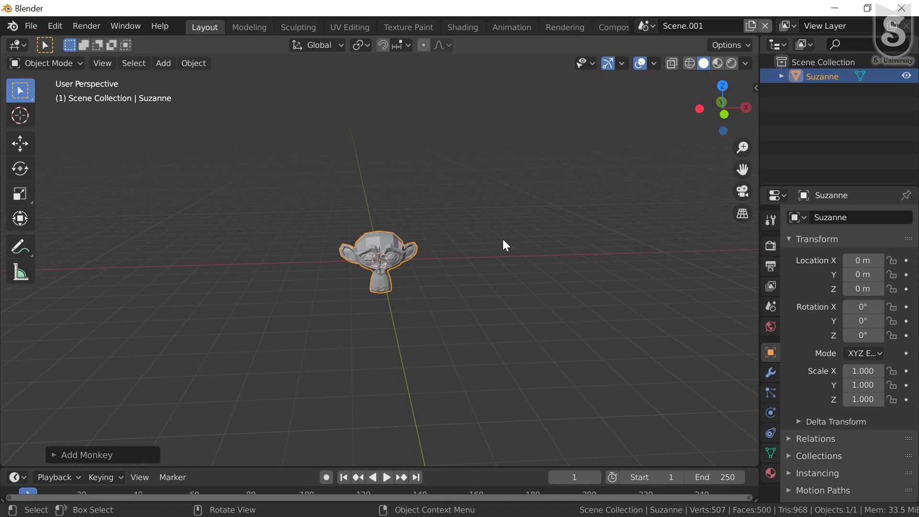
# - Link the monkey object to the original Scene with the Objects to Scene link option
pyautogui.scroll(2, 368, 254)
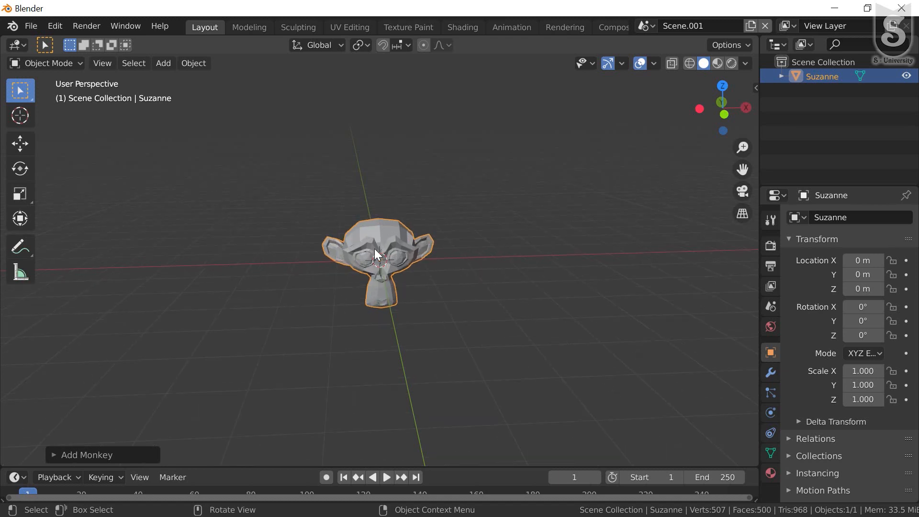
pyautogui.middleClick(379, 249)
pyautogui.moveTo(381, 239); pyautogui.dragTo(383, 237, button='middle')
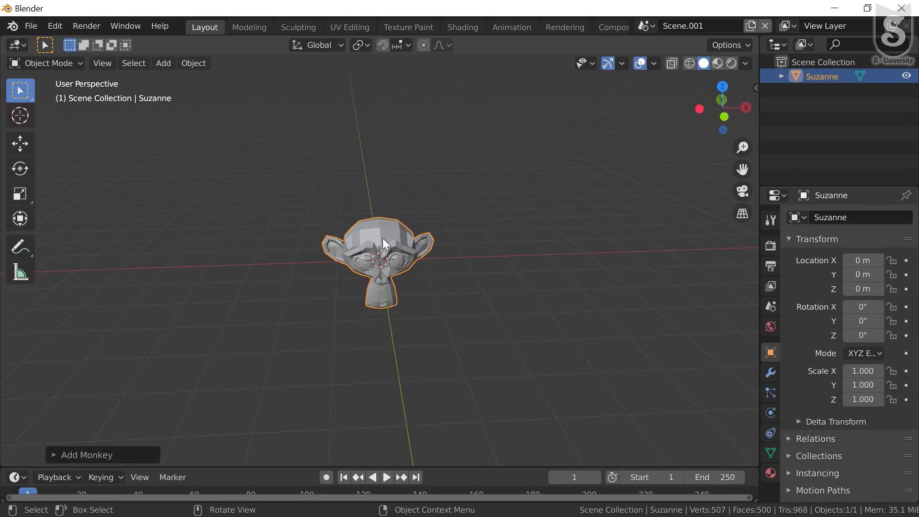
pyautogui.click(485, 237)
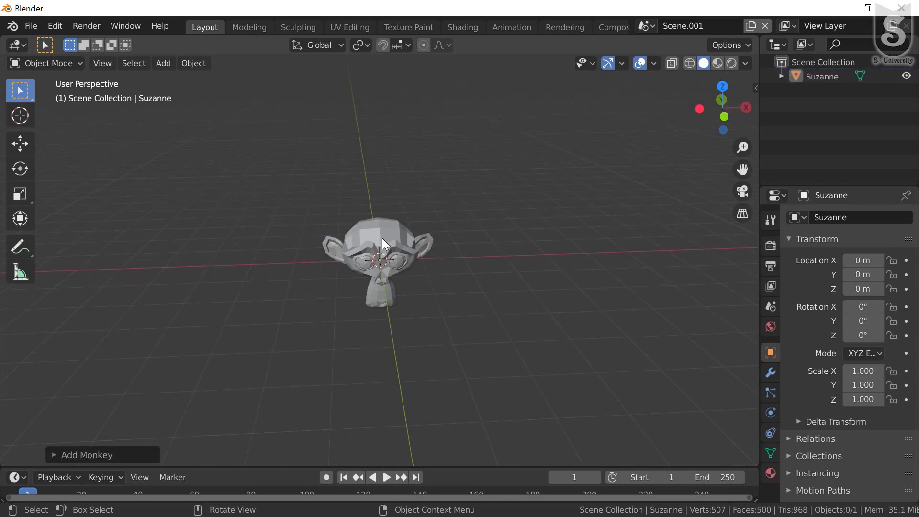
pyautogui.click(382, 238)
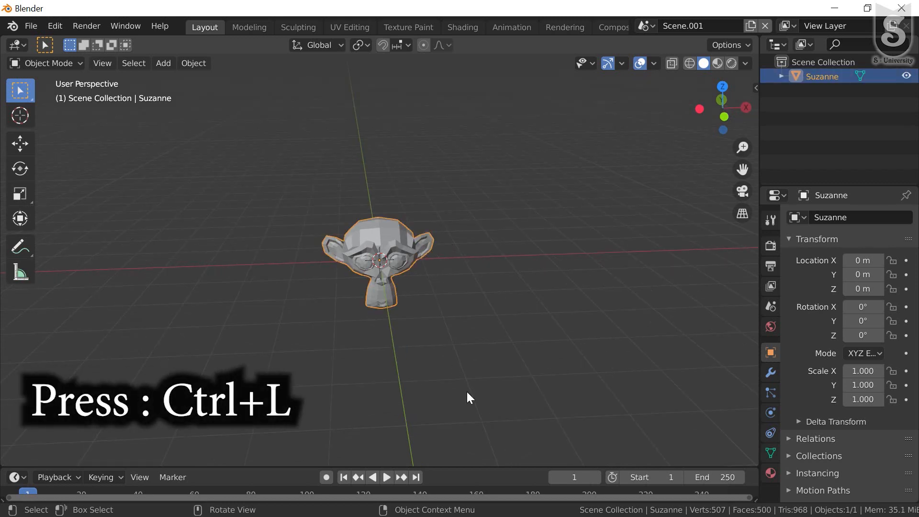
pyautogui.hotkey('ctrl', 'l')
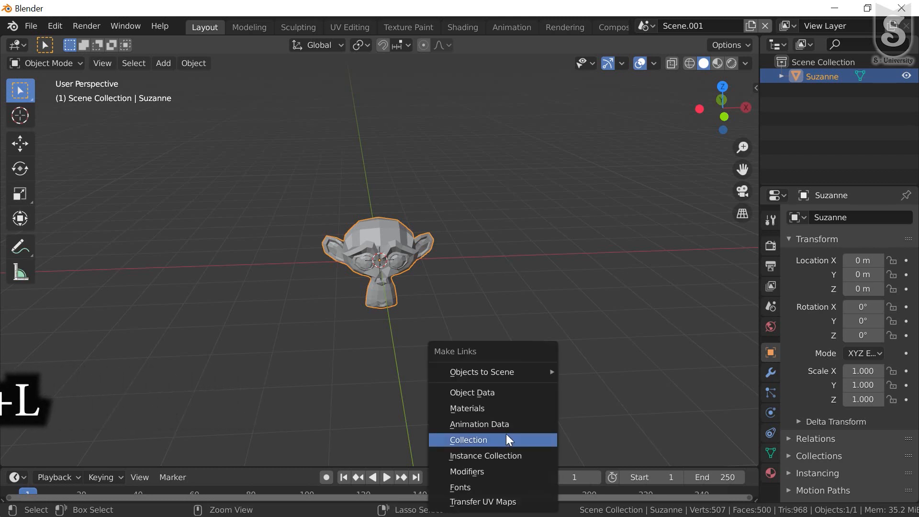
pyautogui.moveTo(498, 375)
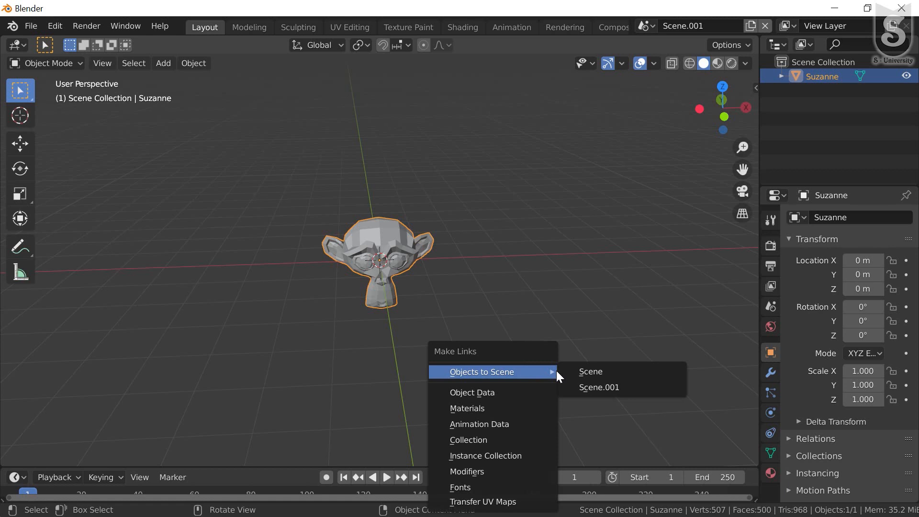
pyautogui.click(593, 370)
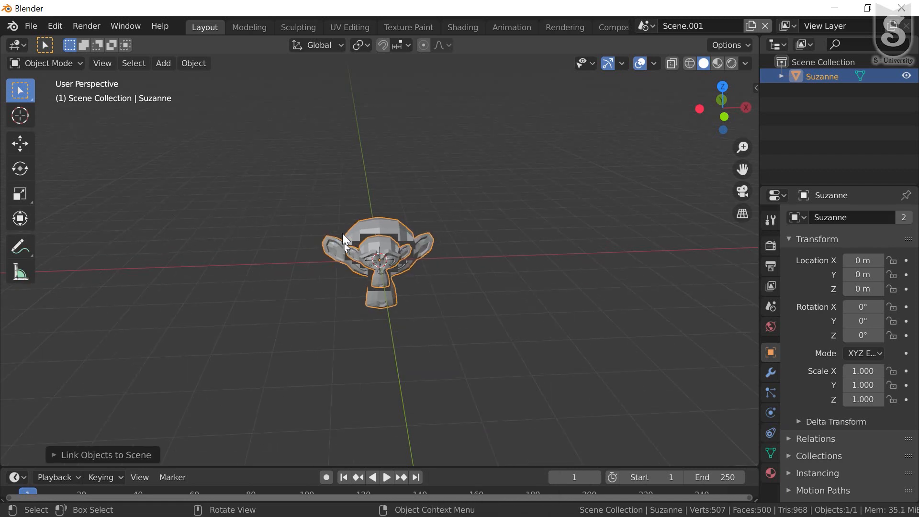
# - Switch to the original Scene and move the cube and linked monkey together about 0.26 m along the X axis
pyautogui.click(645, 25)
pyautogui.click(657, 49)
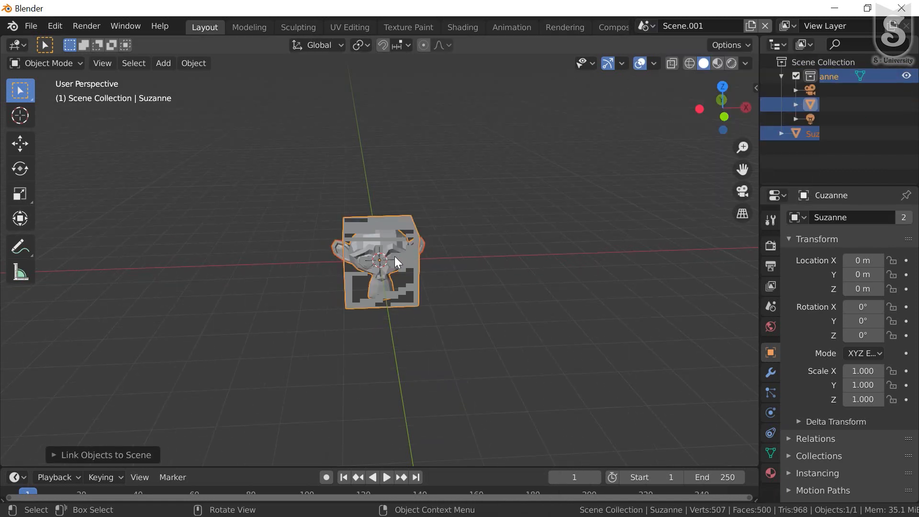
pyautogui.moveTo(395, 257)
pyautogui.mouseDown(button='middle')
pyautogui.moveTo(448, 235)
pyautogui.moveTo(390, 249)
pyautogui.moveTo(386, 259)
pyautogui.moveTo(392, 245)
pyautogui.mouseUp(button='middle')
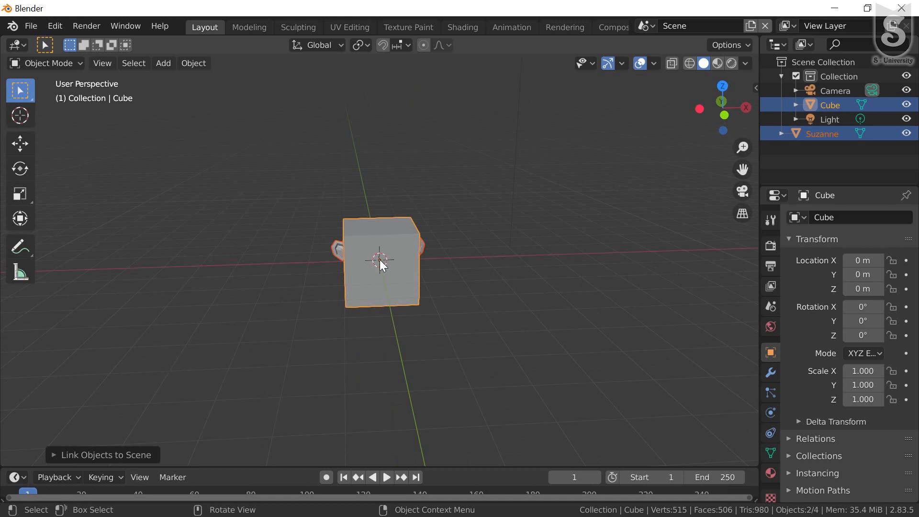
pyautogui.press('g')
pyautogui.rightClick(380, 259)
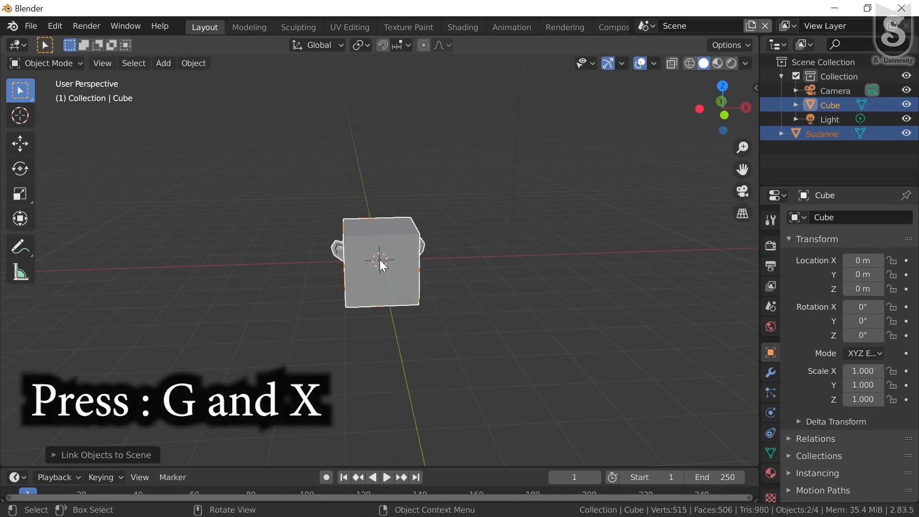
pyautogui.press('g')
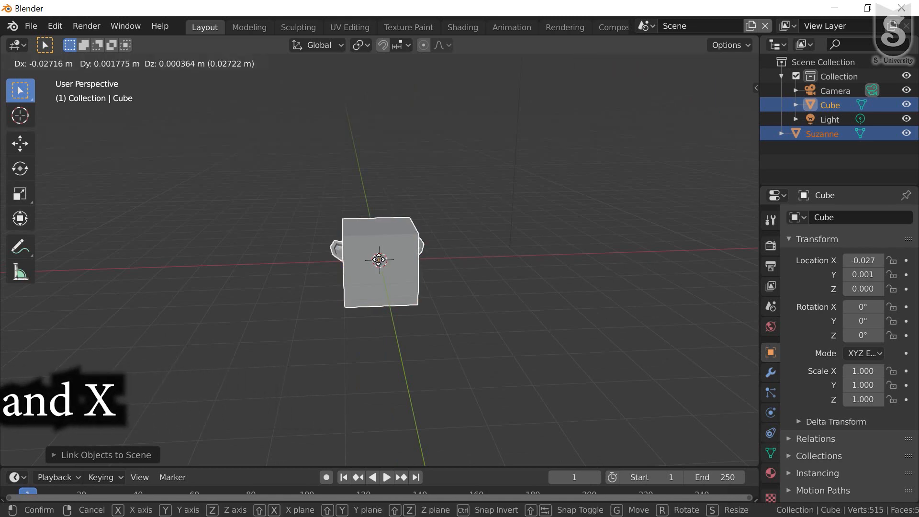
pyautogui.press('x')
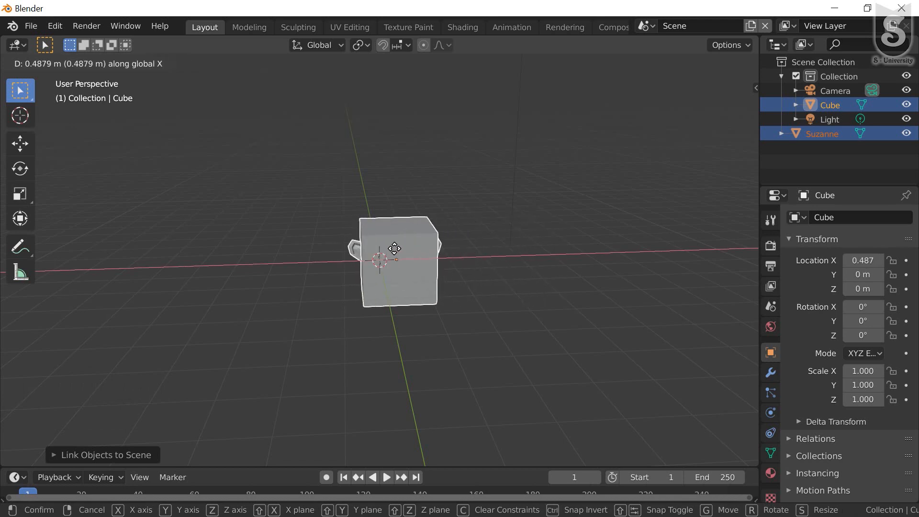
pyautogui.click(388, 249)
# - Move only the monkey along the X axis by about 5.5 m, clear of the cube
pyautogui.click(344, 249)
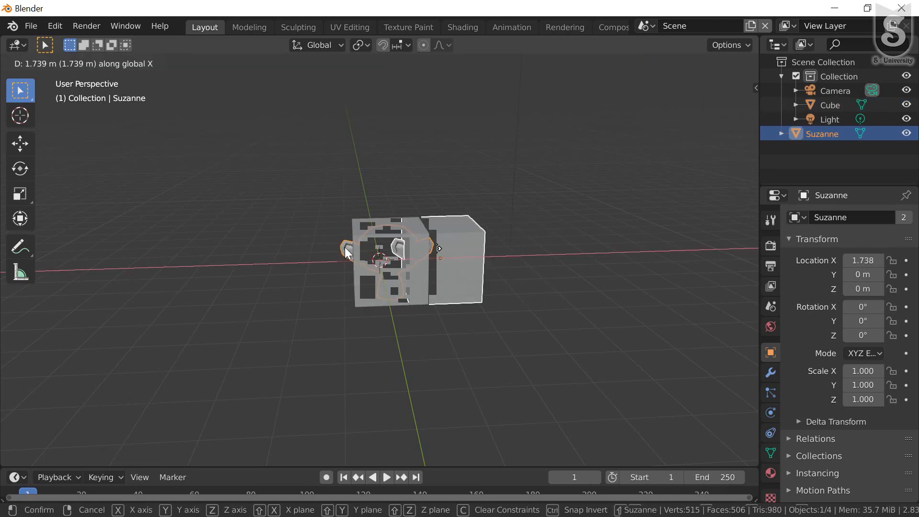
pyautogui.press('g')
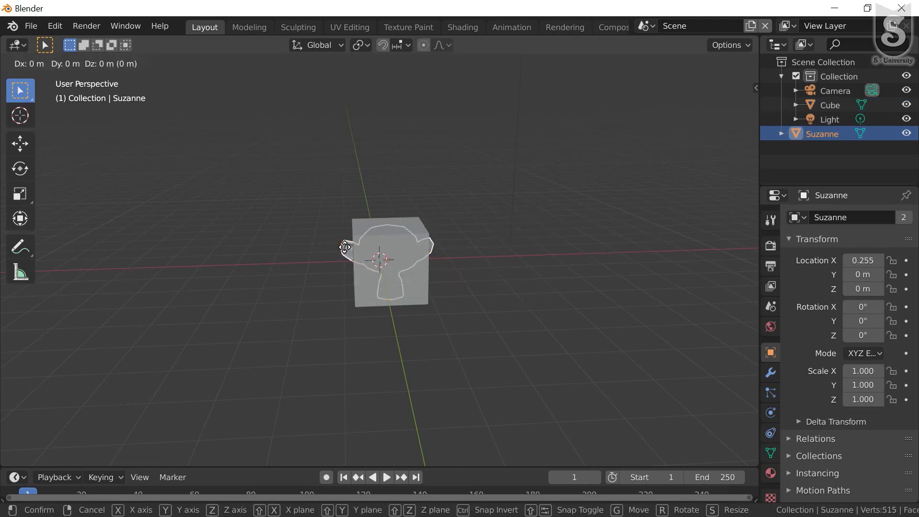
pyautogui.press('x')
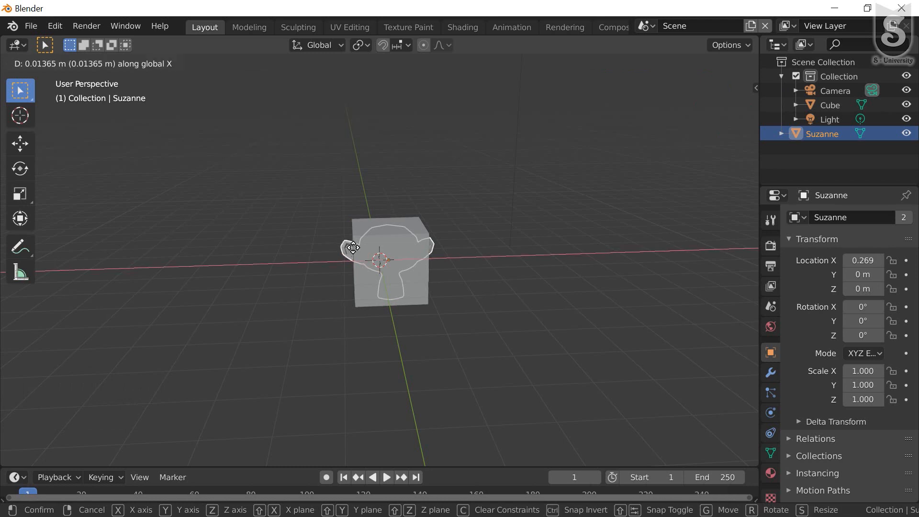
pyautogui.click(534, 244)
pyautogui.moveTo(533, 241); pyautogui.dragTo(499, 255, button='middle')
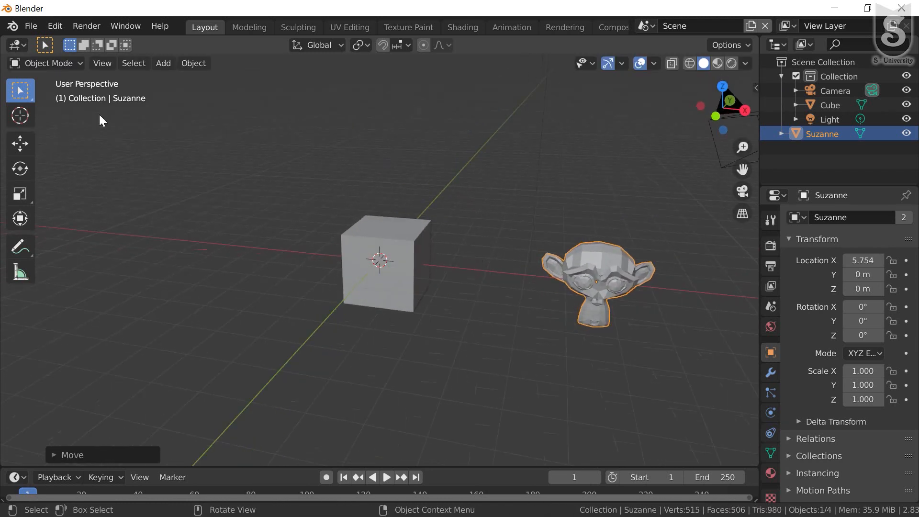
# - Enter Edit Mode on the monkey and pull one ear vertex upward by about 3.5 m into a long spike
pyautogui.click(43, 63)
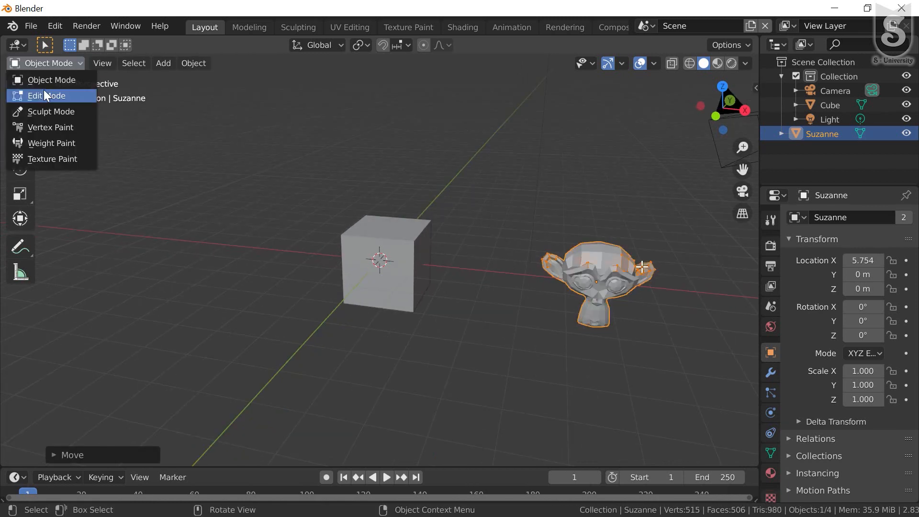
pyautogui.click(46, 95)
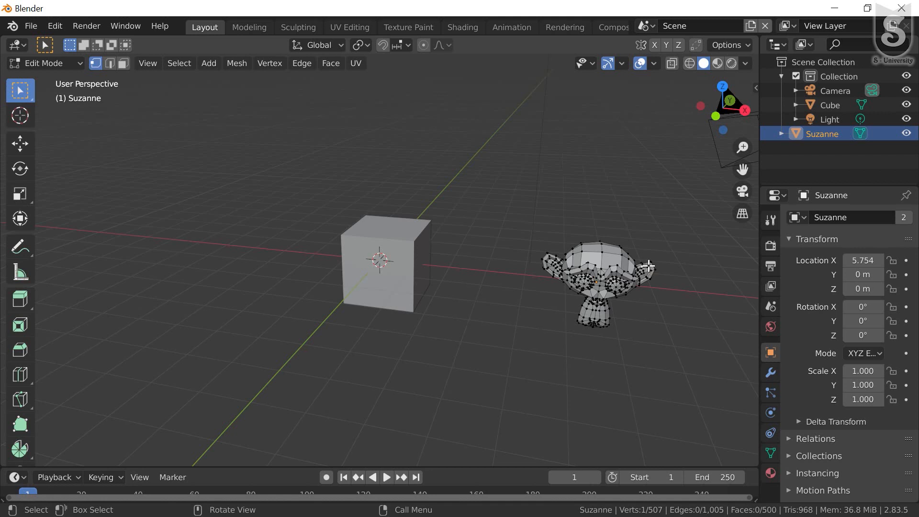
pyautogui.press('g')
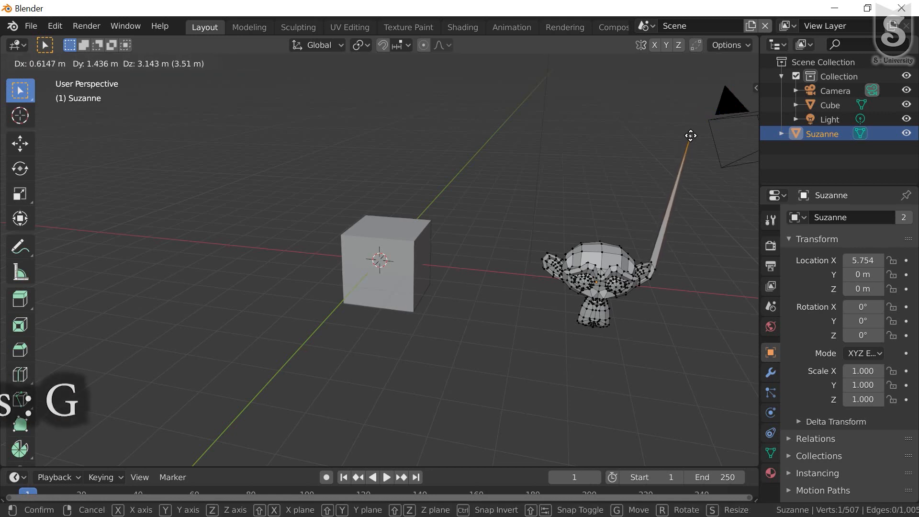
pyautogui.click(689, 135)
pyautogui.moveTo(621, 265); pyautogui.dragTo(653, 274, button='middle')
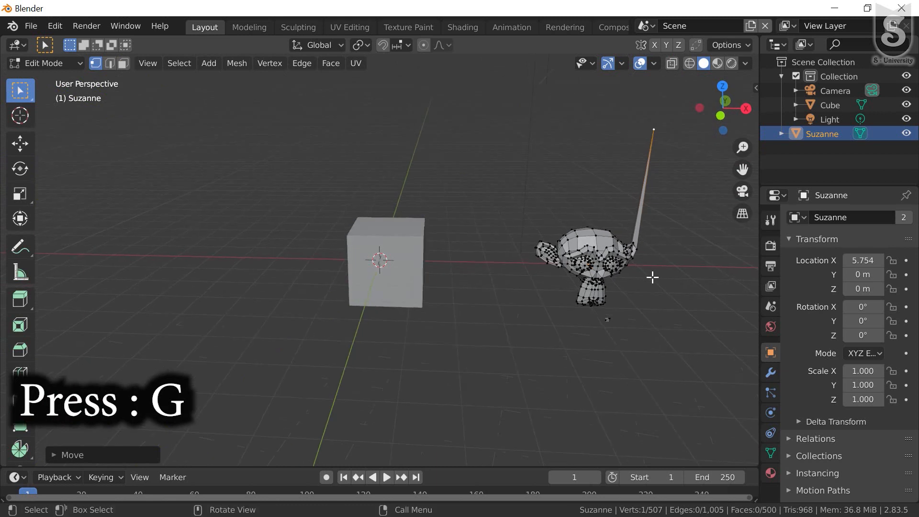
# - Switch to Scene.001 to check the edited monkey and return it to Object Mode
pyautogui.click(652, 23)
pyautogui.click(647, 23)
pyautogui.click(647, 26)
pyautogui.click(664, 61)
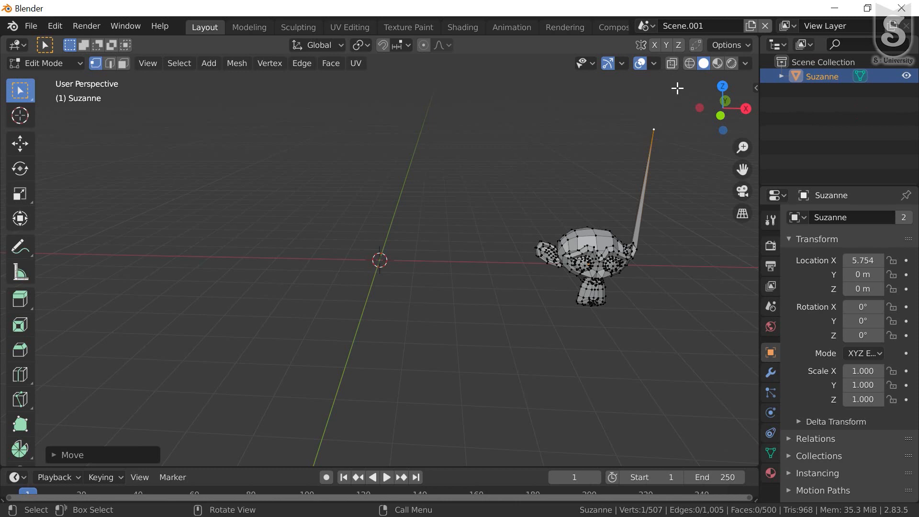
pyautogui.moveTo(663, 209); pyautogui.dragTo(329, 155, button='middle')
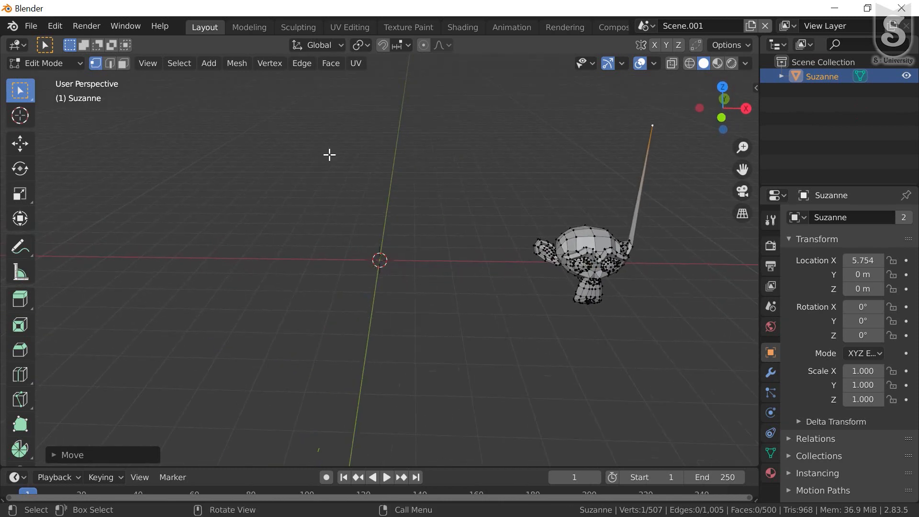
pyautogui.click(69, 63)
pyautogui.click(57, 83)
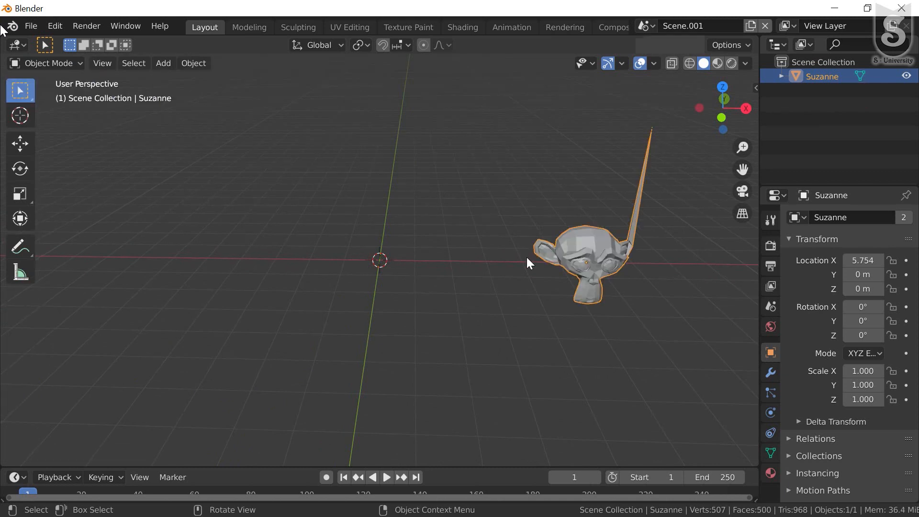
pyautogui.scroll(-4, 617, 228)
pyautogui.scroll(2, 555, 262)
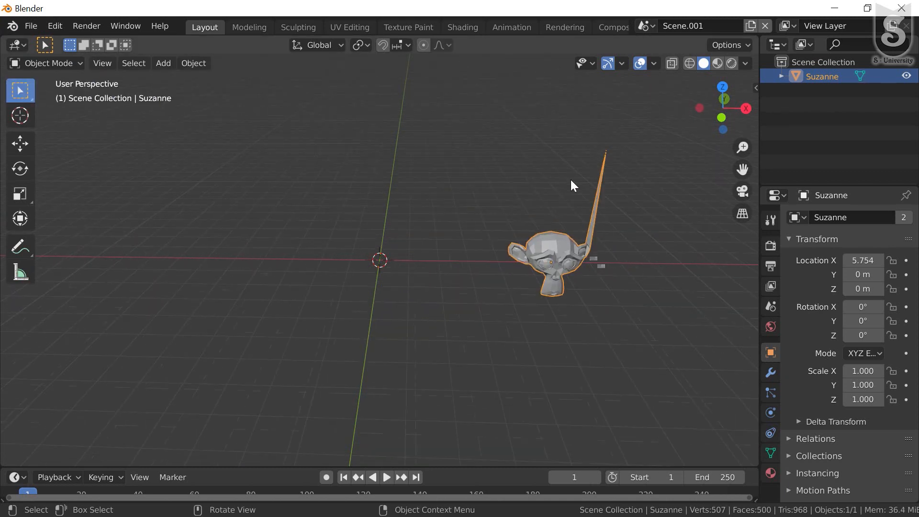
# - Switch back to the original Scene and select the cube and the linked monkey in turn to compare them
pyautogui.click(687, 25)
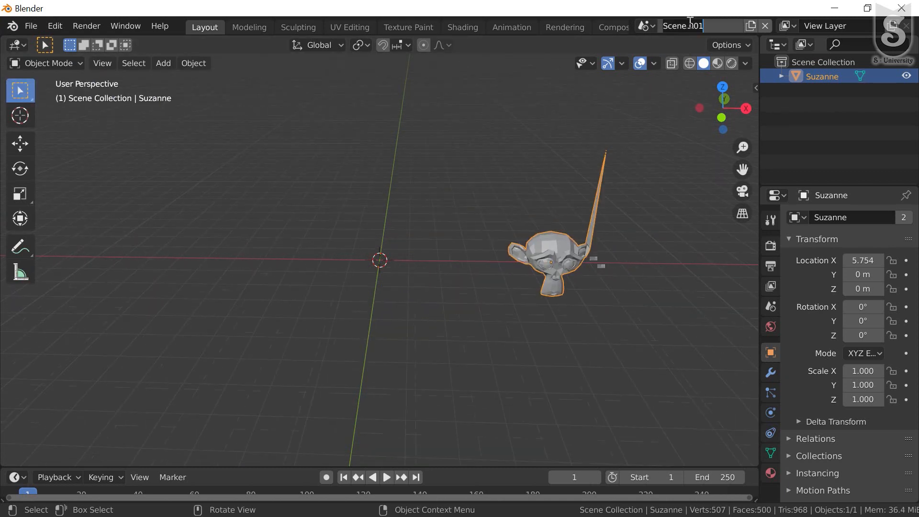
pyautogui.click(642, 24)
pyautogui.click(670, 48)
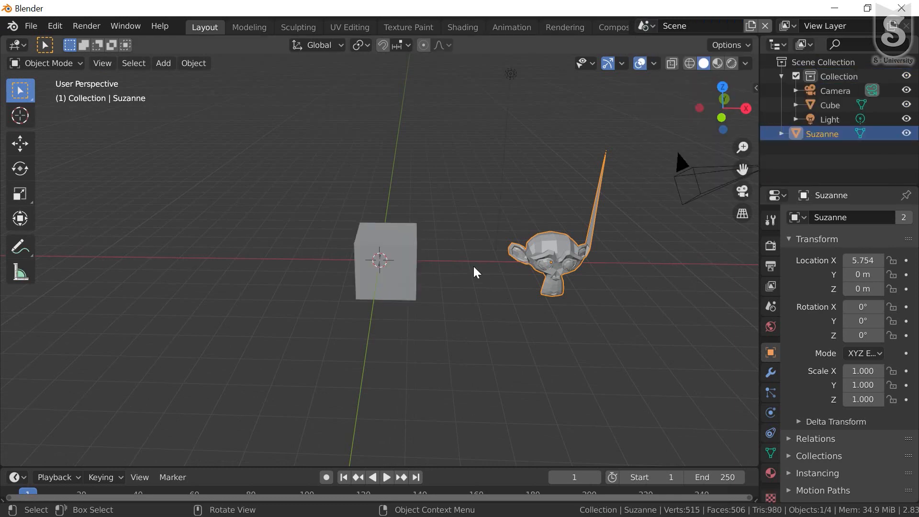
pyautogui.moveTo(534, 252); pyautogui.dragTo(580, 249, button='middle')
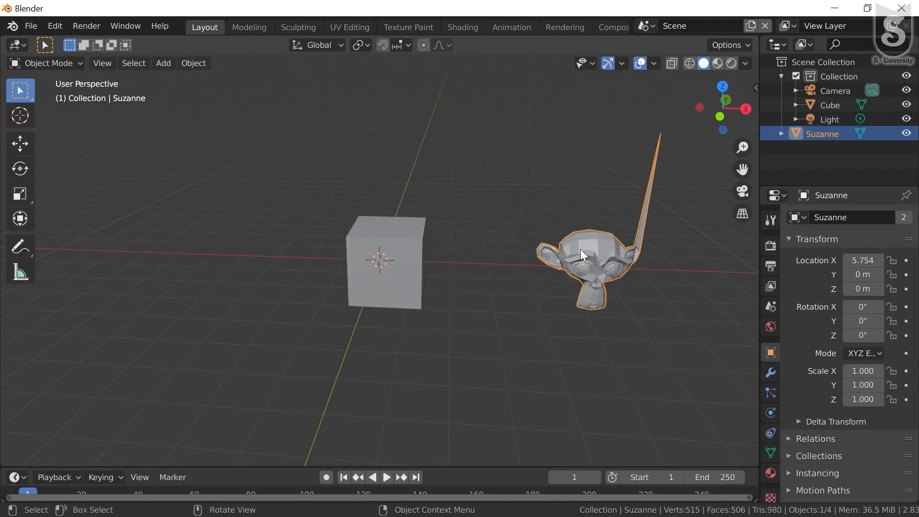
pyautogui.click(403, 257)
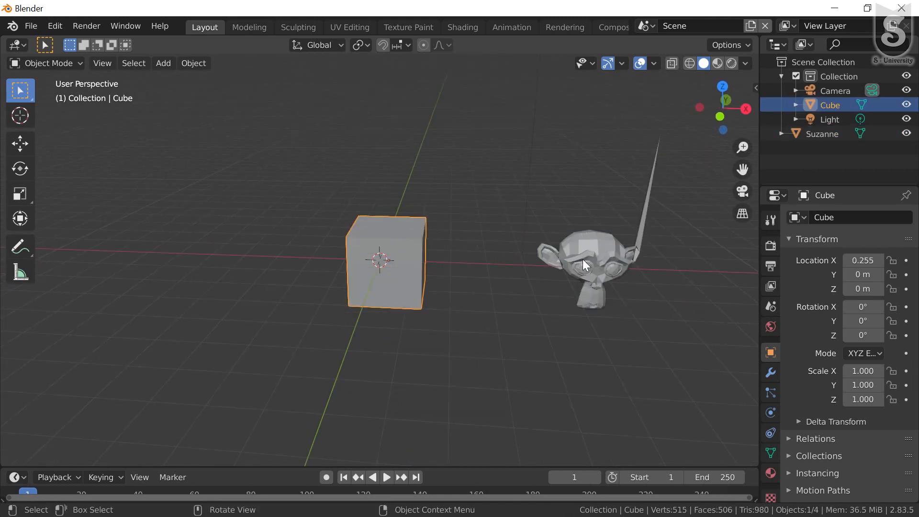
pyautogui.click(609, 251)
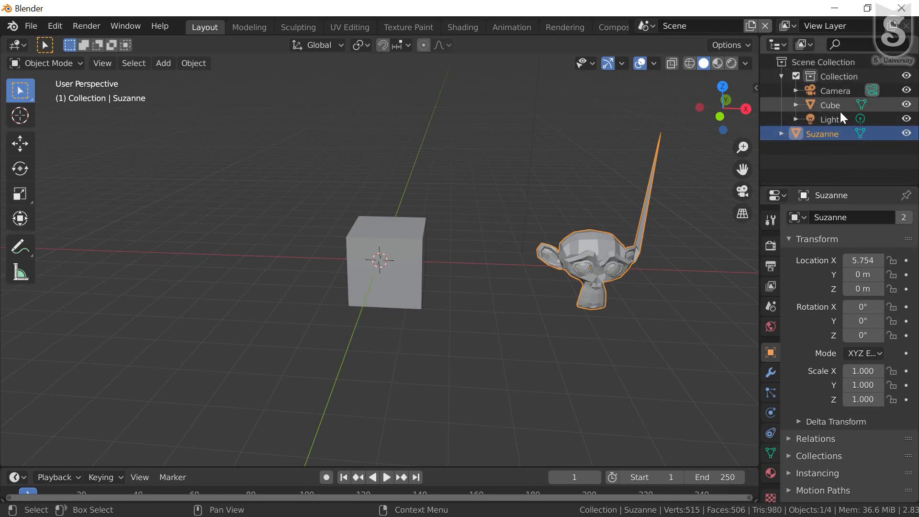
# - Rename the view layer as Layer
pyautogui.click(828, 26)
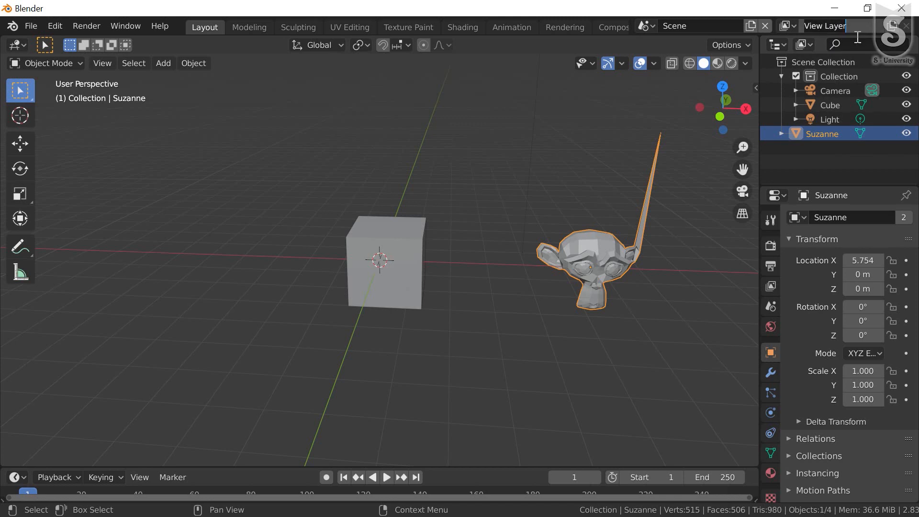
pyautogui.hotkey('ctrl', 'a')
pyautogui.write('Layer')
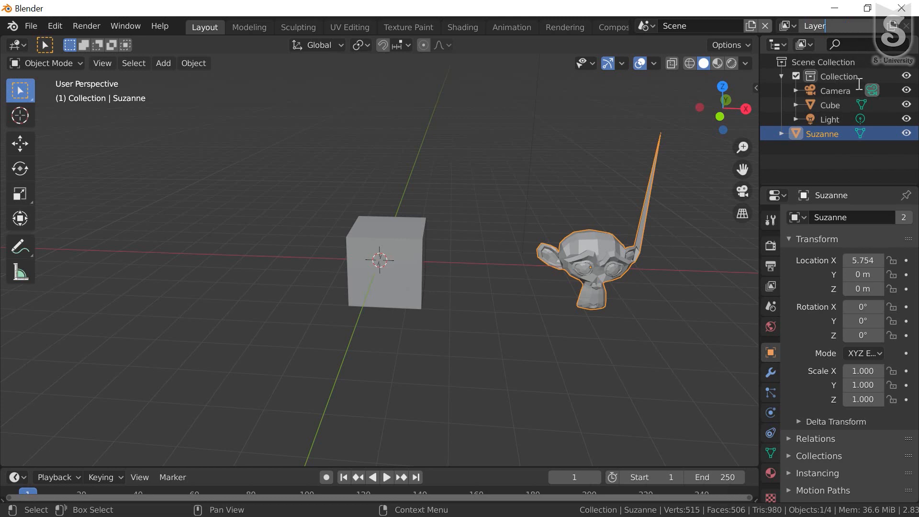
pyautogui.press('Return')
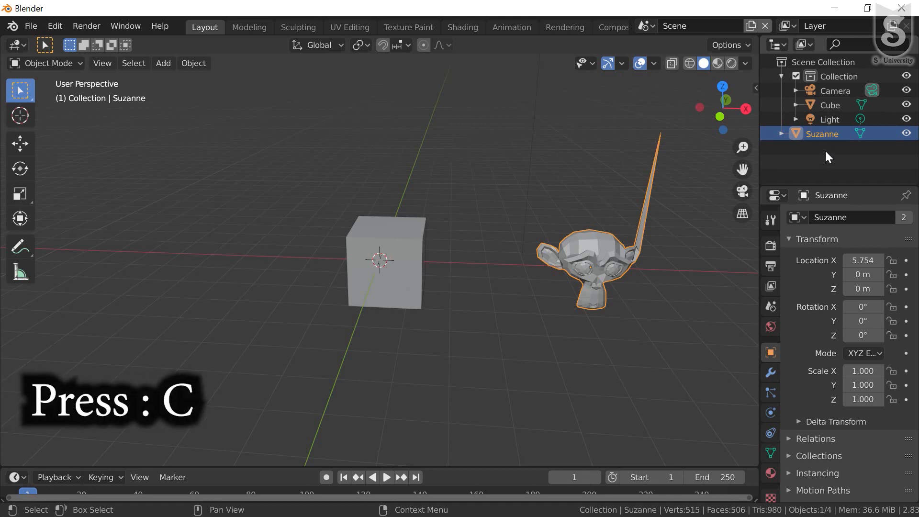
# - Move the monkey into a new second collection and hide that collection in the viewport
pyautogui.press('c')
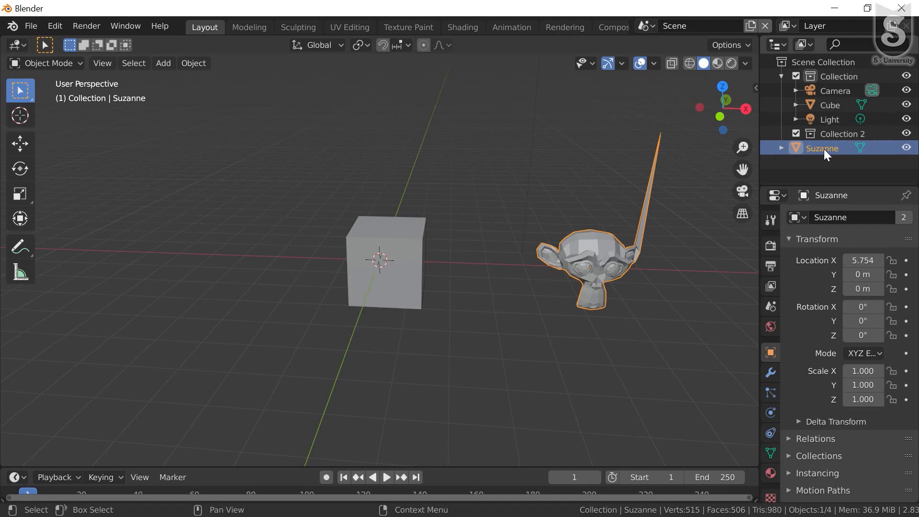
pyautogui.moveTo(824, 148)
pyautogui.mouseDown()
pyautogui.moveTo(826, 138)
pyautogui.moveTo(812, 136)
pyautogui.mouseUp()
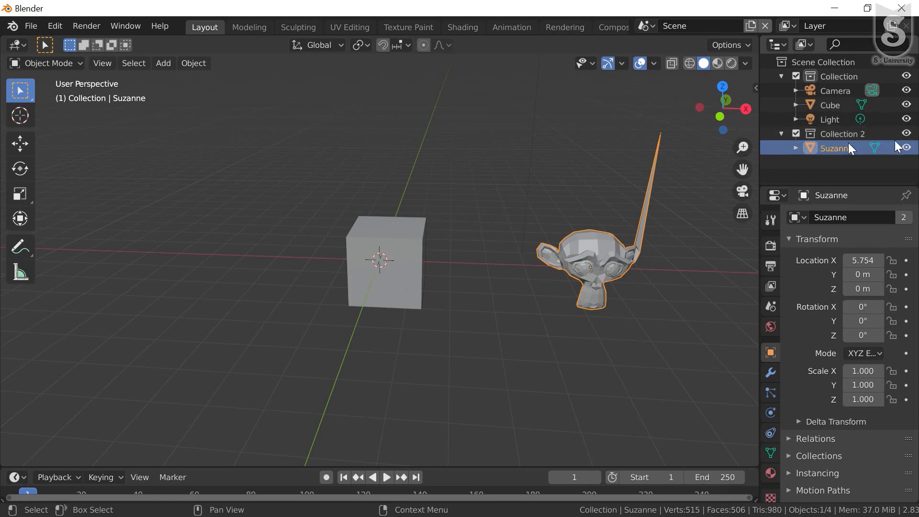
pyautogui.click(905, 134)
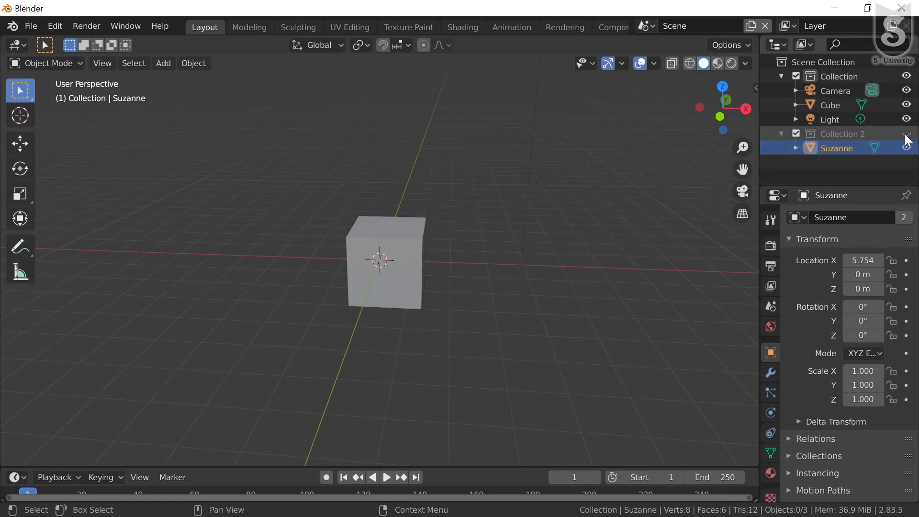
# - Show Collection 2 in the viewport again and toggle the first collection's visibility off and back on
pyautogui.click(905, 135)
pyautogui.click(906, 134)
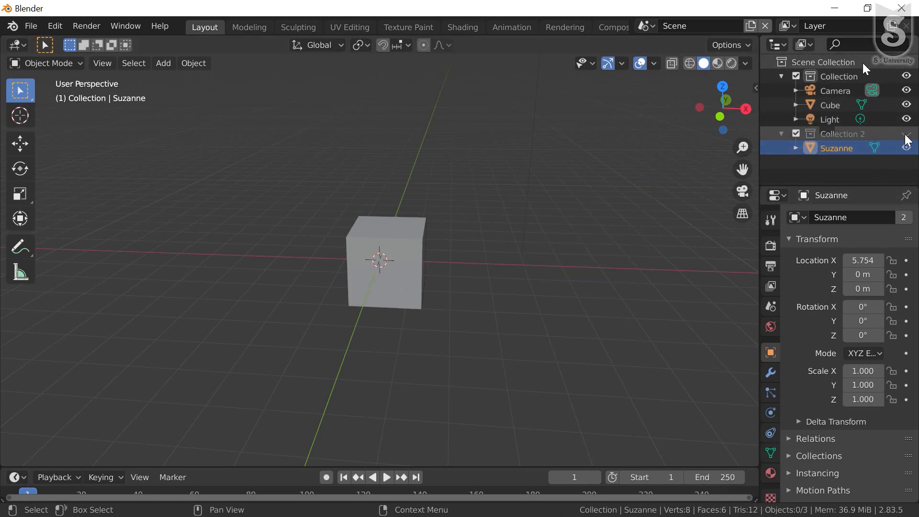
pyautogui.click(906, 134)
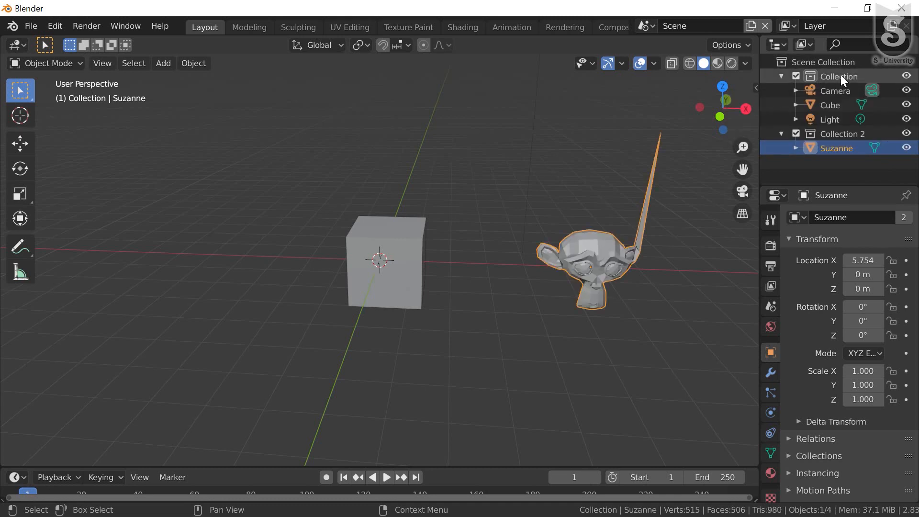
pyautogui.click(907, 77)
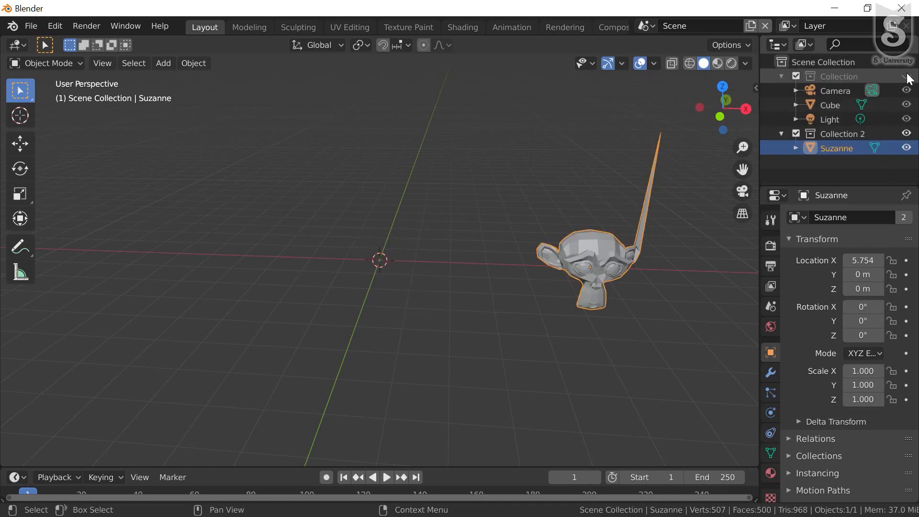
pyautogui.click(907, 77)
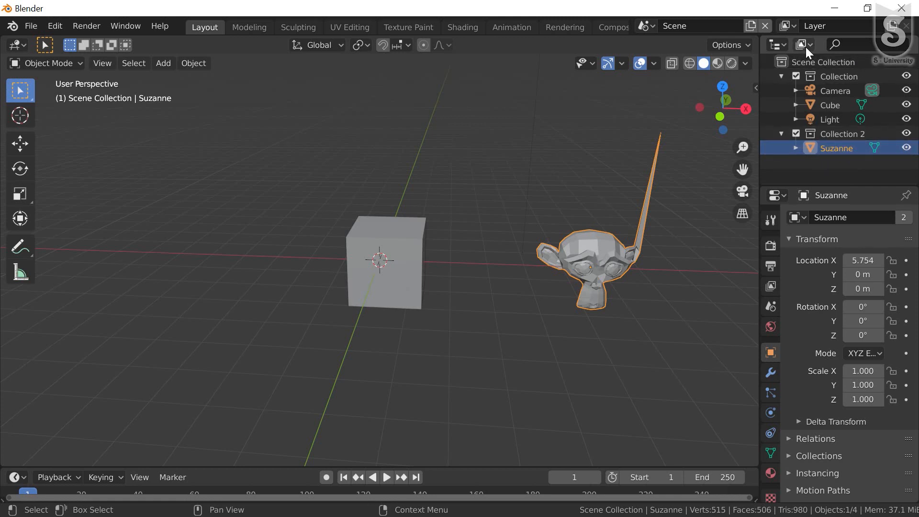
# - Add a new view layer to the current scene using the New option
pyautogui.click(829, 130)
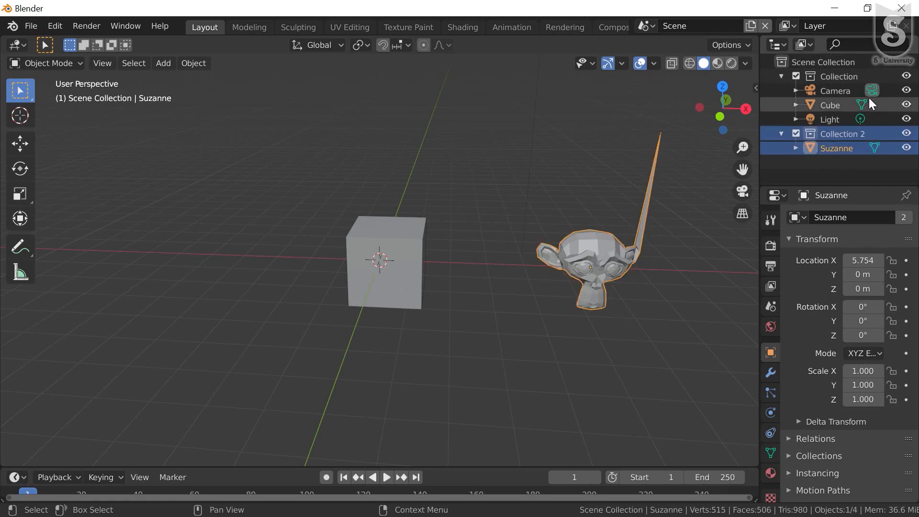
pyautogui.click(829, 130)
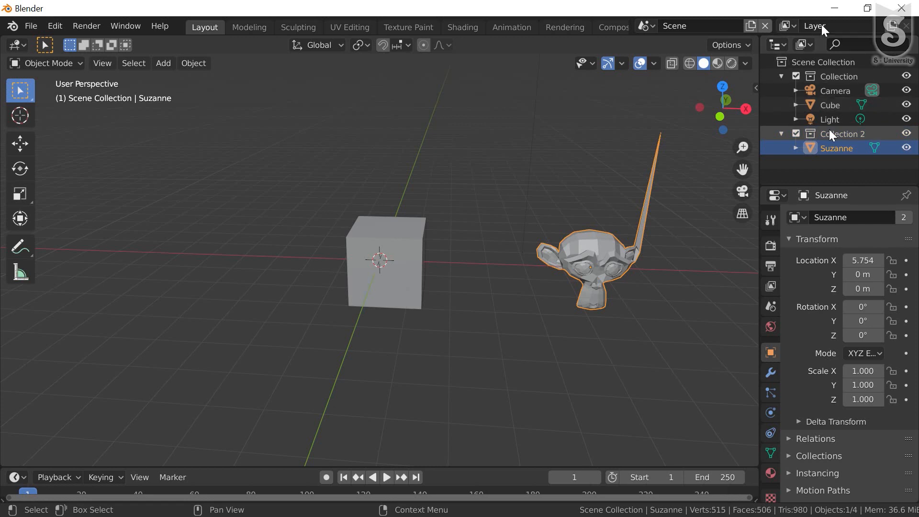
pyautogui.click(790, 26)
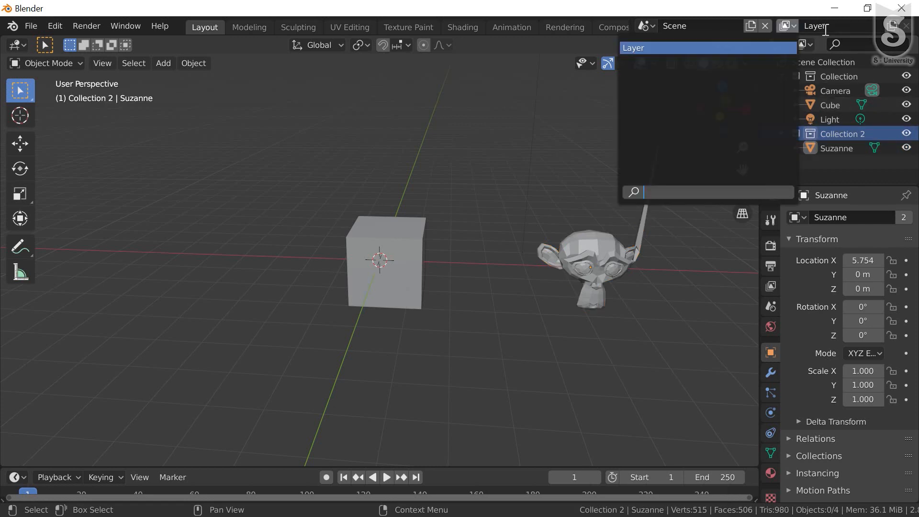
pyautogui.click(787, 26)
pyautogui.click(893, 27)
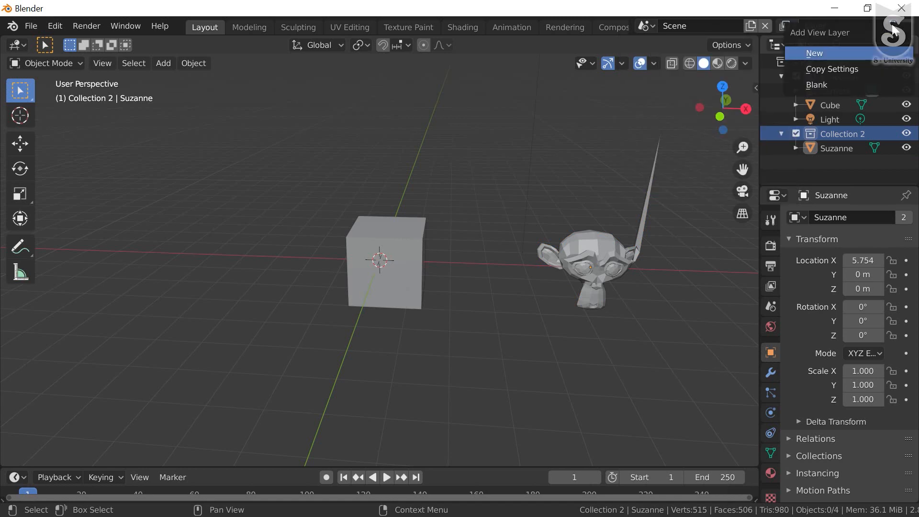
pyautogui.click(825, 50)
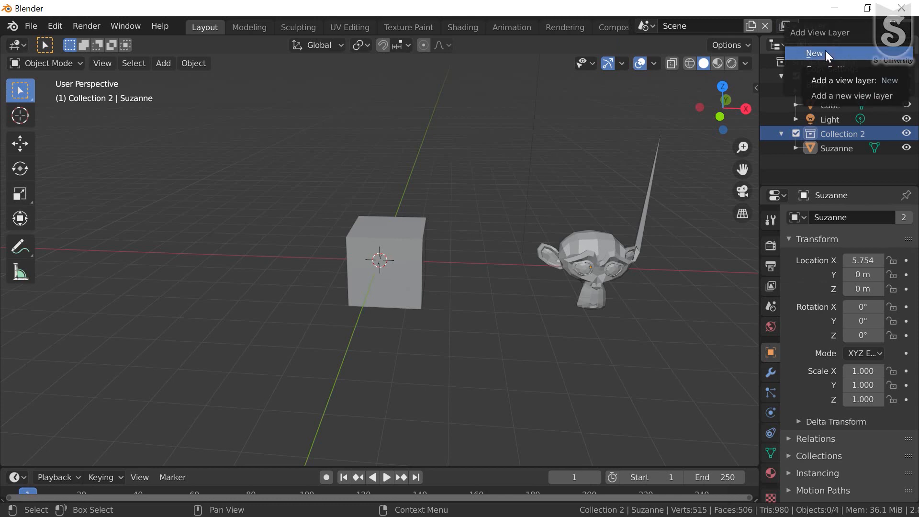
pyautogui.click(825, 50)
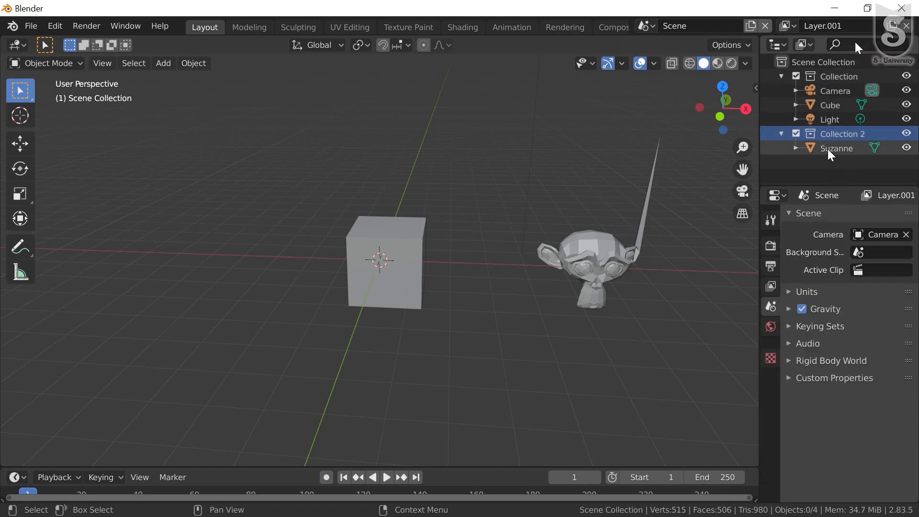
# - Widen the outliner and create a third collection, Collection 3, directly under the Scene Collection
pyautogui.click(805, 164)
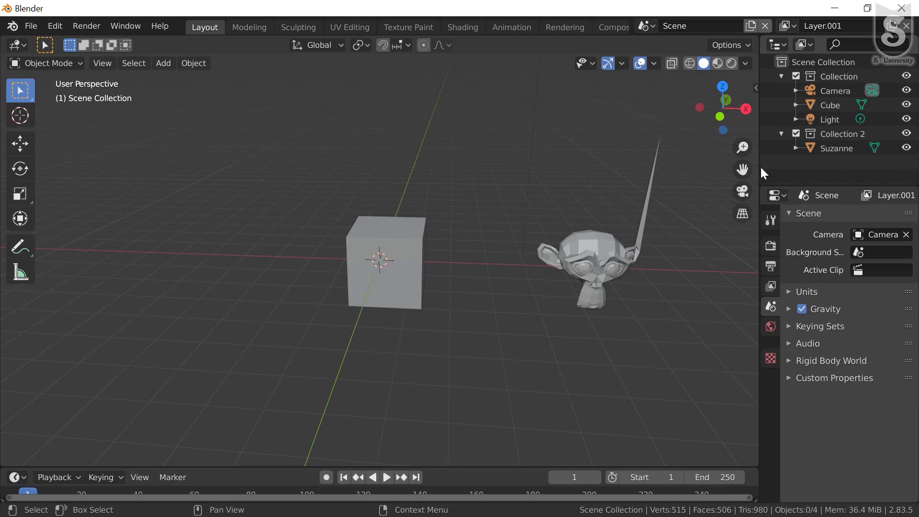
pyautogui.moveTo(761, 168); pyautogui.dragTo(675, 160)
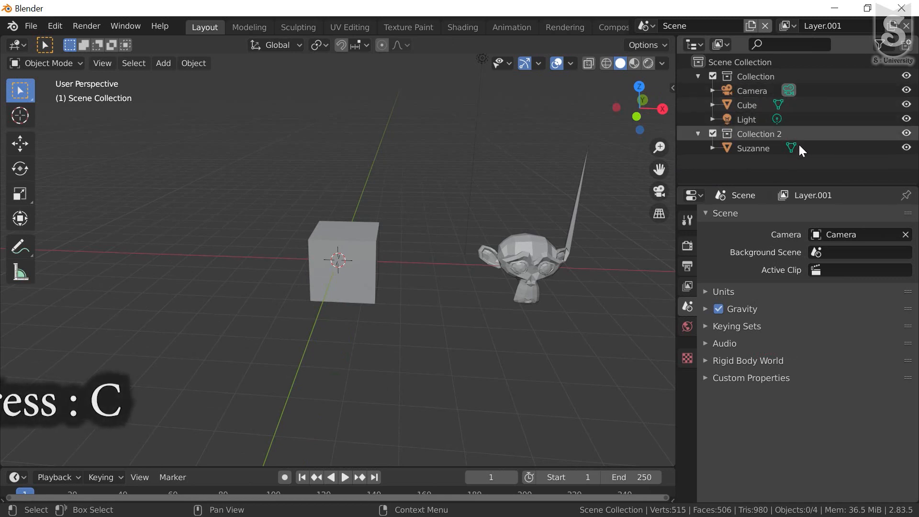
pyautogui.press('c')
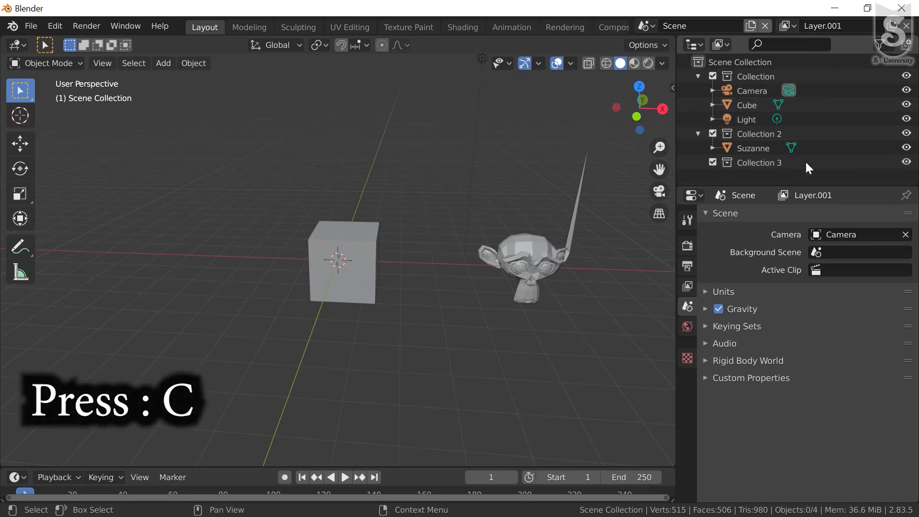
pyautogui.click(775, 163)
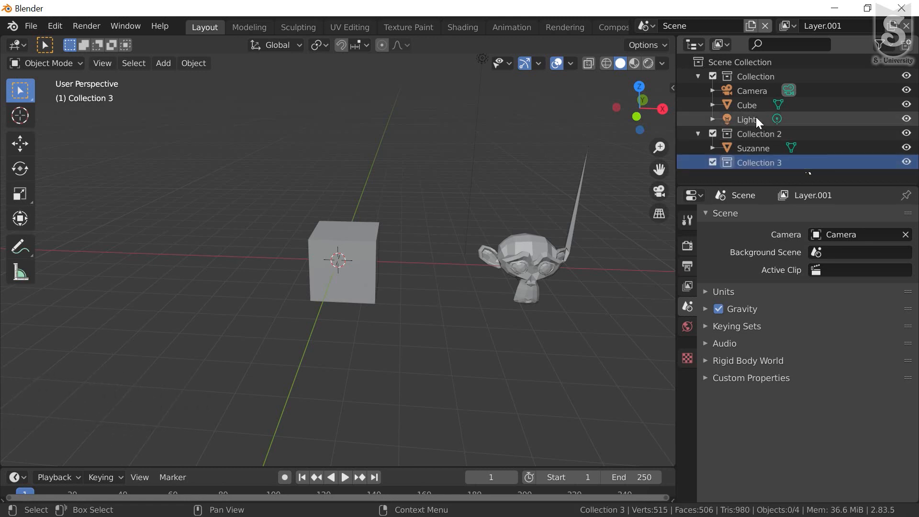
pyautogui.hotkey('ctrl', 'z')
pyautogui.hotkey('ctrl', 'shift', 'z')
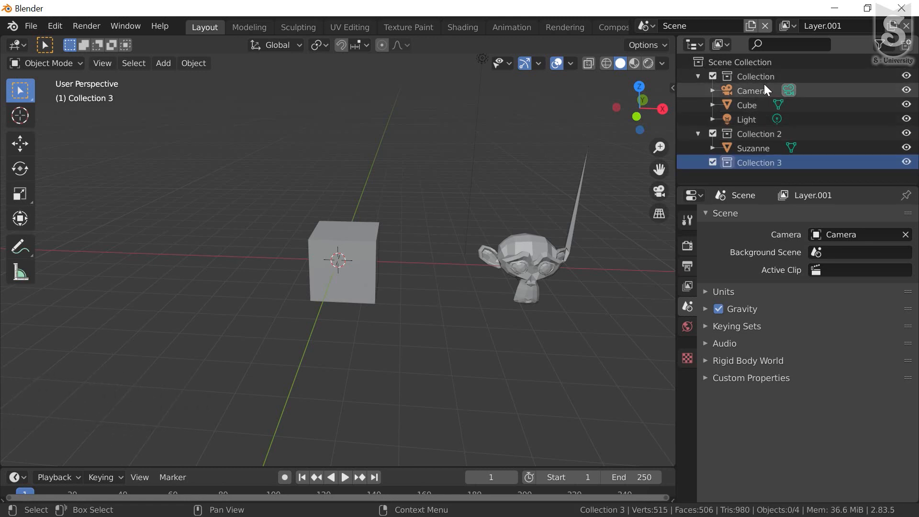
# - Move the light and the camera together from the first collection into Collection 3
pyautogui.click(760, 119)
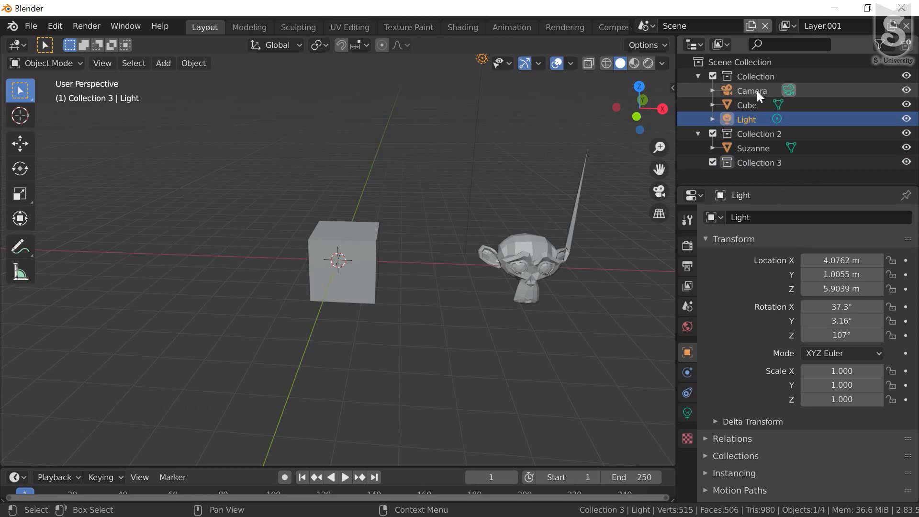
pyautogui.keyDown('ctrl'); pyautogui.click(757, 88); pyautogui.keyUp('ctrl')
pyautogui.keyDown('ctrl'); pyautogui.click(756, 89); pyautogui.keyUp('ctrl')
pyautogui.keyDown('ctrl'); pyautogui.click(757, 91); pyautogui.keyUp('ctrl')
pyautogui.moveTo(756, 91); pyautogui.dragTo(757, 163)
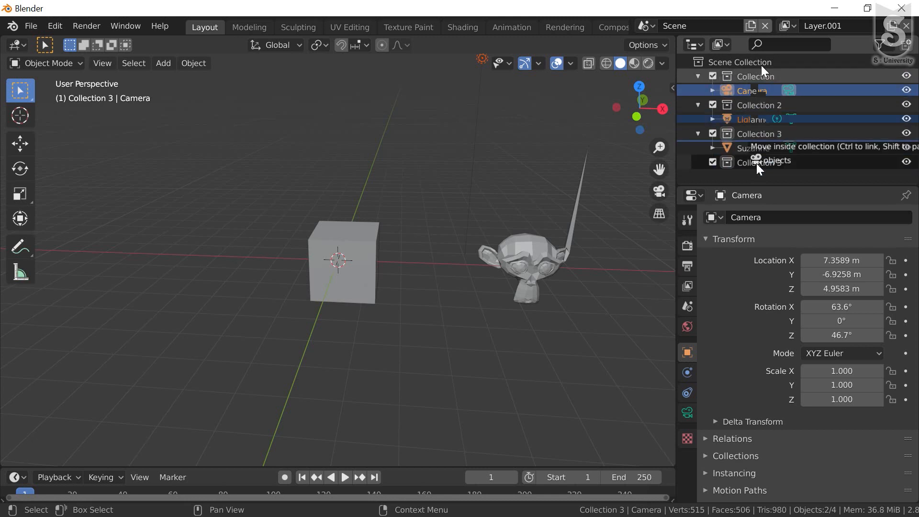
pyautogui.hotkey('ctrl', 'z')
pyautogui.hotkey('ctrl', 'shift', 'z')
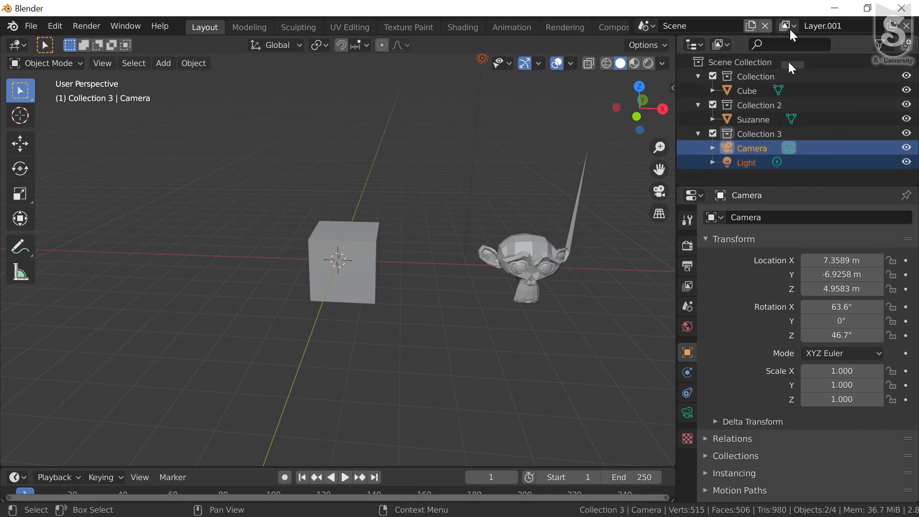
# - Switch back to the view layer named Layer and select the Suzanne object in Collection 2
pyautogui.click(823, 31)
pyautogui.press('Return')
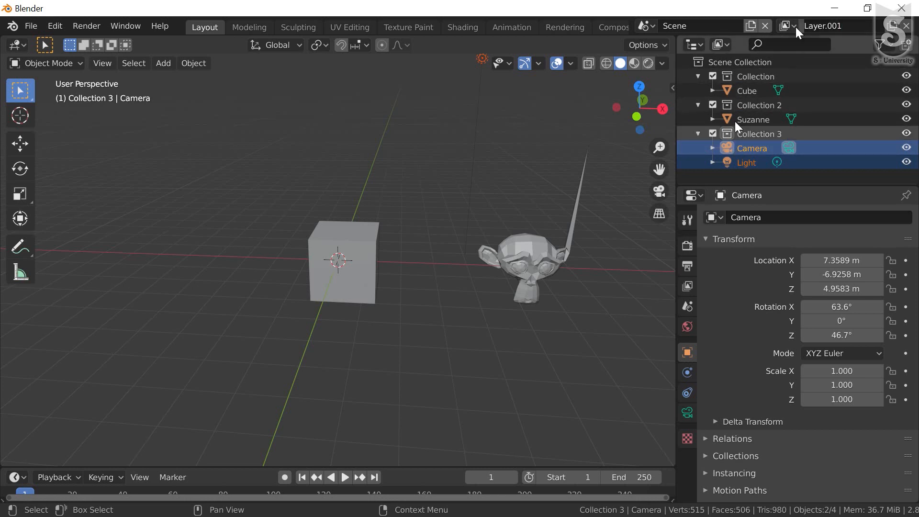
pyautogui.click(787, 25)
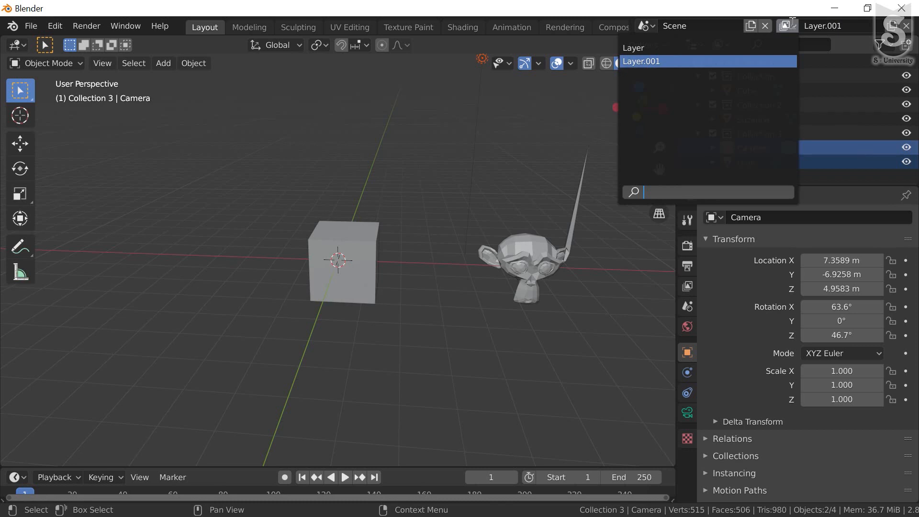
pyautogui.press('Up')
pyautogui.press('Return')
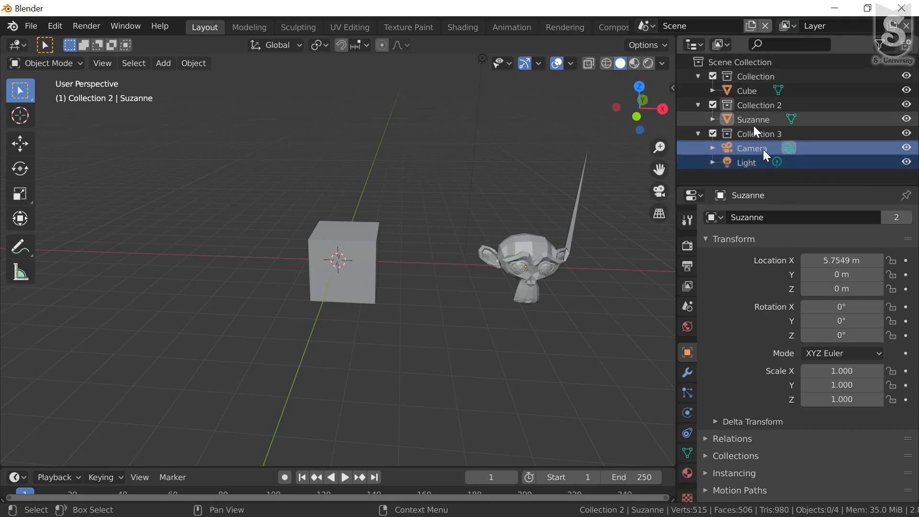
pyautogui.click(766, 120)
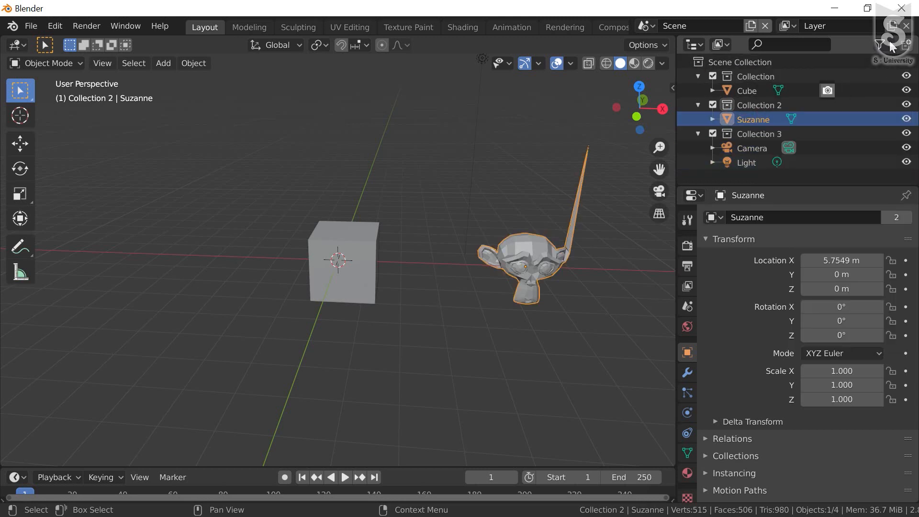
# - Display the render, holdout and indirect-only restriction toggles in the outliner and make Collection 2 a holdout
pyautogui.click(890, 41)
pyautogui.click(831, 90)
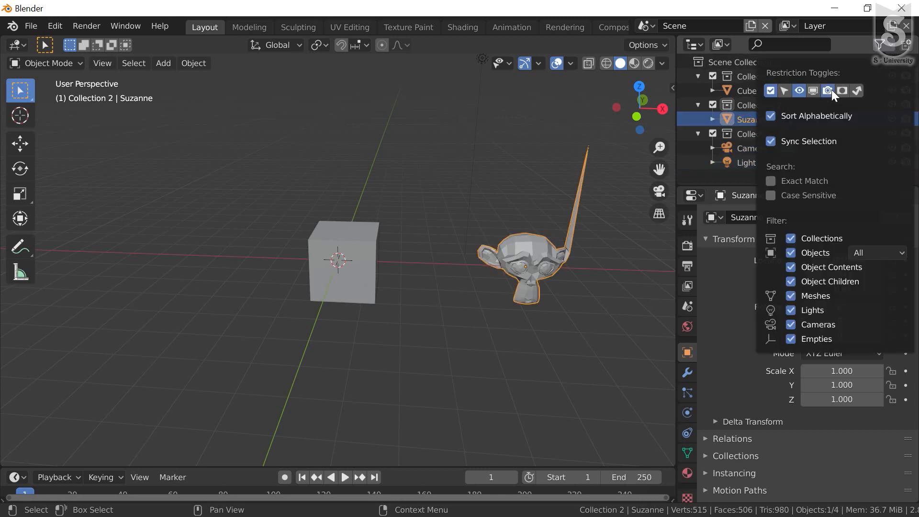
pyautogui.click(858, 91)
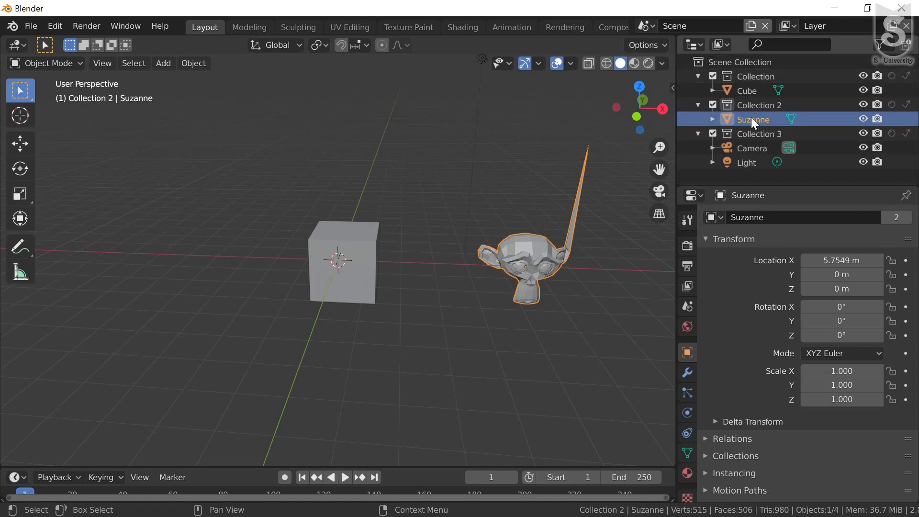
pyautogui.click(891, 105)
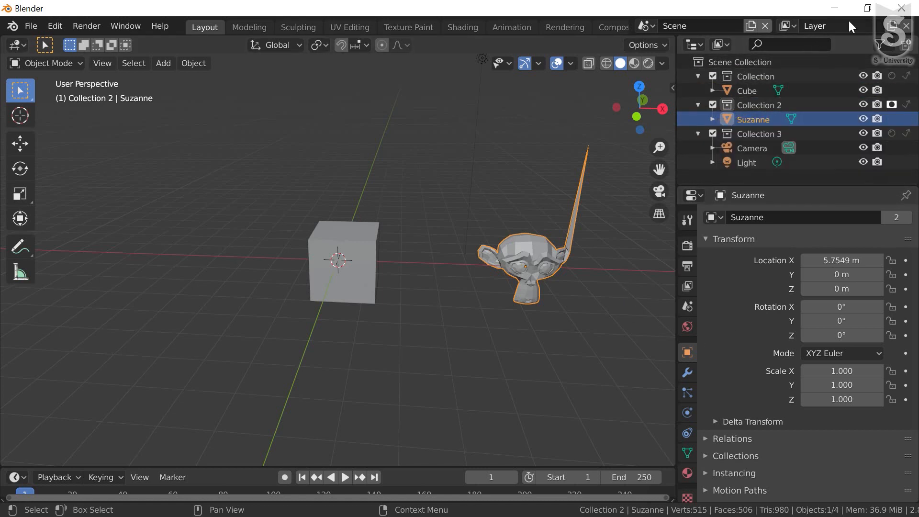
# - Switch to view layer Layer.001 and make the first collection, containing the cube, a holdout
pyautogui.click(790, 28)
pyautogui.click(693, 61)
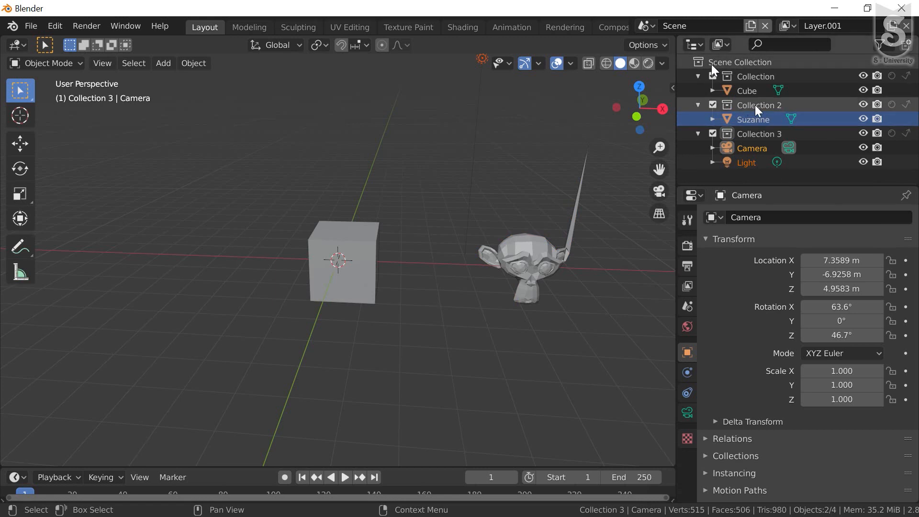
pyautogui.click(761, 78)
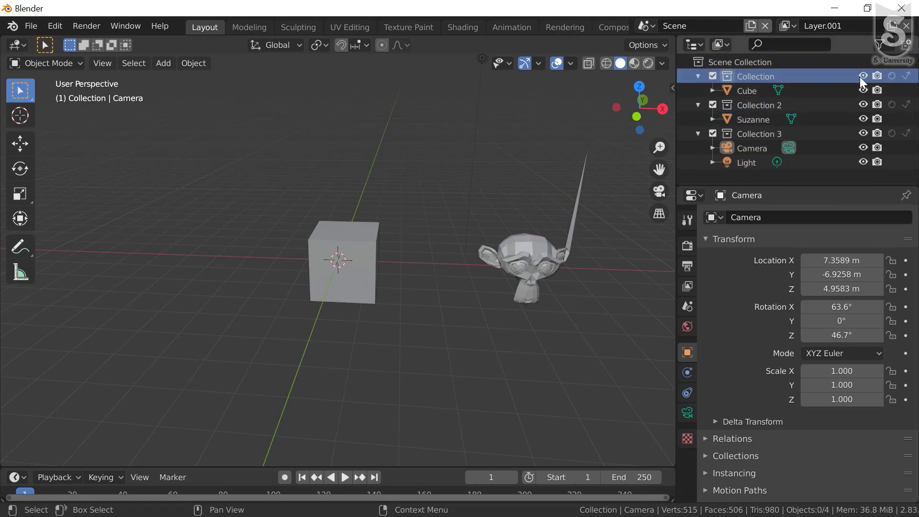
pyautogui.click(891, 76)
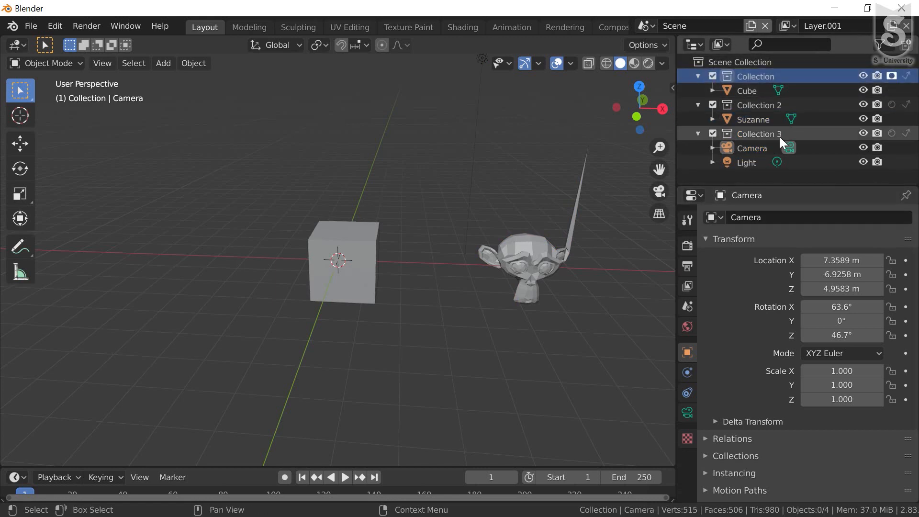
# - Select all objects in Collection 3 through the collection's own commands and deselect them again
pyautogui.scroll(-3, 425, 345)
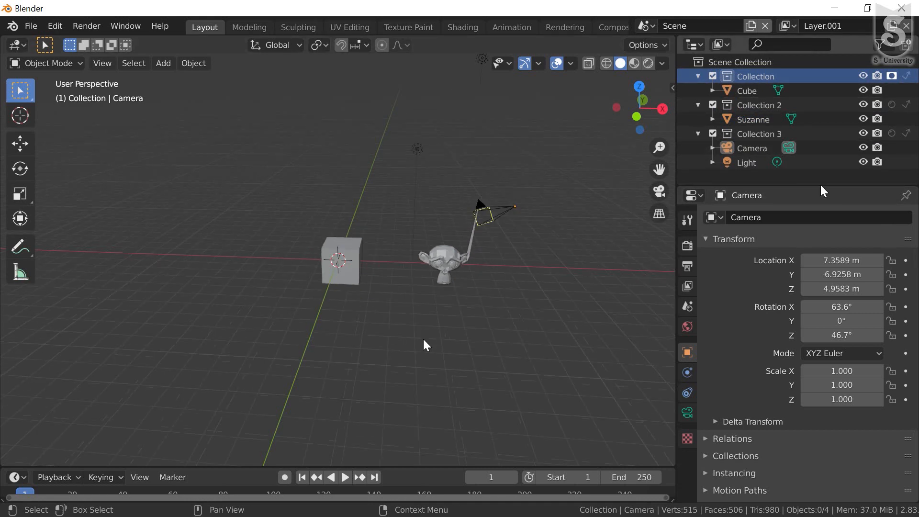
pyautogui.scroll(1, 465, 274)
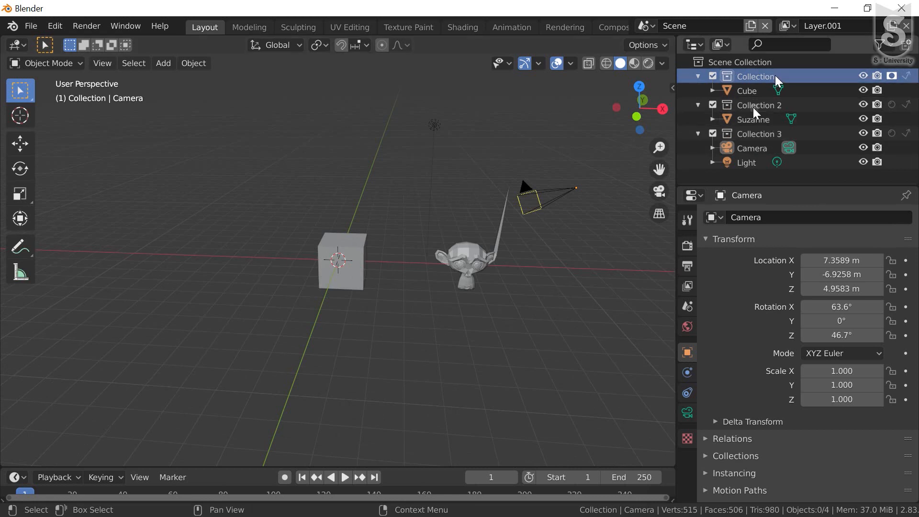
pyautogui.rightClick(754, 131)
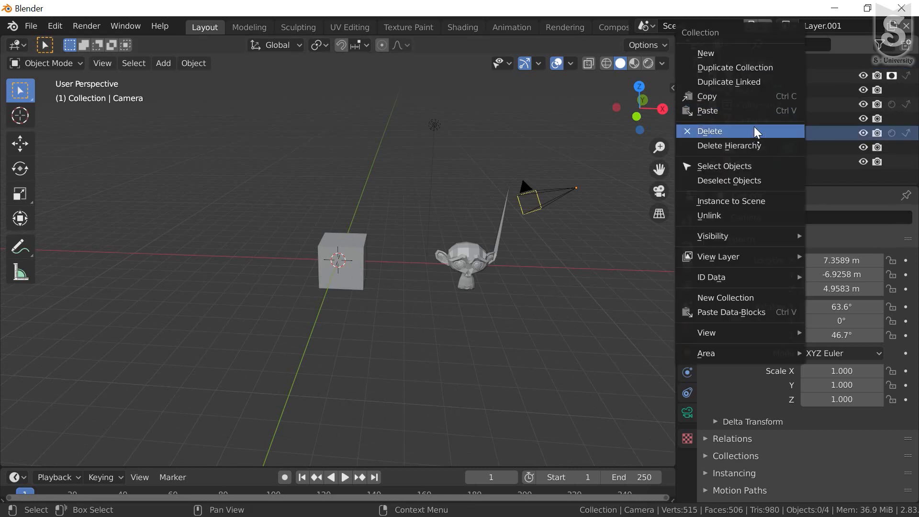
pyautogui.click(738, 166)
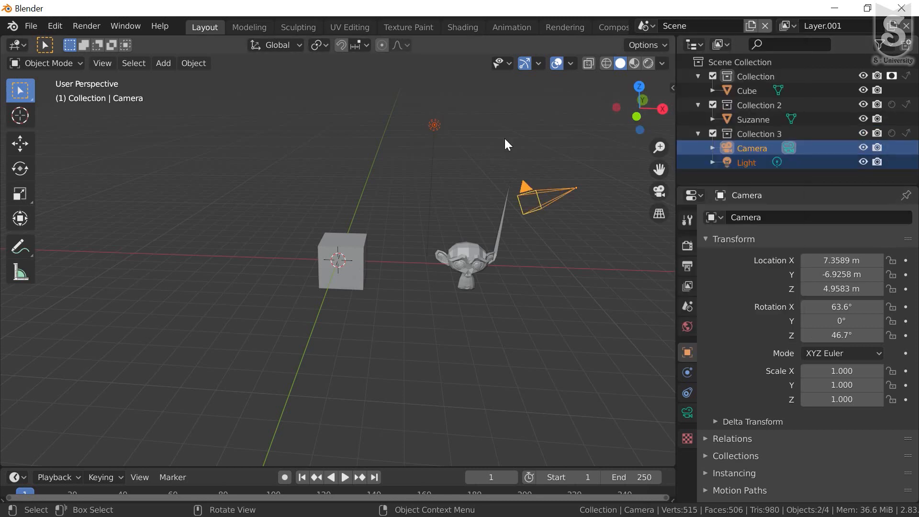
pyautogui.rightClick(751, 131)
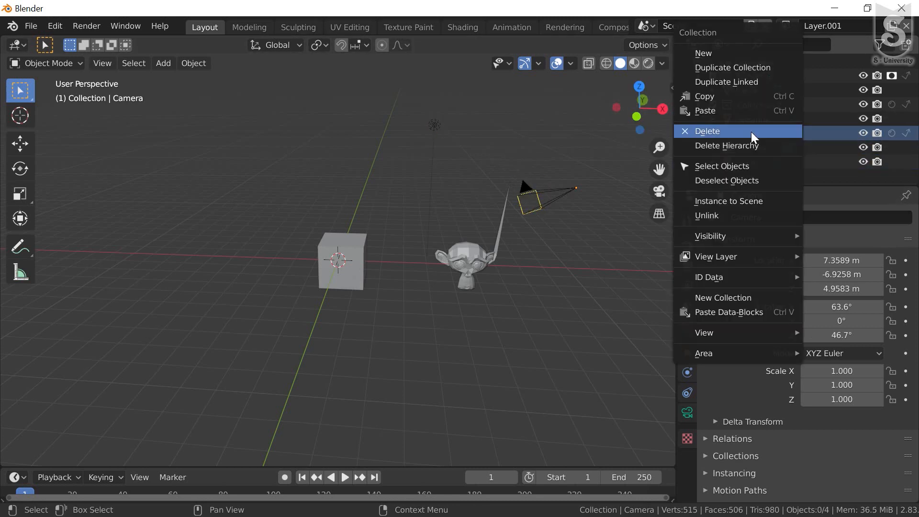
pyautogui.click(721, 181)
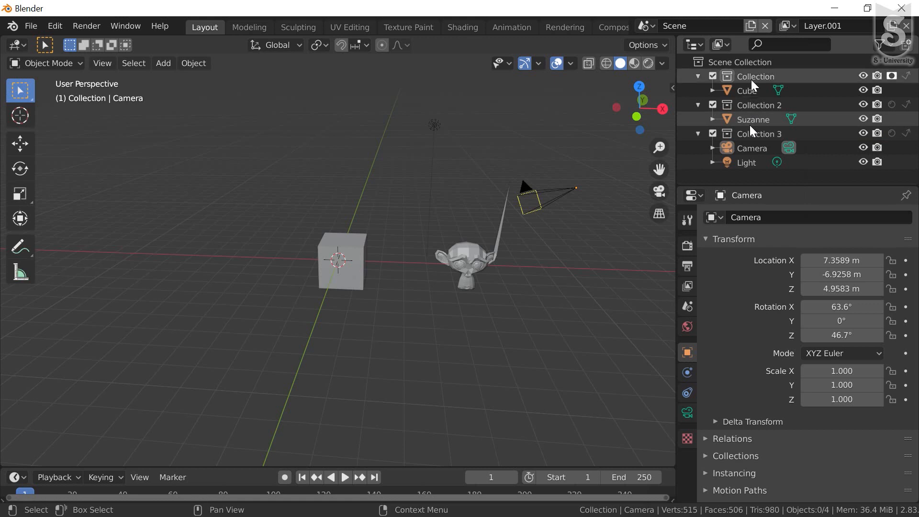
pyautogui.rightClick(752, 76)
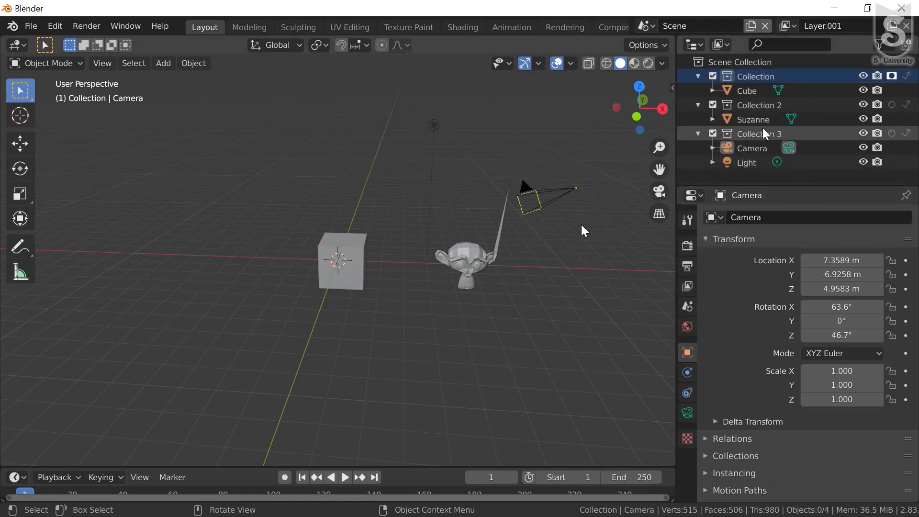
# - Add an instance of Collection 2 to the scene at about X 6.2 m, Y 2.1 m, Z 3.3 m
pyautogui.click(753, 106)
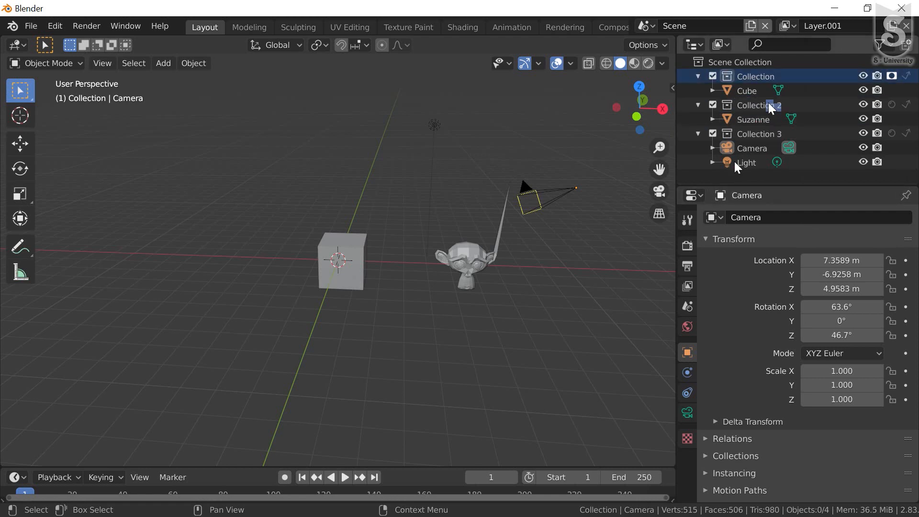
pyautogui.click(756, 106)
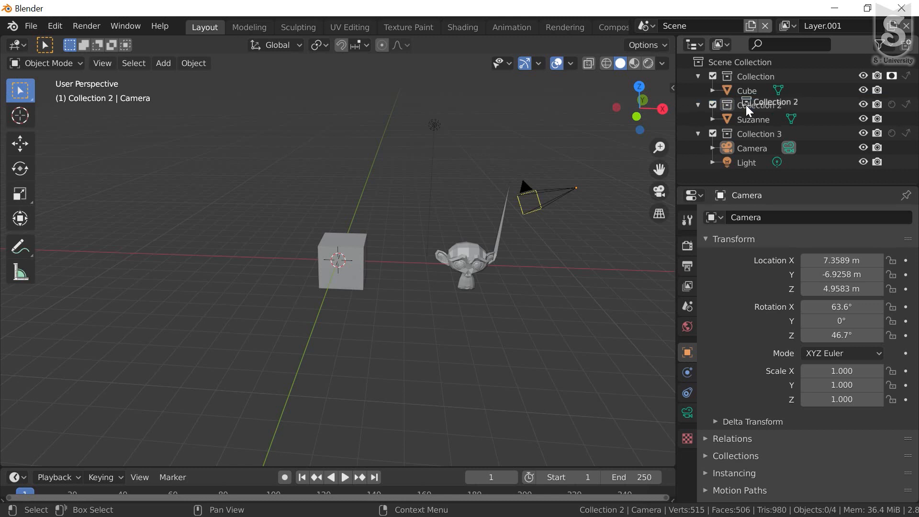
pyautogui.moveTo(745, 105); pyautogui.dragTo(481, 175)
pyautogui.scroll(2, 613, 191)
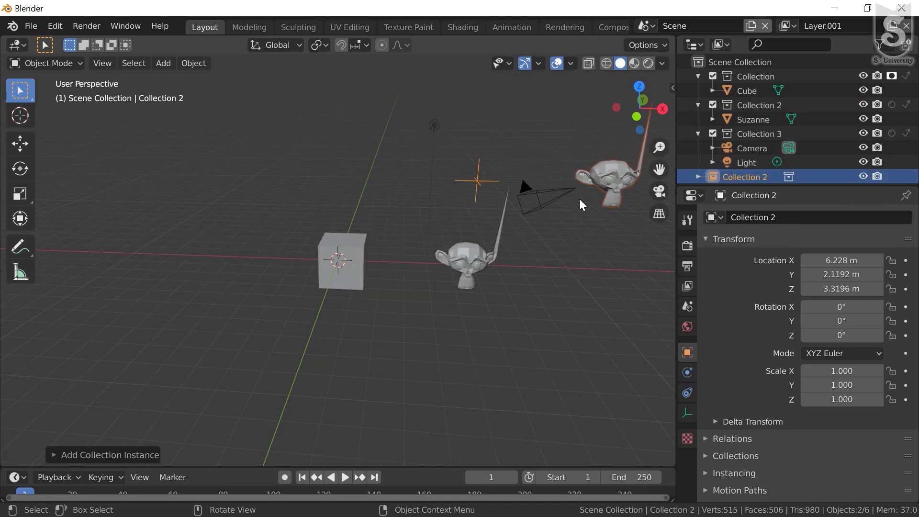
pyautogui.scroll(-1, 574, 202)
pyautogui.moveTo(569, 206); pyautogui.dragTo(532, 205, button='middle')
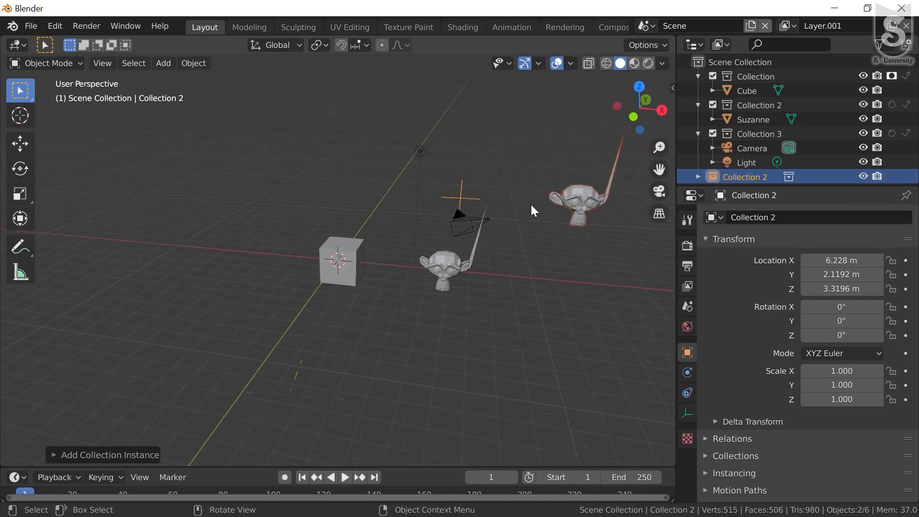
# - Move the original Suzanne object in Collection 2 to about X 6.13 m, Y 0.13 m, Z 0.06 m
pyautogui.click(447, 258)
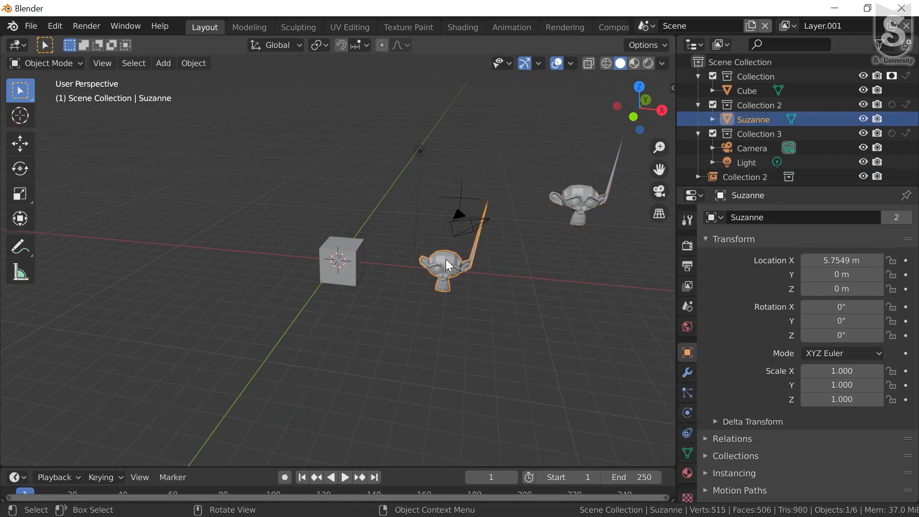
pyautogui.hotkey('shift', 'd')
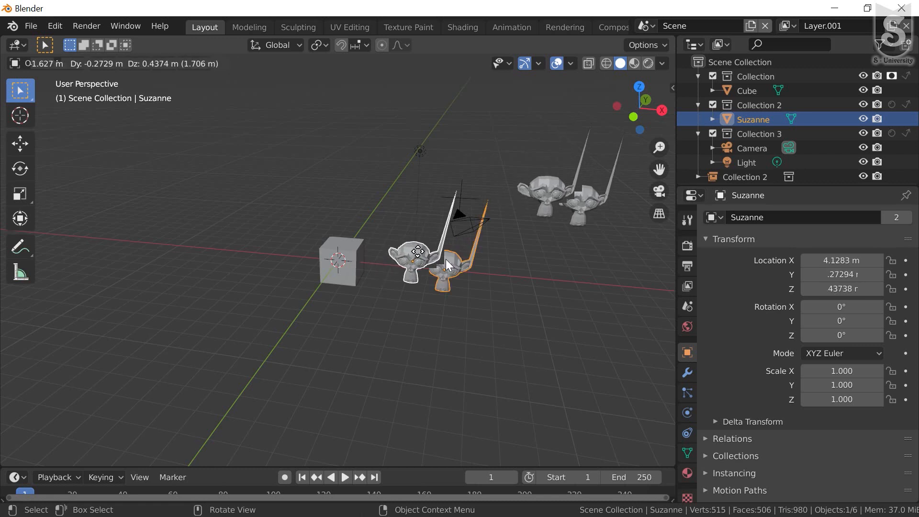
pyautogui.click(454, 259)
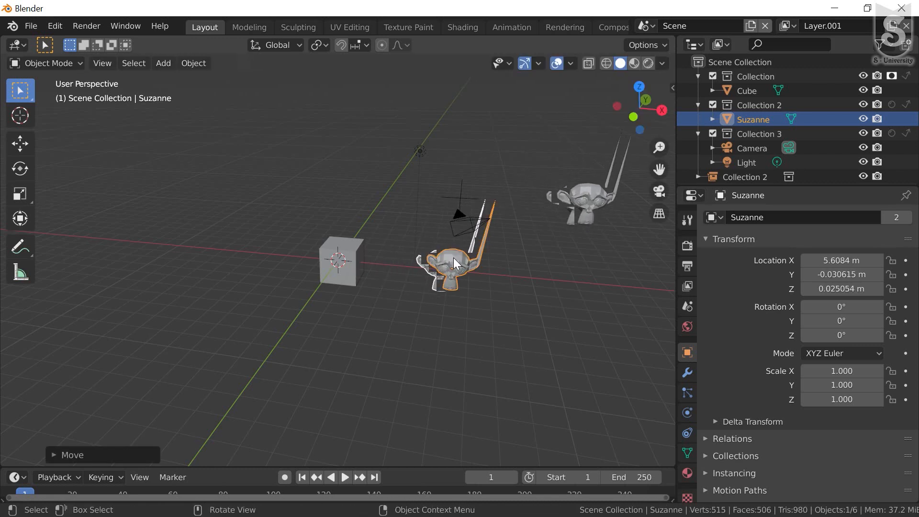
pyautogui.press('g')
pyautogui.click(508, 241)
pyautogui.moveTo(506, 240)
pyautogui.mouseDown(button='middle')
pyautogui.moveTo(476, 248)
pyautogui.moveTo(514, 239)
pyautogui.mouseUp(button='middle')
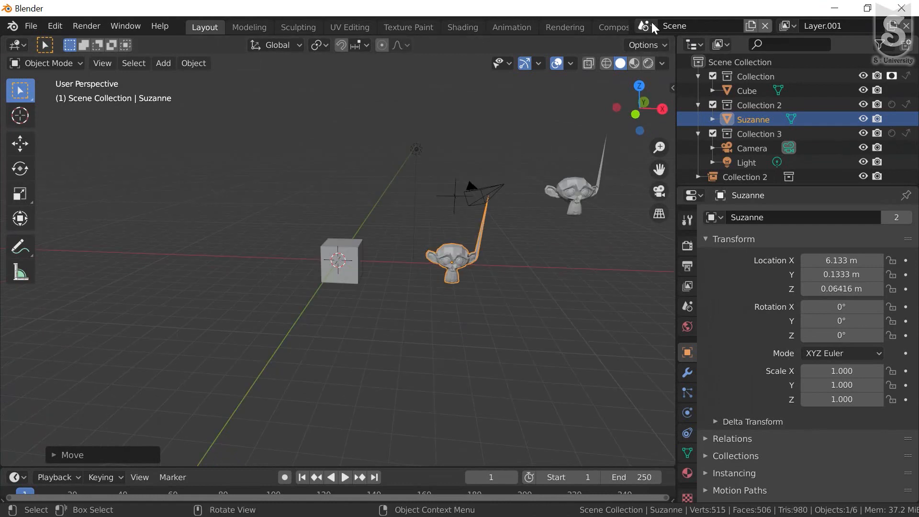
pyautogui.click(646, 26)
pyautogui.click(649, 28)
pyautogui.scroll(-1, 758, 157)
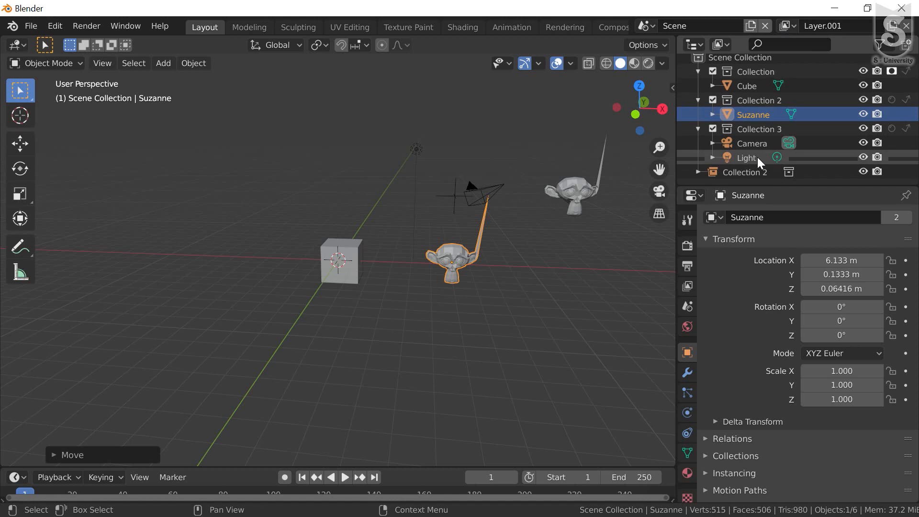
pyautogui.scroll(-1, 756, 62)
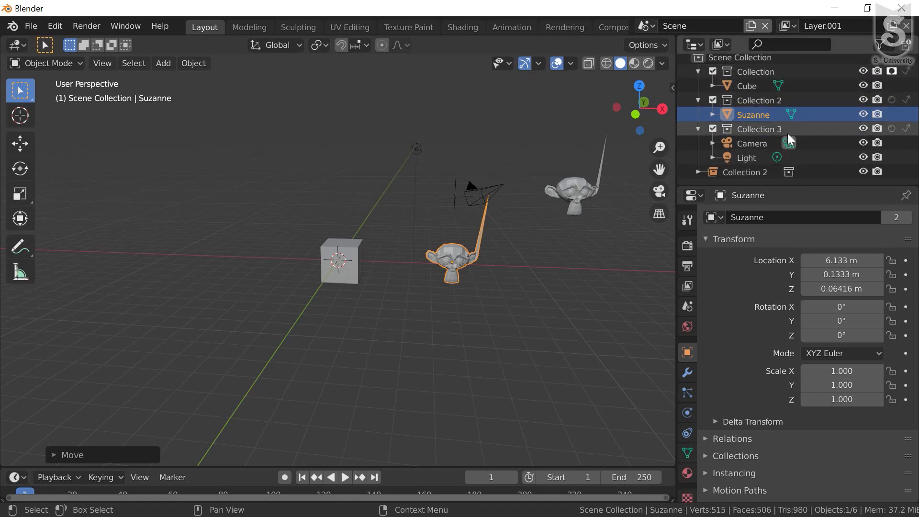
pyautogui.scroll(1, 806, 109)
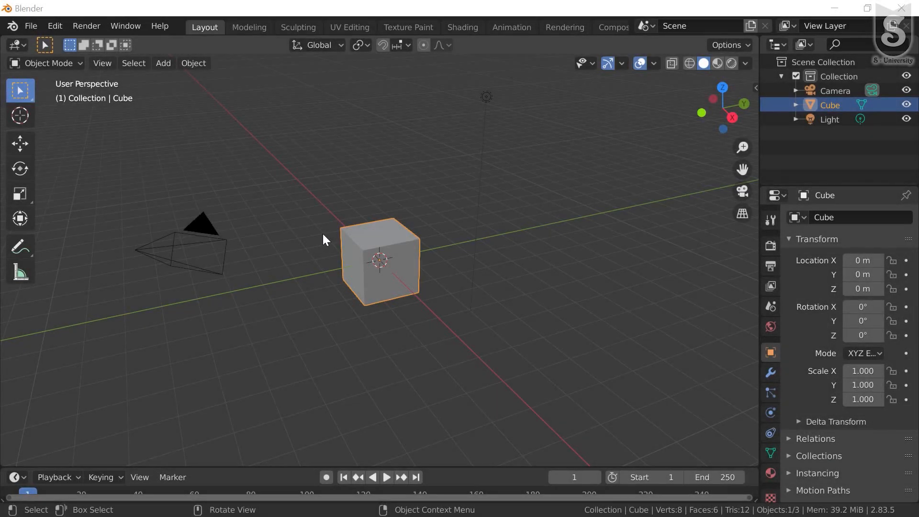
# - Create a new file from the 2D Animation template without saving the current file
pyautogui.click(327, 247)
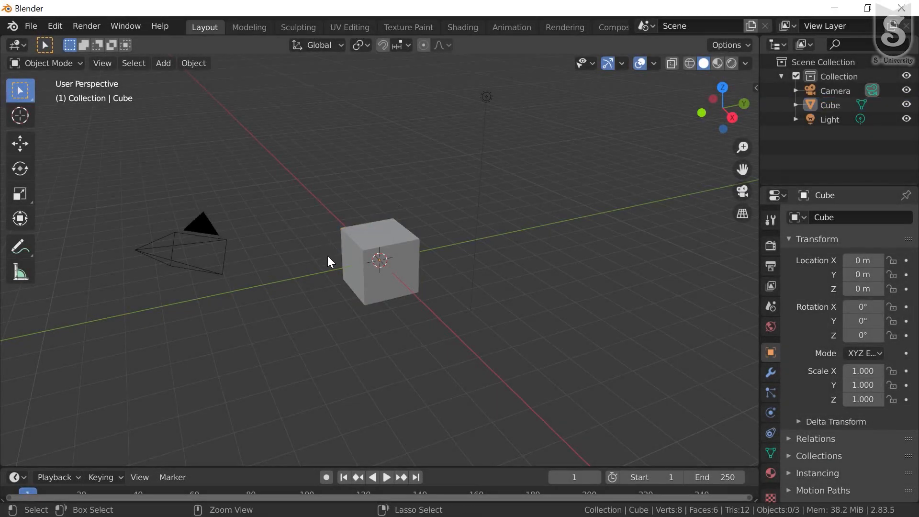
pyautogui.hotkey('ctrl', 'n')
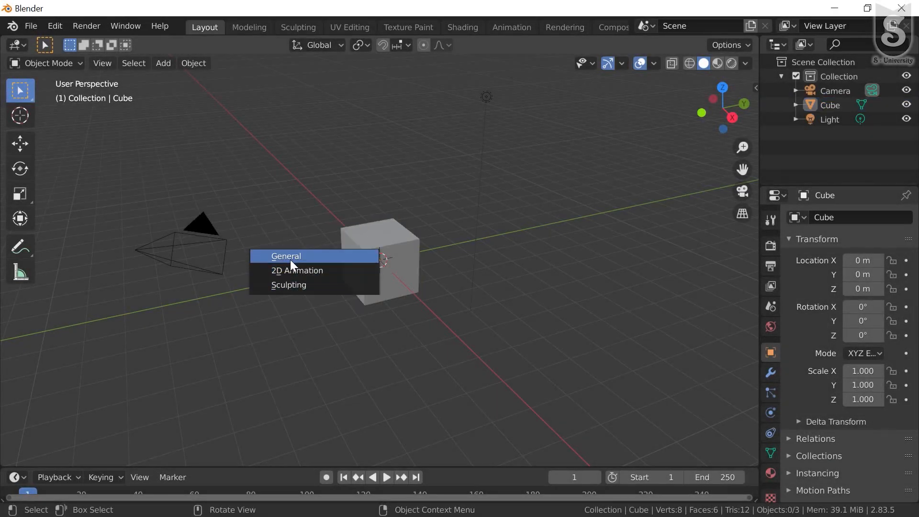
pyautogui.press('Escape')
pyautogui.hotkey('ctrl', 'n')
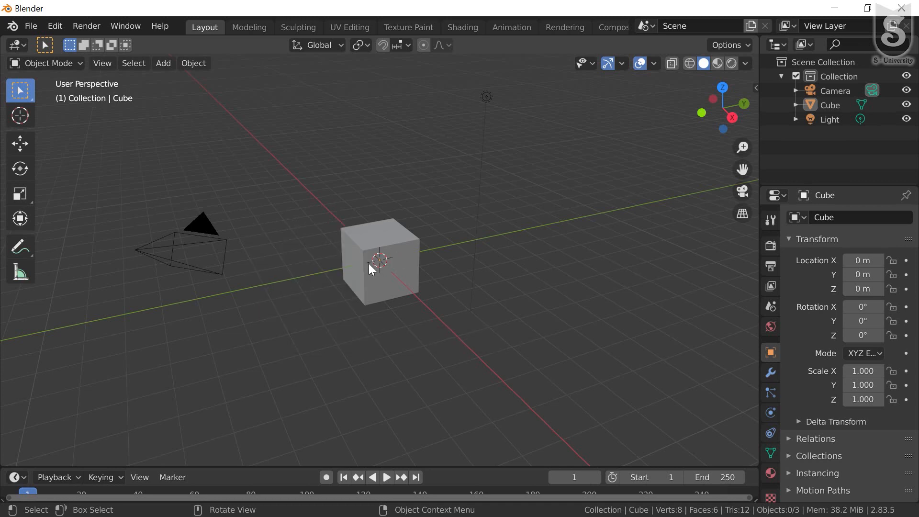
pyautogui.hotkey('ctrl', 'n')
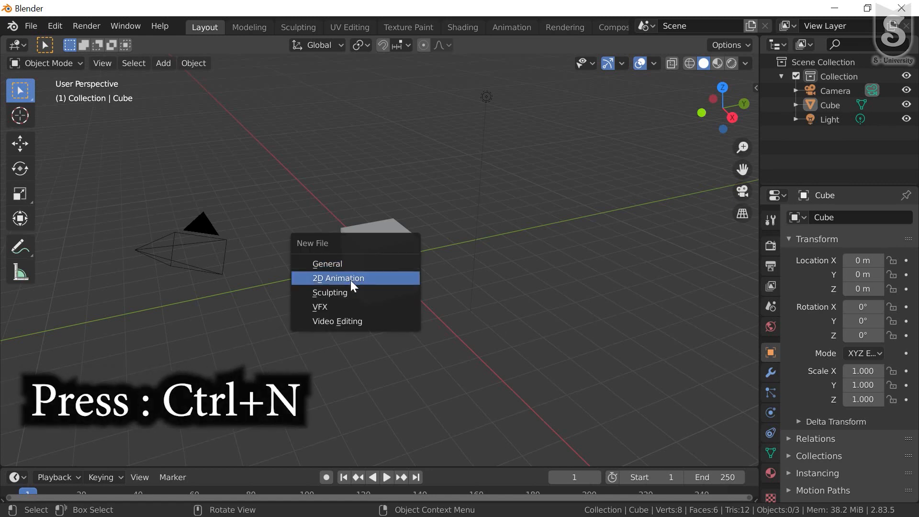
pyautogui.click(351, 279)
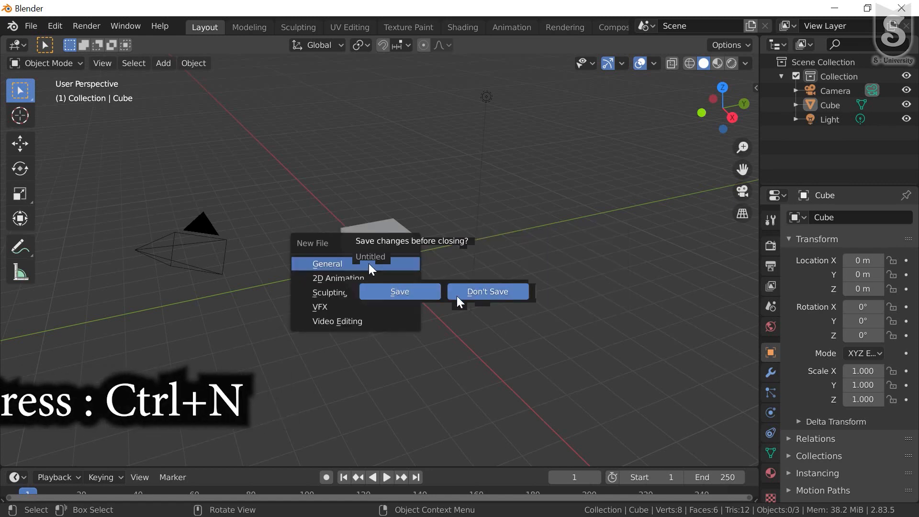
pyautogui.click(480, 292)
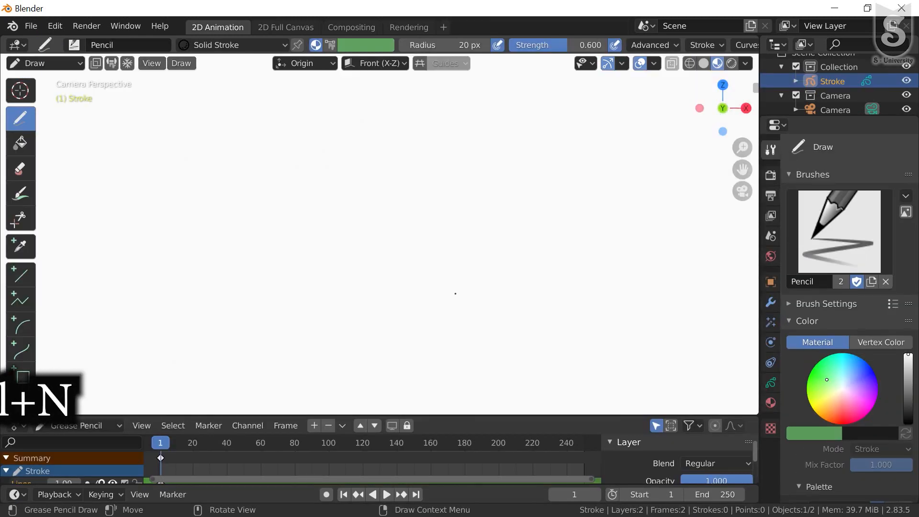
# - Create a new file from the Sculpting template and replace it with a new General file
pyautogui.hotkey('ctrl', 'n')
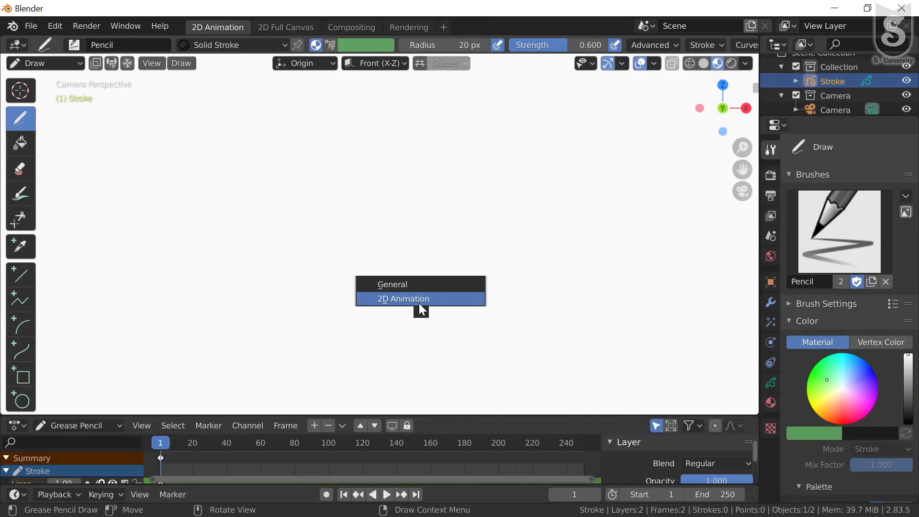
pyautogui.click(417, 309)
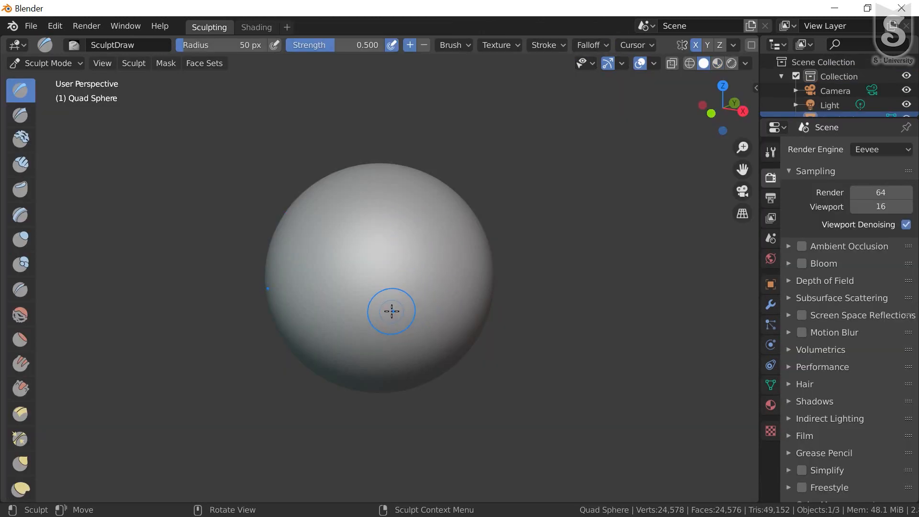
pyautogui.hotkey('ctrl', 'n')
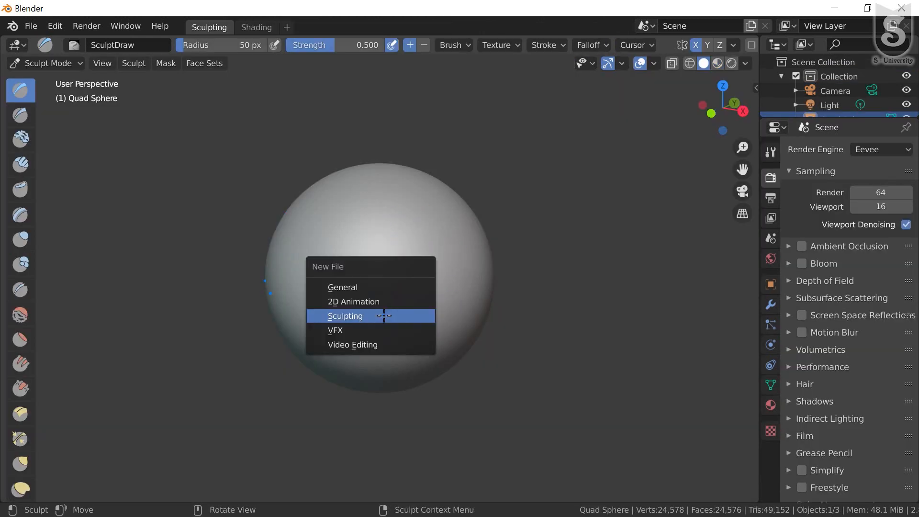
pyautogui.click(372, 288)
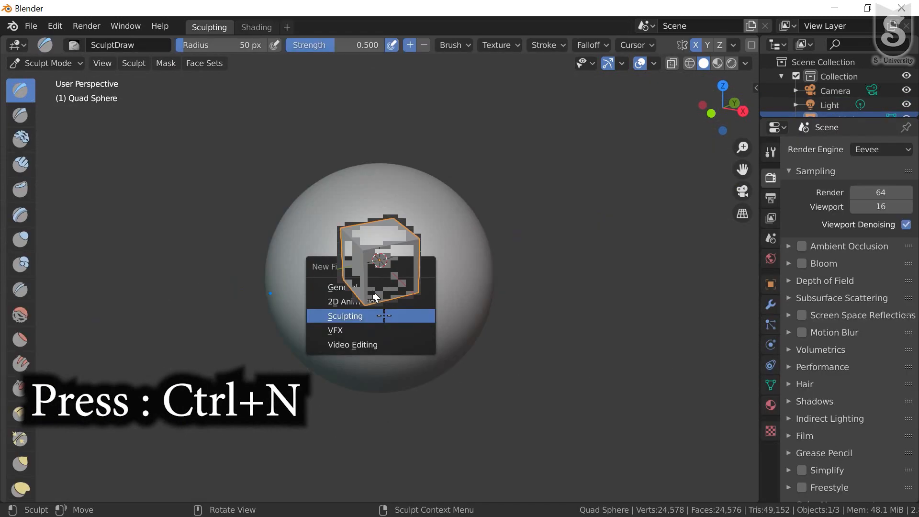
# - Review the interaction modes available for the cube, from Object Mode to Texture Paint, and view the cube up close
pyautogui.moveTo(402, 242); pyautogui.dragTo(396, 266, button='middle')
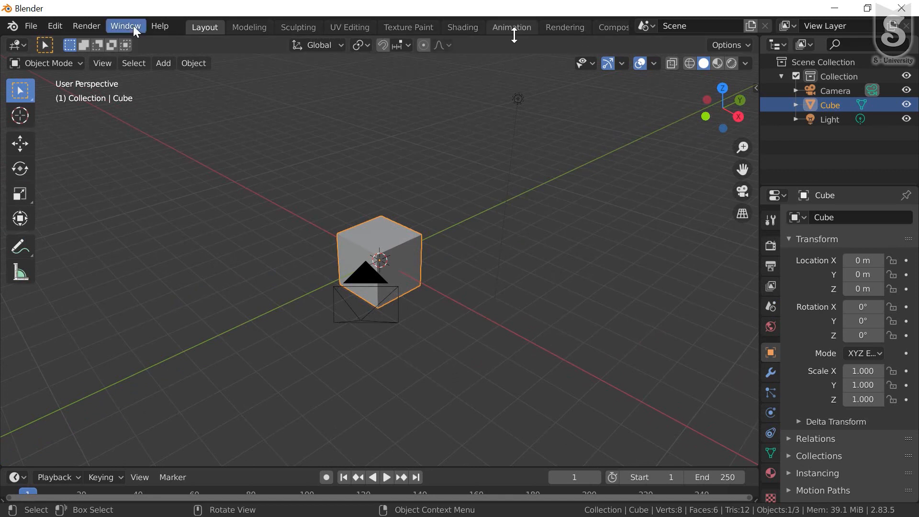
pyautogui.click(49, 64)
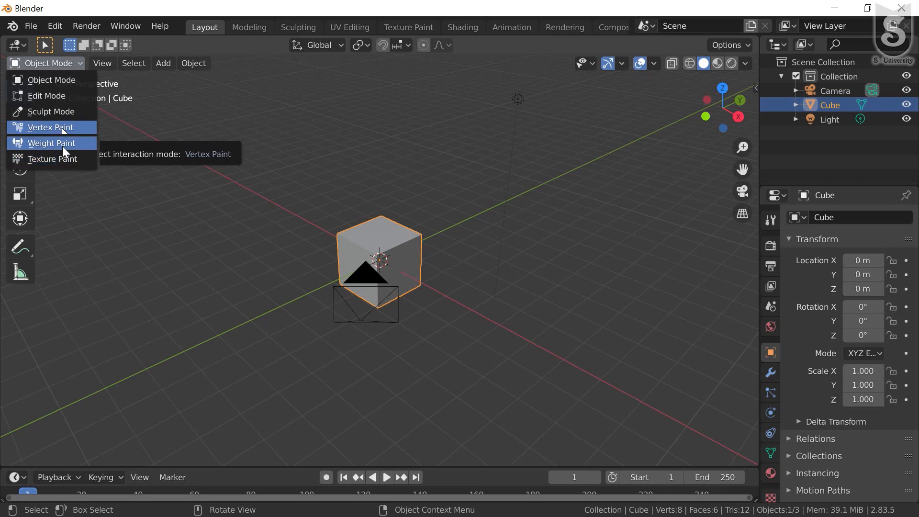
pyautogui.moveTo(363, 260)
pyautogui.mouseDown(button='middle')
pyautogui.moveTo(372, 255)
pyautogui.moveTo(359, 252)
pyautogui.moveTo(367, 268)
pyautogui.moveTo(401, 269)
pyautogui.moveTo(349, 268)
pyautogui.moveTo(394, 292)
pyautogui.mouseUp(button='middle')
pyautogui.scroll(3, 378, 268)
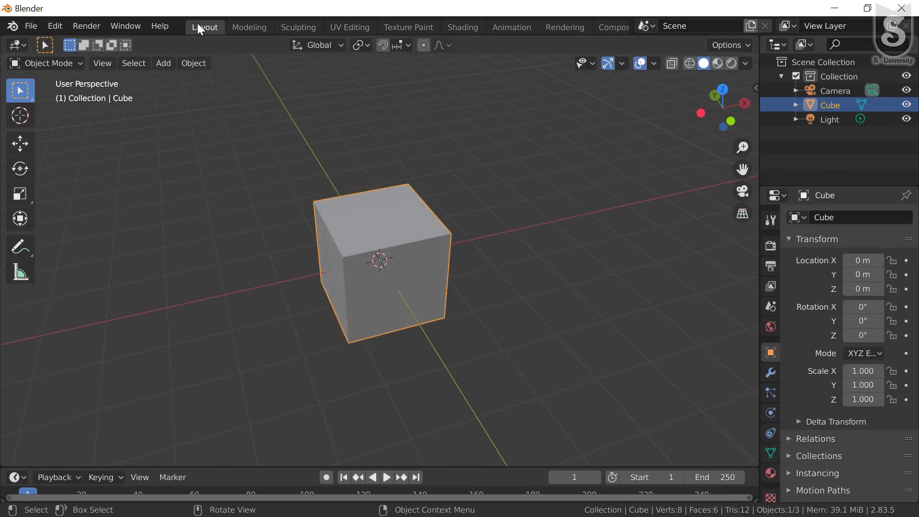
# - Switch to the Modeling workspace to work on the cube in Edit Mode
pyautogui.click(248, 26)
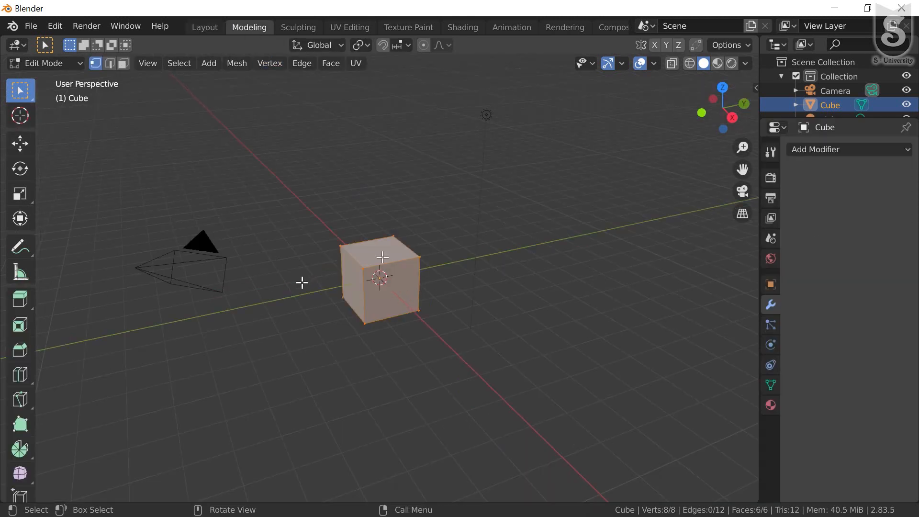
pyautogui.click(50, 67)
pyautogui.scroll(2, 349, 286)
# - Select the four vertices of the cube's upper face and try moving them together
pyautogui.click(353, 217)
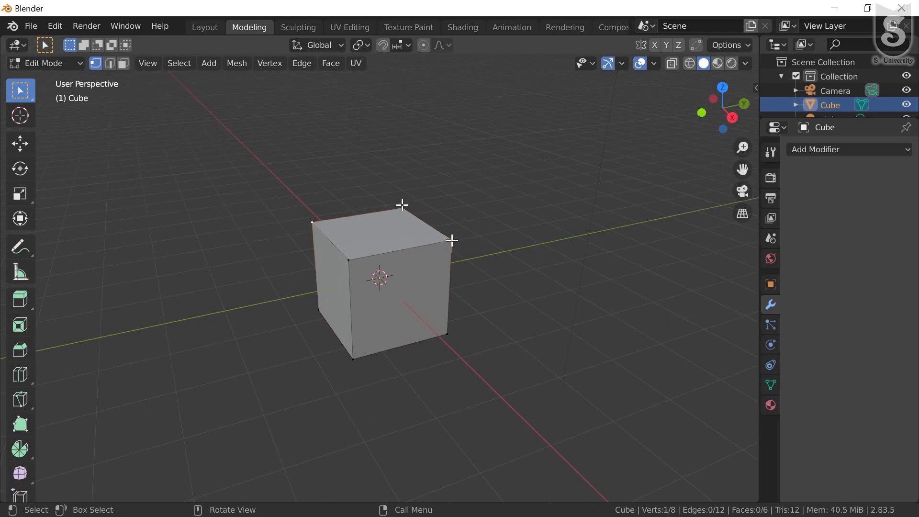
pyautogui.keyDown('shift'); pyautogui.click(348, 260); pyautogui.keyUp('shift')
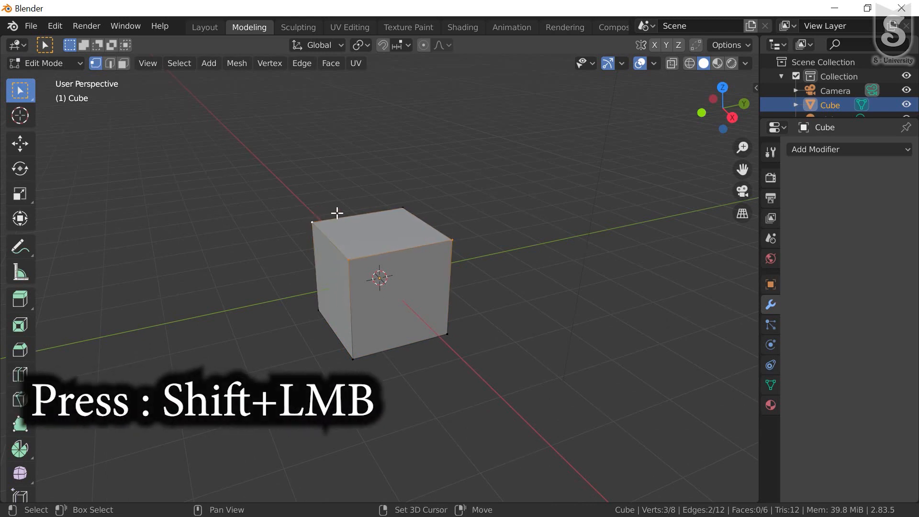
pyautogui.keyDown('shift'); pyautogui.click(403, 209); pyautogui.keyUp('shift')
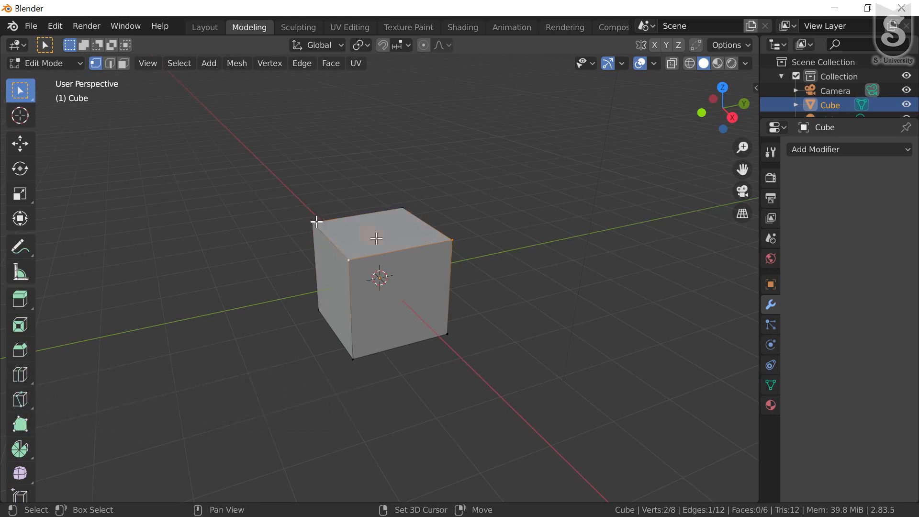
pyautogui.press('g')
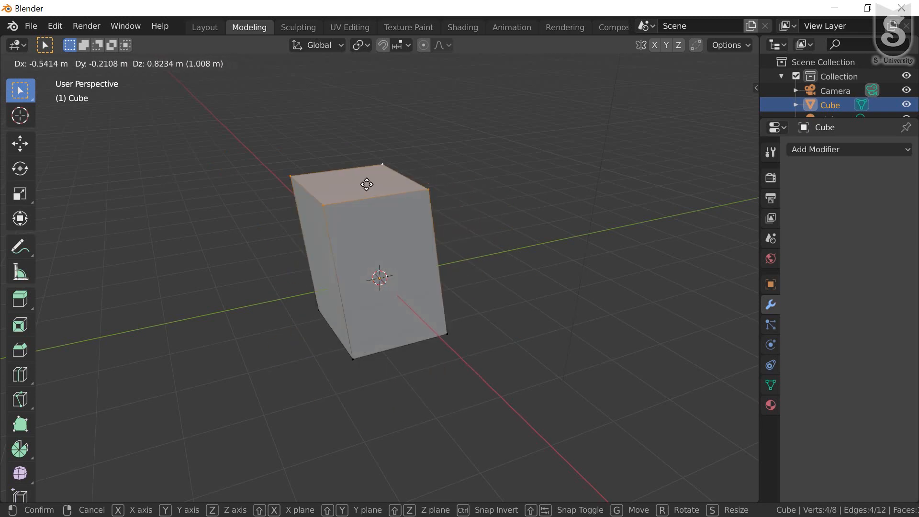
pyautogui.press('Escape')
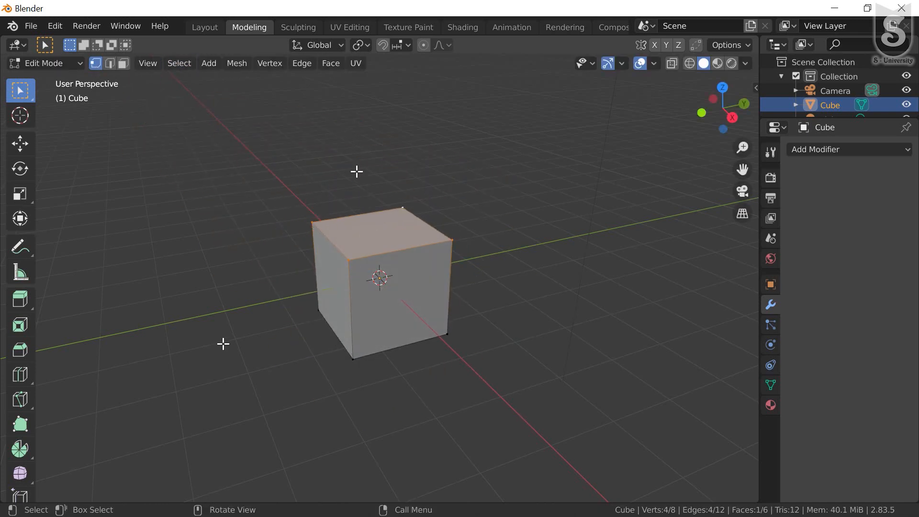
# - Review the vertex context commands available for the selected vertices of the cube
pyautogui.rightClick(374, 238)
pyautogui.press('Escape')
pyautogui.rightClick(365, 227)
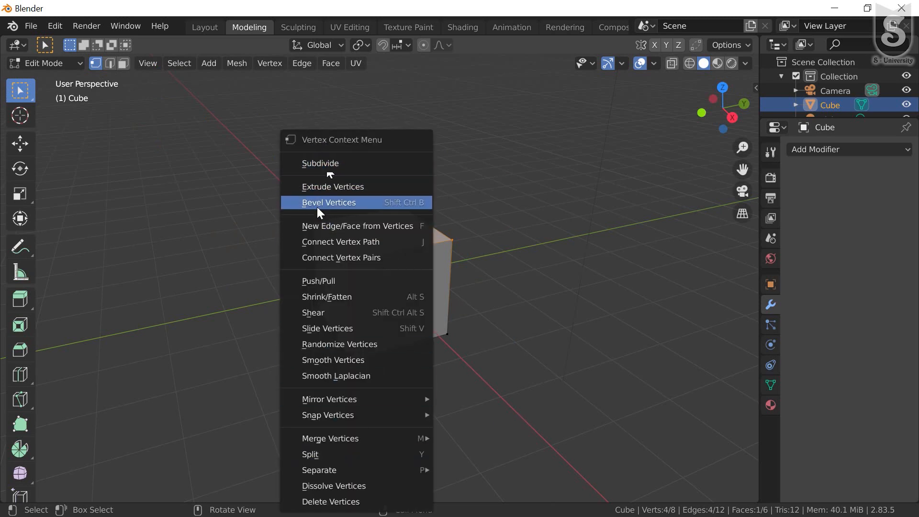
pyautogui.press('Escape')
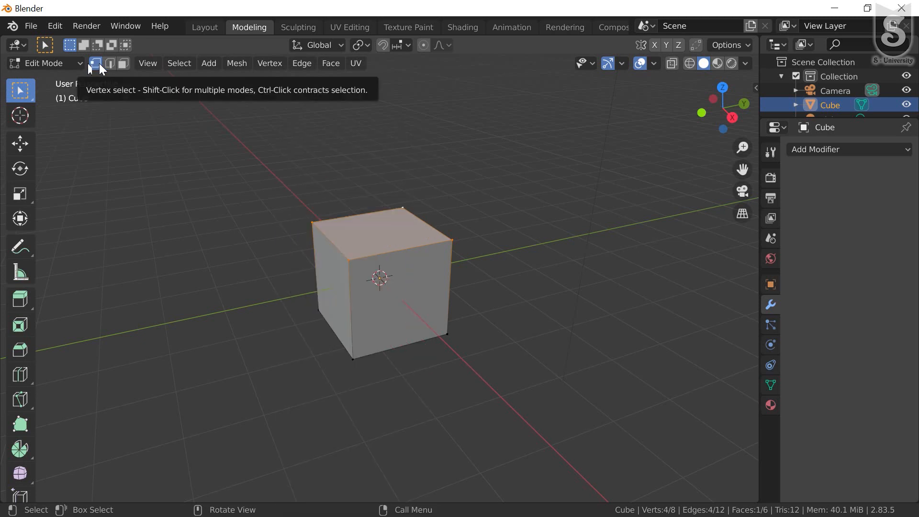
# - Review the edge and face context commands for the cube's selected upper face, including UV Unwrap Faces, and clear the selection
pyautogui.rightClick(353, 228)
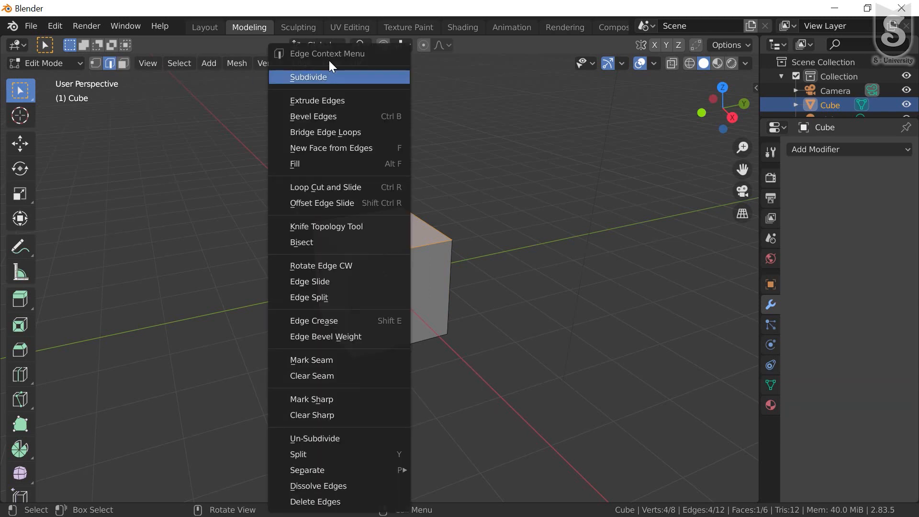
pyautogui.press('3')
pyautogui.rightClick(324, 188)
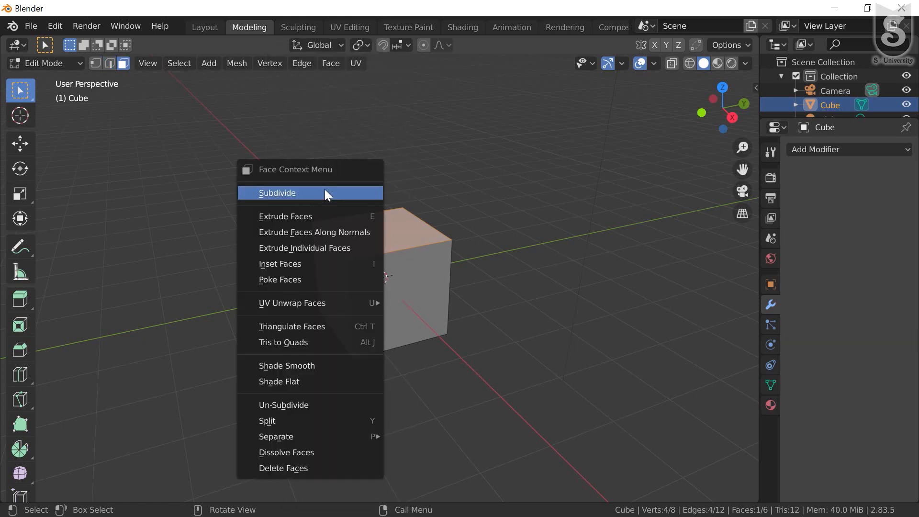
pyautogui.moveTo(311, 303)
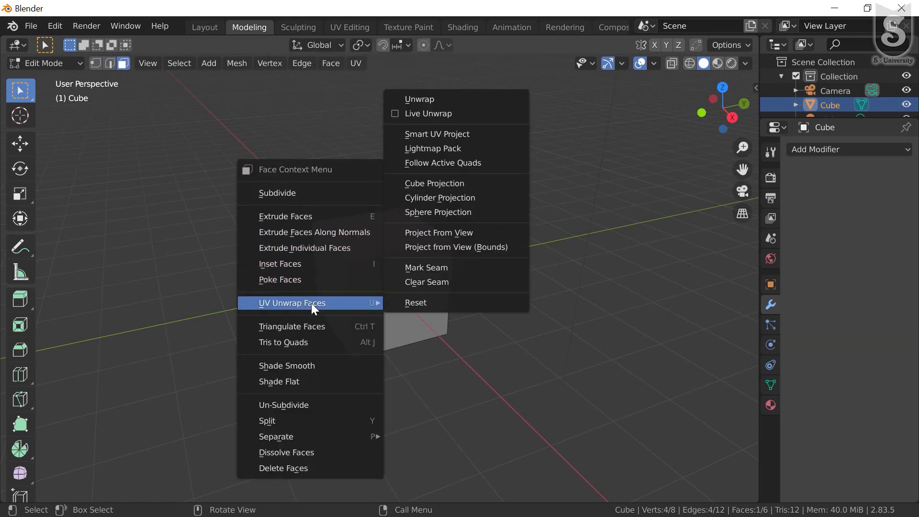
pyautogui.click(317, 208)
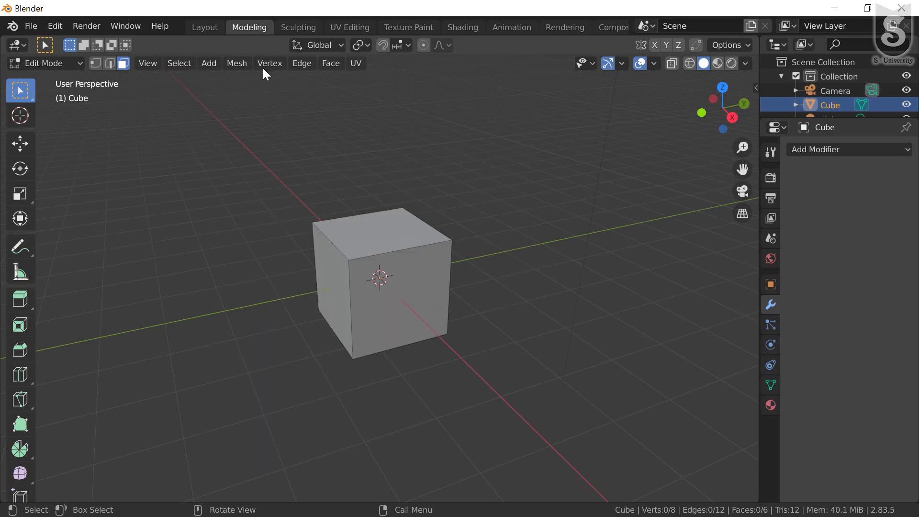
# - Switch to the Sculpting workspace and show the surface settings of the cube's material
pyautogui.click(303, 29)
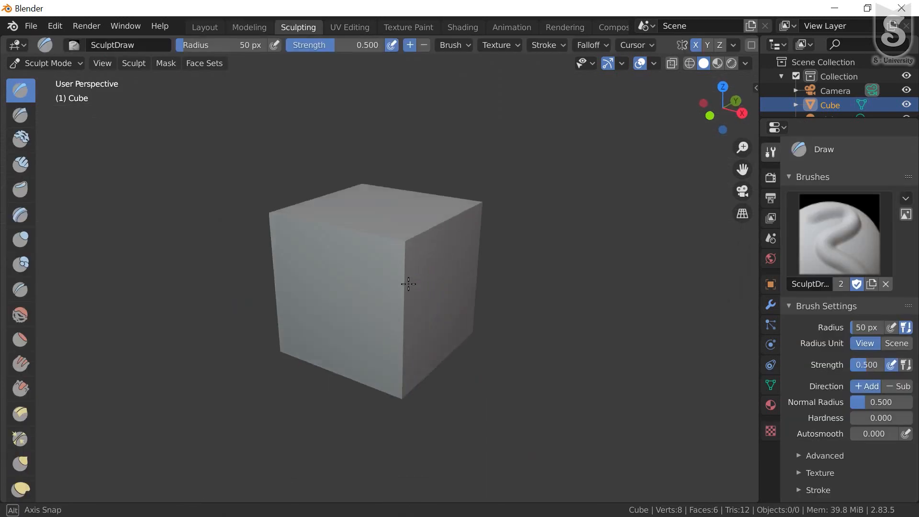
pyautogui.moveTo(406, 281)
pyautogui.mouseDown(button='middle')
pyautogui.moveTo(418, 269)
pyautogui.moveTo(431, 306)
pyautogui.mouseUp(button='middle')
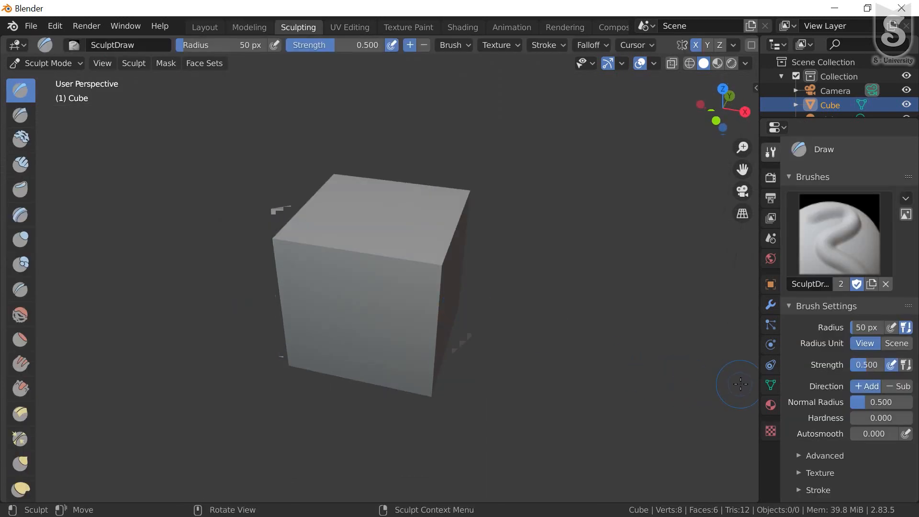
pyautogui.click(769, 404)
pyautogui.scroll(-4, 836, 396)
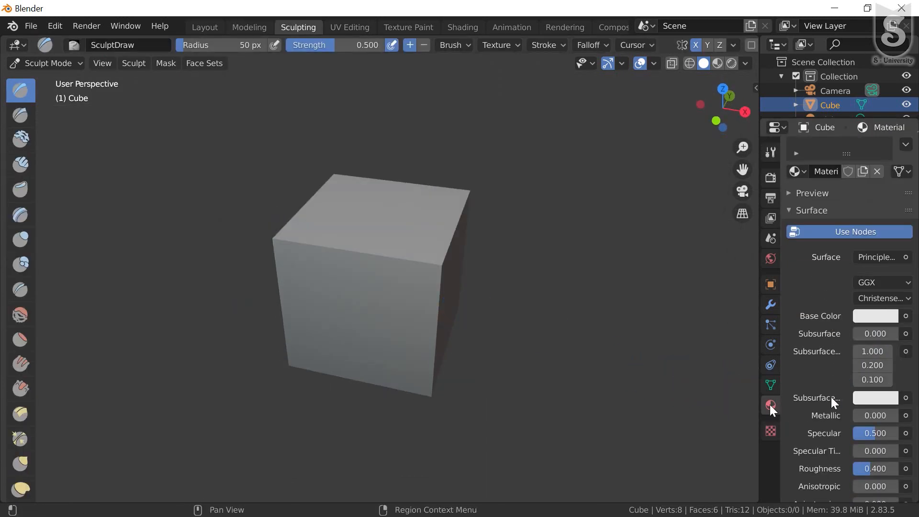
pyautogui.scroll(4, 862, 392)
pyautogui.scroll(-5, 876, 354)
pyautogui.scroll(5, 876, 311)
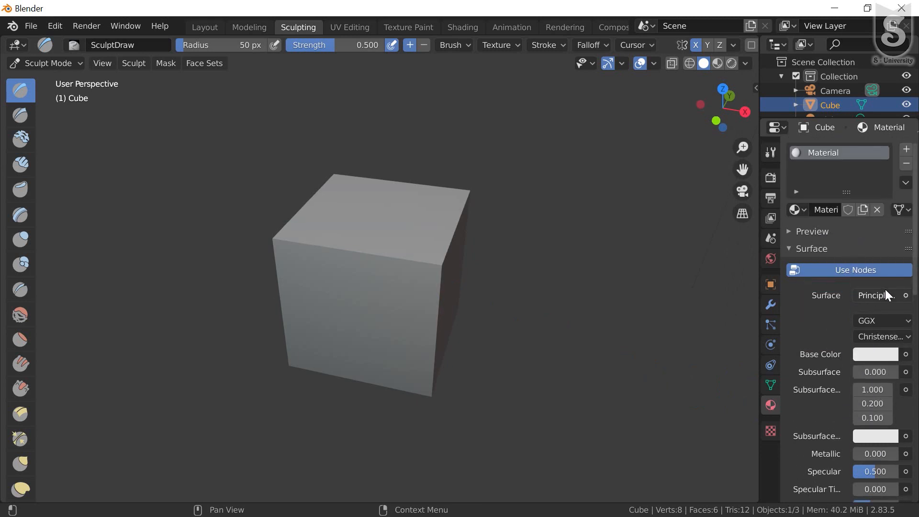
pyautogui.scroll(-2, 866, 307)
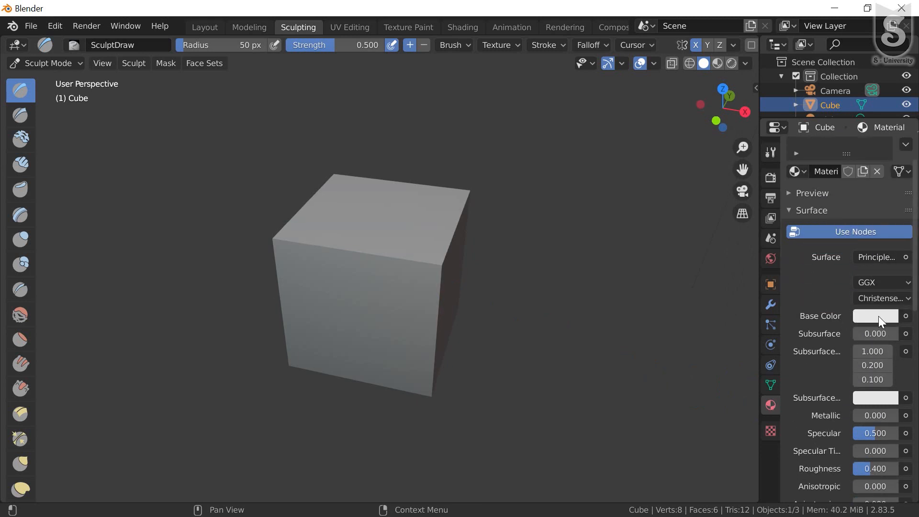
# - Set the material's base color to red (H 0.994, S 0.627, V 0.906) and display the cube in Rendered shading
pyautogui.click(878, 316)
pyautogui.moveTo(820, 163); pyautogui.dragTo(824, 196)
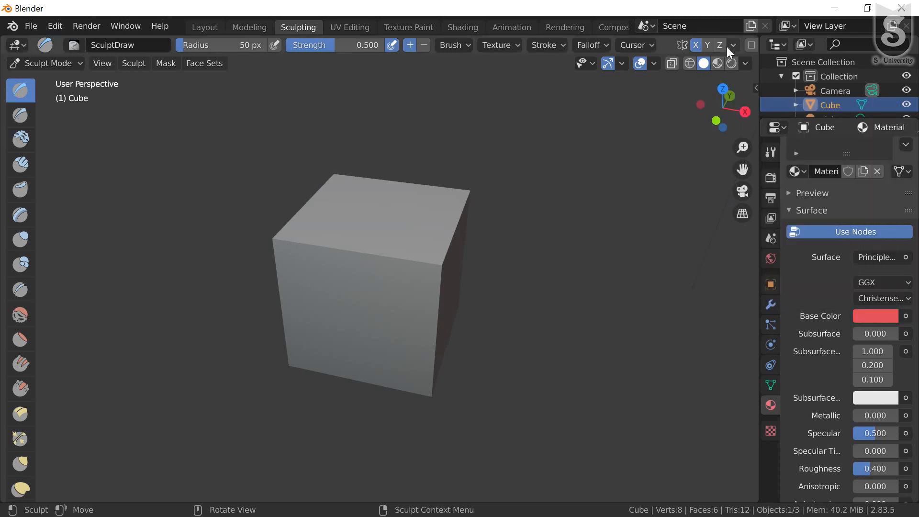
pyautogui.click(730, 63)
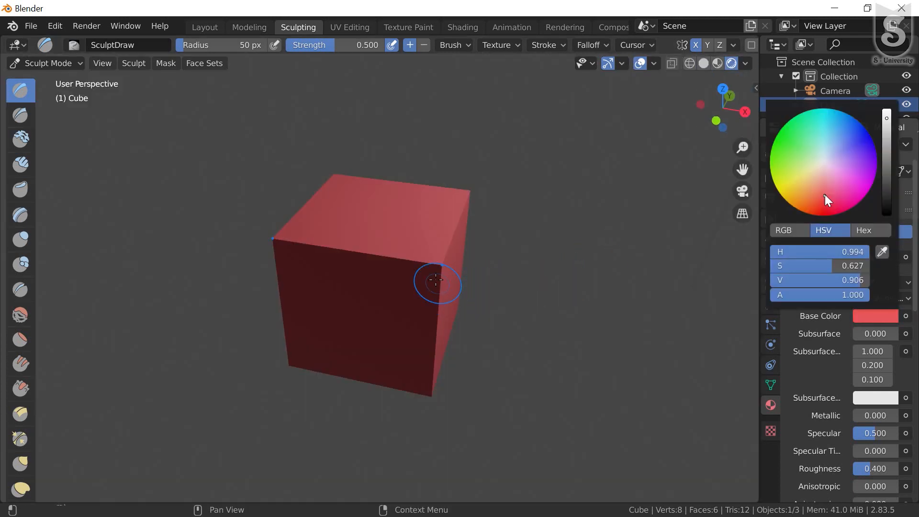
# - Sculpt the cube's near upper corner with the Draw brush at 50 px radius and 0.500 strength
pyautogui.moveTo(429, 279)
pyautogui.mouseDown(button='middle')
pyautogui.moveTo(374, 279)
pyautogui.moveTo(315, 345)
pyautogui.moveTo(345, 303)
pyautogui.moveTo(403, 277)
pyautogui.moveTo(411, 299)
pyautogui.mouseUp(button='middle')
pyautogui.click(416, 246)
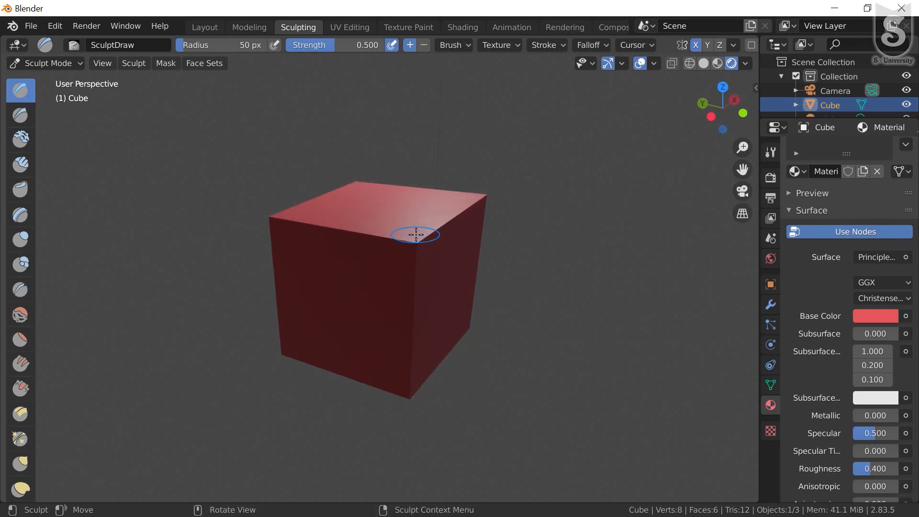
pyautogui.moveTo(410, 232)
pyautogui.mouseDown()
pyautogui.moveTo(397, 253)
pyautogui.moveTo(419, 243)
pyautogui.mouseUp()
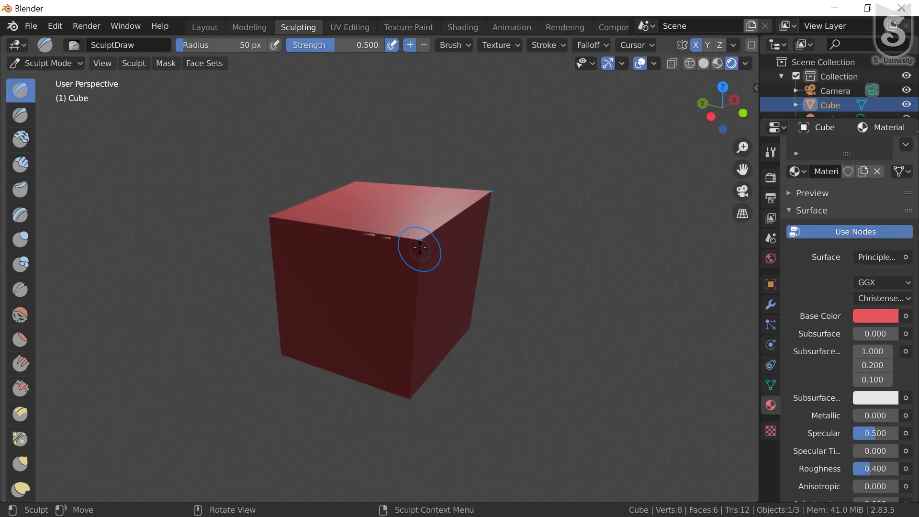
# - Set the Draw brush strength to 0.854 and its radius to 152 px
pyautogui.rightClick(420, 245)
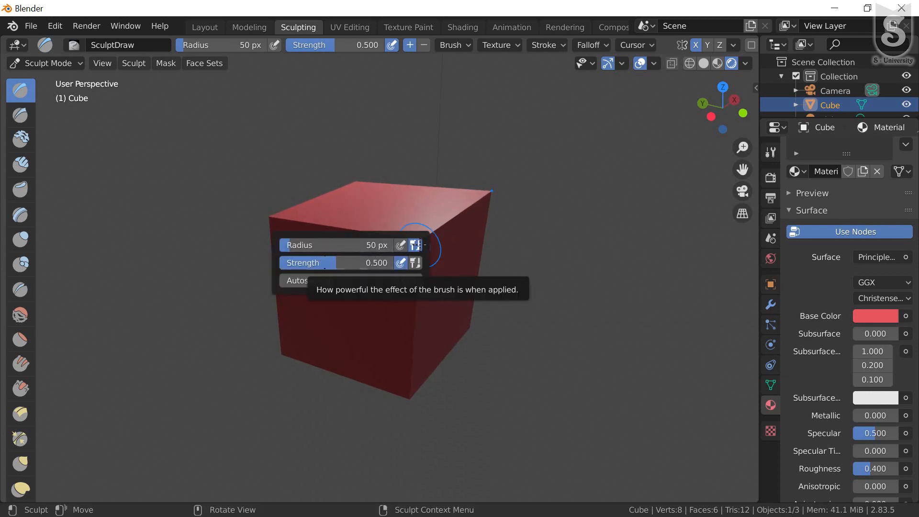
pyautogui.moveTo(325, 262); pyautogui.dragTo(377, 263)
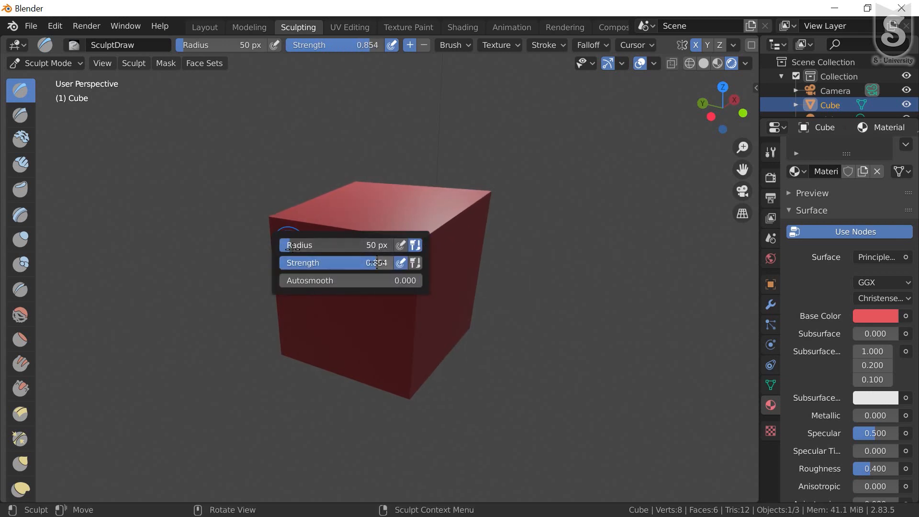
pyautogui.moveTo(294, 245); pyautogui.dragTo(322, 247)
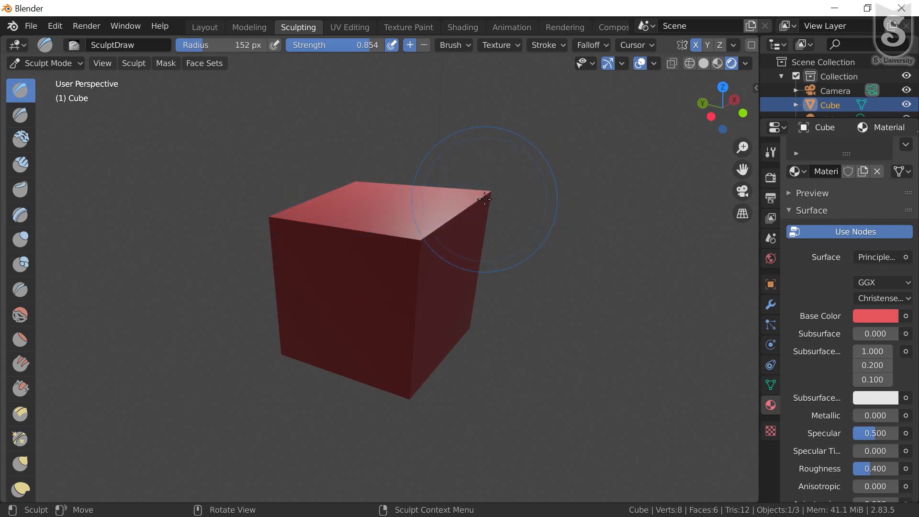
# - Pull the cube's upper corners outward with the Draw brush so the cube widens toward its upper face
pyautogui.moveTo(416, 237); pyautogui.dragTo(443, 223)
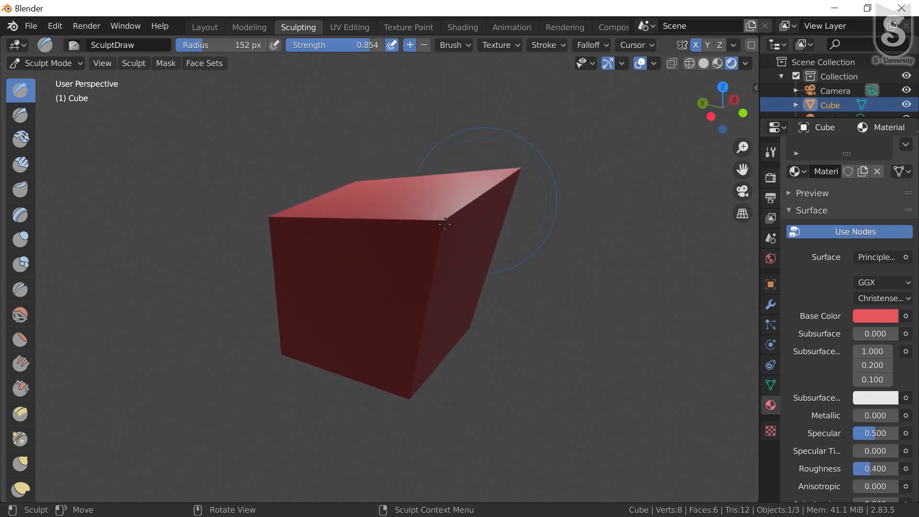
pyautogui.moveTo(281, 219); pyautogui.dragTo(262, 215)
pyautogui.moveTo(307, 279)
pyautogui.mouseDown(button='middle')
pyautogui.moveTo(344, 282)
pyautogui.moveTo(369, 267)
pyautogui.mouseUp(button='middle')
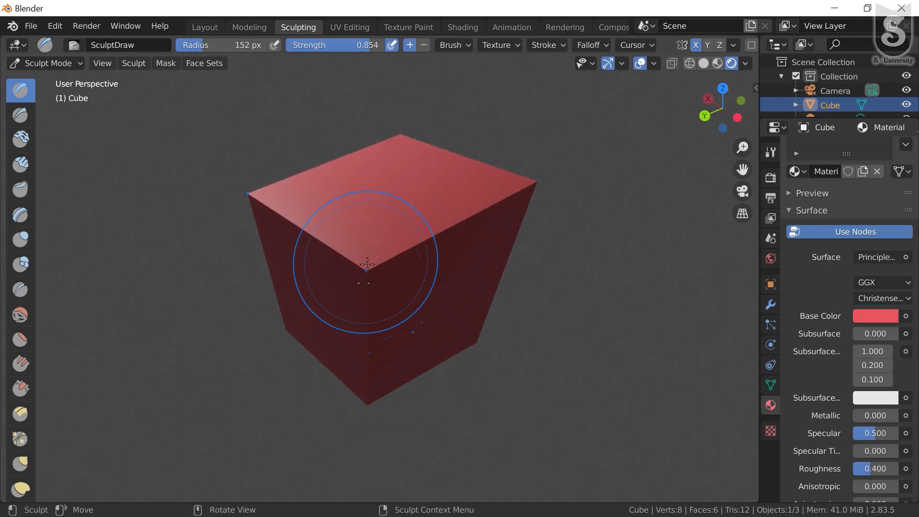
pyautogui.moveTo(484, 189)
pyautogui.mouseDown(button='middle')
pyautogui.moveTo(435, 262)
pyautogui.moveTo(369, 269)
pyautogui.mouseUp(button='middle')
pyautogui.scroll(-2, 380, 262)
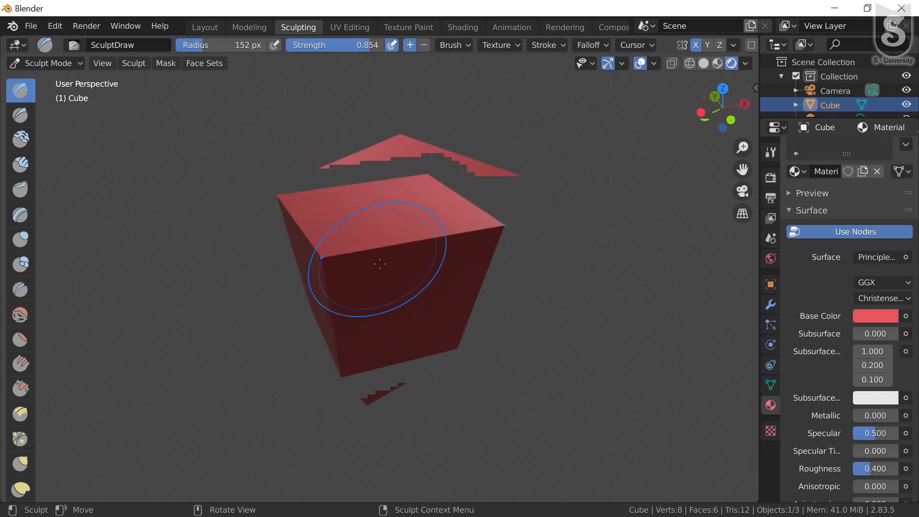
pyautogui.moveTo(426, 248)
pyautogui.mouseDown(button='middle')
pyautogui.moveTo(365, 250)
pyautogui.moveTo(405, 227)
pyautogui.moveTo(402, 242)
pyautogui.moveTo(417, 239)
pyautogui.mouseUp(button='middle')
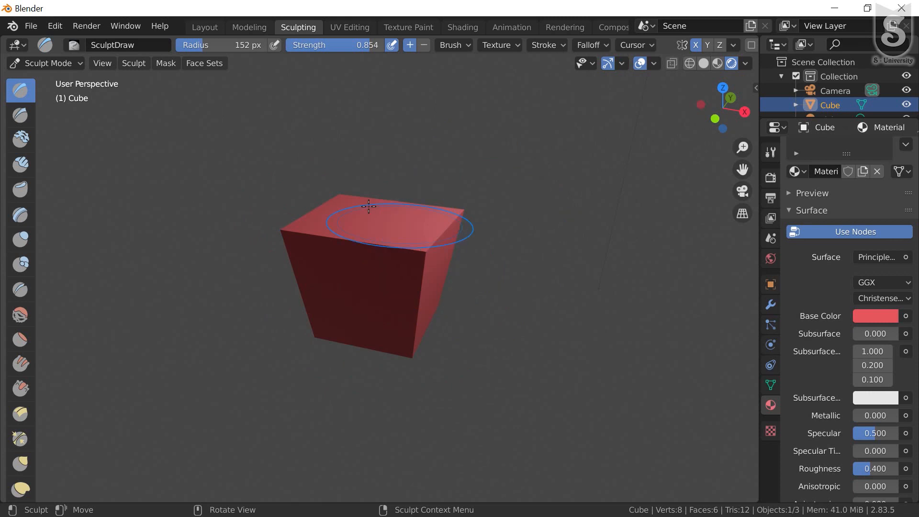
# - Reduce the Draw brush to a radius of 85 px and a strength of 0.471
pyautogui.rightClick(420, 240)
pyautogui.moveTo(323, 239); pyautogui.dragTo(285, 242)
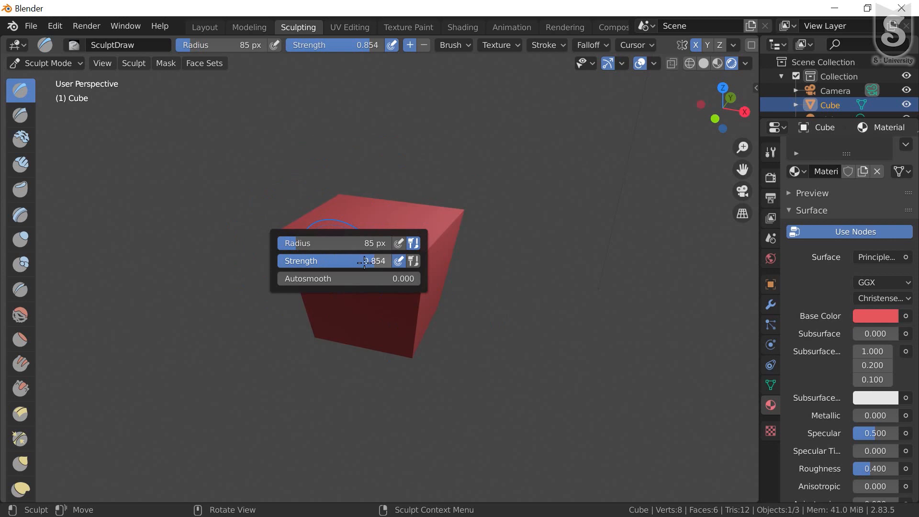
pyautogui.moveTo(357, 261); pyautogui.dragTo(318, 261)
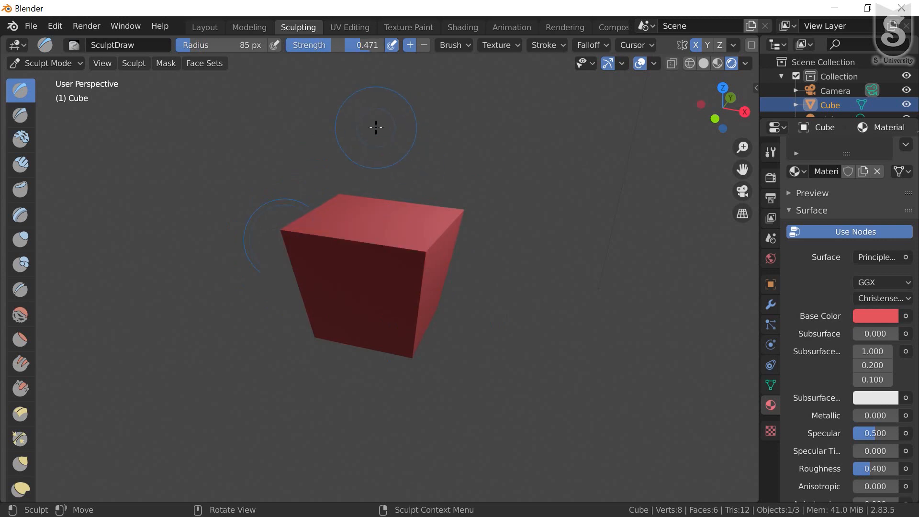
# - Switch to the UV Editing workspace and select faces of the cube, starting with the upper one, to show their UVs
pyautogui.click(341, 25)
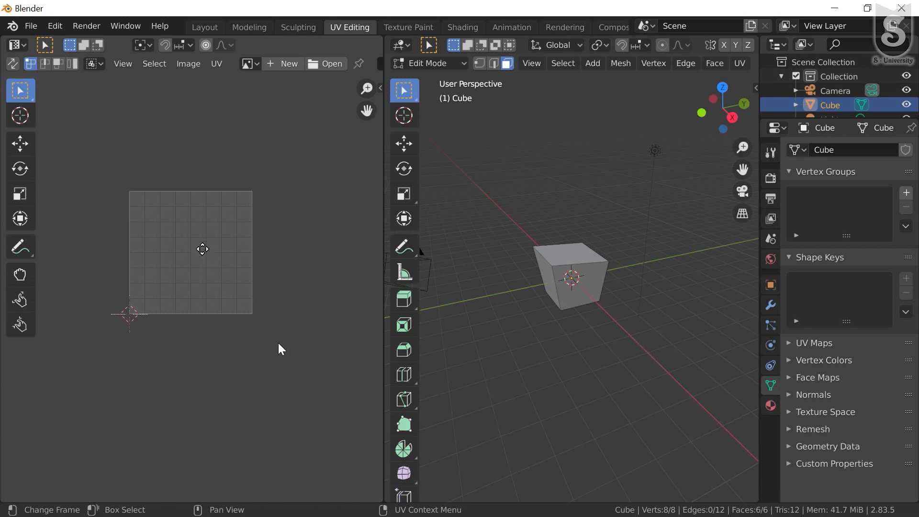
pyautogui.click(586, 257)
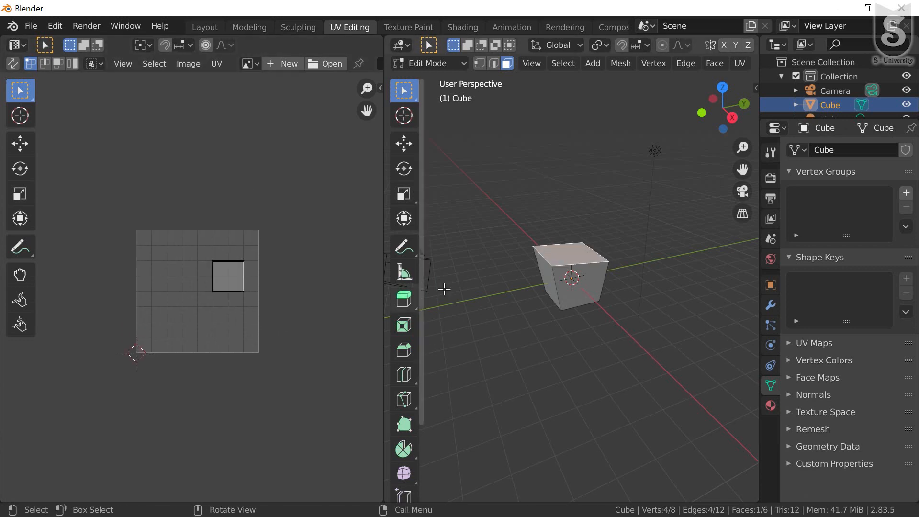
pyautogui.click(594, 274)
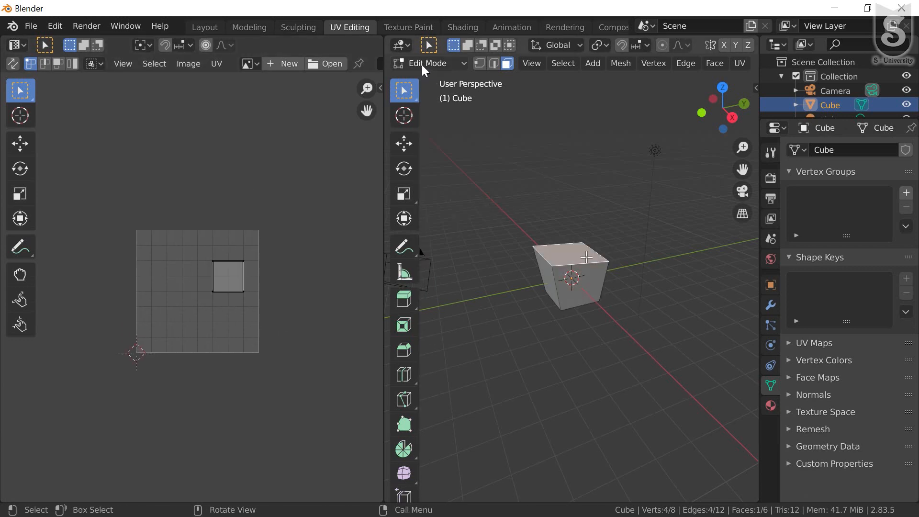
# - Switch the cube to Object Mode and back to Edit Mode, and try moving the UV vertex shared by its three selected faces
pyautogui.click(426, 64)
pyautogui.click(433, 80)
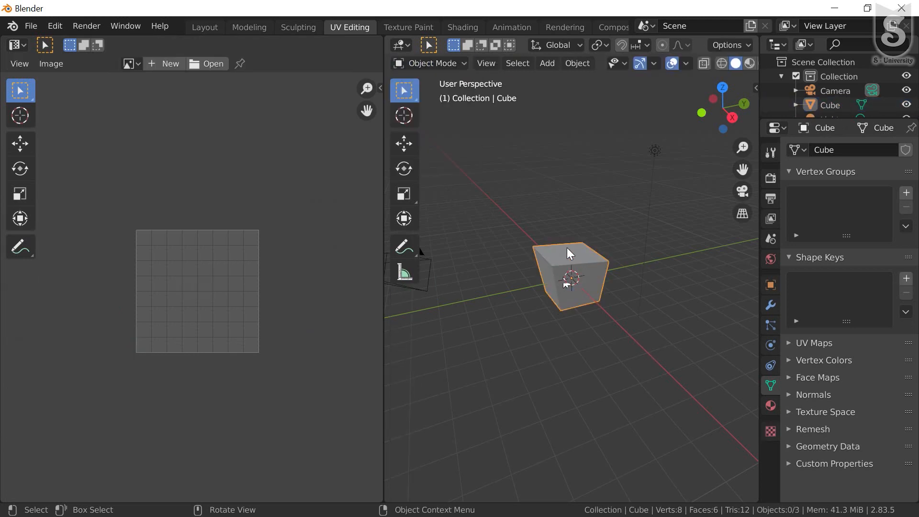
pyautogui.click(435, 64)
pyautogui.click(429, 92)
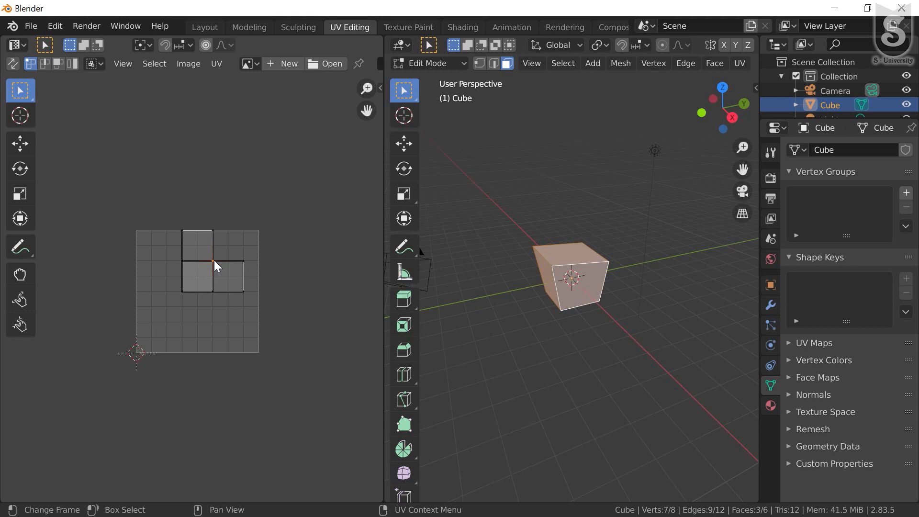
pyautogui.moveTo(214, 260); pyautogui.dragTo(263, 239)
pyautogui.rightClick(263, 240)
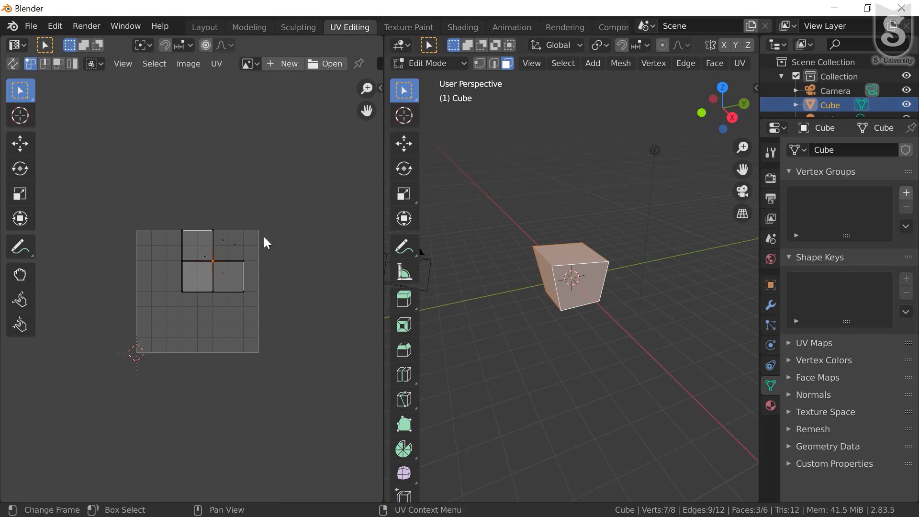
# - Switch to the Texture Paint workspace and create a blank black 1024 x 1024 px image named Untitled
pyautogui.click(417, 26)
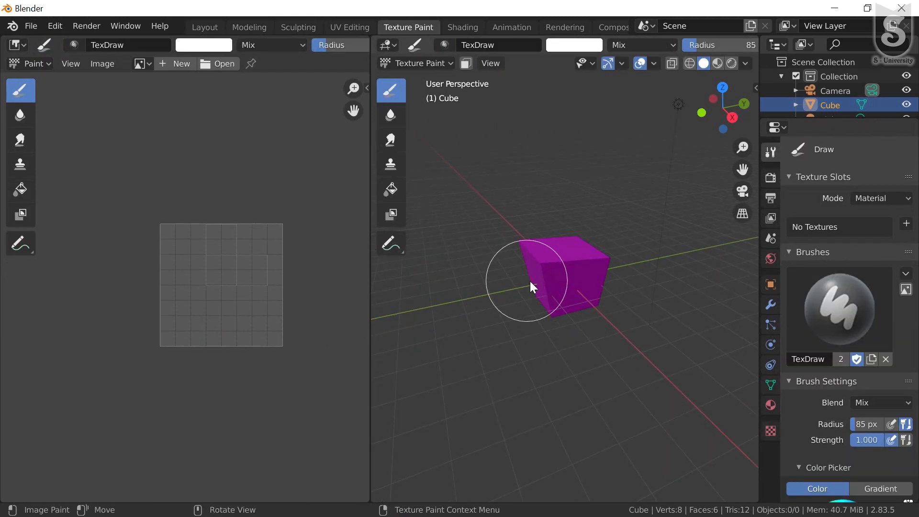
pyautogui.click(573, 257)
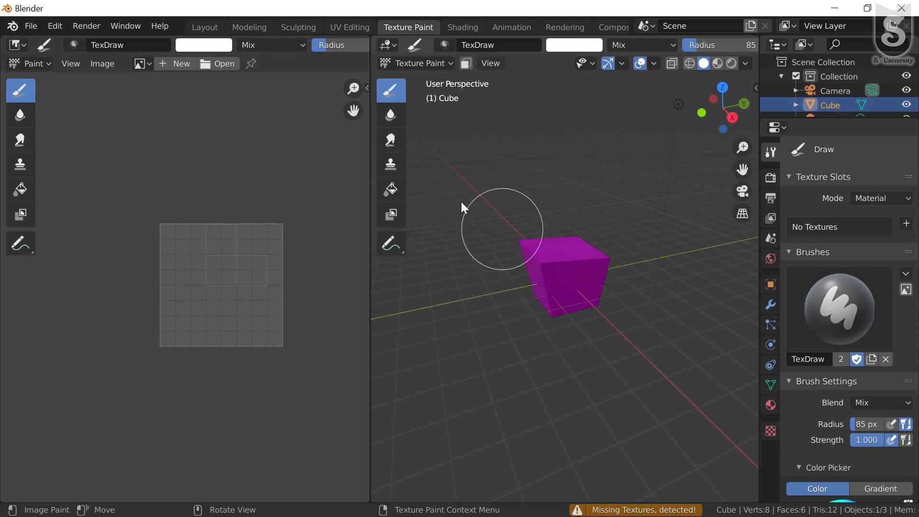
pyautogui.click(168, 65)
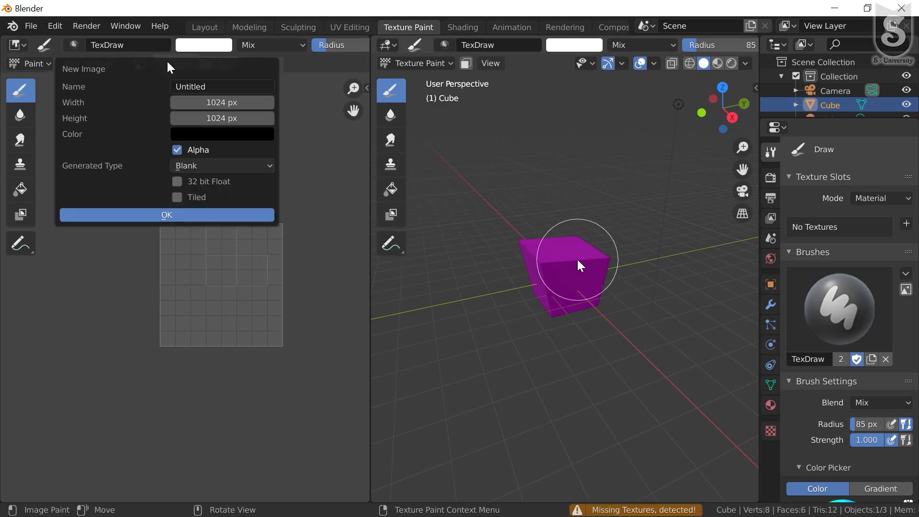
pyautogui.click(159, 216)
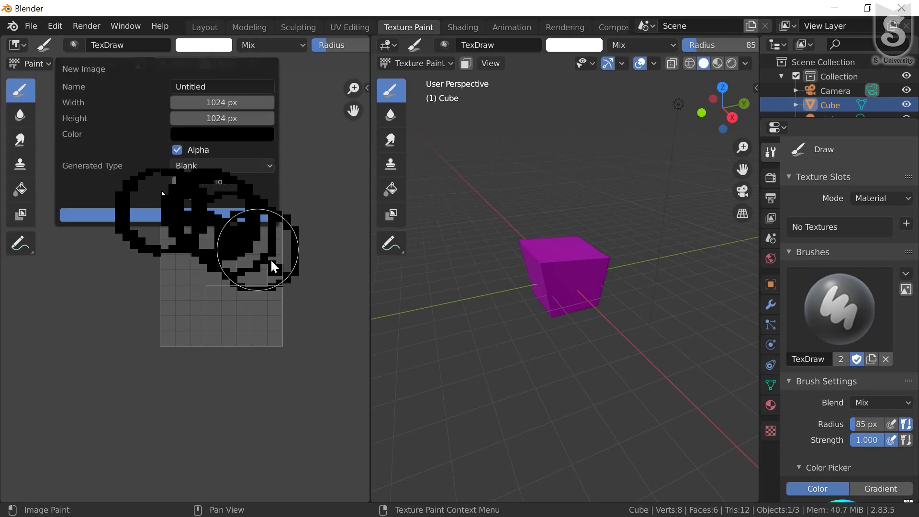
pyautogui.scroll(-1, 565, 253)
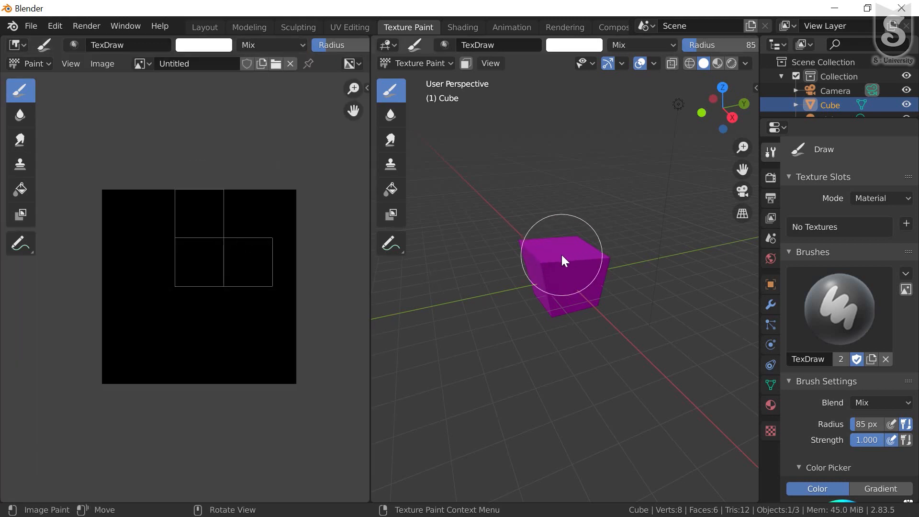
# - Try painting on the cube's surface with the TexDraw brush and return to the Sculpting workspace
pyautogui.click(561, 254)
pyautogui.scroll(1, 492, 275)
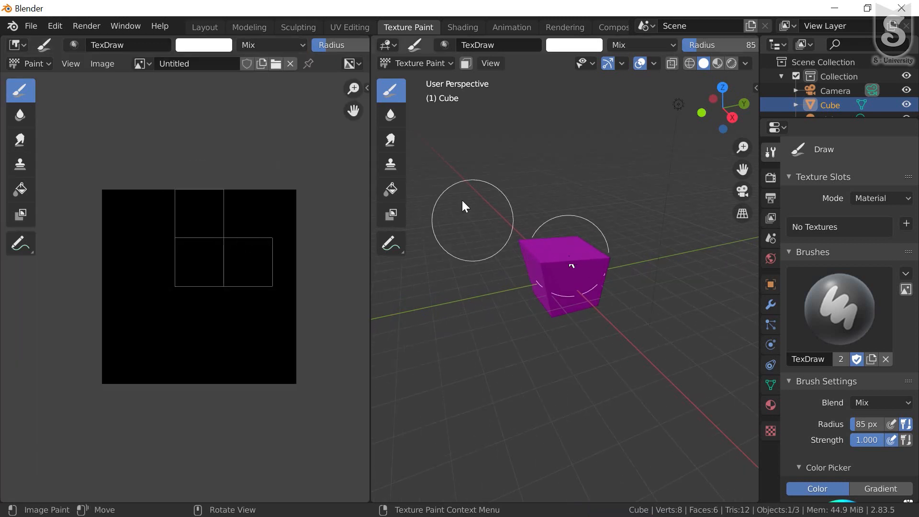
pyautogui.click(298, 28)
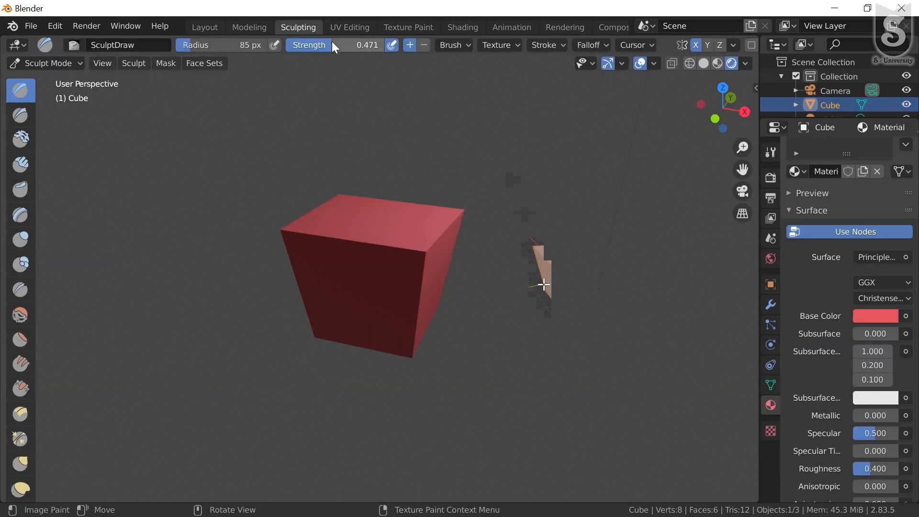
# - Switch to the UV Editing workspace and select all faces of the cube to show its complete UV layout
pyautogui.click(349, 28)
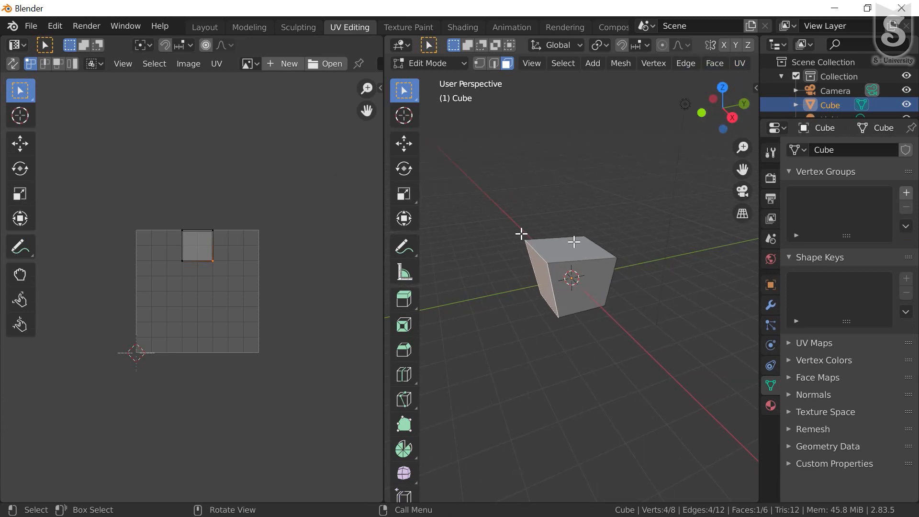
pyautogui.keyDown('ctrl'); pyautogui.moveTo(494, 195); pyautogui.dragTo(642, 346); pyautogui.keyUp('ctrl')
pyautogui.moveTo(519, 203); pyautogui.dragTo(607, 314)
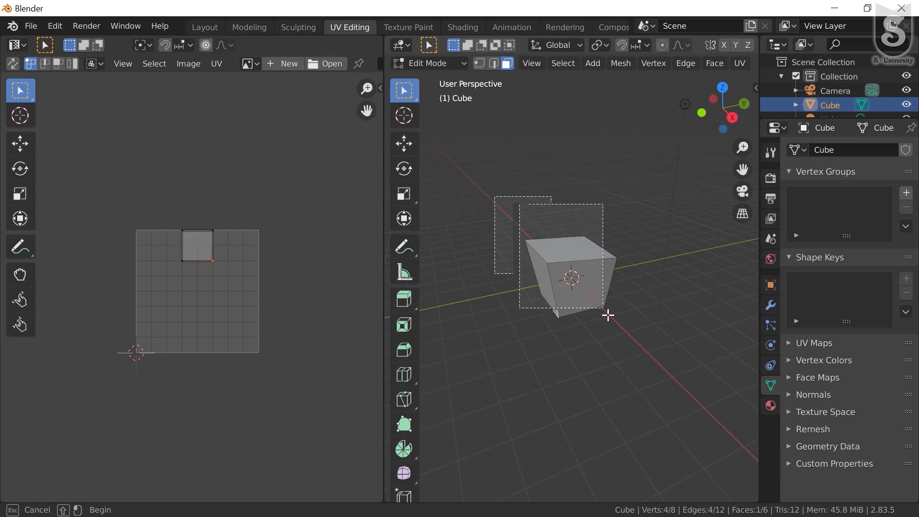
pyautogui.moveTo(562, 361); pyautogui.dragTo(517, 324, button='middle')
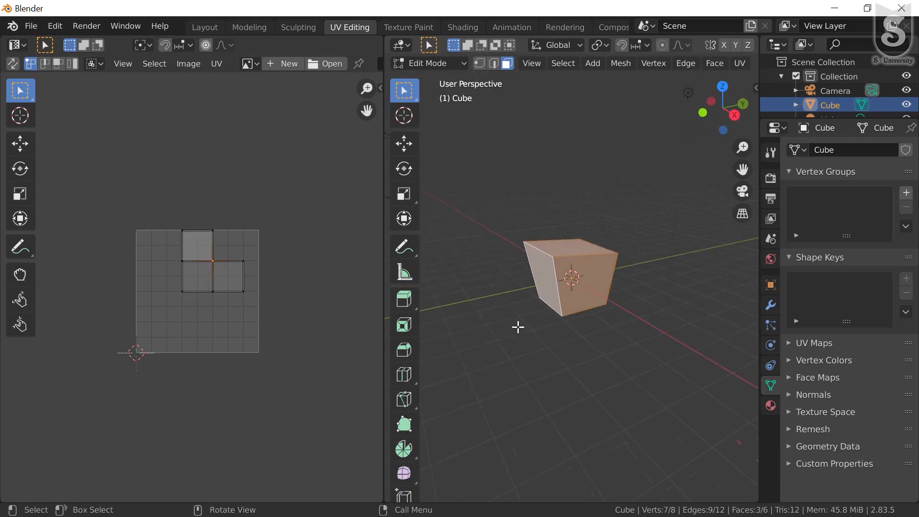
pyautogui.press('a')
pyautogui.hotkey('alt', 'a')
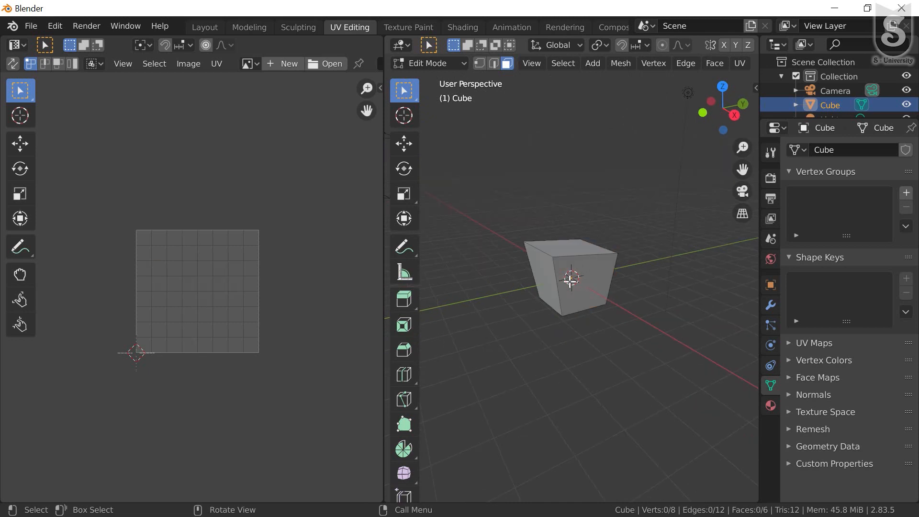
pyautogui.press('a')
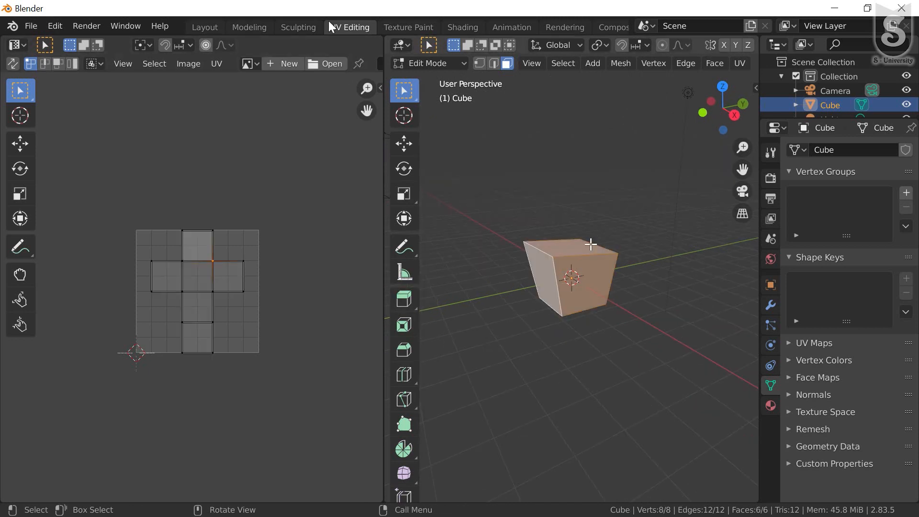
# - Switch to the Texture Paint workspace and paint a white D-shaped loop over the UV layout on the Untitled image
pyautogui.click(423, 29)
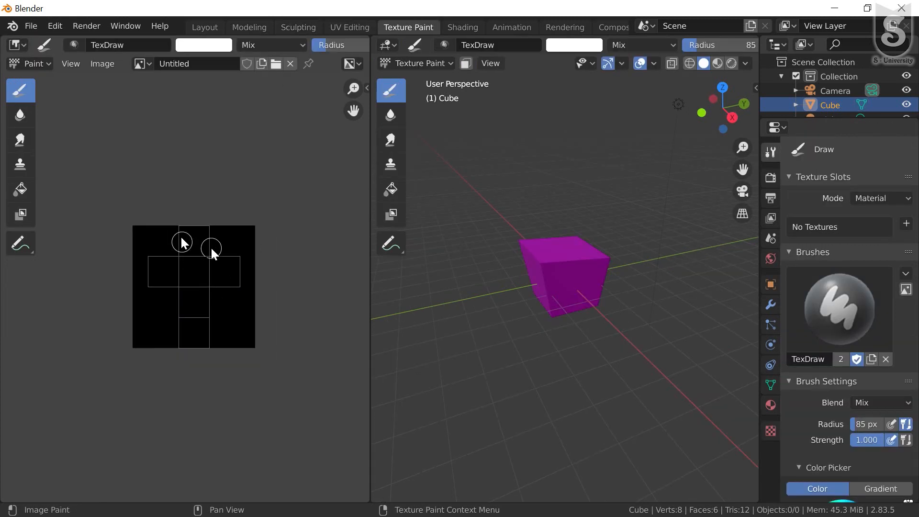
pyautogui.scroll(1, 195, 283)
pyautogui.scroll(-1, 272, 306)
pyautogui.scroll(2, 189, 249)
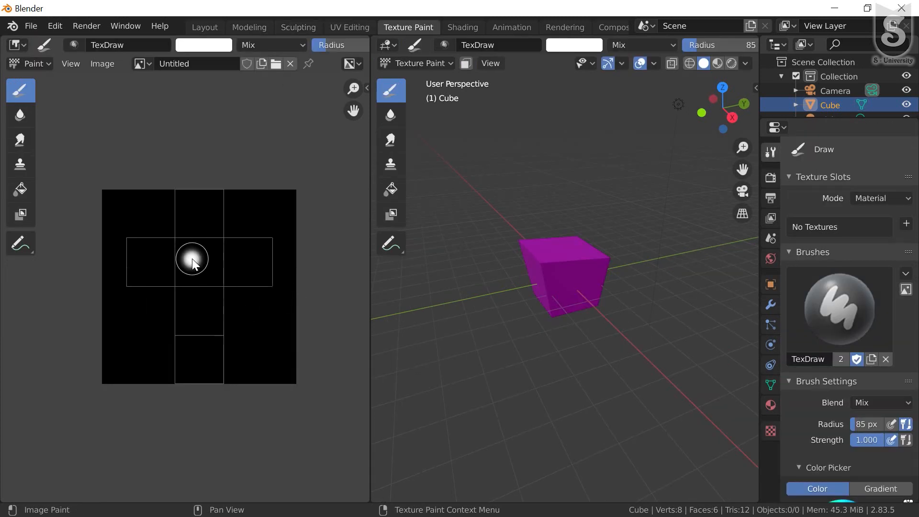
pyautogui.moveTo(191, 261); pyautogui.dragTo(182, 291)
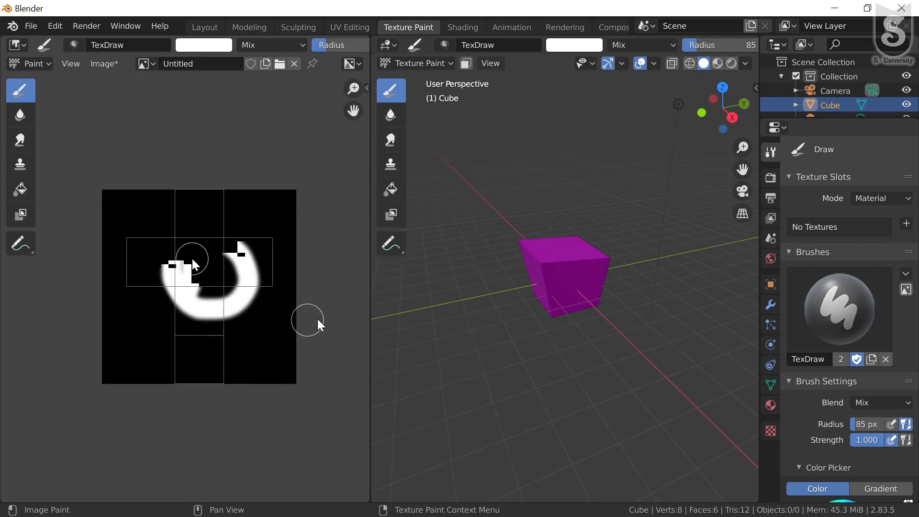
pyautogui.moveTo(579, 264); pyautogui.dragTo(565, 264)
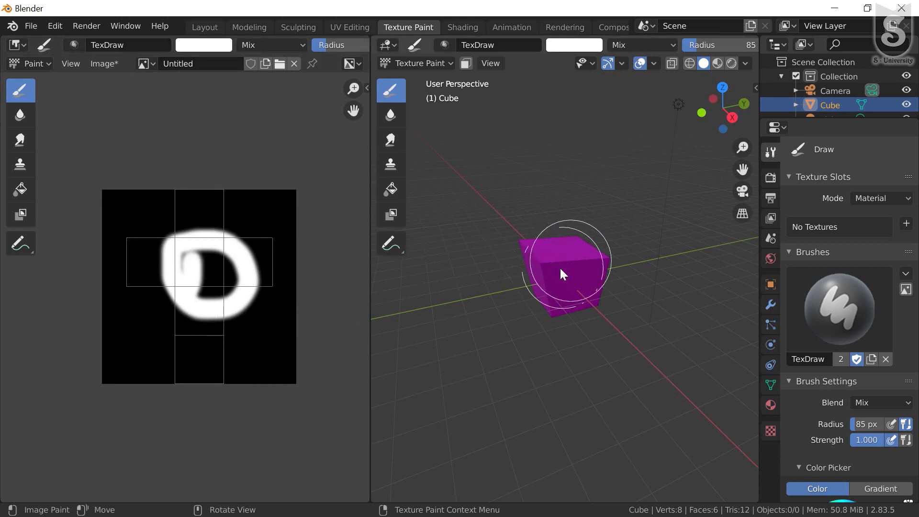
# - Connect an Image Texture to the cube material's Base Color and assign the Untitled image to it
pyautogui.click(770, 406)
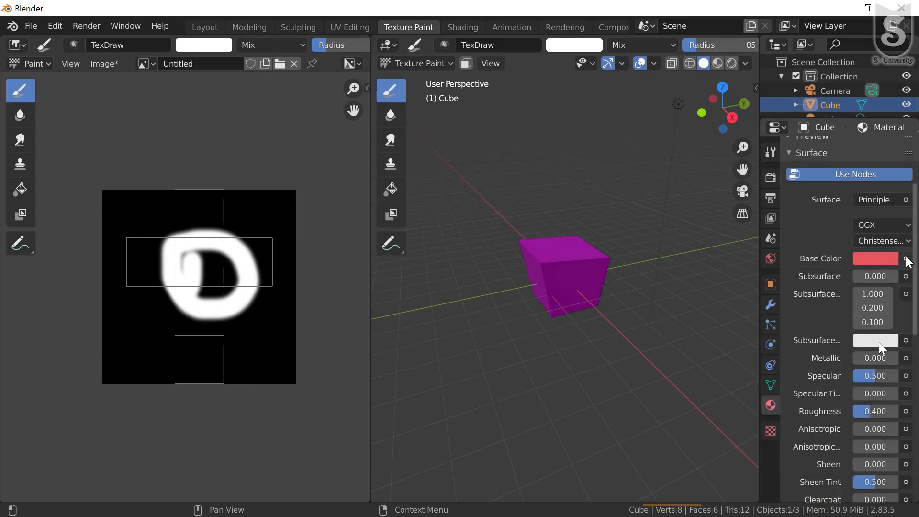
pyautogui.click(906, 258)
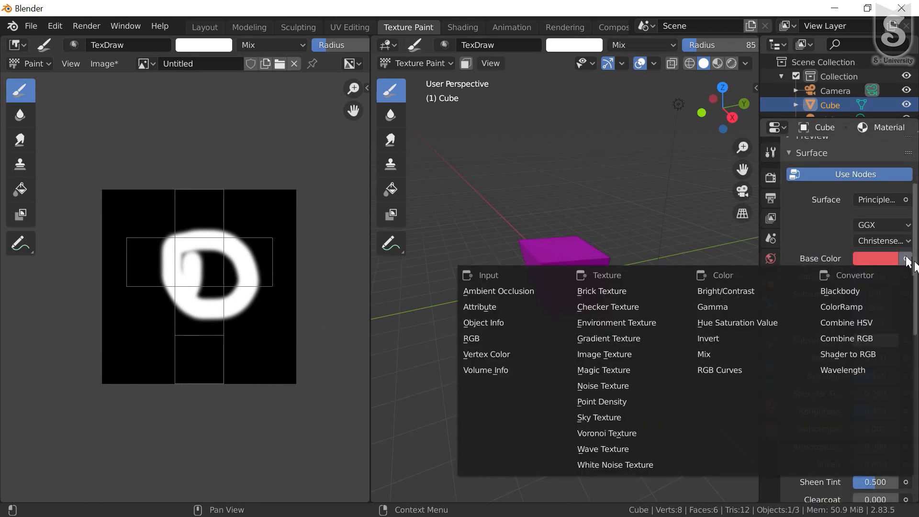
pyautogui.click(614, 354)
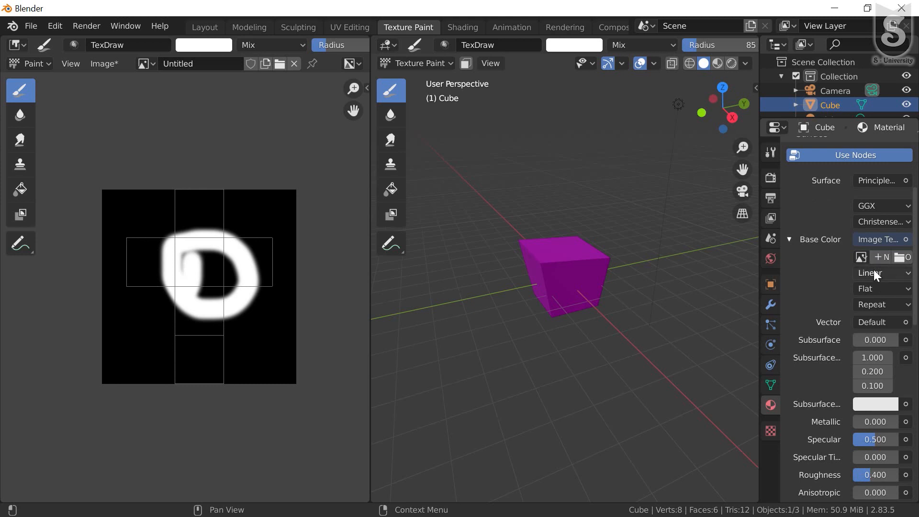
pyautogui.click(860, 257)
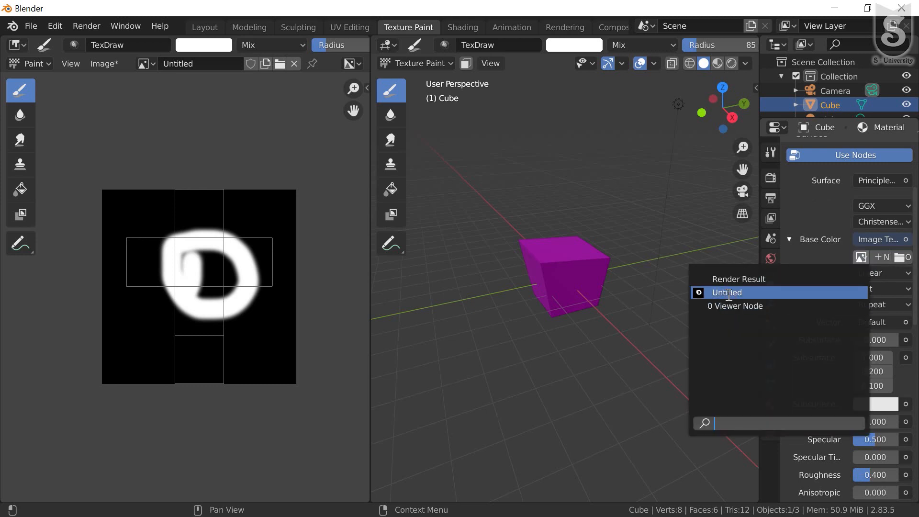
pyautogui.click(736, 295)
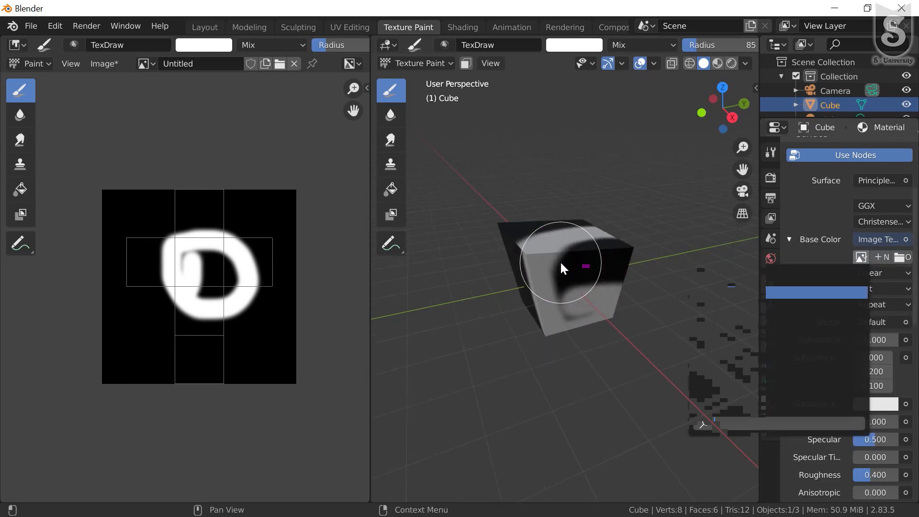
# - Paint a white stroke directly on the cube, across its upper corner
pyautogui.moveTo(552, 251)
pyautogui.mouseDown(button='middle')
pyautogui.moveTo(607, 275)
pyautogui.moveTo(546, 259)
pyautogui.moveTo(607, 245)
pyautogui.moveTo(587, 232)
pyautogui.mouseUp(button='middle')
pyautogui.moveTo(587, 235)
pyautogui.mouseDown()
pyautogui.moveTo(582, 296)
pyautogui.moveTo(604, 238)
pyautogui.mouseUp()
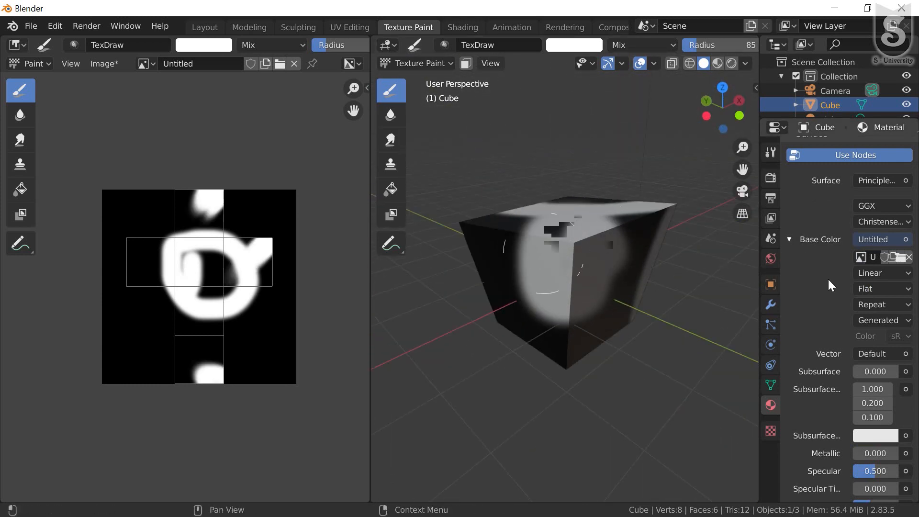
pyautogui.scroll(2, 890, 316)
pyautogui.scroll(-2, 890, 326)
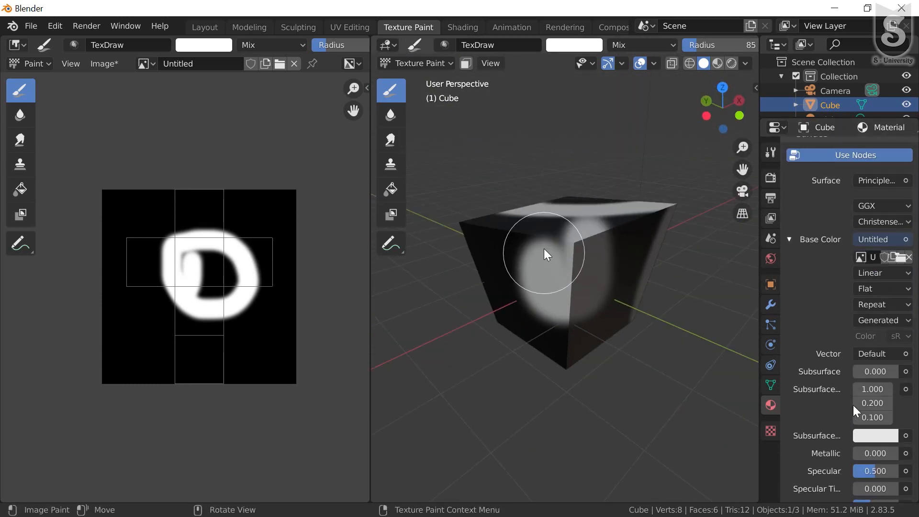
# - Set the material's Subsurface Color to green (H 0.266, S 0.666, V 0.906) and paint a stroke on the cube's side face
pyautogui.scroll(-2, 871, 345)
pyautogui.scroll(2, 874, 321)
pyautogui.scroll(-6, 876, 317)
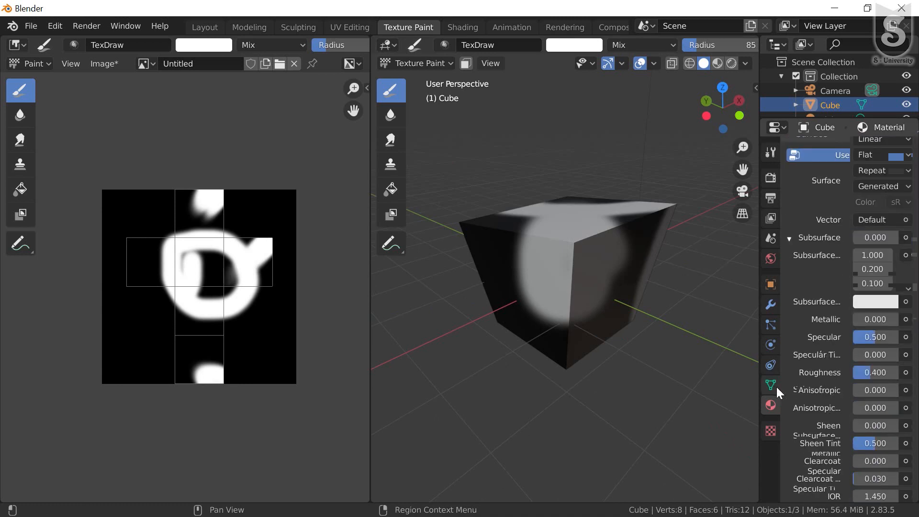
pyautogui.scroll(-6, 876, 317)
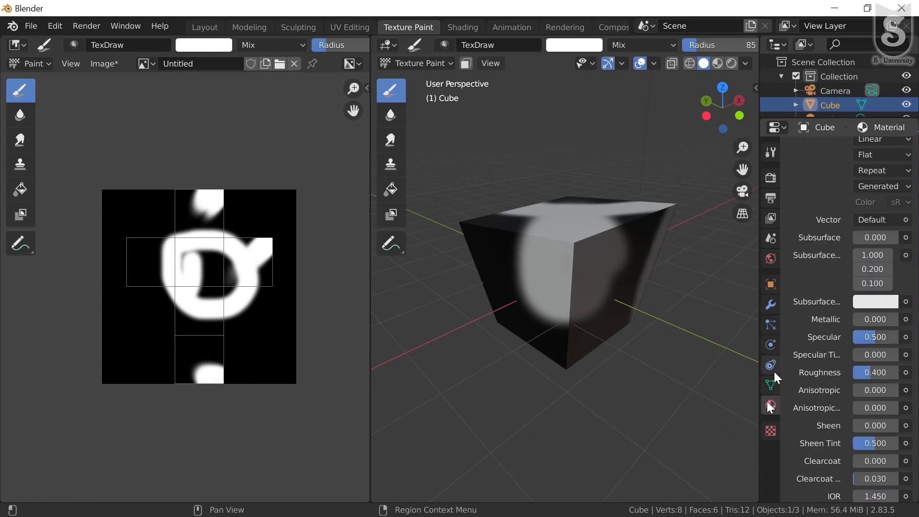
pyautogui.click(881, 303)
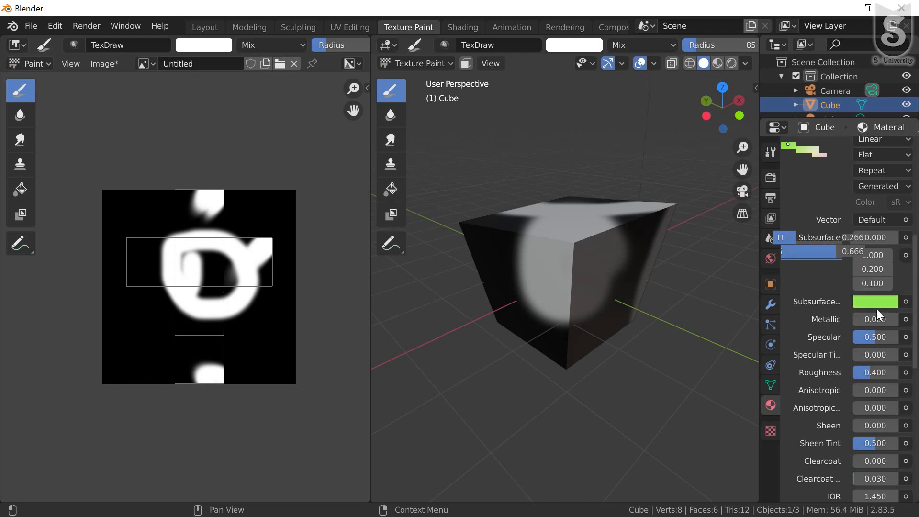
pyautogui.moveTo(614, 297); pyautogui.dragTo(599, 277)
pyautogui.hotkey('ctrl', 'z')
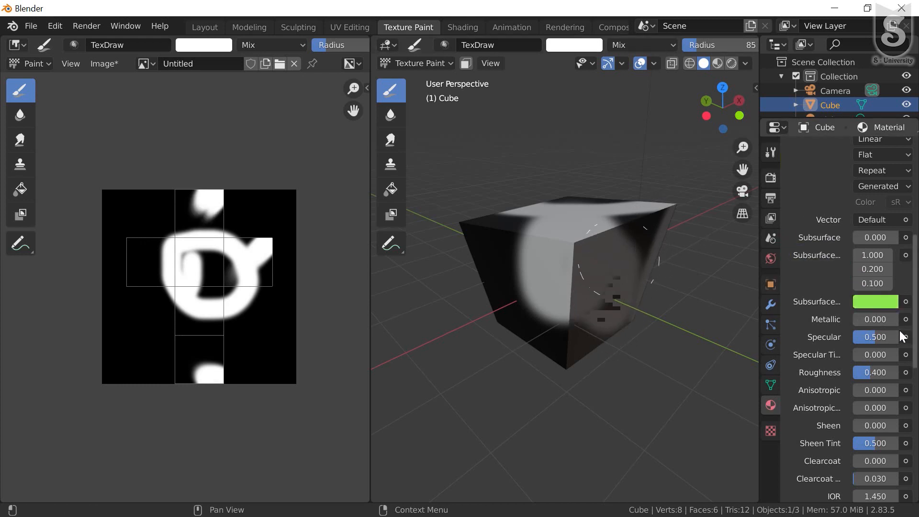
# - Change the material's Subsurface Color to a pale purple
pyautogui.click(876, 302)
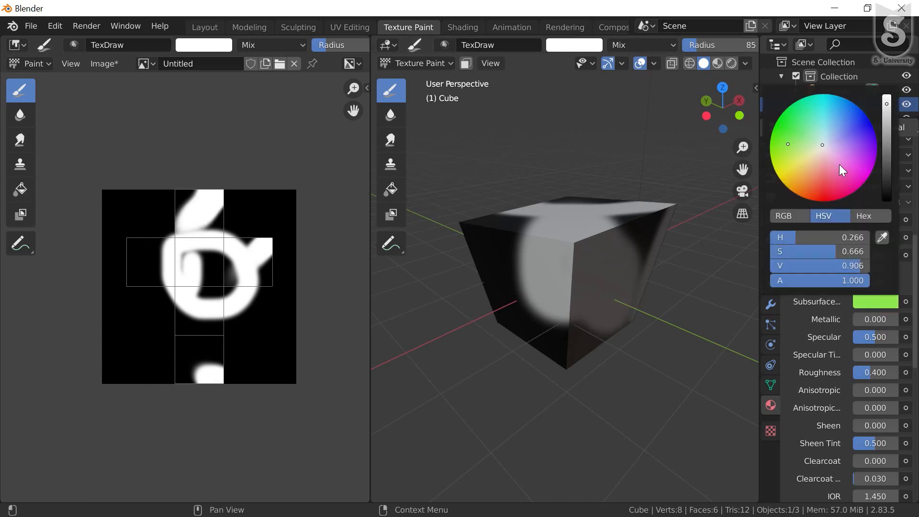
pyautogui.click(833, 147)
pyautogui.scroll(1, 620, 337)
pyautogui.scroll(2, 621, 340)
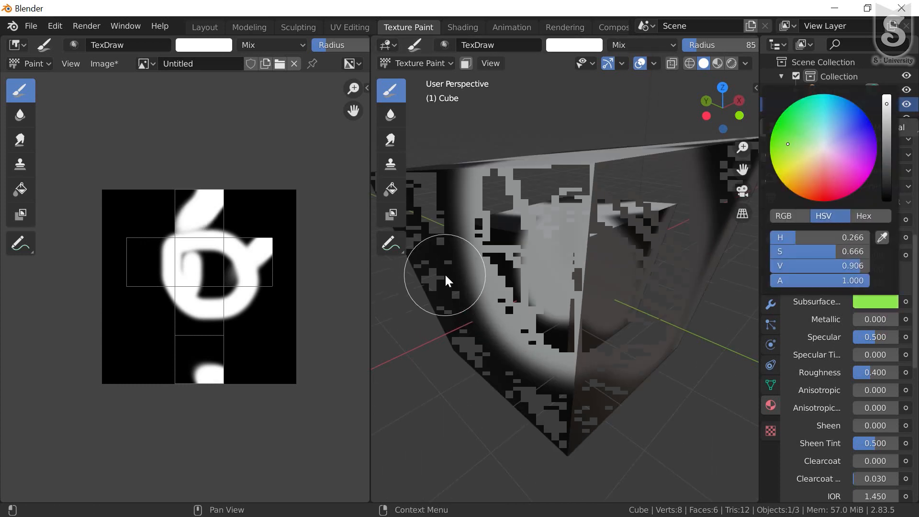
pyautogui.scroll(-5, 445, 276)
# - Paint more white strokes across the UV layout image and directly on several faces of the cube
pyautogui.moveTo(149, 258); pyautogui.dragTo(261, 264)
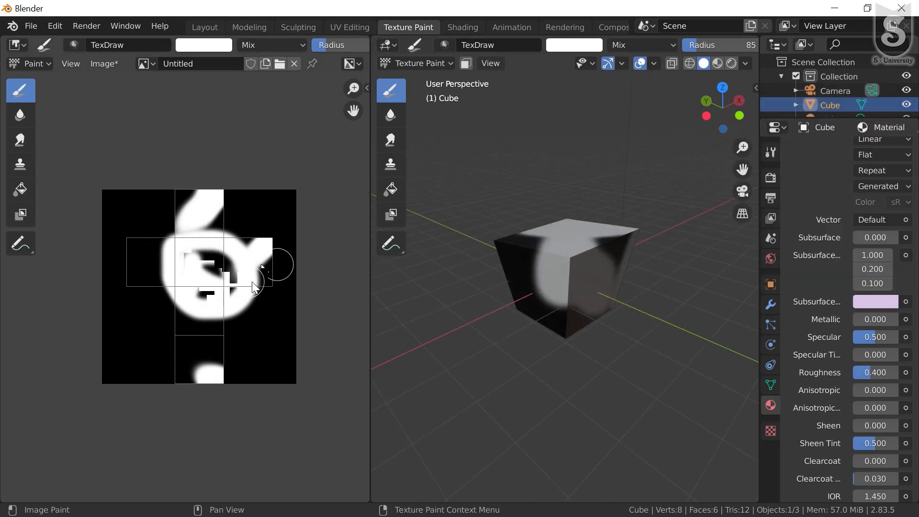
pyautogui.moveTo(541, 259)
pyautogui.mouseDown()
pyautogui.moveTo(552, 284)
pyautogui.moveTo(532, 307)
pyautogui.mouseUp()
pyautogui.moveTo(532, 306)
pyautogui.mouseDown(button='middle')
pyautogui.moveTo(602, 279)
pyautogui.moveTo(606, 258)
pyautogui.mouseUp(button='middle')
pyautogui.moveTo(587, 264)
pyautogui.mouseDown()
pyautogui.moveTo(580, 292)
pyautogui.moveTo(593, 300)
pyautogui.mouseUp()
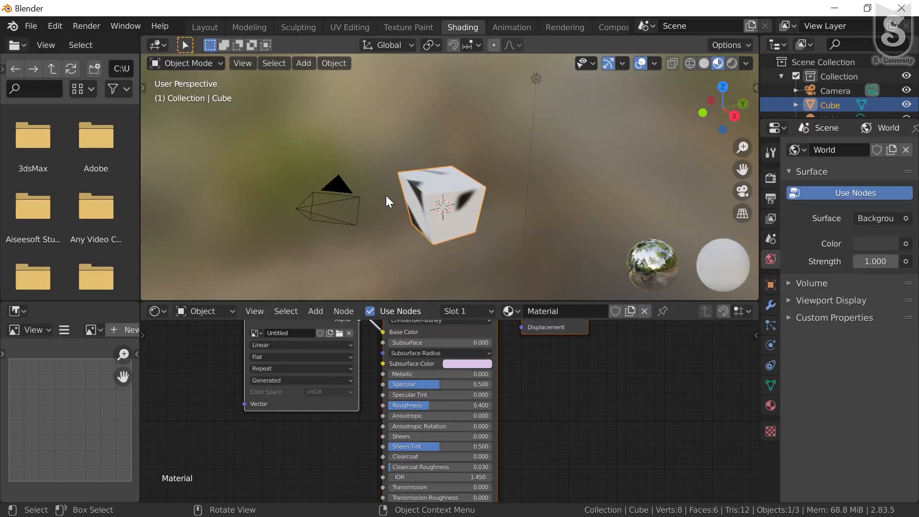
# - Switch to the Shading workspace and examine the painted cube from another angle in material preview
pyautogui.moveTo(351, 206)
pyautogui.mouseDown(button='middle')
pyautogui.moveTo(464, 171)
pyautogui.moveTo(393, 173)
pyautogui.moveTo(404, 194)
pyautogui.moveTo(432, 198)
pyautogui.moveTo(397, 177)
pyautogui.moveTo(409, 153)
pyautogui.moveTo(467, 177)
pyautogui.moveTo(470, 198)
pyautogui.moveTo(401, 196)
pyautogui.moveTo(431, 211)
pyautogui.mouseUp(button='middle')
pyautogui.scroll(-3, 432, 199)
pyautogui.scroll(4, 430, 198)
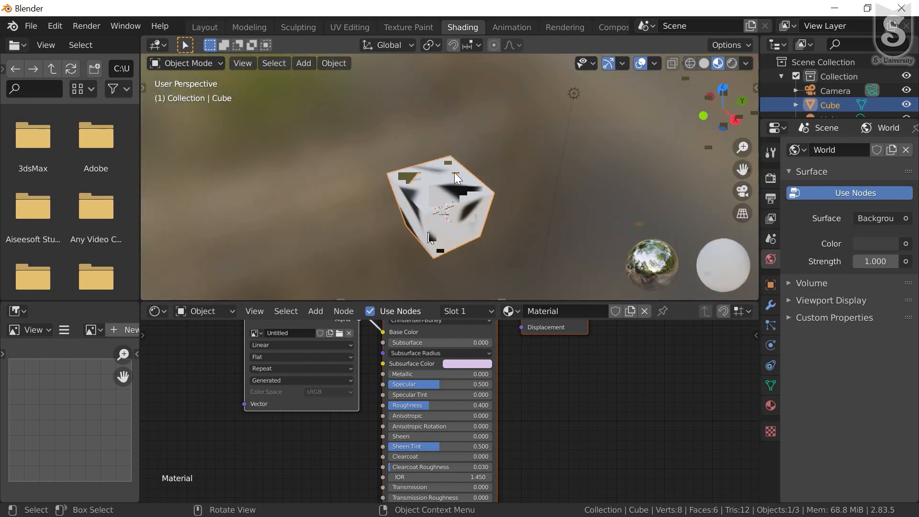
pyautogui.scroll(-2, 465, 231)
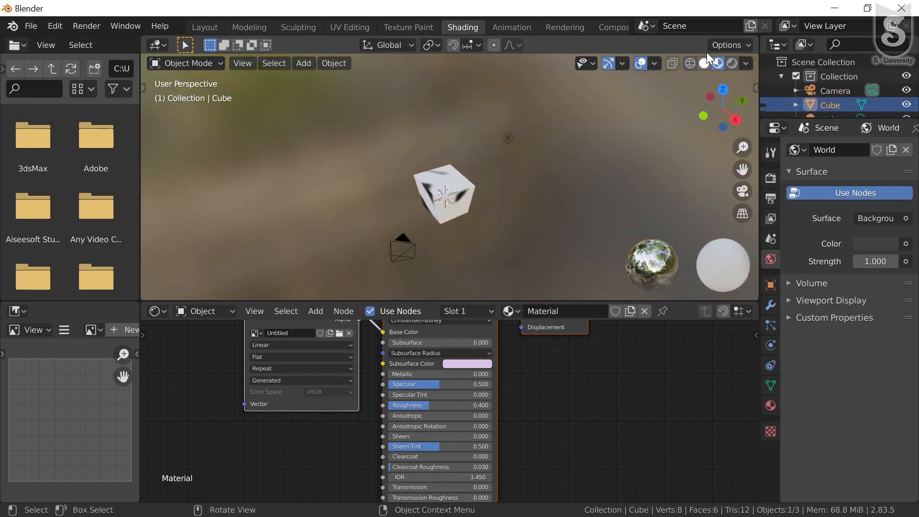
# - Try several built-in HDRI environments for the viewport shading, including the sunset field and the street, and return to the forest one
pyautogui.click(745, 64)
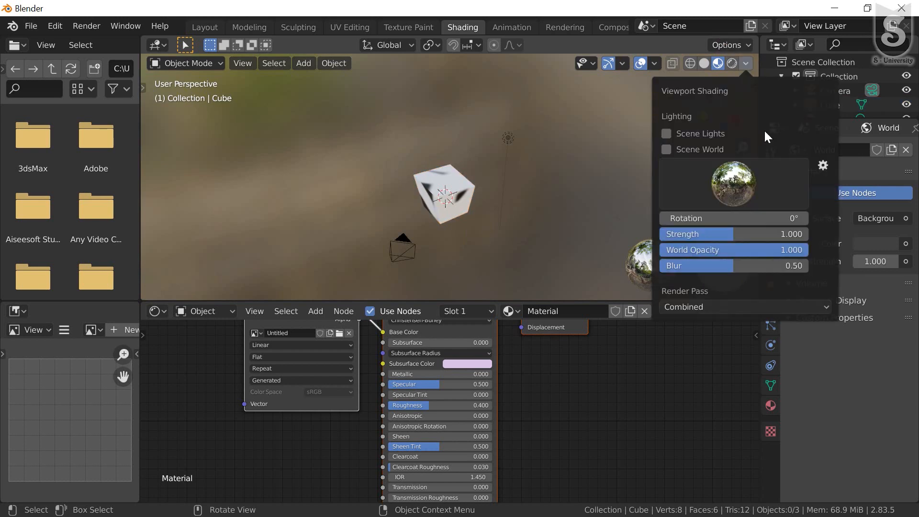
pyautogui.click(733, 184)
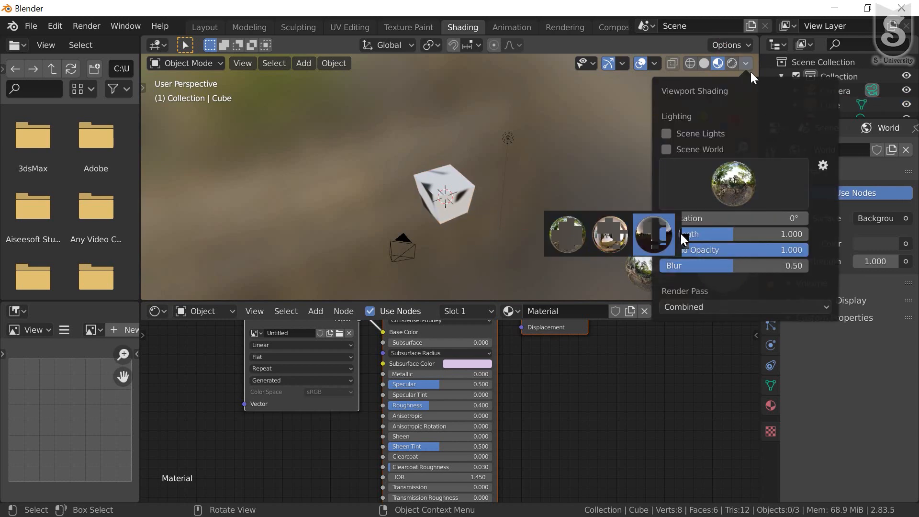
pyautogui.click(524, 233)
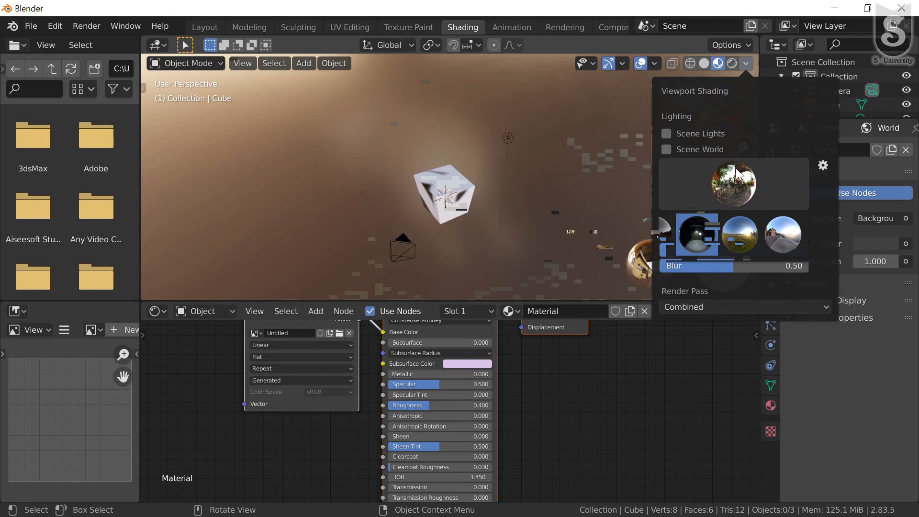
pyautogui.click(734, 184)
pyautogui.click(718, 236)
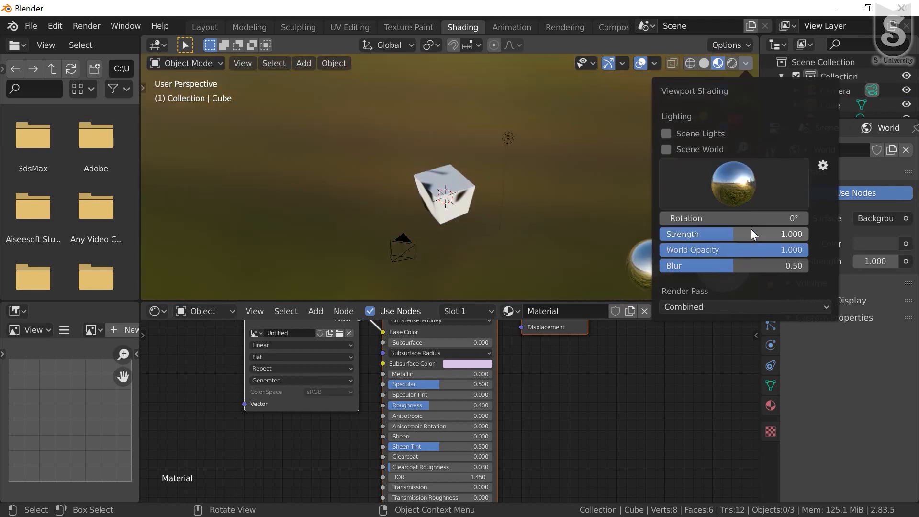
pyautogui.click(733, 183)
pyautogui.click(785, 236)
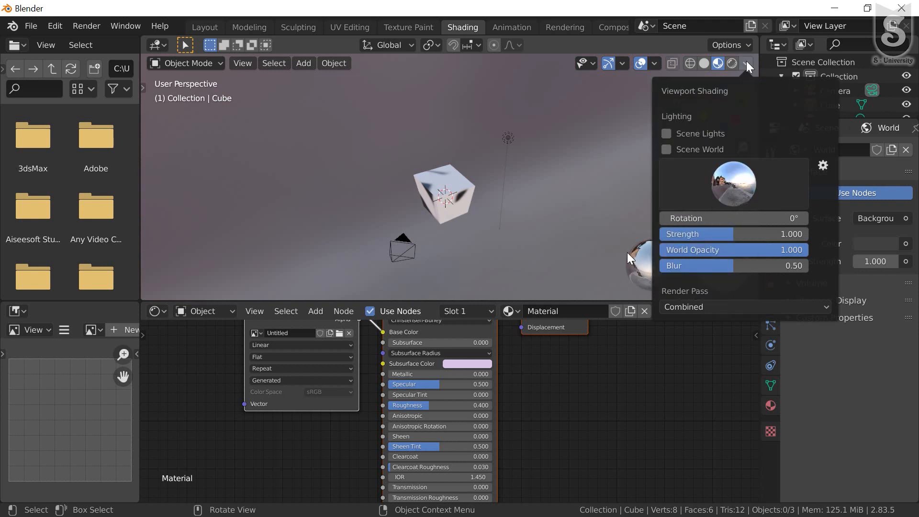
pyautogui.click(725, 188)
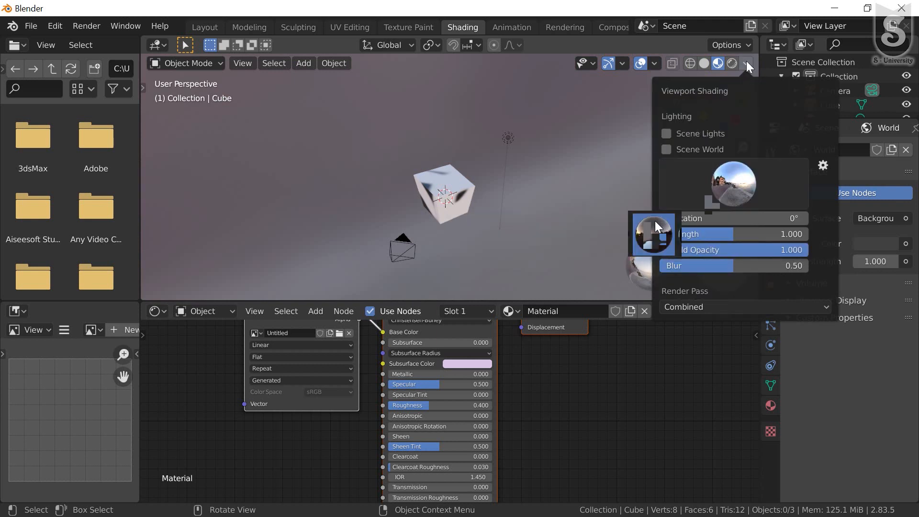
pyautogui.click(577, 234)
pyautogui.scroll(-6, 542, 205)
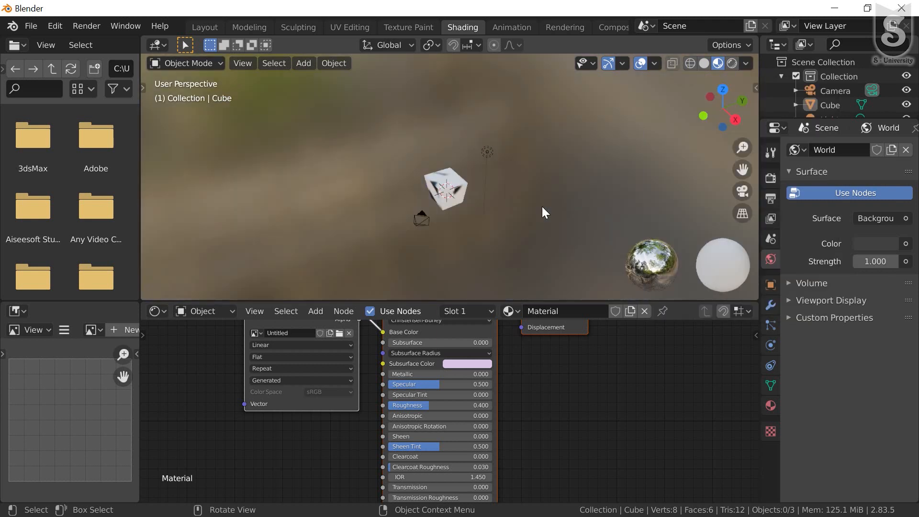
# - Switch to the Animation workspace
pyautogui.scroll(4, 486, 210)
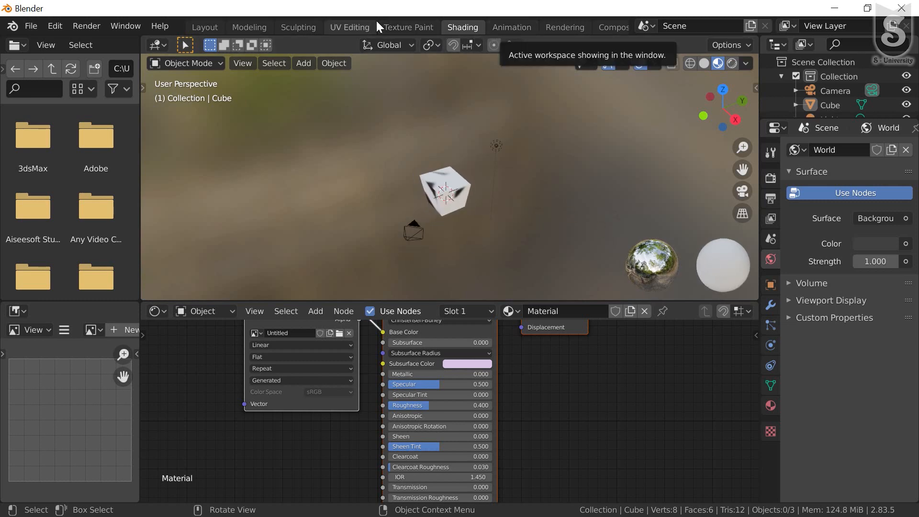
pyautogui.hotkey('ctrl', 'pagedown')
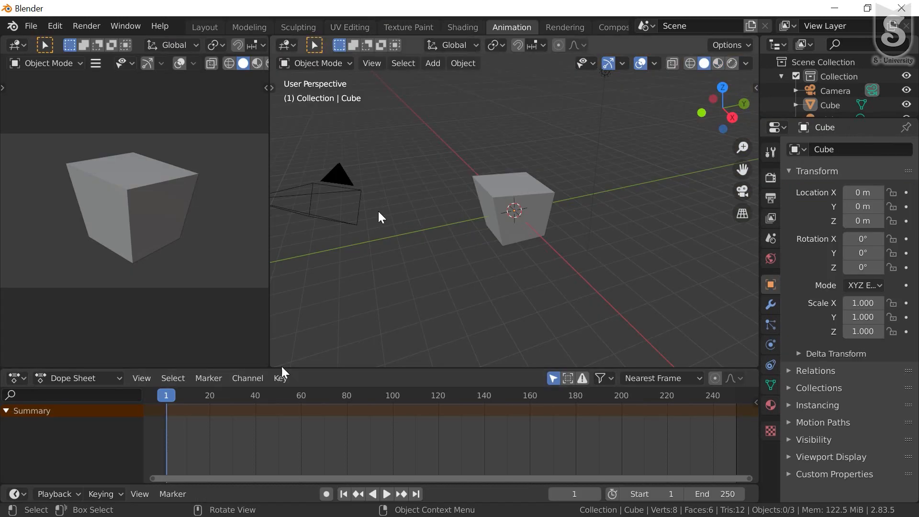
# - Scrub the timeline to about frame 14 and try moving the cube freely away from the origin
pyautogui.moveTo(165, 396); pyautogui.dragTo(194, 414)
pyautogui.click(528, 197)
pyautogui.press('g')
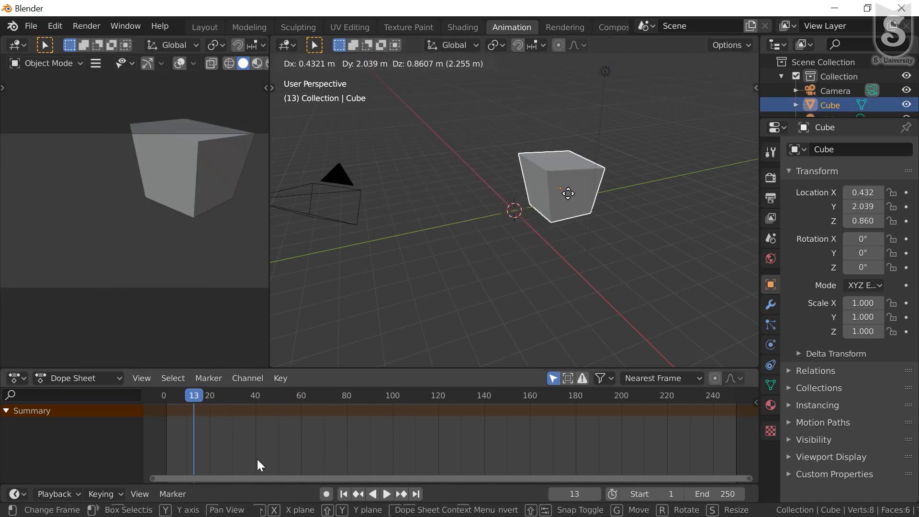
pyautogui.rightClick(206, 392)
pyautogui.moveTo(206, 398)
pyautogui.mouseDown()
pyautogui.moveTo(373, 406)
pyautogui.moveTo(289, 421)
pyautogui.moveTo(206, 421)
pyautogui.moveTo(198, 392)
pyautogui.moveTo(225, 414)
pyautogui.moveTo(192, 392)
pyautogui.mouseUp()
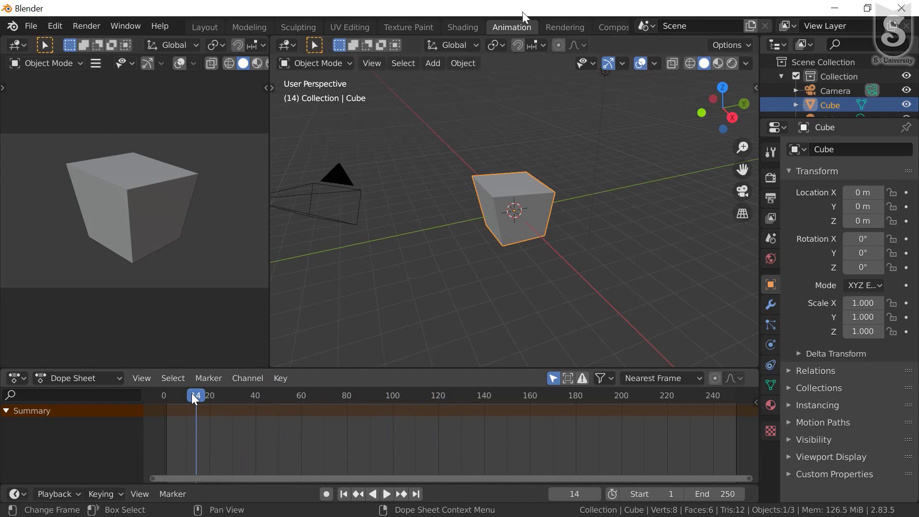
# - Switch to the Rendering workspace and display the painted Untitled image in place of the render result
pyautogui.click(573, 26)
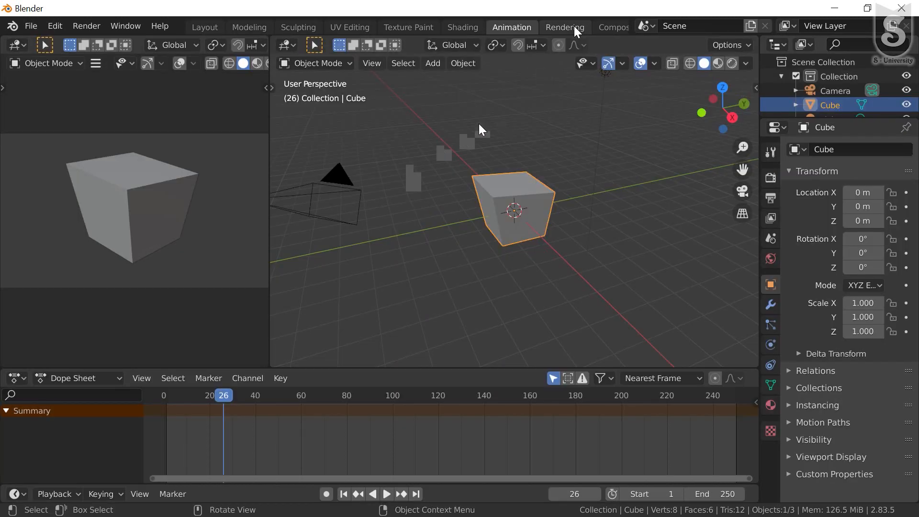
pyautogui.click(306, 45)
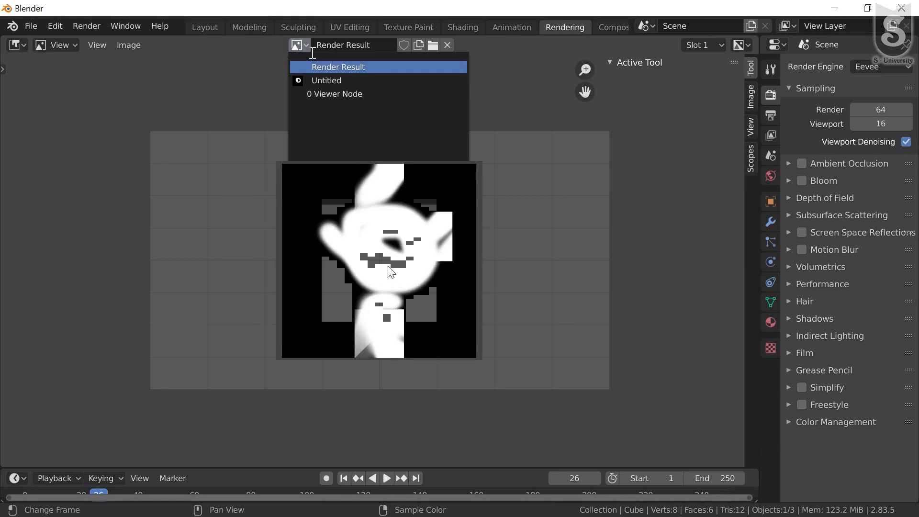
pyautogui.click(335, 81)
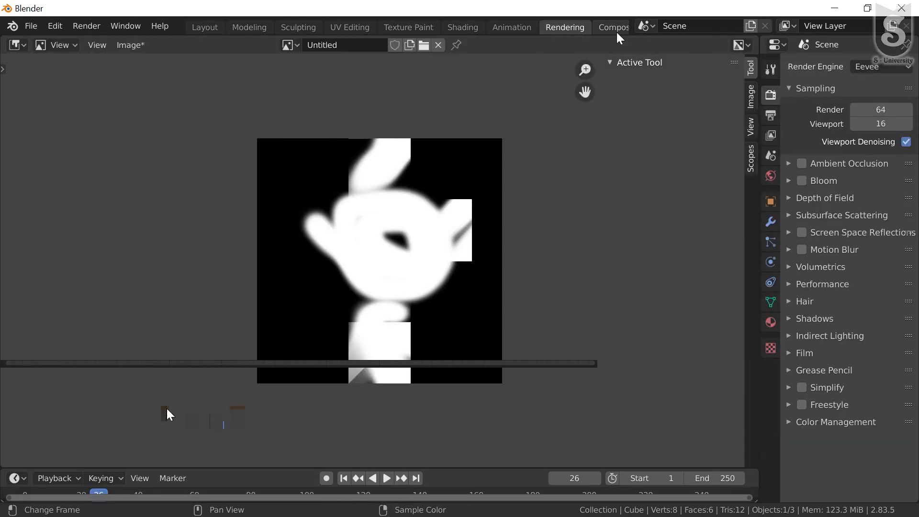
# - Switch to the Compositing workspace and briefly play the animation on the timeline
pyautogui.click(617, 33)
pyautogui.press('space')
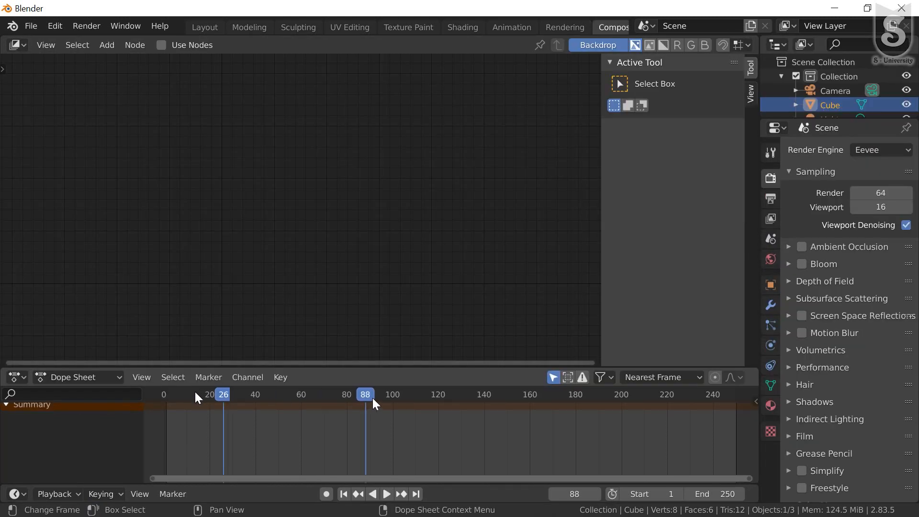
pyautogui.press('Escape')
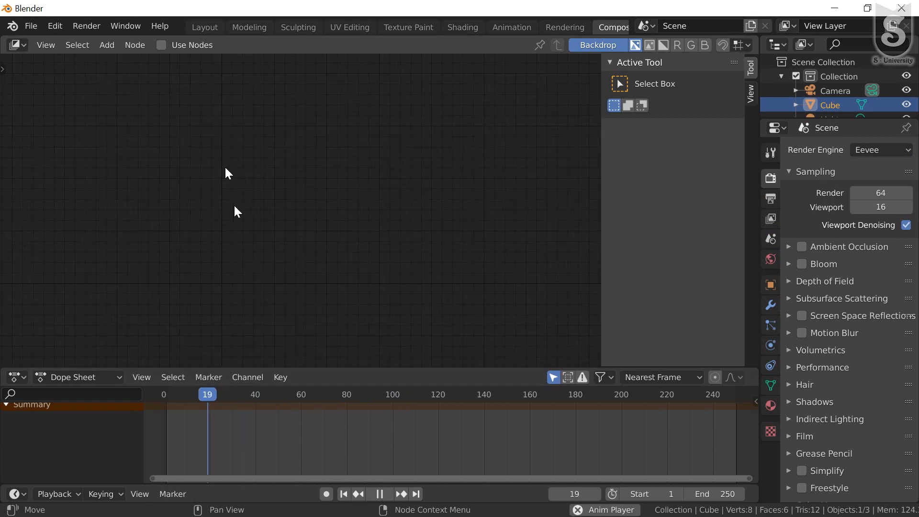
pyautogui.scroll(-1, 274, 186)
pyautogui.moveTo(274, 186); pyautogui.dragTo(340, 180, button='middle')
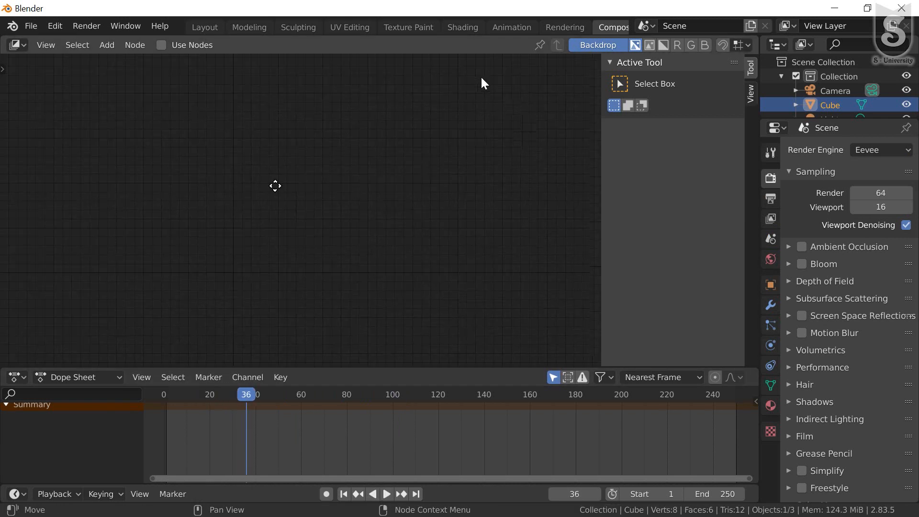
# - Switch to the Scripting workspace
pyautogui.scroll(-1, 605, 32)
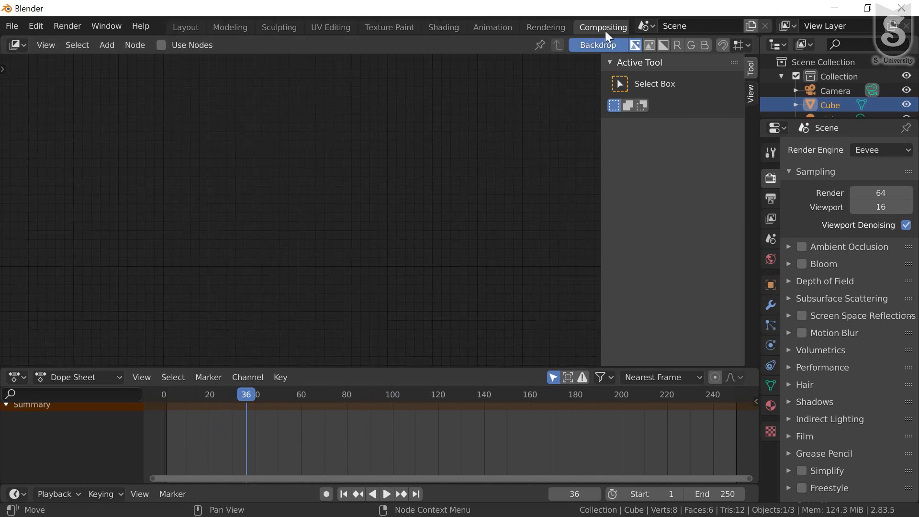
pyautogui.scroll(-4, 604, 32)
pyautogui.click(604, 31)
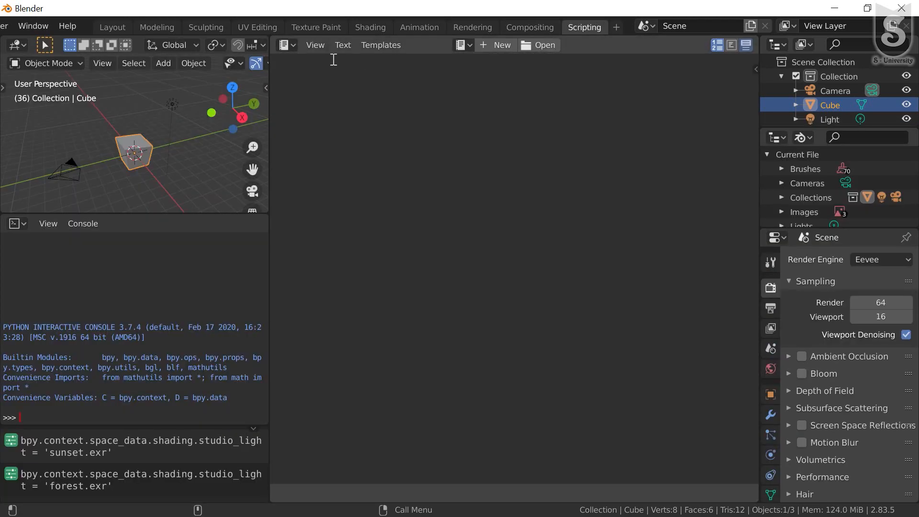
# - Revisit the workspaces one after another, including Layout, Sculpting, UV Editing, Texture Paint, Modeling, Shading, Animation, Rendering and Compositing
pyautogui.click(116, 27)
pyautogui.click(580, 30)
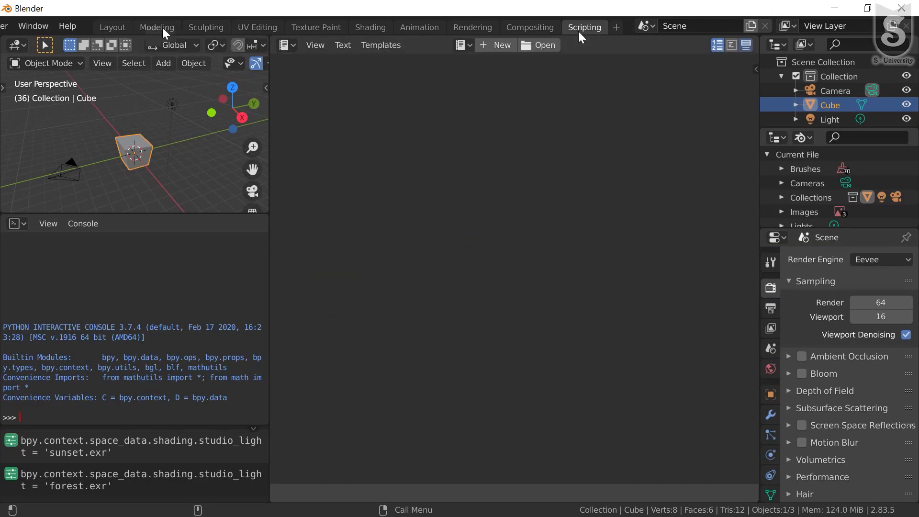
pyautogui.click(211, 24)
pyautogui.click(265, 27)
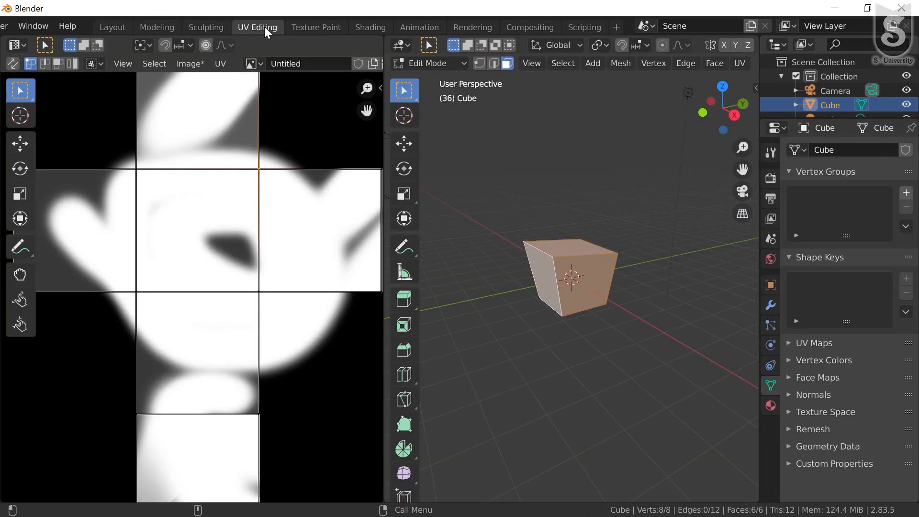
pyautogui.click(316, 28)
pyautogui.click(156, 27)
pyautogui.click(378, 28)
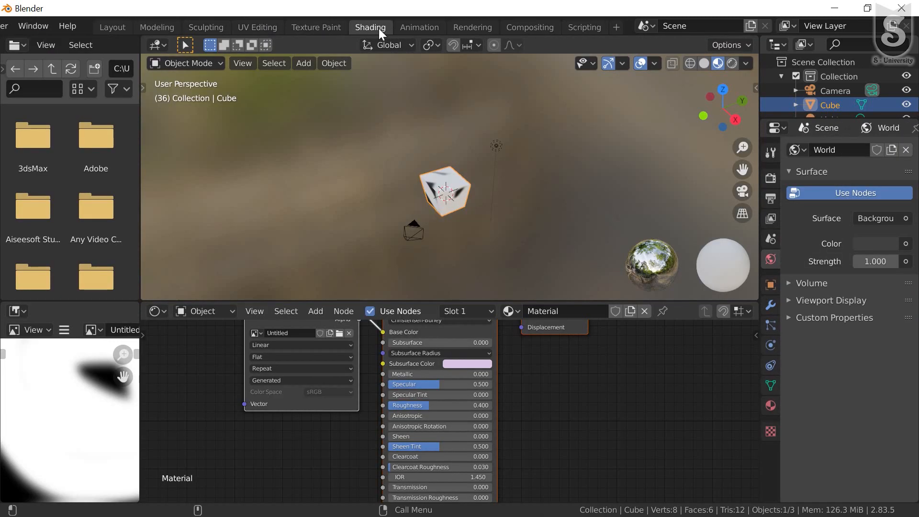
pyautogui.click(415, 30)
pyautogui.click(458, 28)
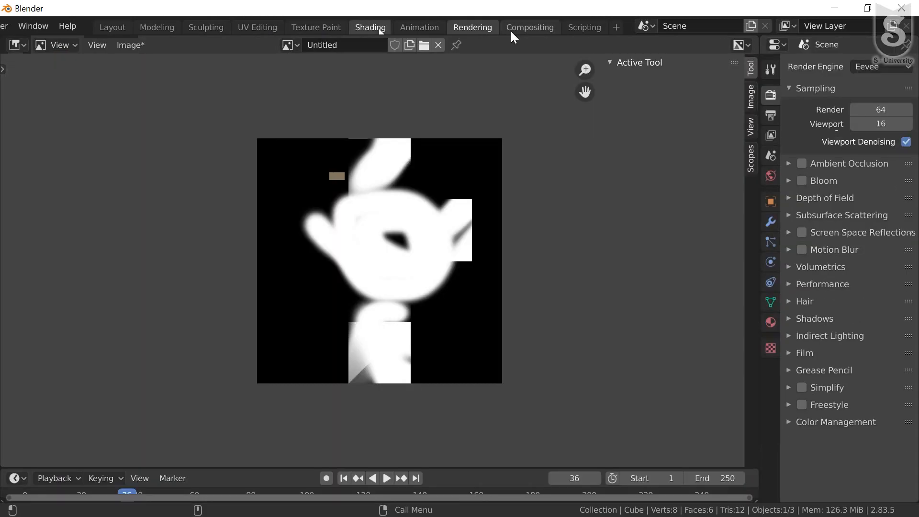
pyautogui.click(530, 28)
pyautogui.hotkey('ctrl', 'pageup')
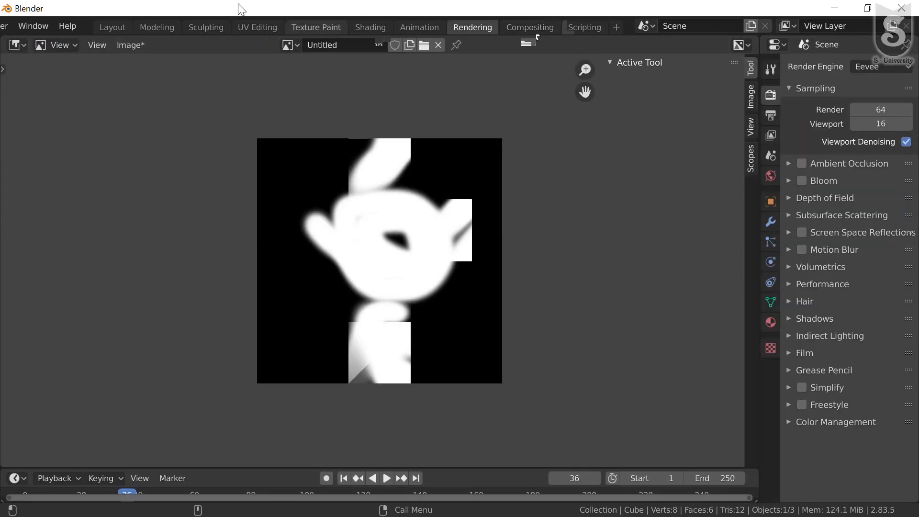
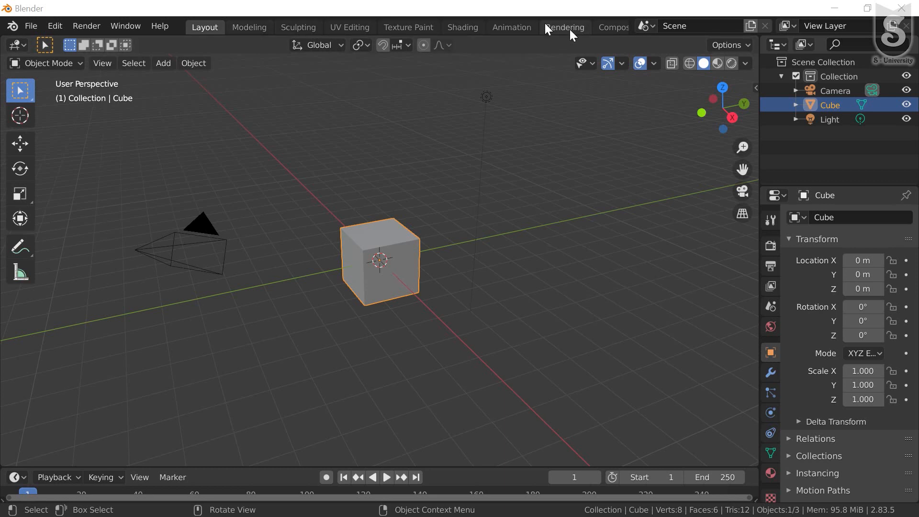
# - Look at the Rendering workspace in the fresh default scene and return to the Layout workspace
pyautogui.scroll(-2, 545, 24)
pyautogui.scroll(2, 545, 23)
pyautogui.click(546, 25)
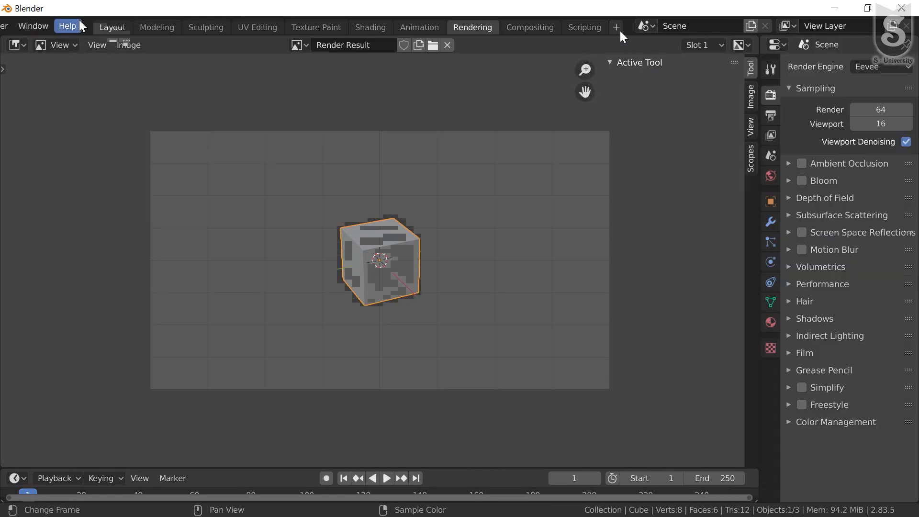
pyautogui.click(110, 27)
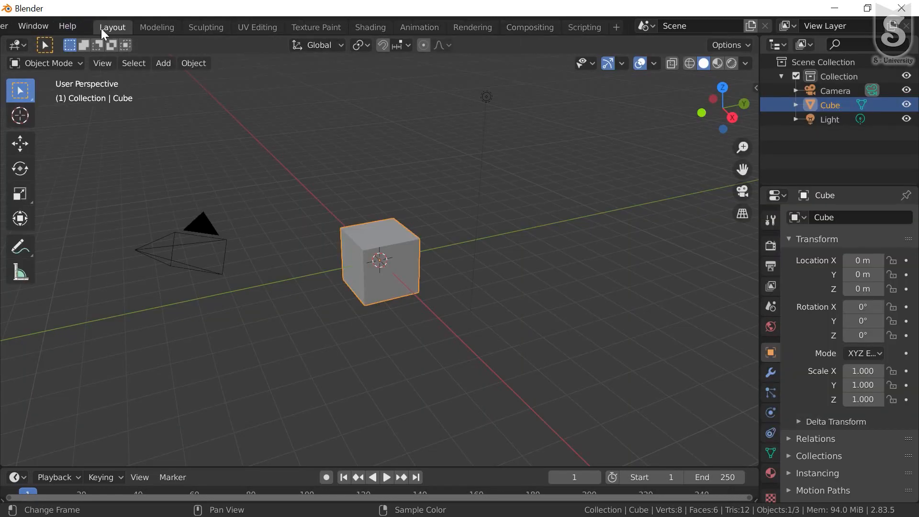
# - Add a workspace by duplicating the current Layout workspace and rename the copy My Workspaces
pyautogui.click(617, 28)
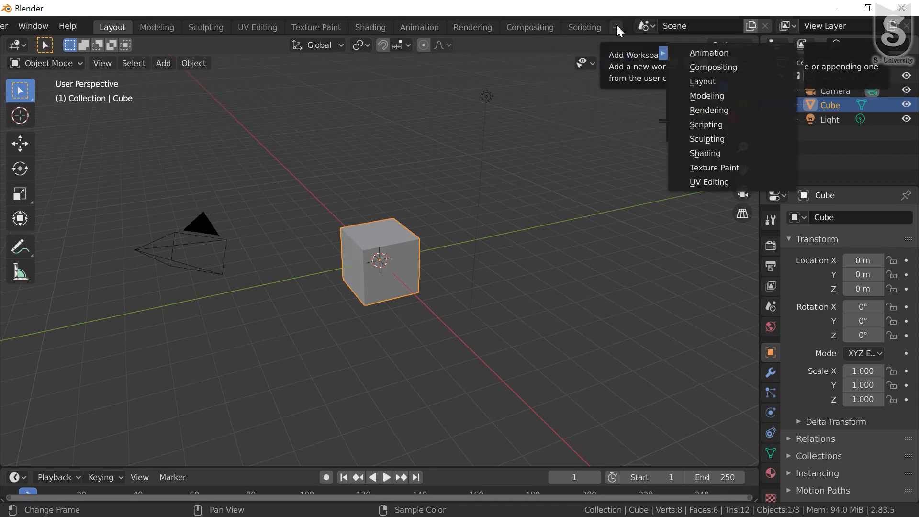
pyautogui.click(617, 27)
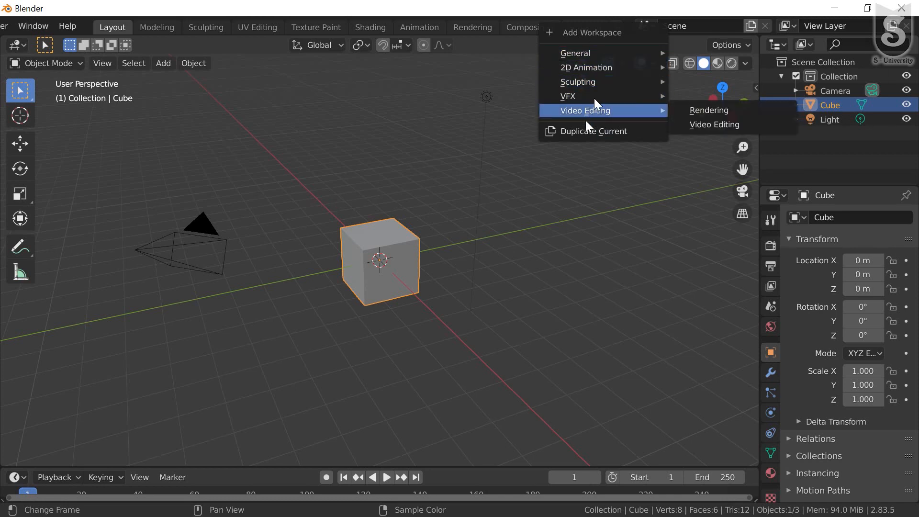
pyautogui.click(586, 131)
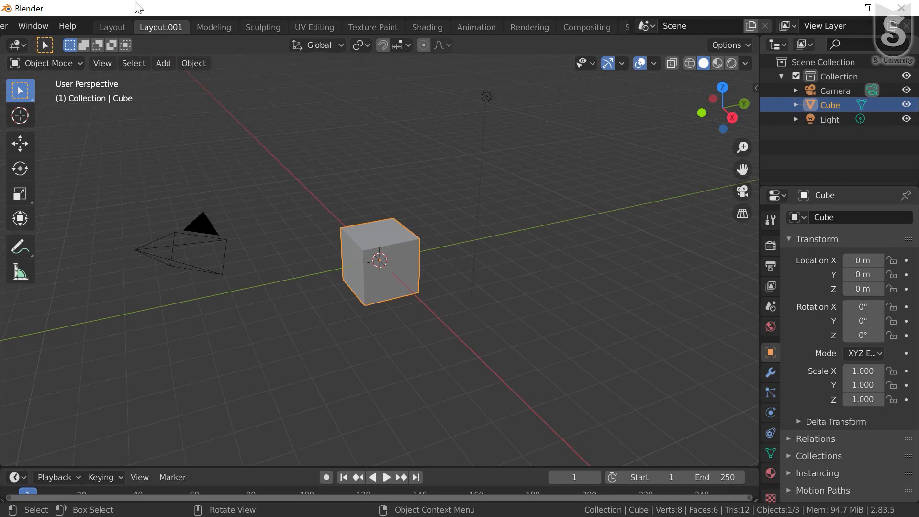
pyautogui.doubleClick(180, 27)
pyautogui.write('paces')
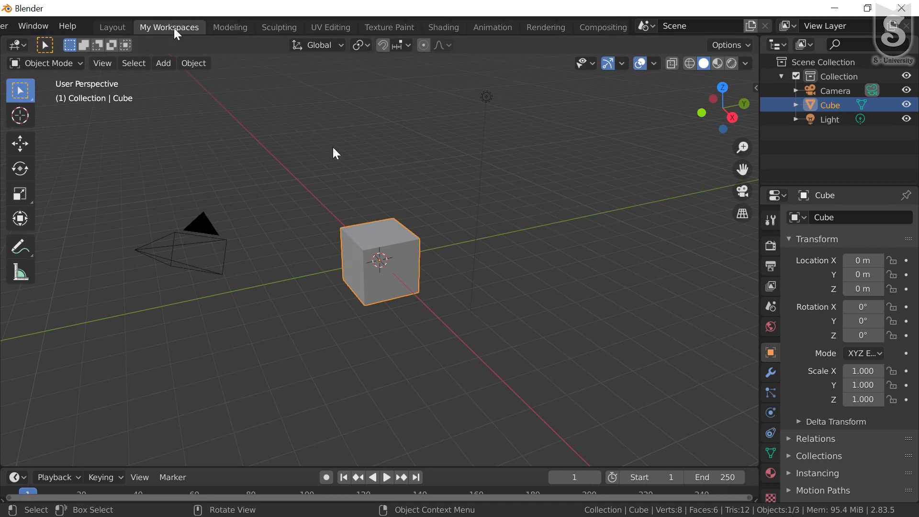
pyautogui.press('Return')
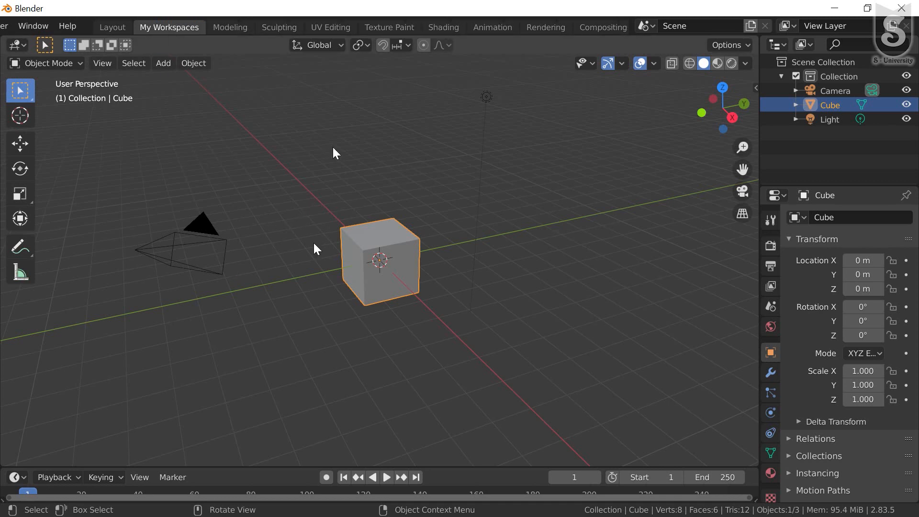
# - Split the 3D viewport into two side-by-side areas and divide the first one into two stacked viewports
pyautogui.scroll(-2, 405, 248)
pyautogui.scroll(3, 404, 248)
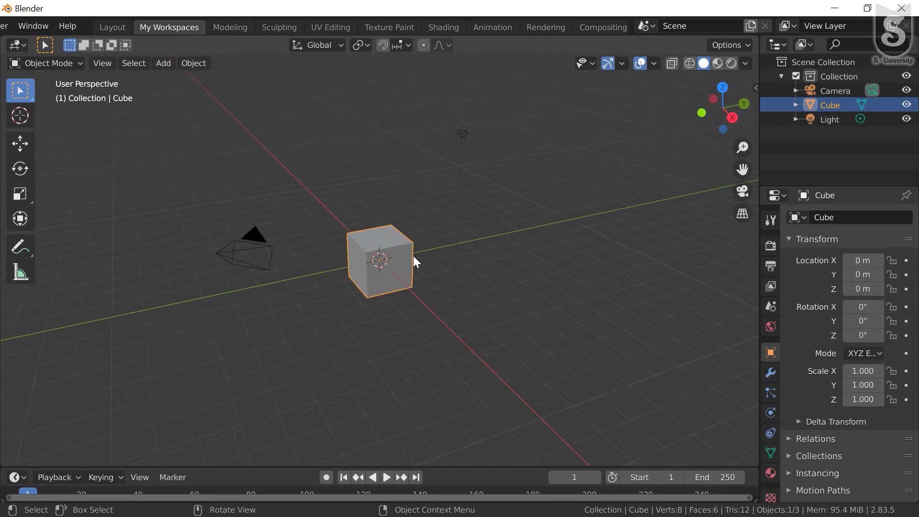
pyautogui.moveTo(412, 256); pyautogui.dragTo(523, 258, button='middle')
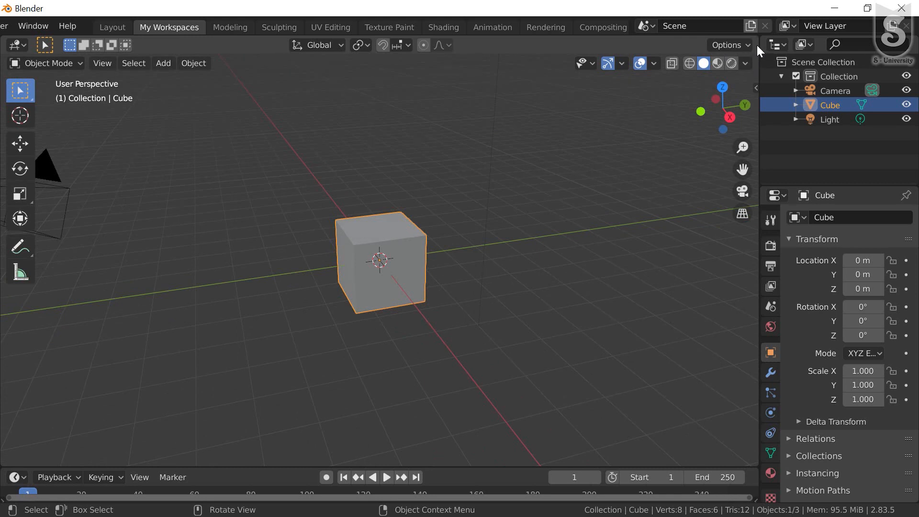
pyautogui.moveTo(751, 41); pyautogui.dragTo(477, 45)
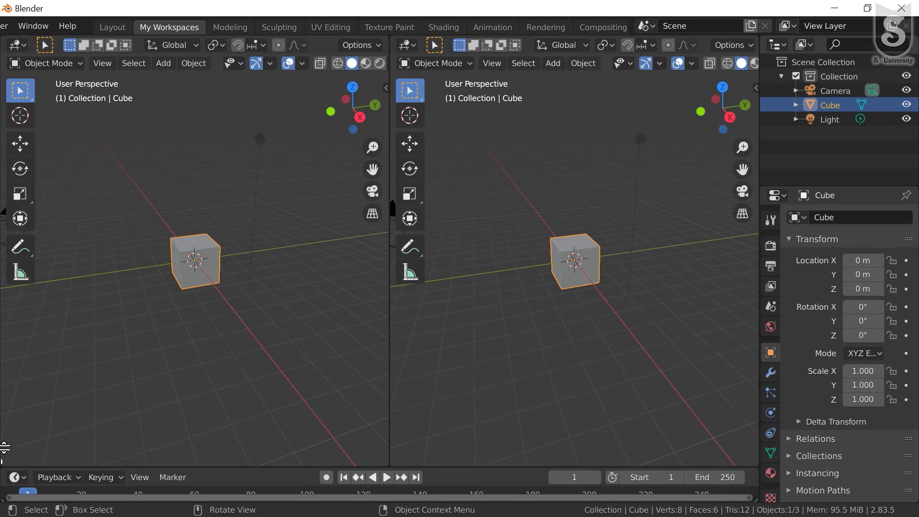
pyautogui.moveTo(4, 447); pyautogui.dragTo(31, 264)
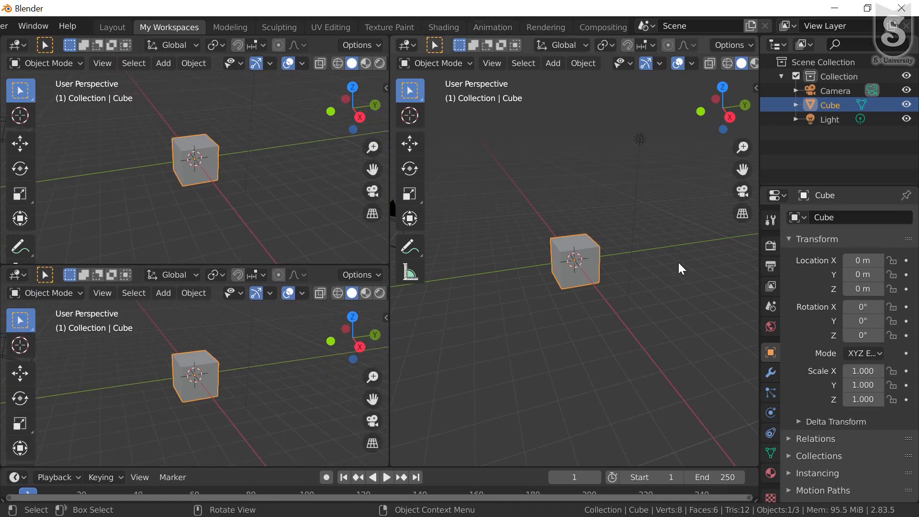
# - Change the undivided tall 3D viewport into an Image Editor
pyautogui.click(407, 46)
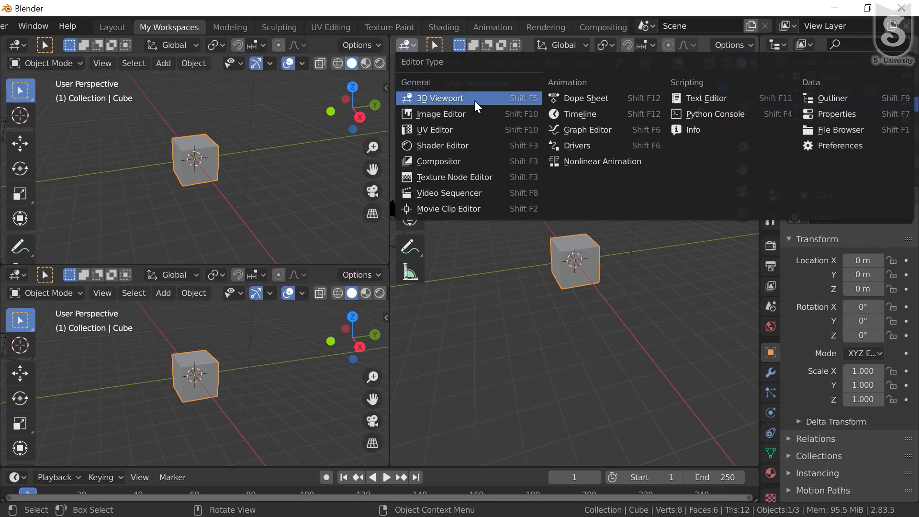
pyautogui.click(473, 114)
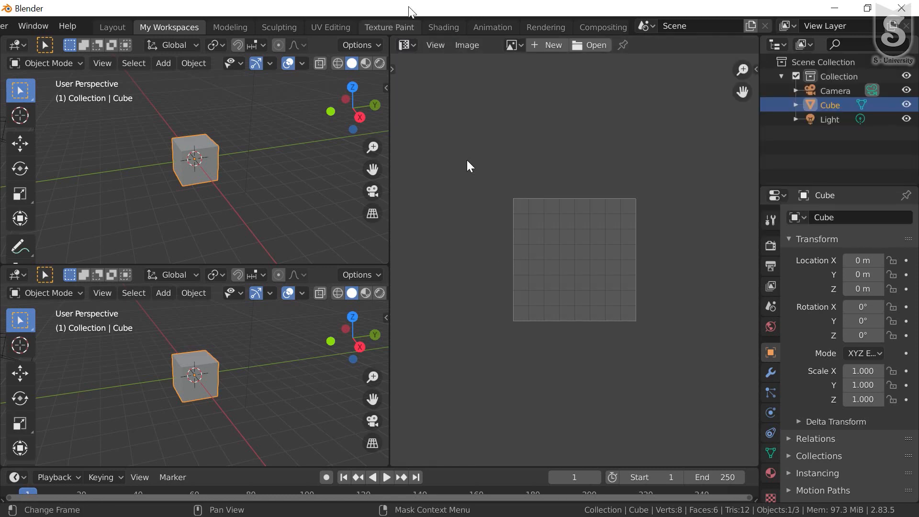
pyautogui.click(439, 45)
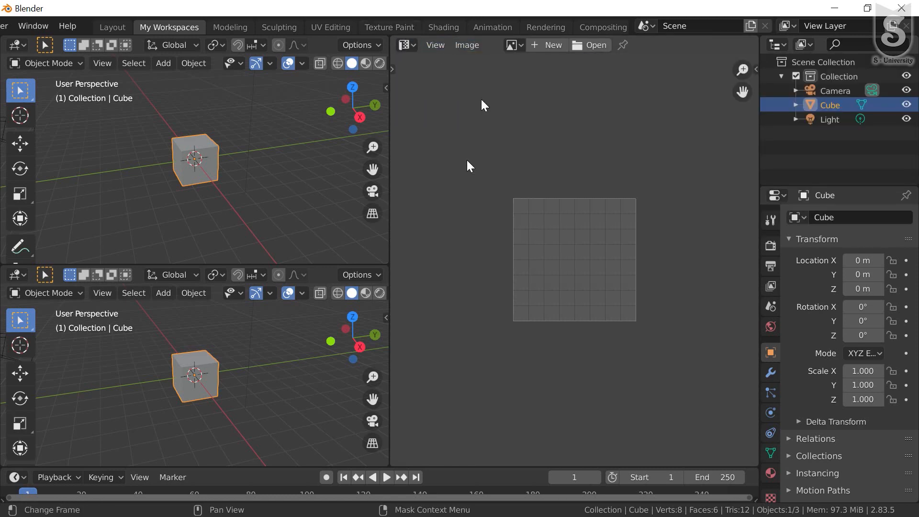
# - Change the tall area to the Shader Editor, hide its sidebar and frame the cube's material nodes
pyautogui.click(403, 45)
pyautogui.click(402, 44)
pyautogui.click(425, 45)
pyautogui.click(403, 45)
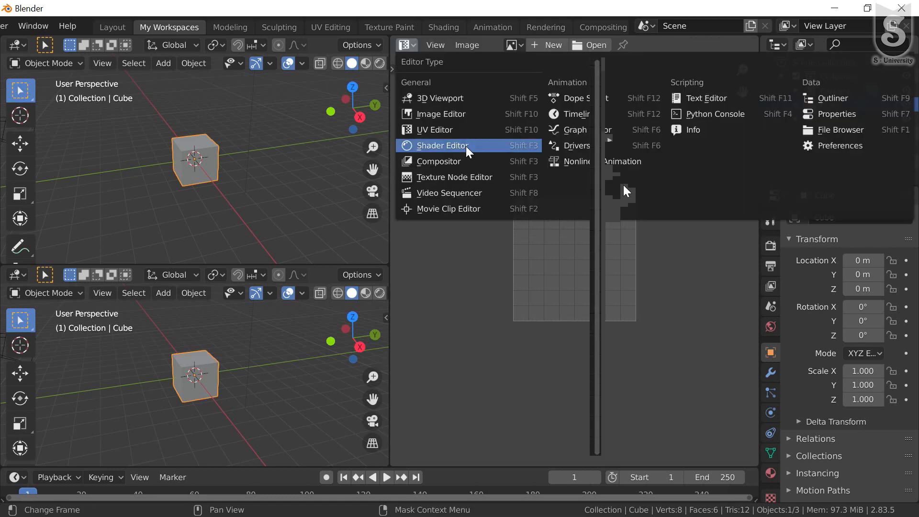
pyautogui.click(466, 146)
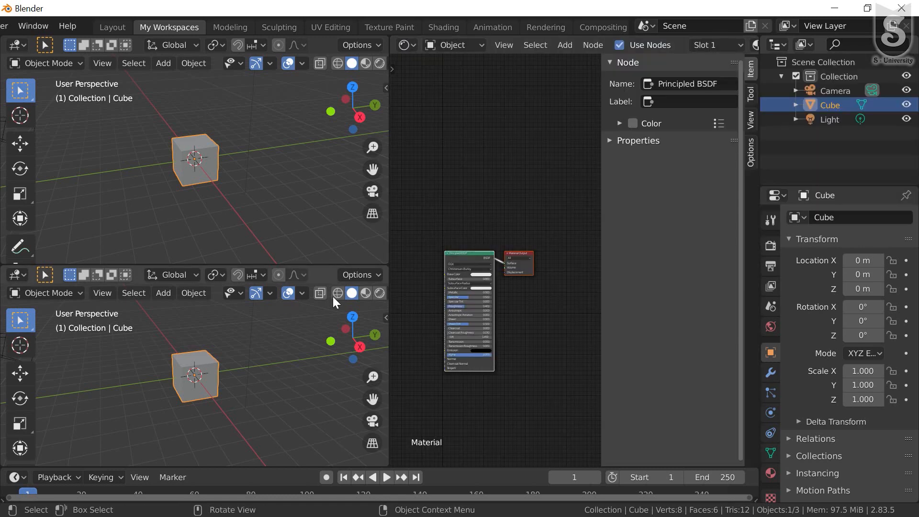
pyautogui.press('n')
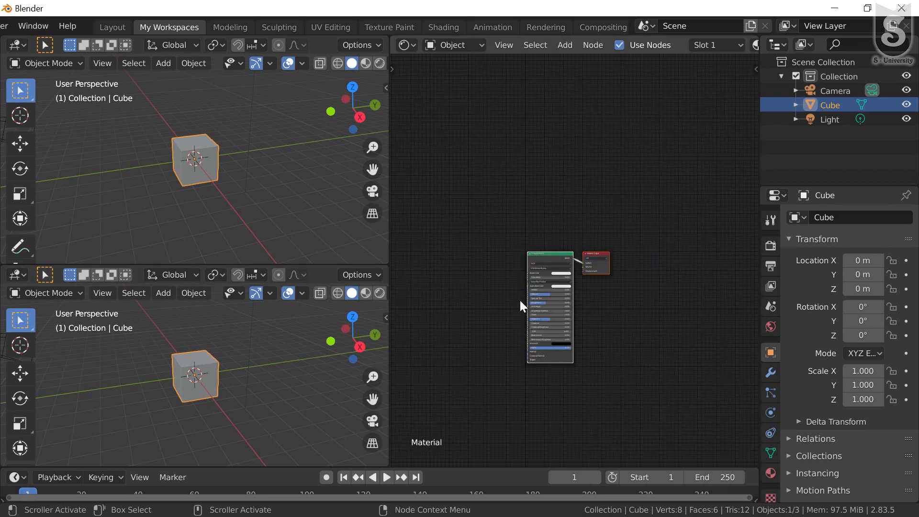
pyautogui.press('Home')
pyautogui.moveTo(563, 247); pyautogui.dragTo(553, 269, button='middle')
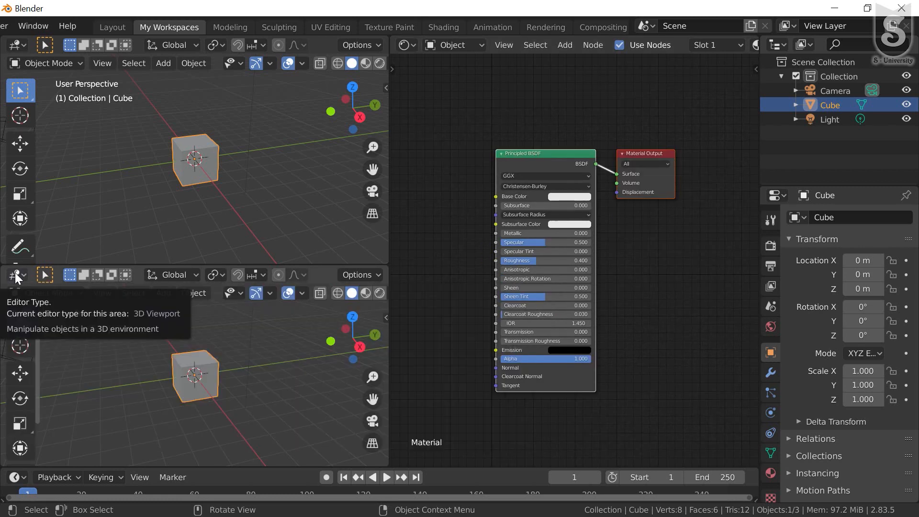
# - Change the lower of the two stacked 3D viewports into an Image Editor
pyautogui.click(15, 273)
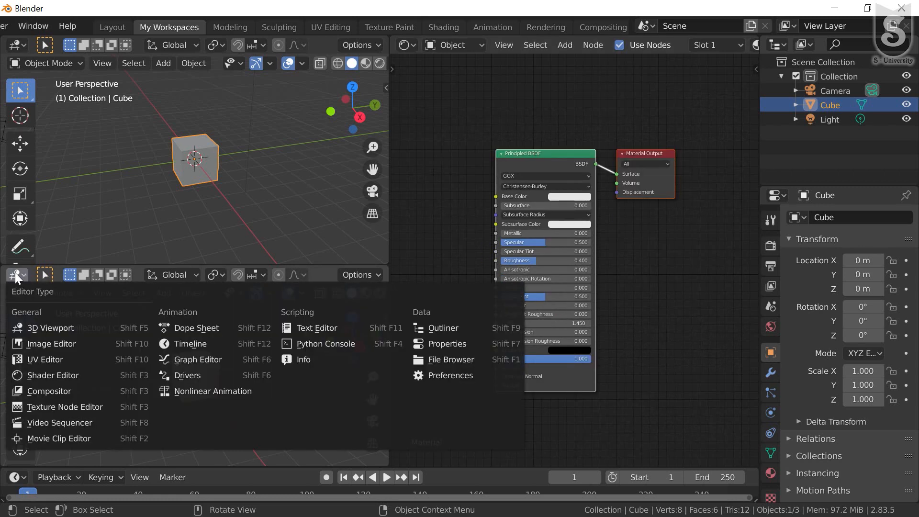
pyautogui.click(61, 350)
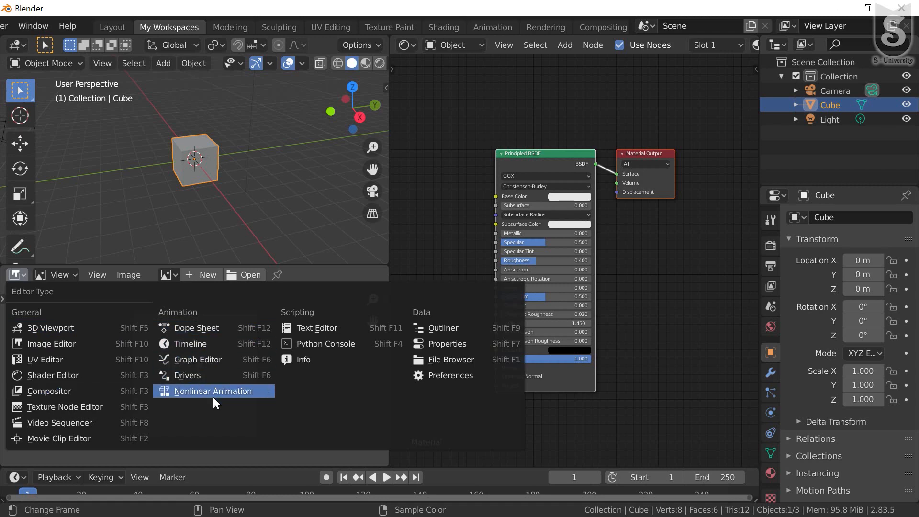
pyautogui.click(70, 340)
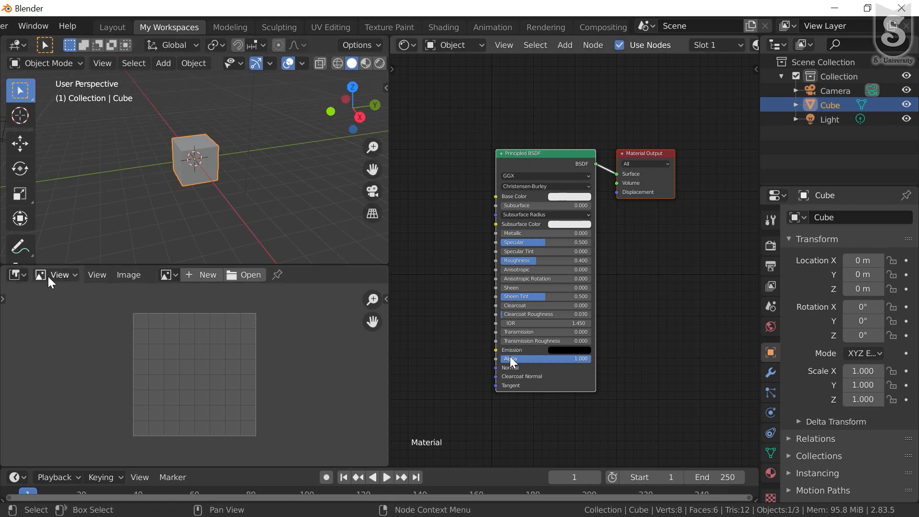
# - Try the Dope Sheet and the UV Editor in the lower stacked area
pyautogui.click(19, 276)
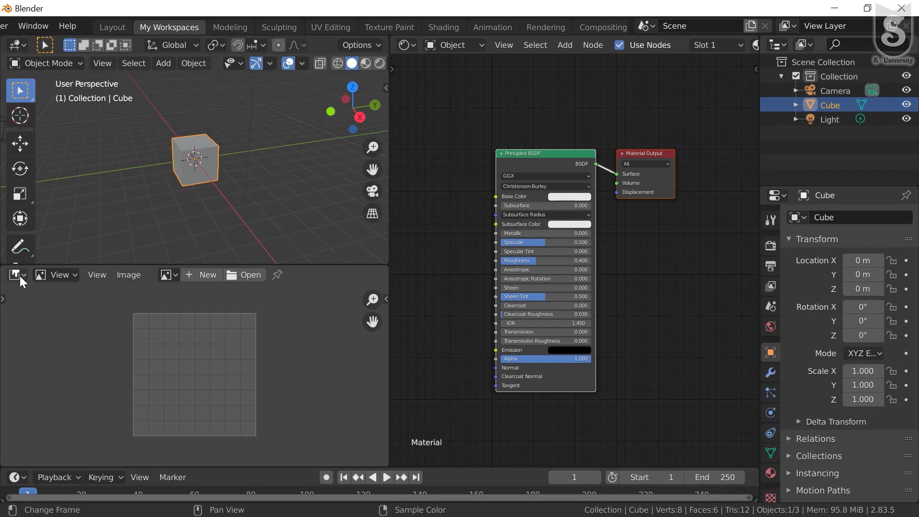
pyautogui.click(216, 333)
pyautogui.click(15, 276)
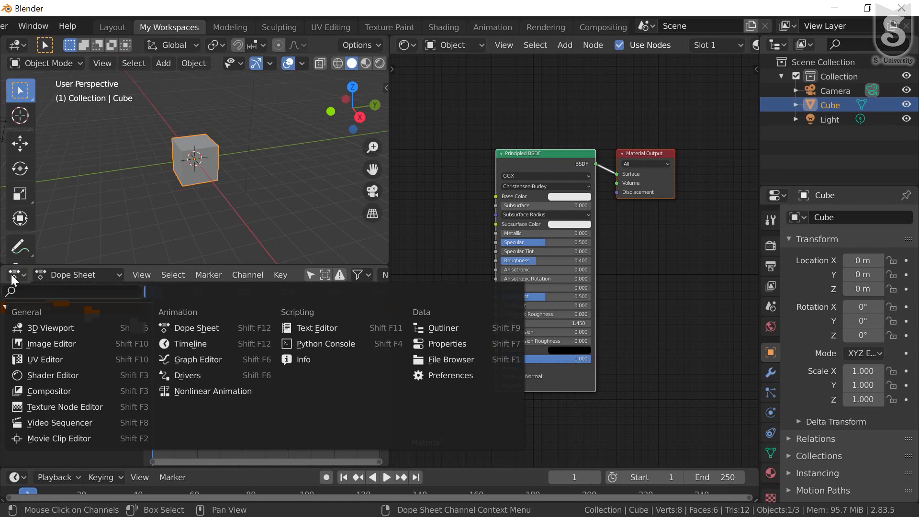
pyautogui.click(40, 359)
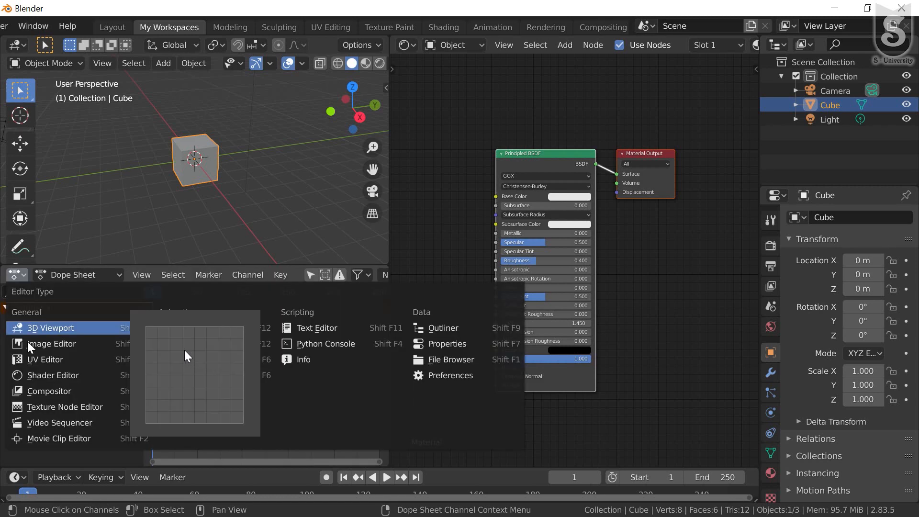
pyautogui.click(27, 340)
# - Try the Texture Node Editor and the Graph Editor in the lower stacked area
pyautogui.click(18, 275)
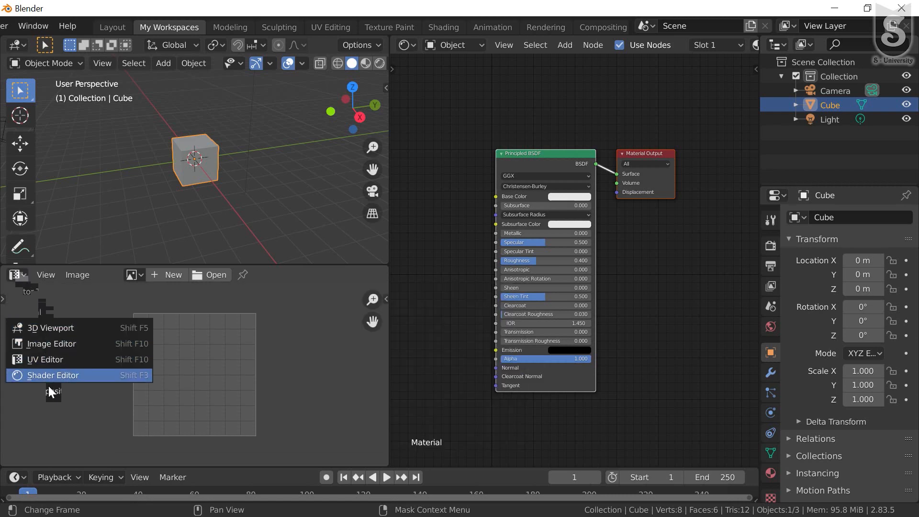
pyautogui.click(64, 406)
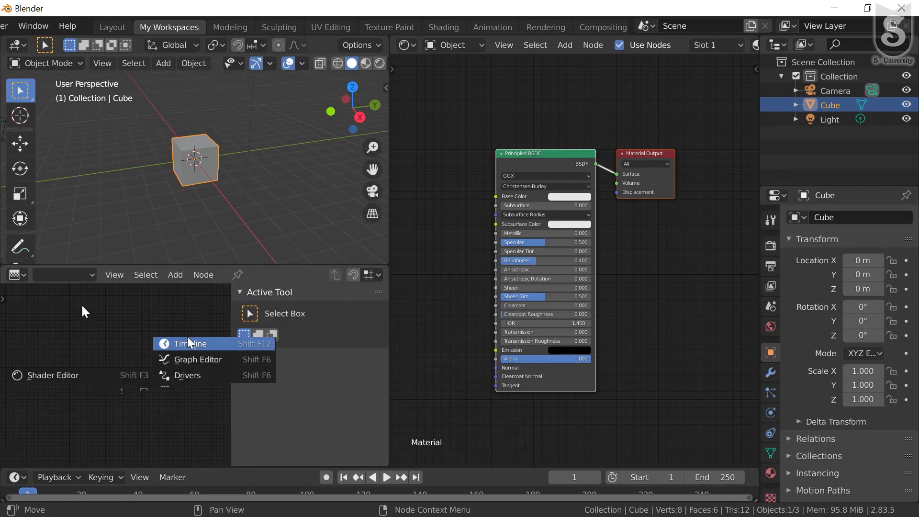
pyautogui.click(196, 375)
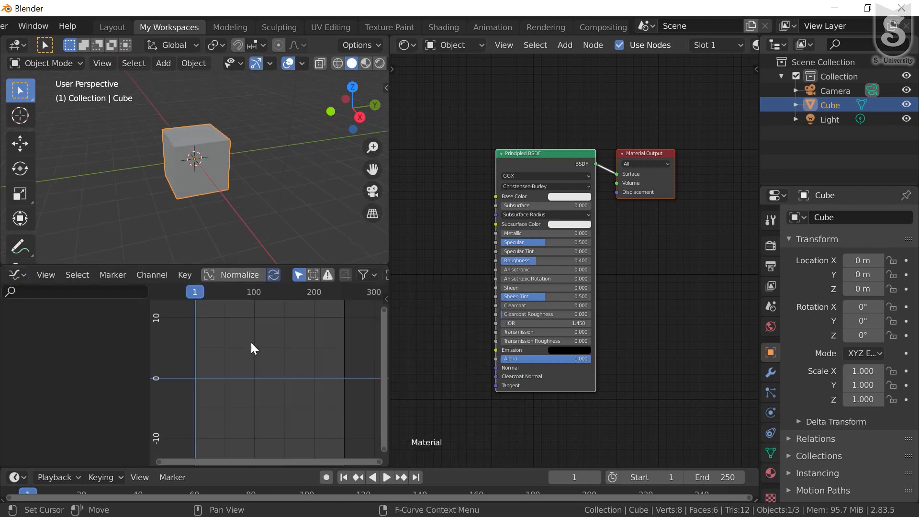
pyautogui.scroll(-2, 251, 342)
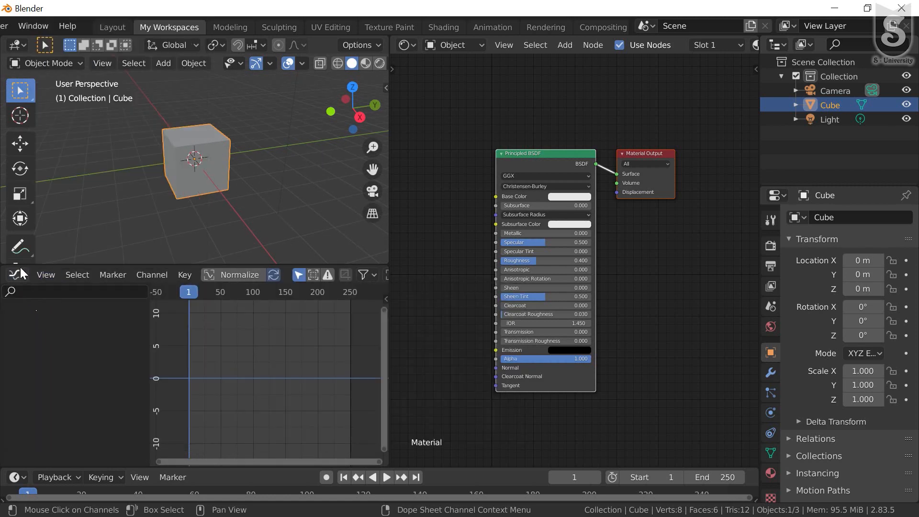
# - Try the Shader Editor in the lower stacked area and switch that area back to the Image Editor
pyautogui.click(18, 275)
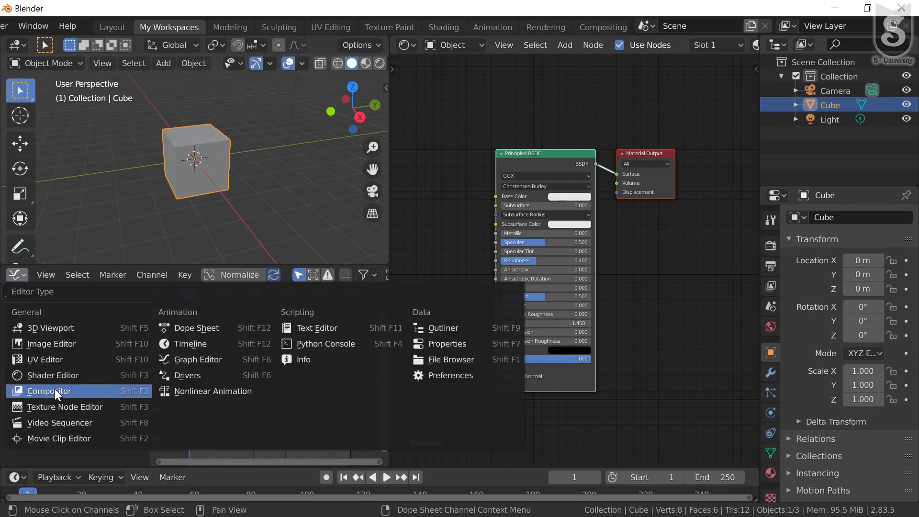
pyautogui.click(54, 374)
pyautogui.click(19, 275)
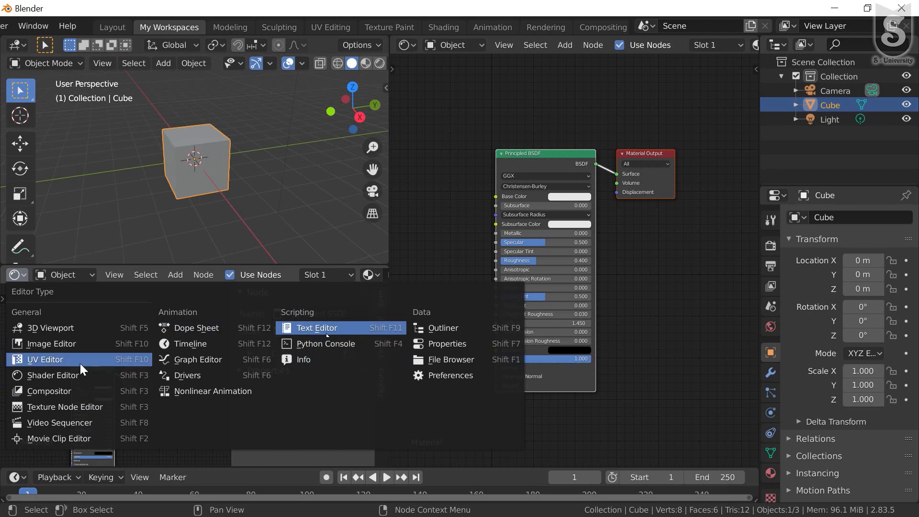
pyautogui.click(62, 341)
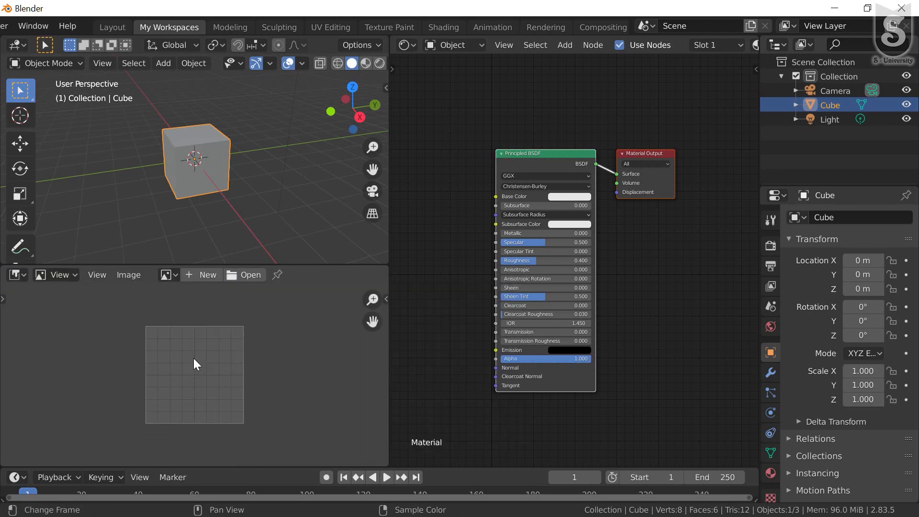
pyautogui.scroll(1, 470, 309)
pyautogui.scroll(3, 207, 354)
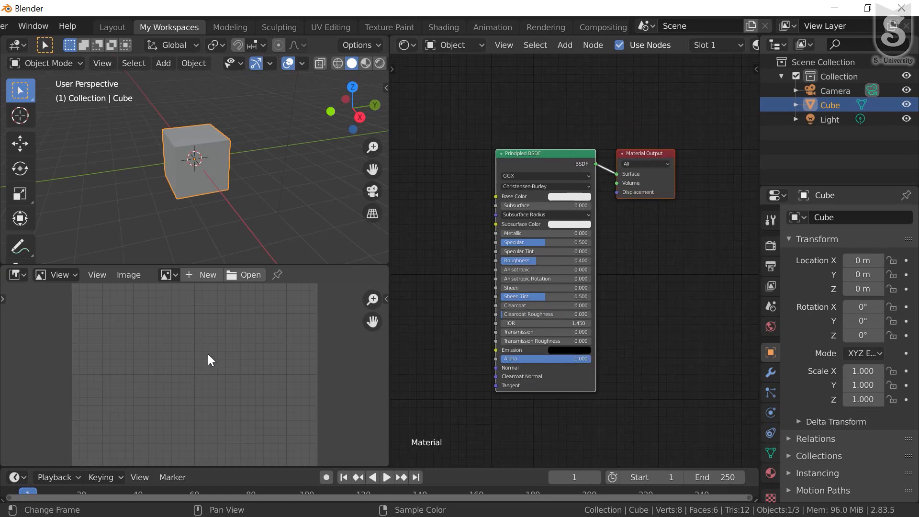
pyautogui.scroll(-3, 208, 354)
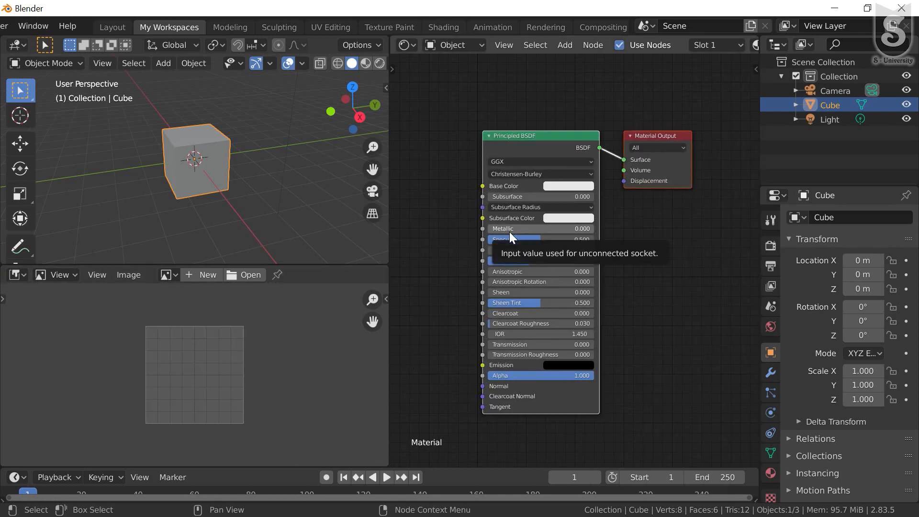
pyautogui.scroll(1, 536, 233)
pyautogui.scroll(2, 551, 239)
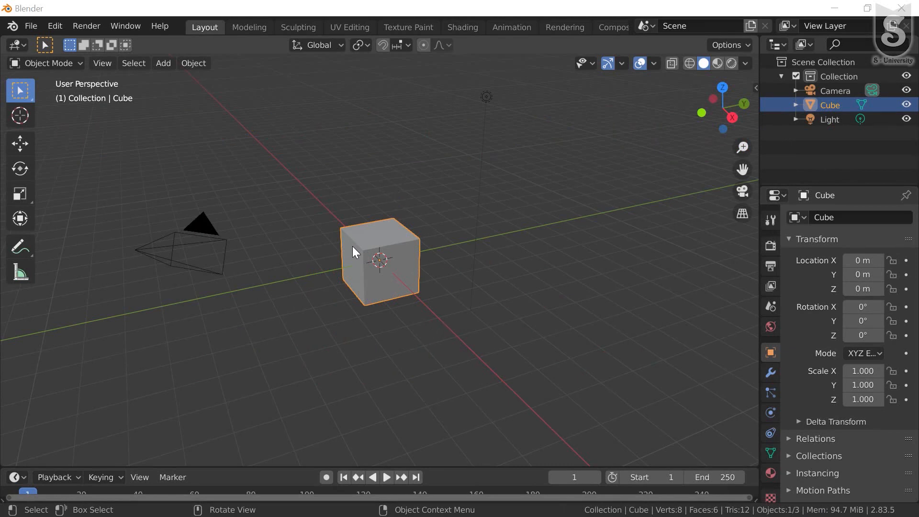
pyautogui.scroll(-1, 353, 288)
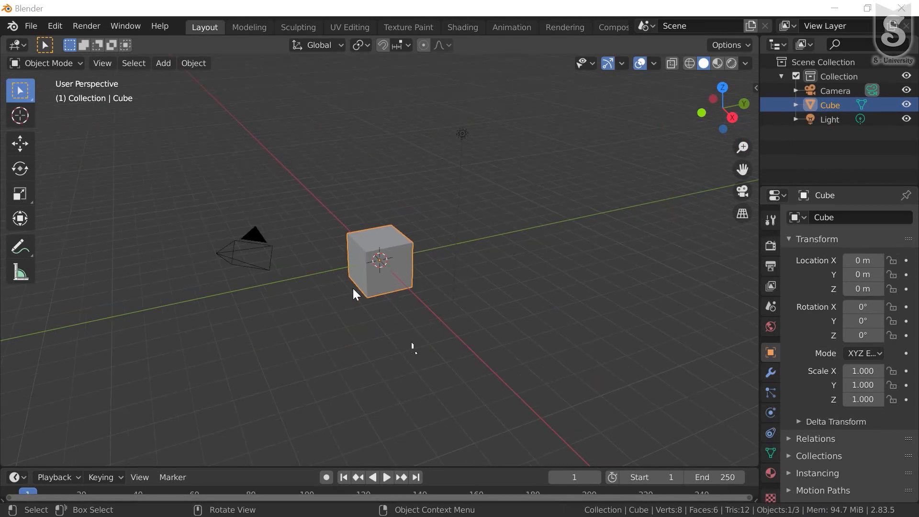
pyautogui.scroll(3, 370, 280)
pyautogui.scroll(-2, 377, 273)
pyautogui.scroll(2, 378, 274)
pyautogui.scroll(-1, 371, 274)
pyautogui.scroll(1, 365, 274)
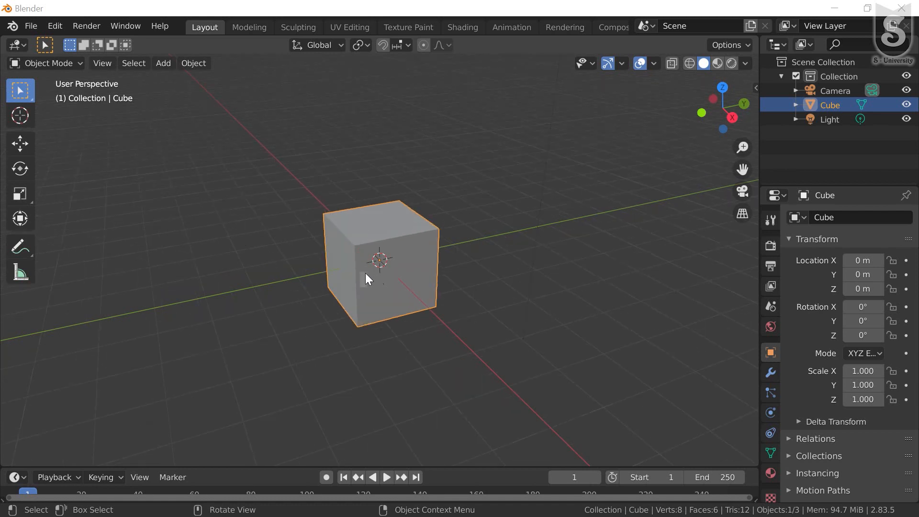
pyautogui.moveTo(378, 277)
pyautogui.mouseDown(button='middle')
pyautogui.moveTo(417, 277)
pyautogui.moveTo(443, 262)
pyautogui.moveTo(390, 281)
pyautogui.moveTo(376, 316)
pyautogui.moveTo(385, 284)
pyautogui.mouseUp(button='middle')
pyautogui.scroll(3, 382, 277)
pyautogui.scroll(-3, 382, 277)
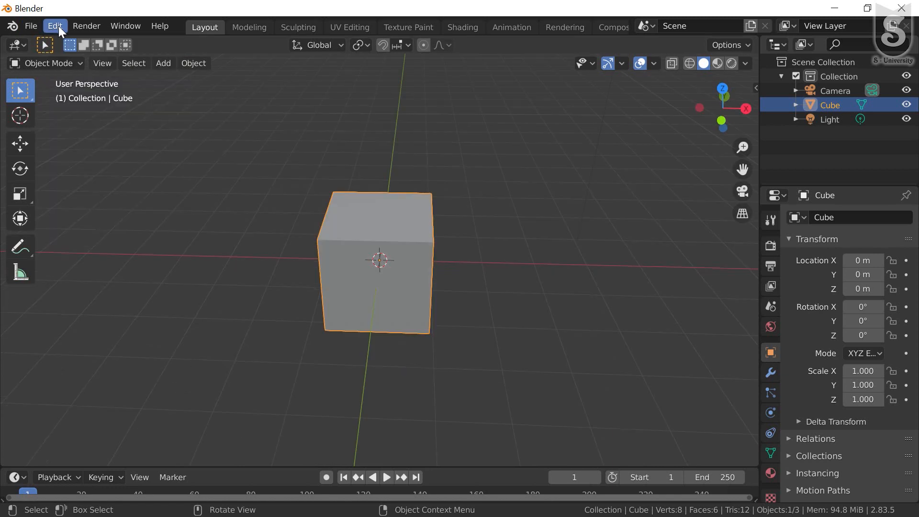
# - Open the Preferences window and show its Interface settings
pyautogui.click(56, 26)
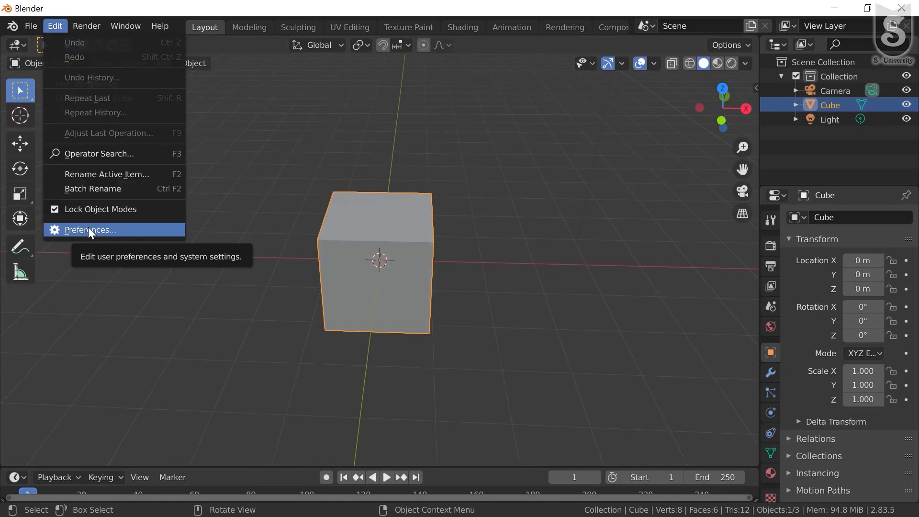
pyautogui.click(88, 230)
pyautogui.click(88, 229)
pyautogui.click(88, 229)
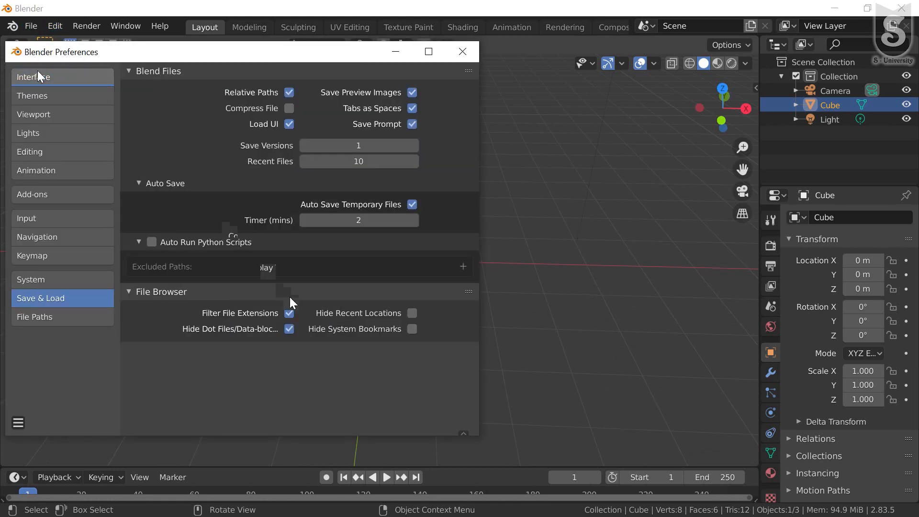
pyautogui.click(38, 74)
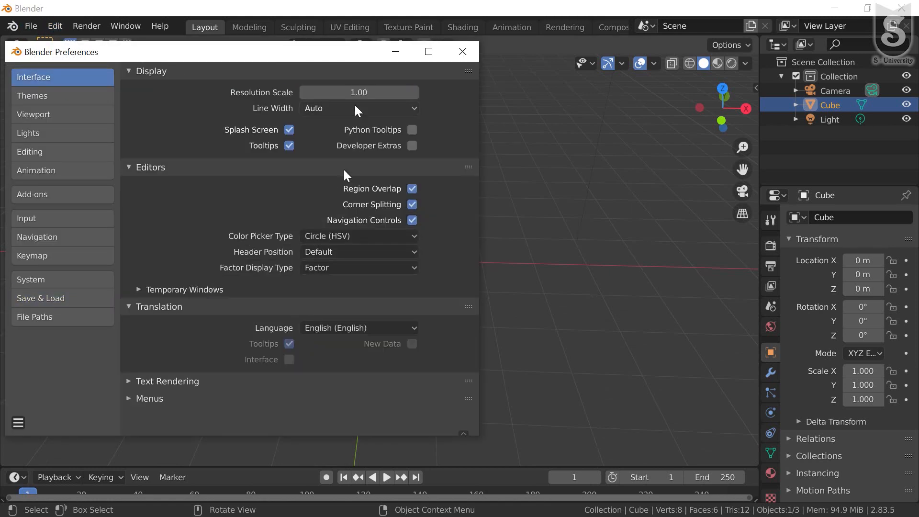
# - Try an interface resolution scale of 2.00 and restore it to 1.00
pyautogui.moveTo(359, 92); pyautogui.dragTo(407, 92)
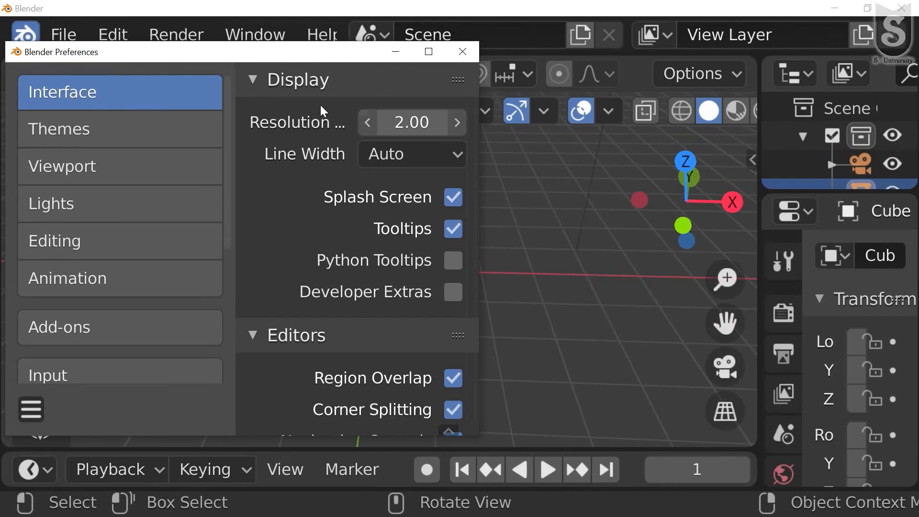
pyautogui.moveTo(412, 122); pyautogui.dragTo(324, 123)
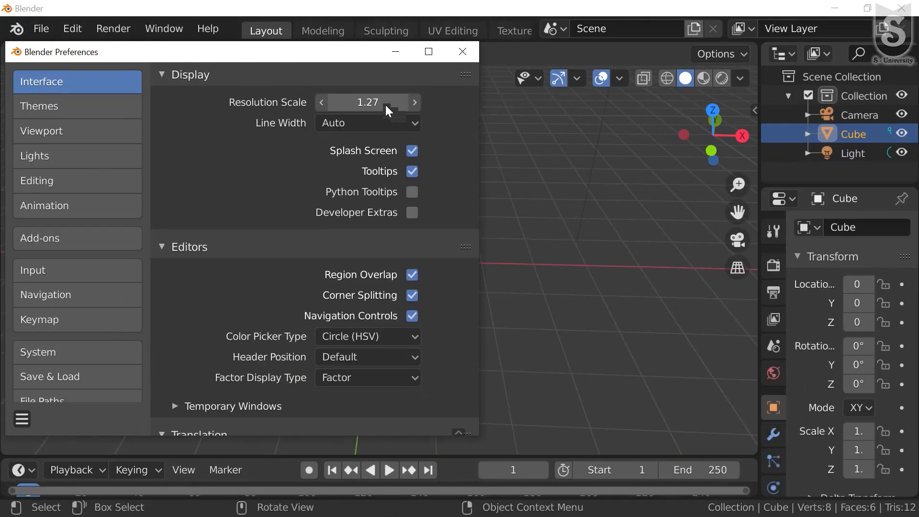
pyautogui.click(379, 94)
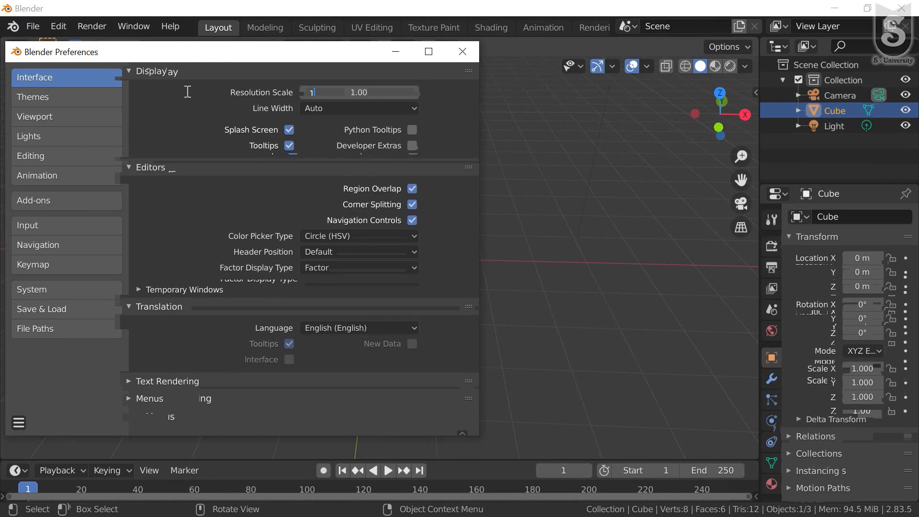
pyautogui.press('Return')
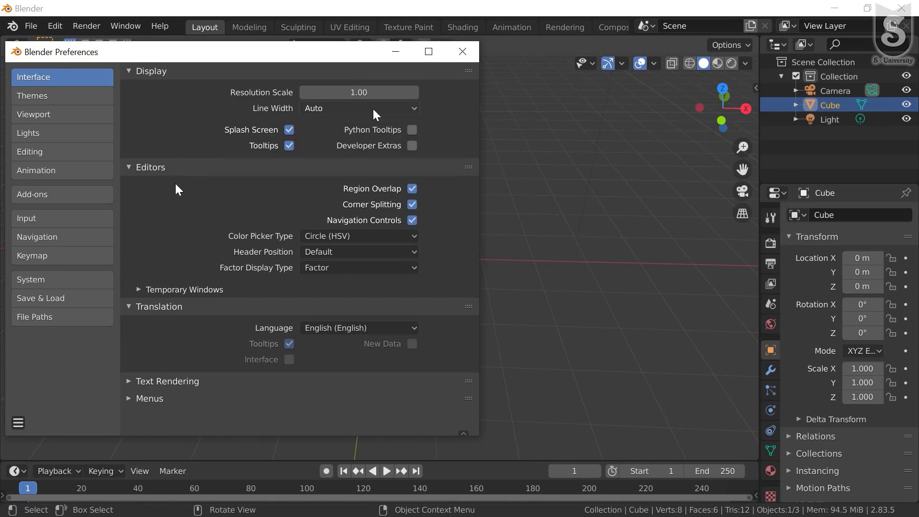
# - Show the Themes preferences and apply the Maya theme preset
pyautogui.click(44, 97)
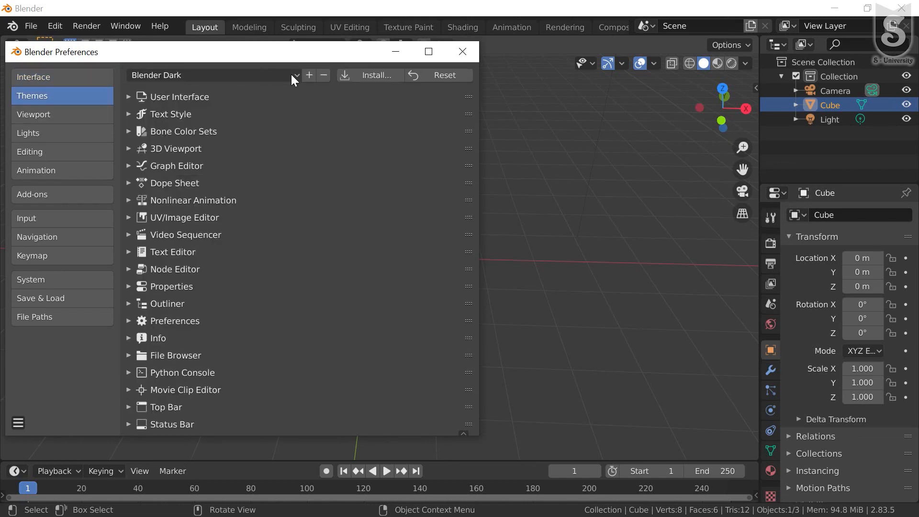
pyautogui.click(287, 77)
pyautogui.click(285, 76)
pyautogui.click(263, 73)
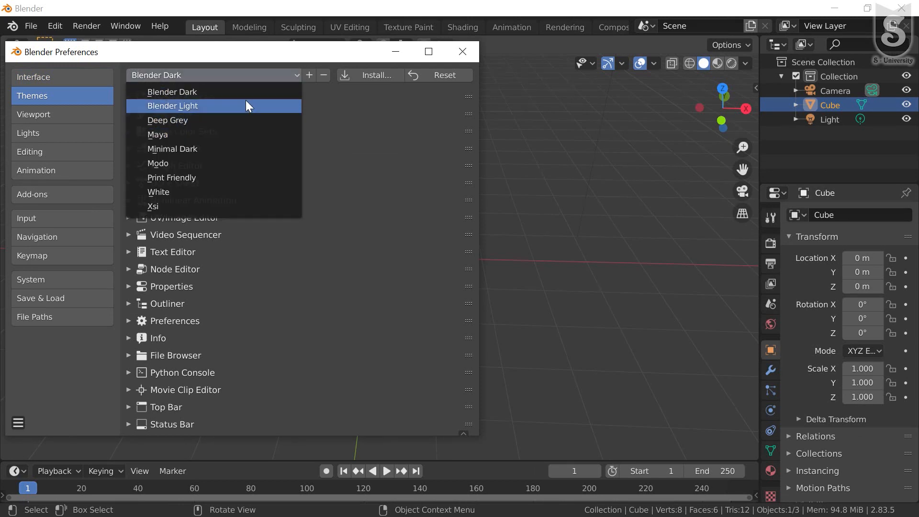
pyautogui.click(244, 135)
# - Try the Minimal Dark theme preset and restore the Blender Dark theme
pyautogui.click(285, 74)
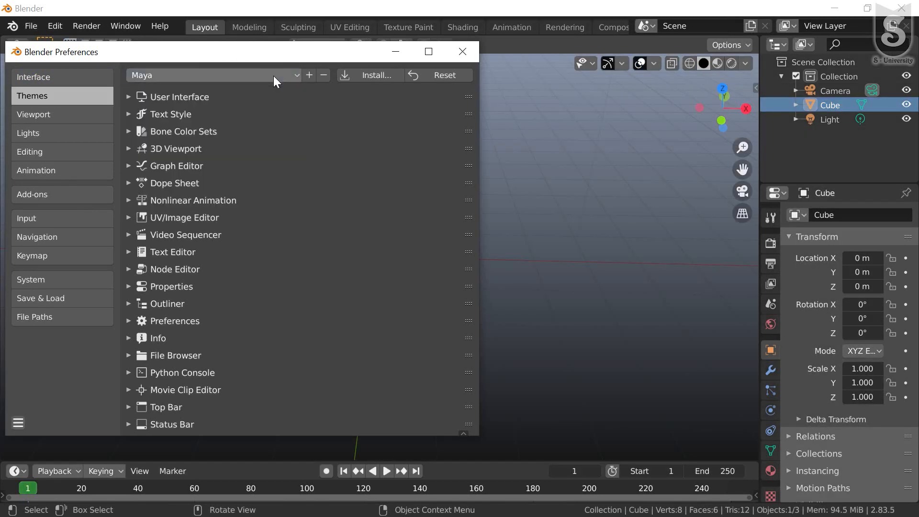
pyautogui.click(237, 131)
pyautogui.click(274, 76)
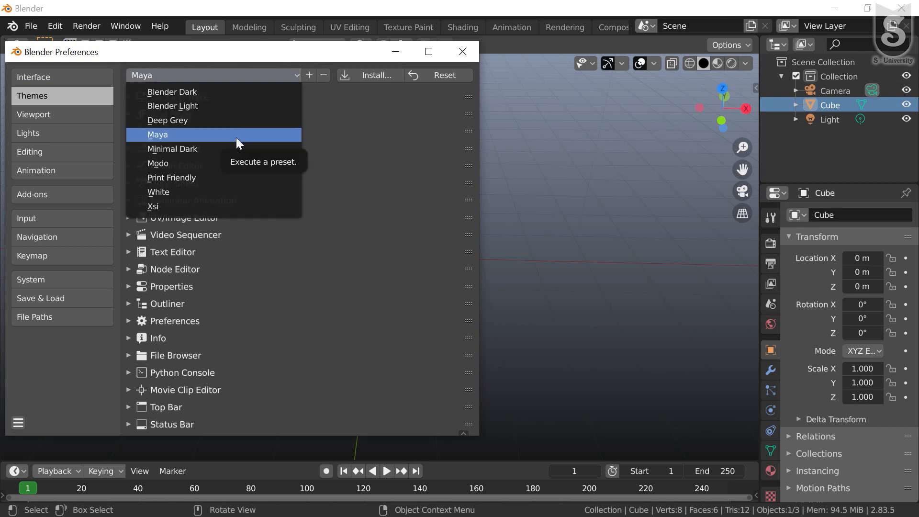
pyautogui.click(228, 144)
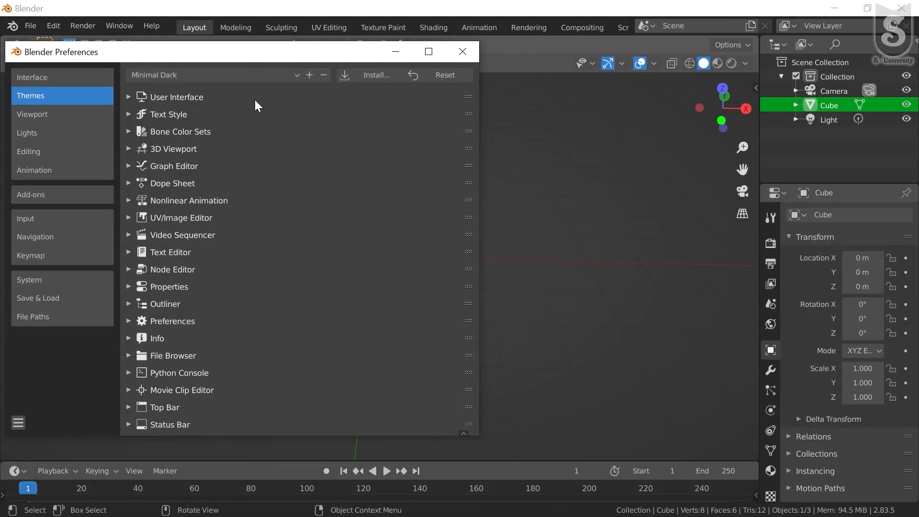
pyautogui.click(290, 75)
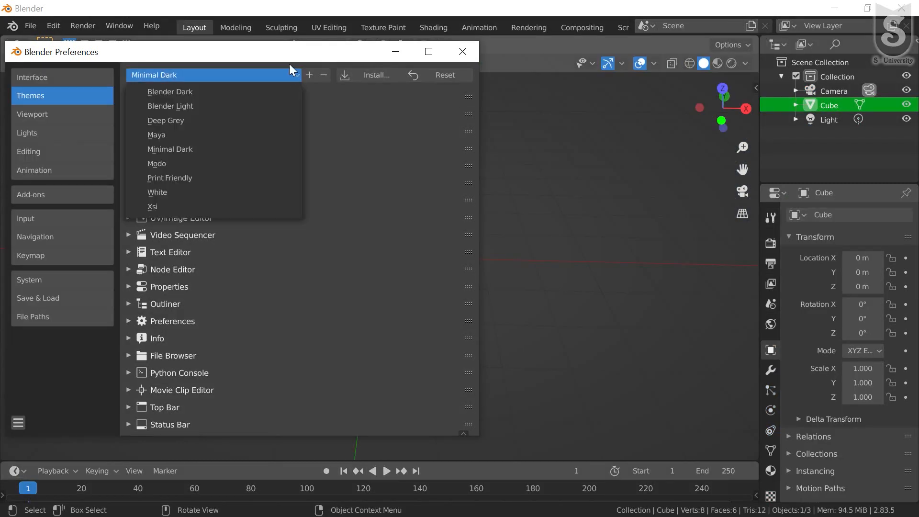
pyautogui.click(197, 91)
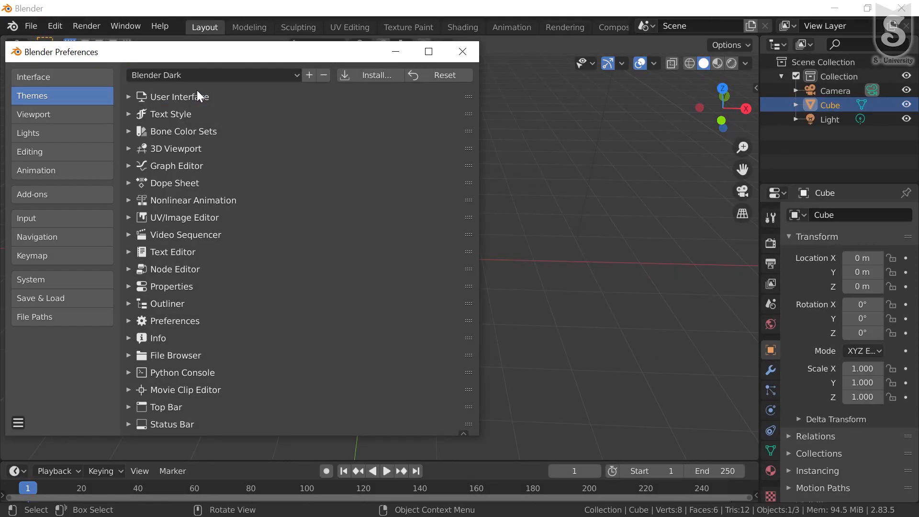
# - Show the Viewport preferences and collapse their Quality section
pyautogui.click(35, 116)
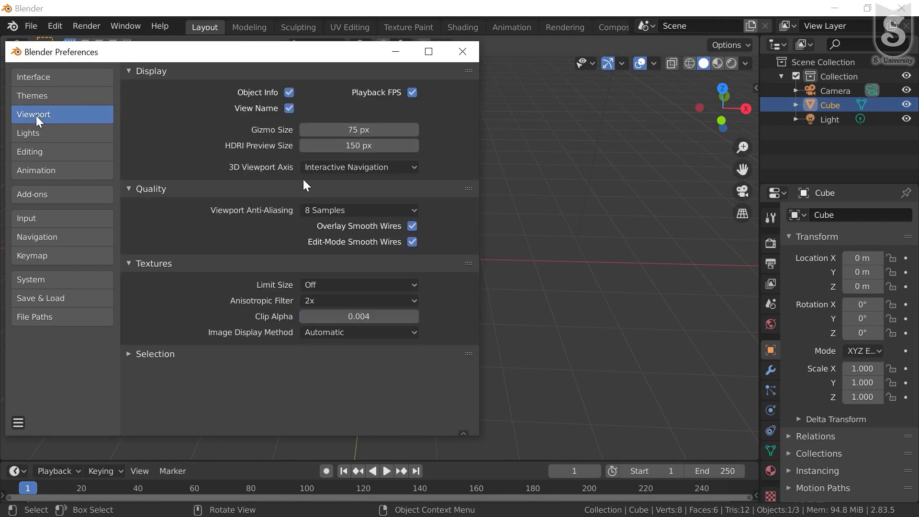
pyautogui.click(343, 209)
pyautogui.click(147, 190)
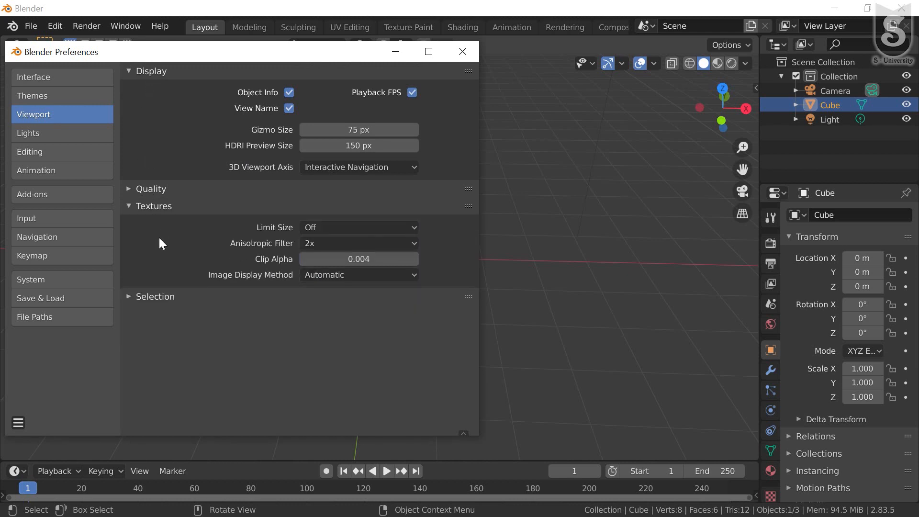
# - Expand the Viewport preferences' Quality section, and show the Lights preferences with the studio light editor expanded
pyautogui.click(137, 189)
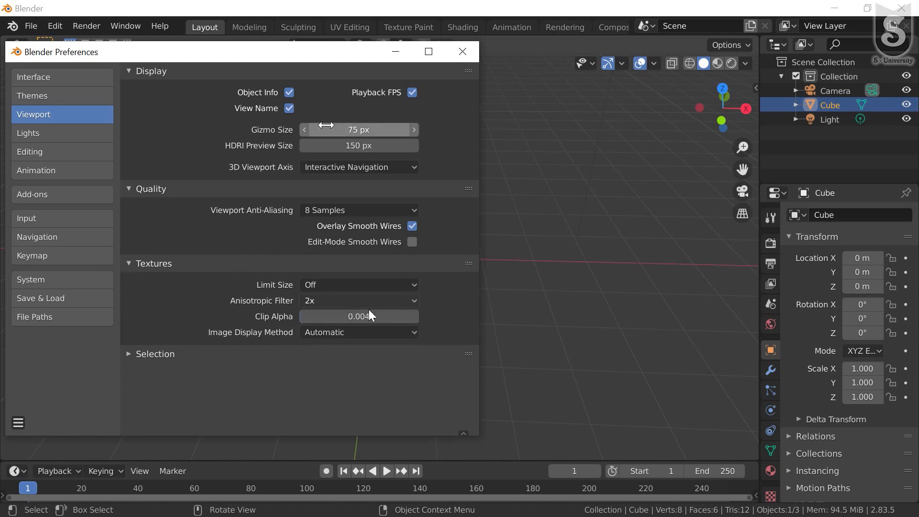
pyautogui.click(50, 135)
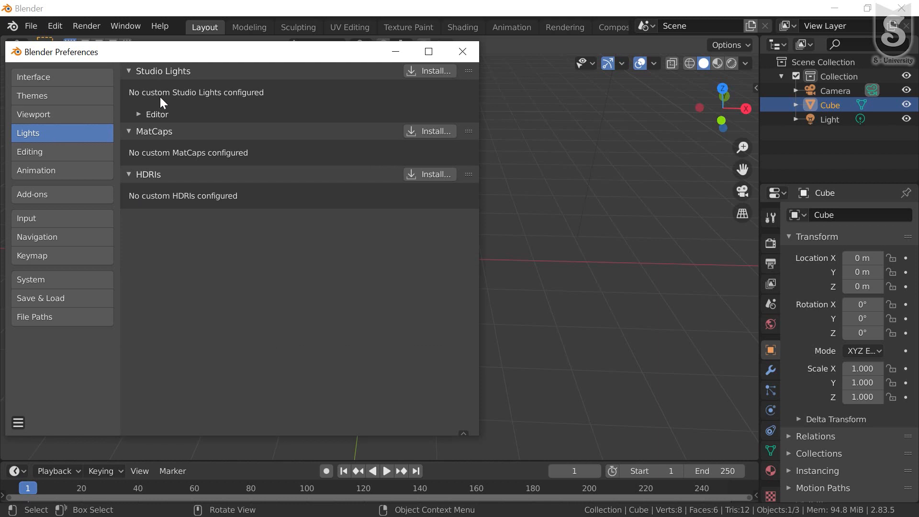
pyautogui.click(49, 135)
pyautogui.click(140, 114)
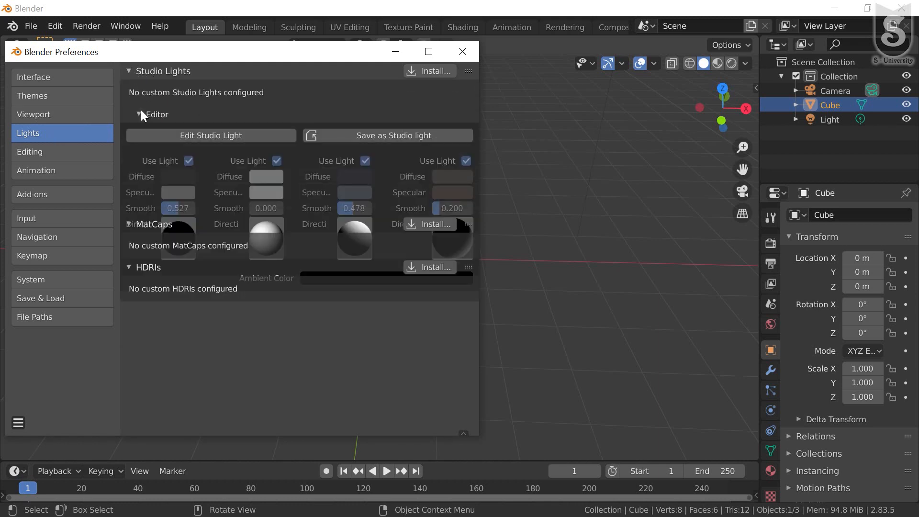
pyautogui.click(139, 114)
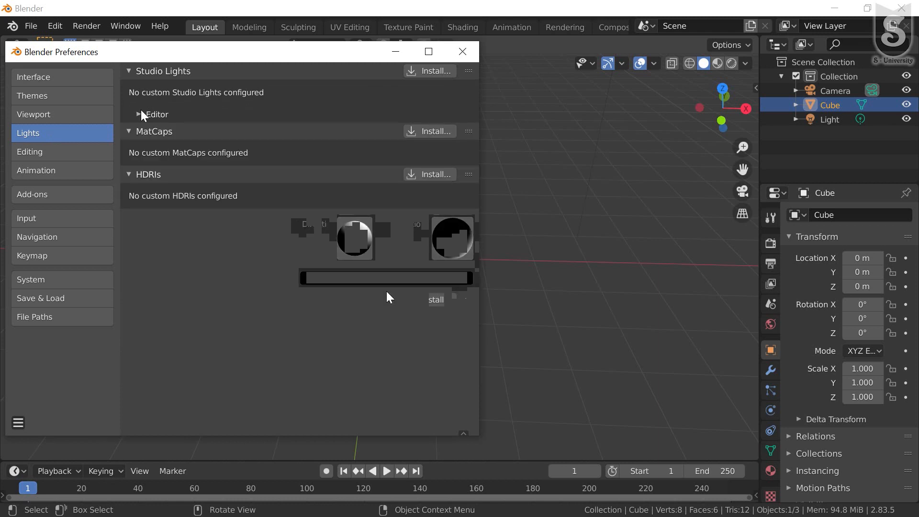
pyautogui.click(140, 114)
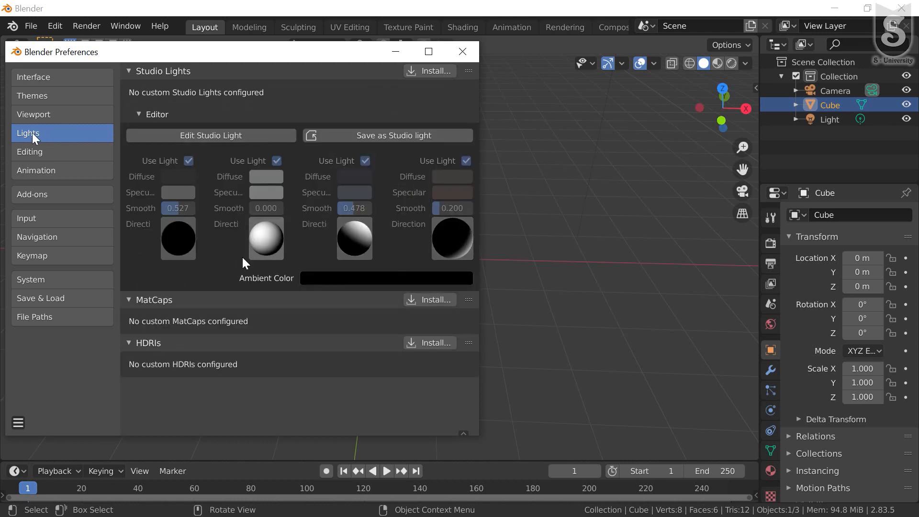
# - Show the Editing preferences and go over the Duplicate Data options such as Action, Armature and Curve
pyautogui.click(47, 152)
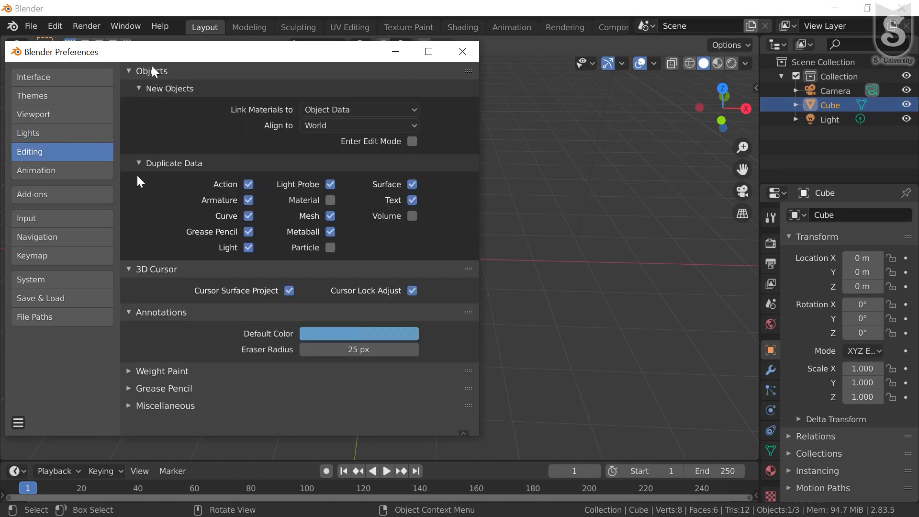
pyautogui.click(247, 184)
pyautogui.click(248, 214)
pyautogui.click(248, 183)
pyautogui.click(248, 199)
# - Inspect the material link and alignment choices for new objects, and the color picker for the default annotation color
pyautogui.click(340, 110)
pyautogui.click(349, 125)
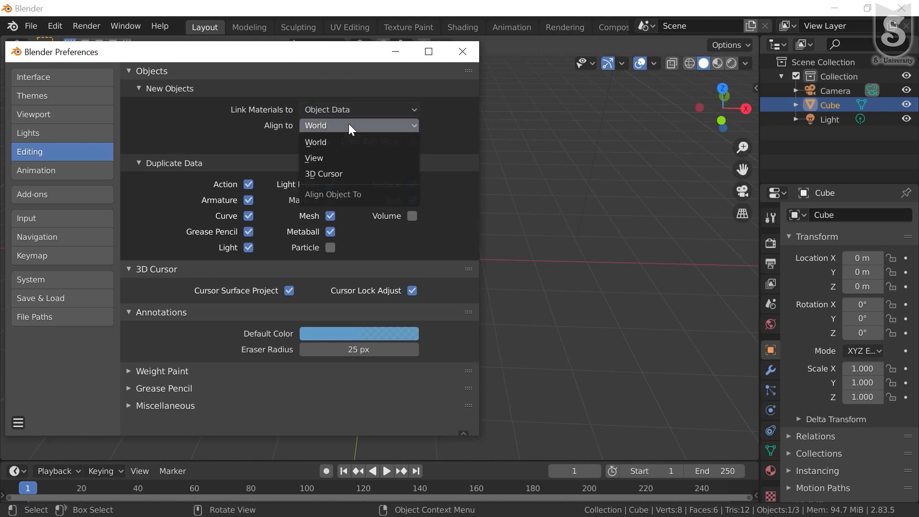
pyautogui.click(335, 125)
pyautogui.click(327, 127)
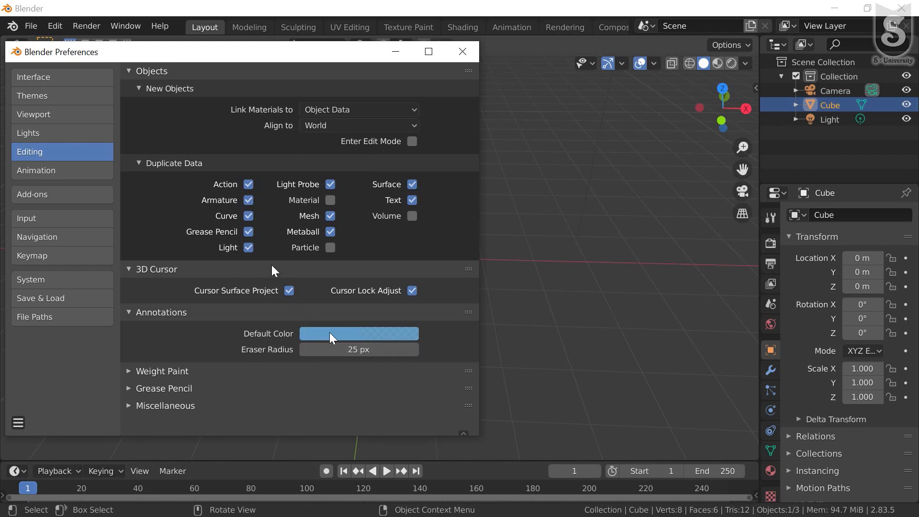
pyautogui.click(371, 333)
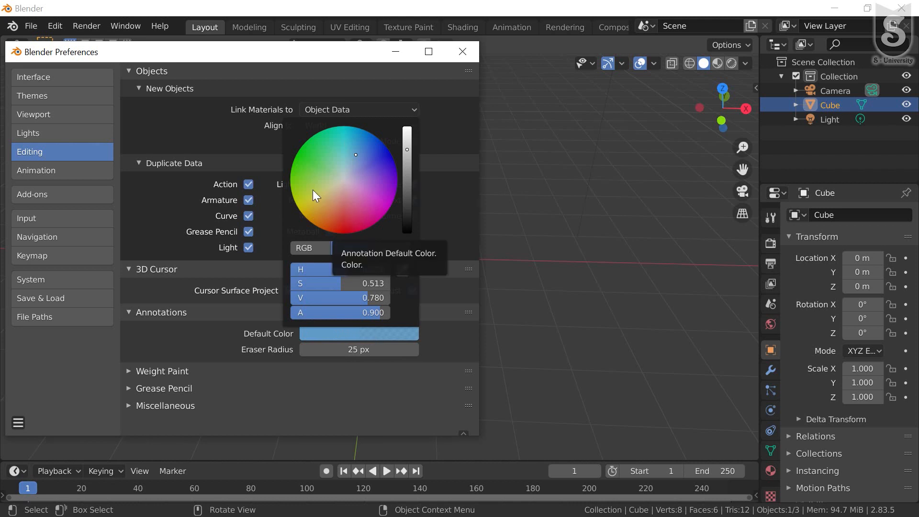
# - Show the Animation preferences, and browse the available add-ons in the Add-ons preferences
pyautogui.click(48, 168)
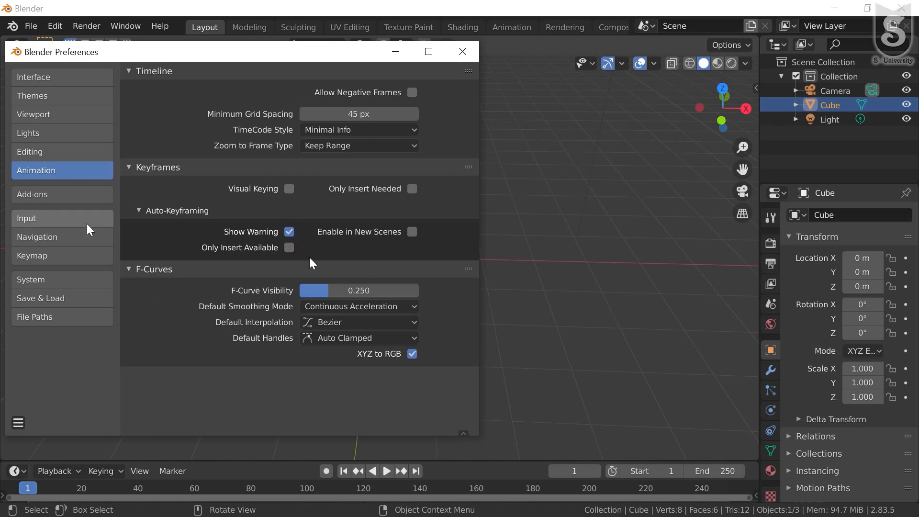
pyautogui.click(37, 196)
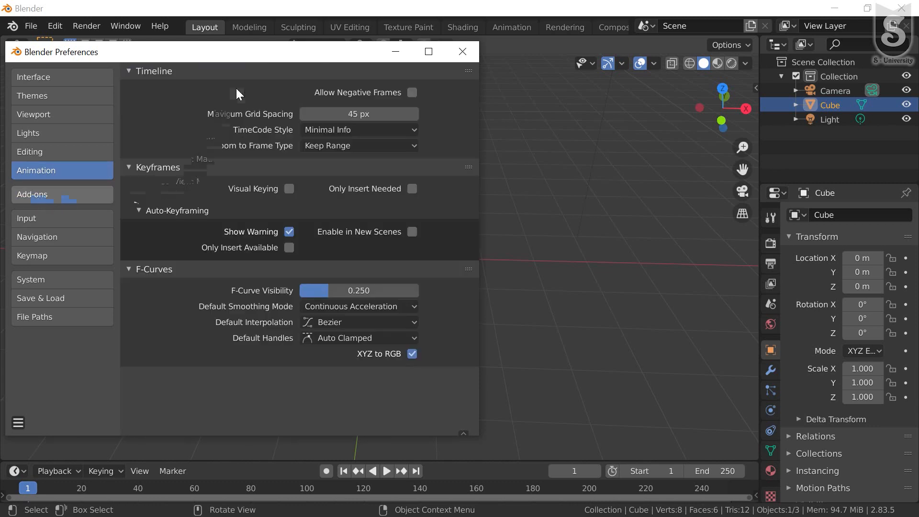
pyautogui.scroll(-15, 224, 182)
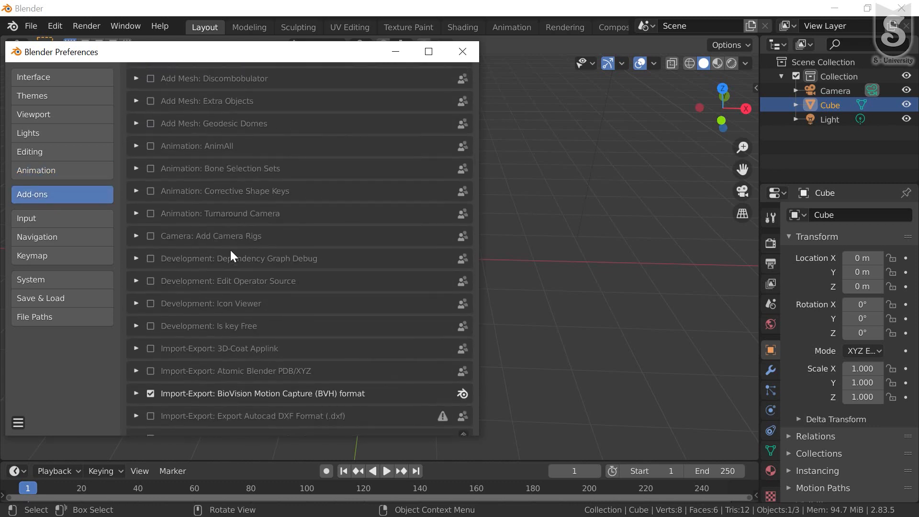
pyautogui.scroll(10, 248, 252)
pyautogui.scroll(-2, 229, 337)
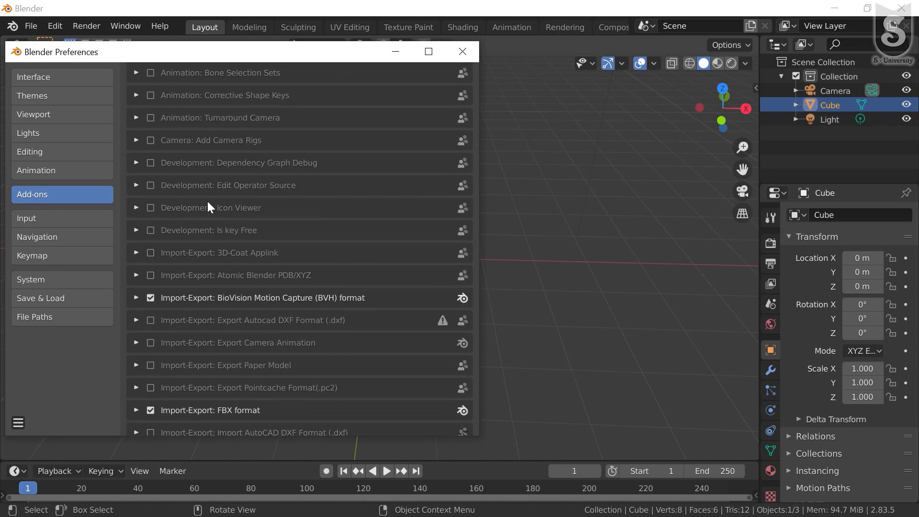
pyautogui.scroll(4, 208, 202)
pyautogui.scroll(-17, 232, 205)
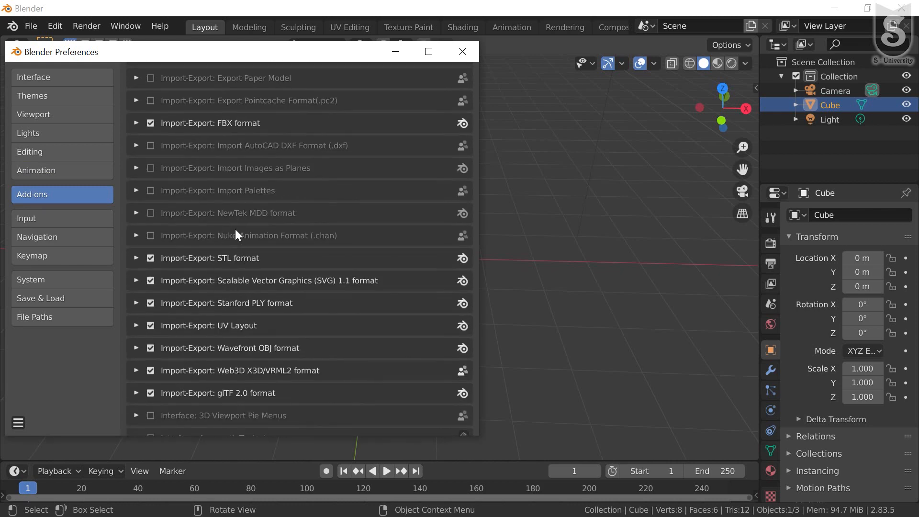
pyautogui.scroll(-9, 235, 234)
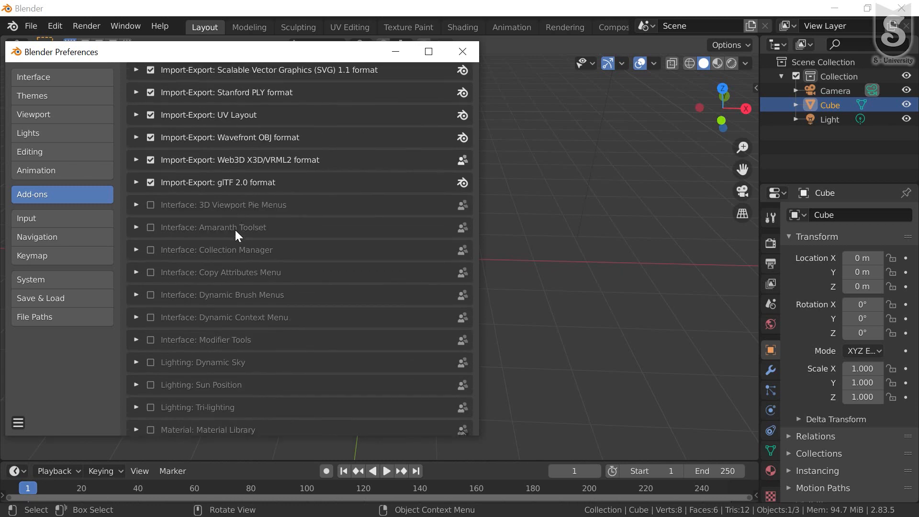
pyautogui.scroll(-16, 237, 254)
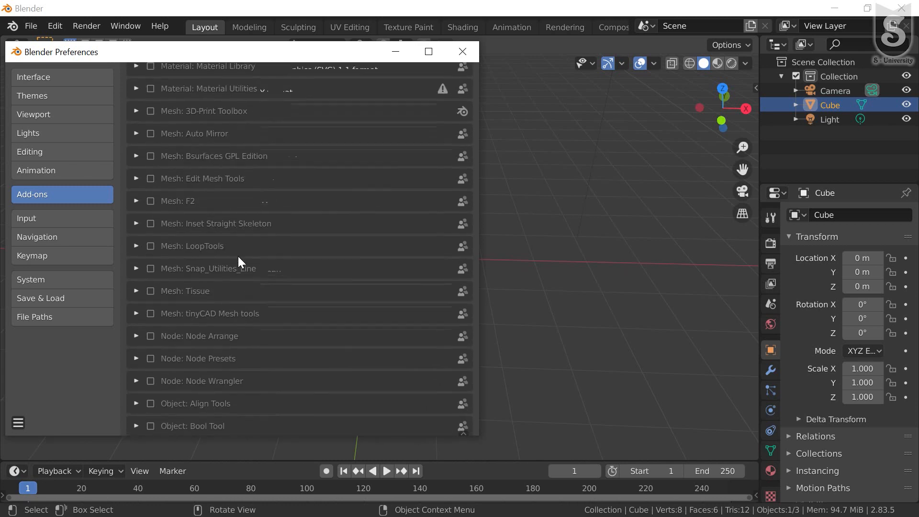
pyautogui.scroll(-17, 238, 261)
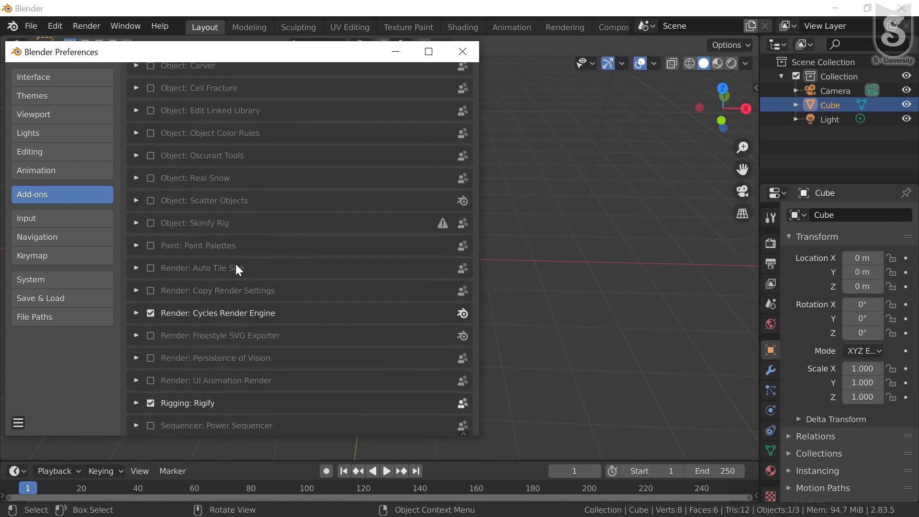
pyautogui.scroll(-4, 234, 264)
pyautogui.scroll(4, 221, 273)
pyautogui.scroll(20, 231, 269)
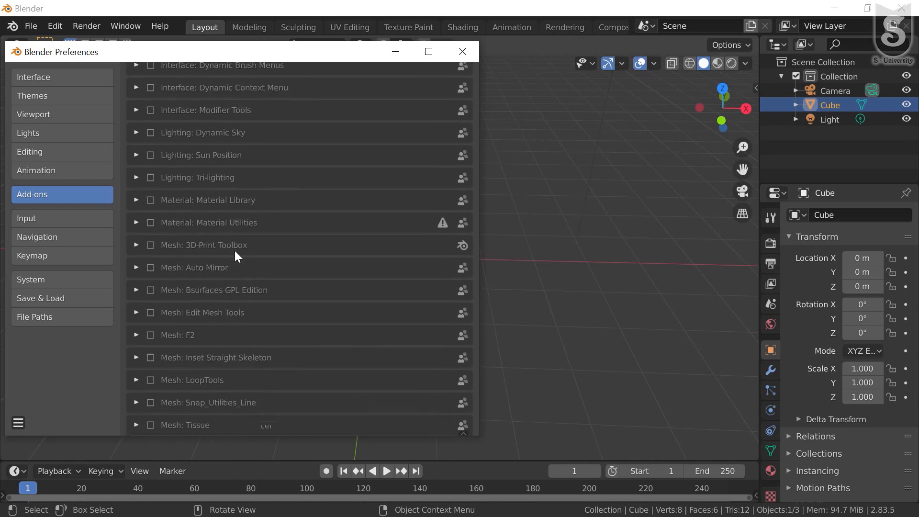
pyautogui.scroll(20, 234, 249)
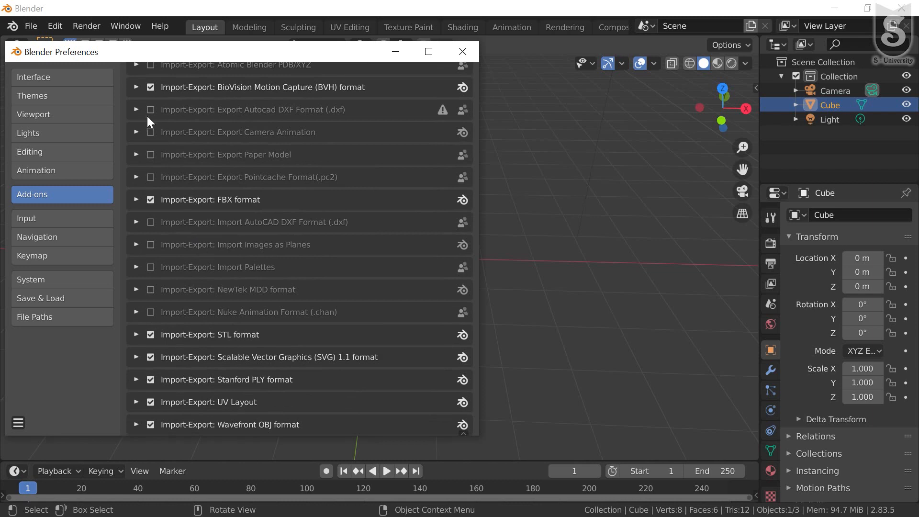
# - Expand the details of the Export Autocad DXF Format add-on
pyautogui.click(136, 110)
pyautogui.click(136, 109)
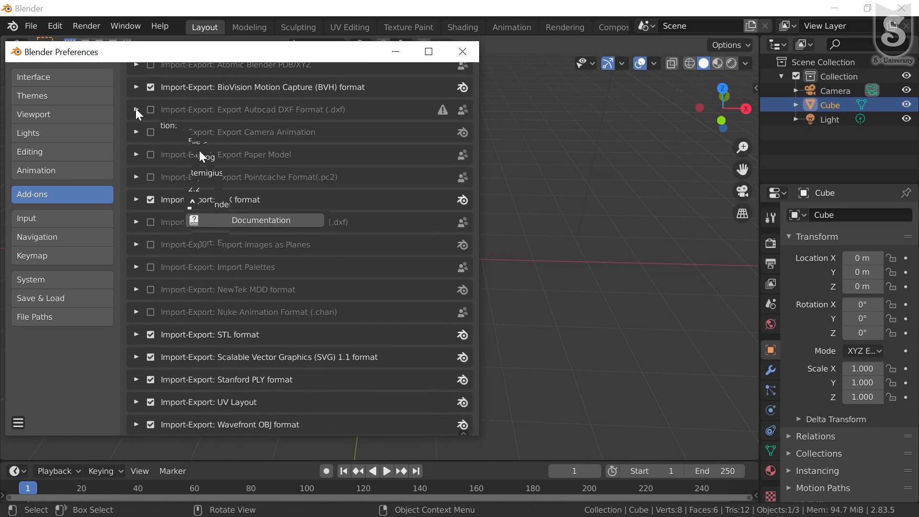
pyautogui.scroll(-2, 193, 189)
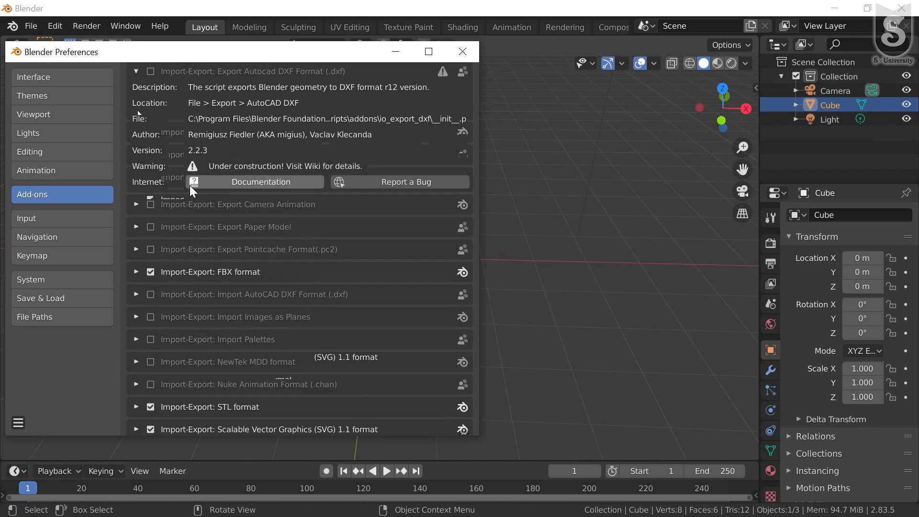
# - Enable Emulate Numpad in the Input preferences and close the preferences window
pyautogui.click(50, 219)
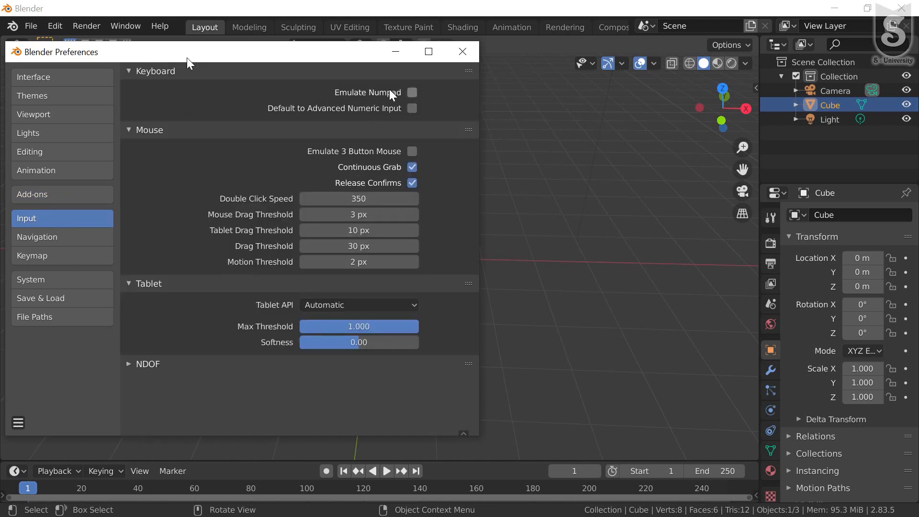
pyautogui.click(412, 92)
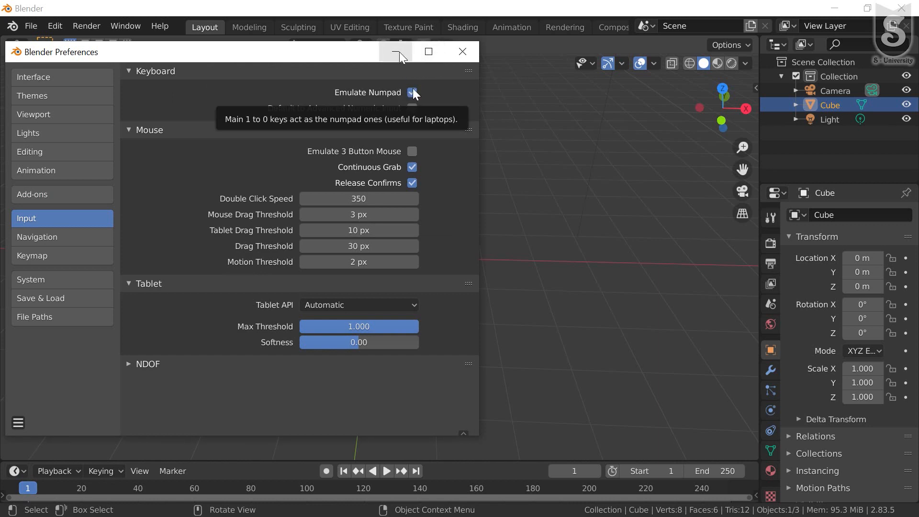
pyautogui.click(412, 93)
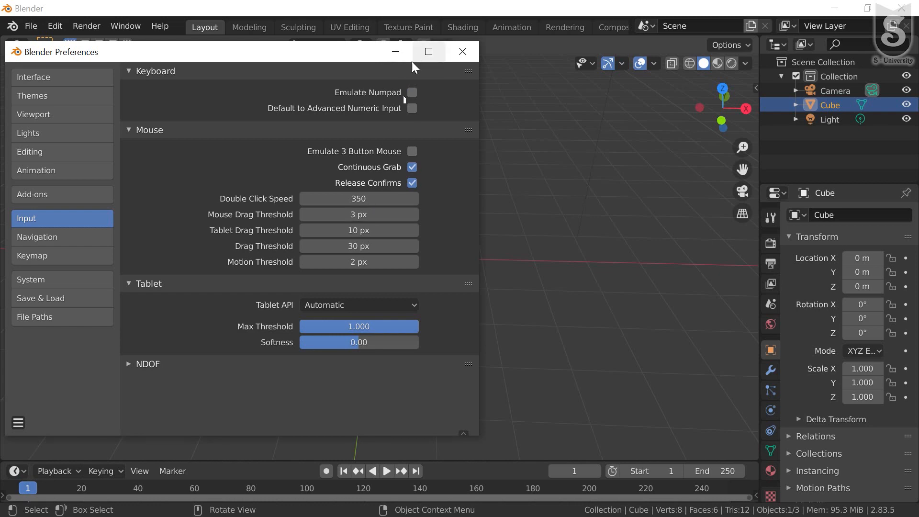
pyautogui.click(411, 93)
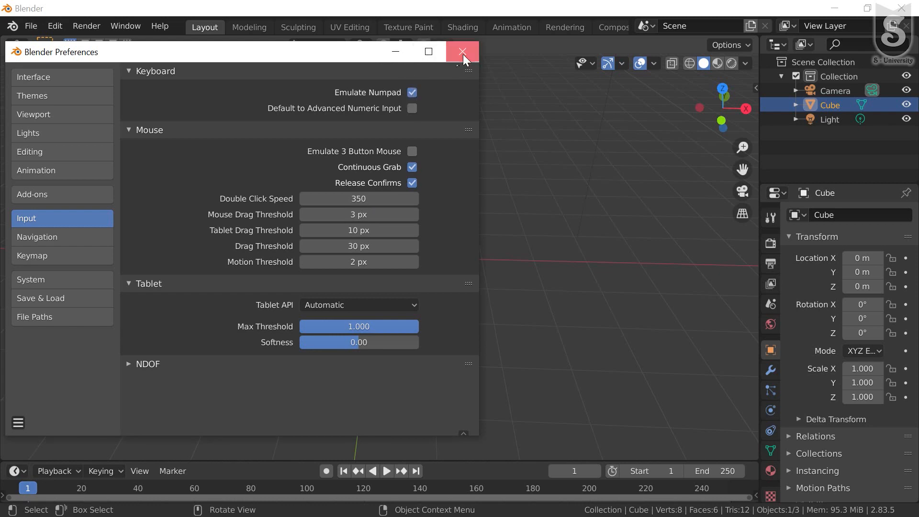
pyautogui.click(462, 52)
# - Try the front, right and top views of the cube with the emulated numpad, including the perspective/orthographic toggle, and orbit the view
pyautogui.press('1')
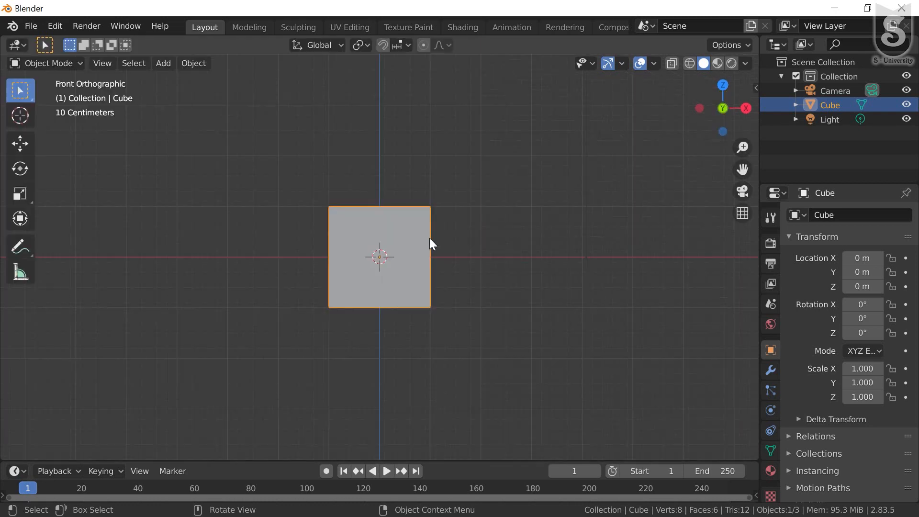
pyautogui.press('3')
pyautogui.press('5')
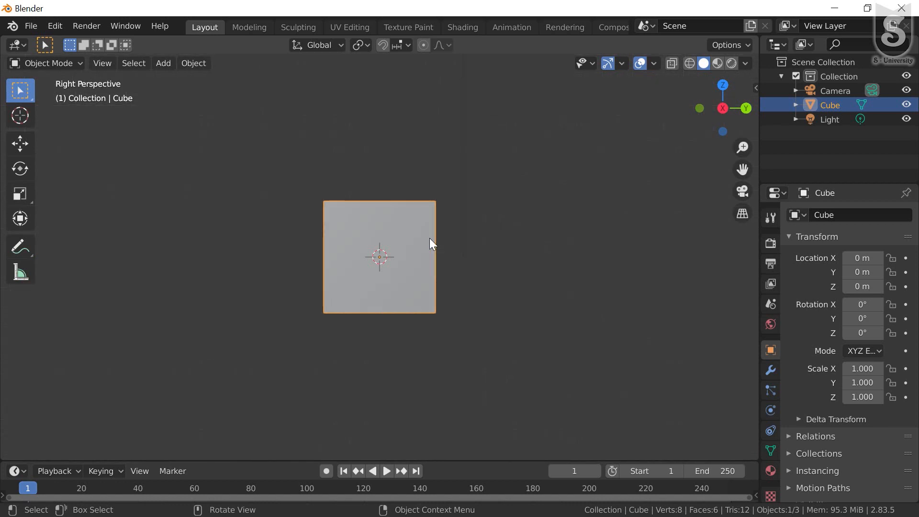
pyautogui.press('5')
pyautogui.press('5')
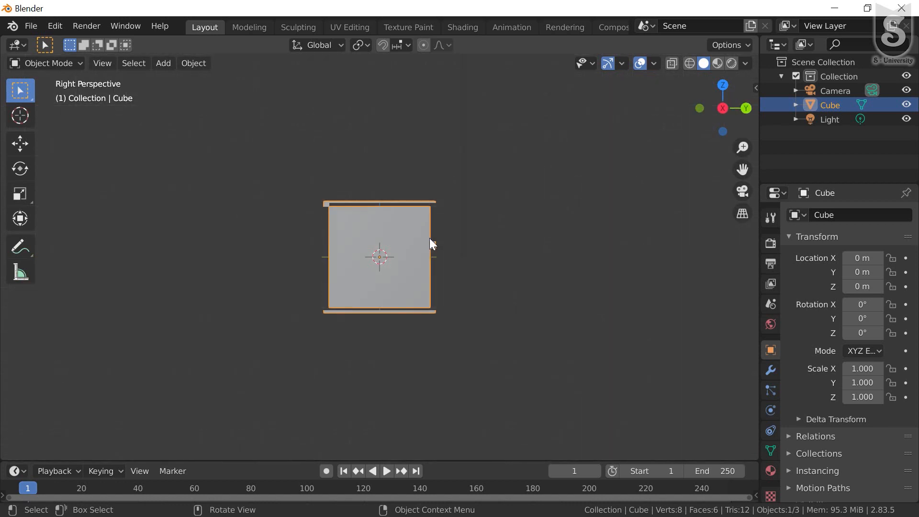
pyautogui.press('5')
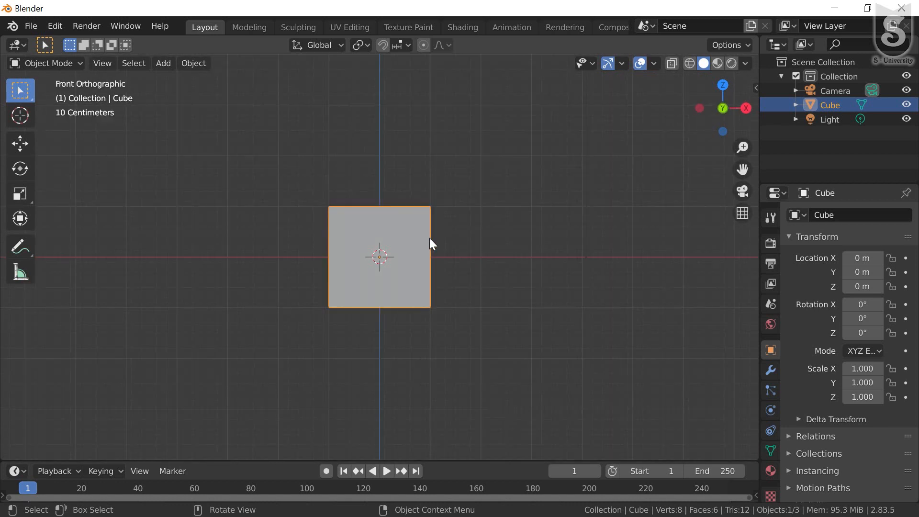
pyautogui.press('5')
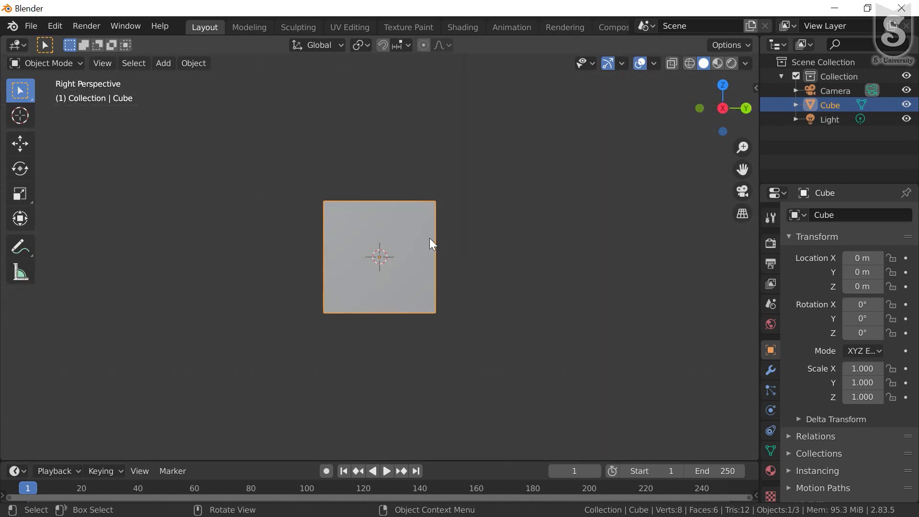
pyautogui.press('7')
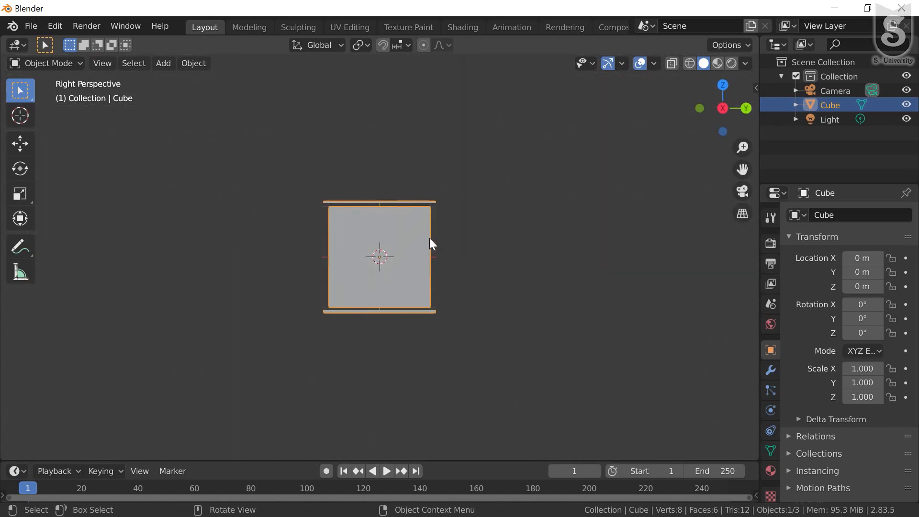
pyautogui.press('7')
pyautogui.moveTo(291, 246); pyautogui.dragTo(318, 143, button='middle')
pyautogui.press('7')
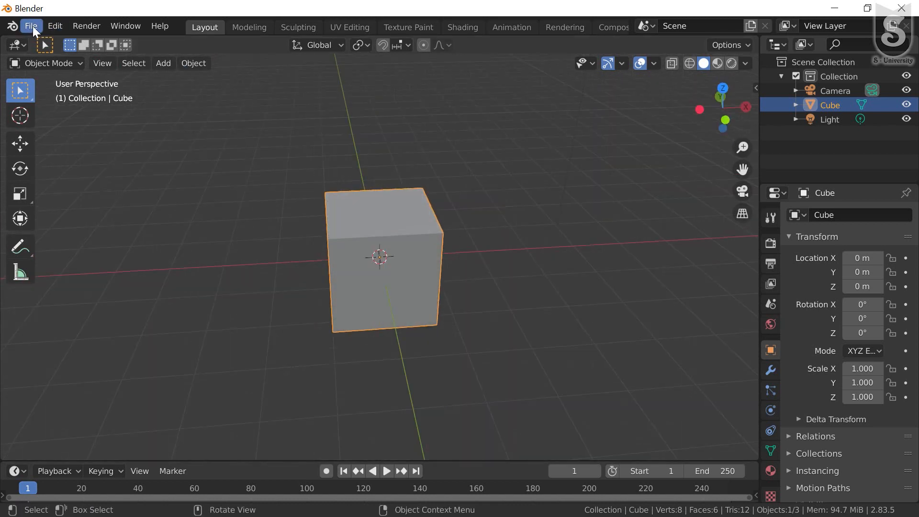
# - Reopen the Input preferences and disable Emulate Numpad
pyautogui.click(31, 26)
pyautogui.click(54, 28)
pyautogui.click(80, 226)
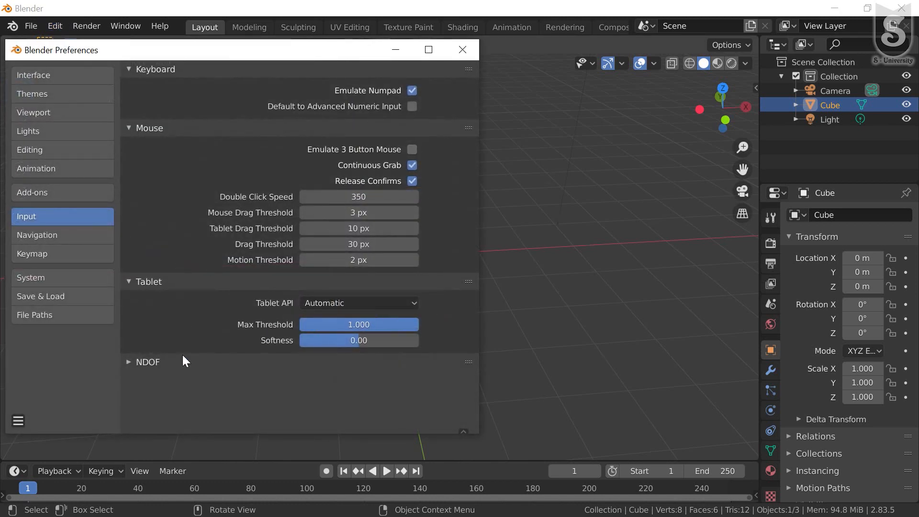
pyautogui.click(413, 90)
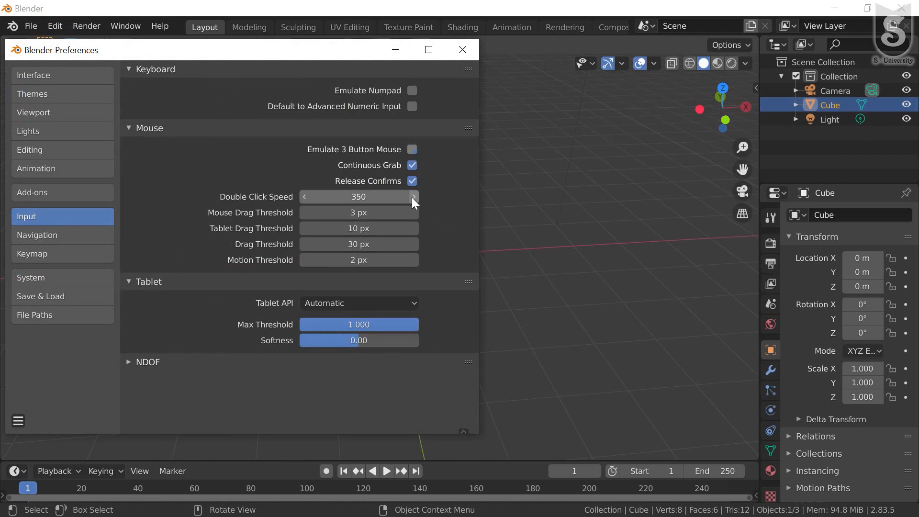
# - Enable Emulate 3 Button Mouse in the Input preferences, orbit the view around the cube and reopen the preferences
pyautogui.click(558, 209)
pyautogui.moveTo(532, 238); pyautogui.dragTo(484, 275, button='middle')
pyautogui.click(56, 26)
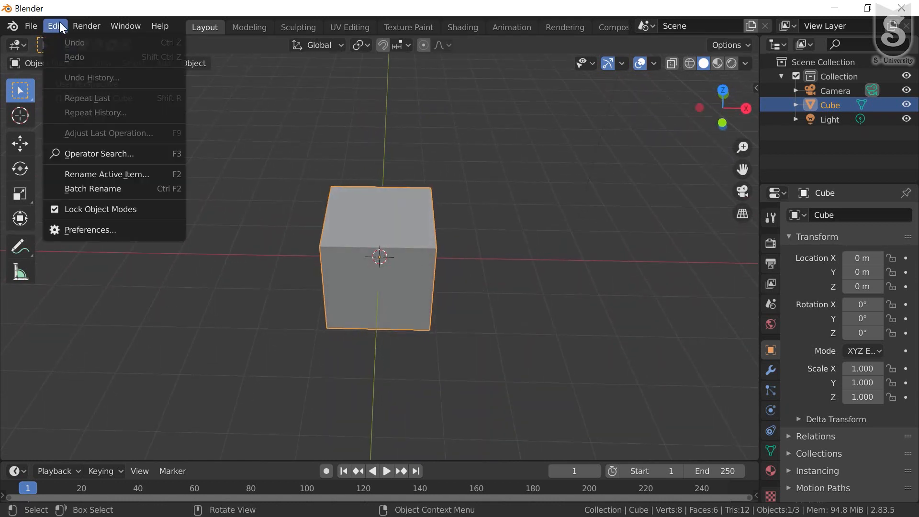
pyautogui.click(94, 228)
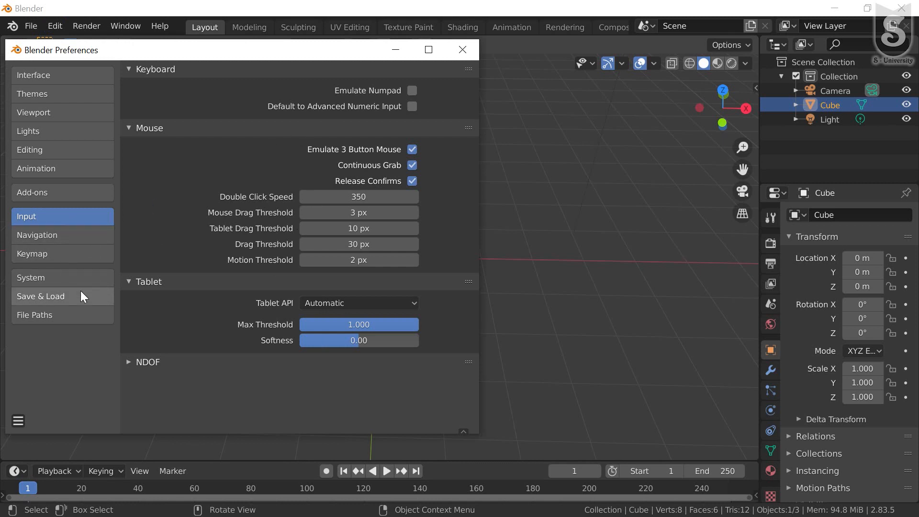
# - Look over the Navigation preferences, the available Keymap presets and the shortcuts in the Window category
pyautogui.click(38, 235)
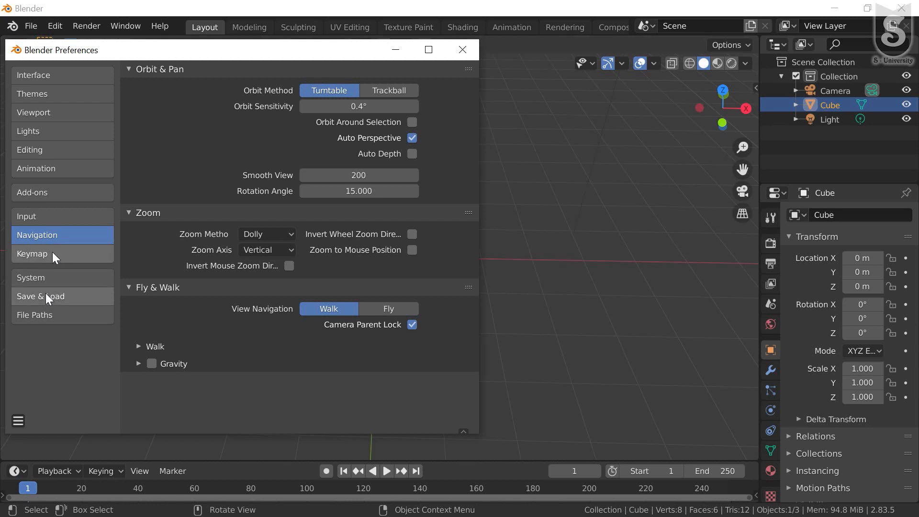
pyautogui.click(218, 75)
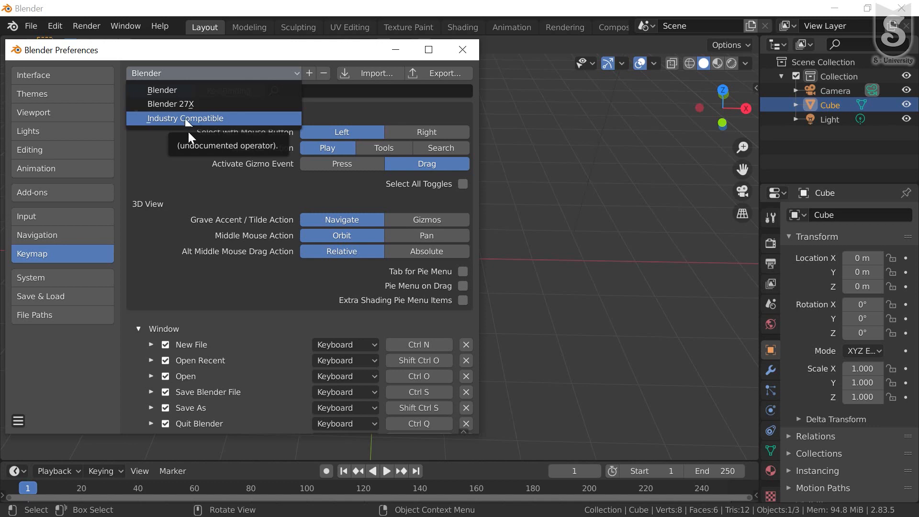
pyautogui.scroll(-6, 206, 225)
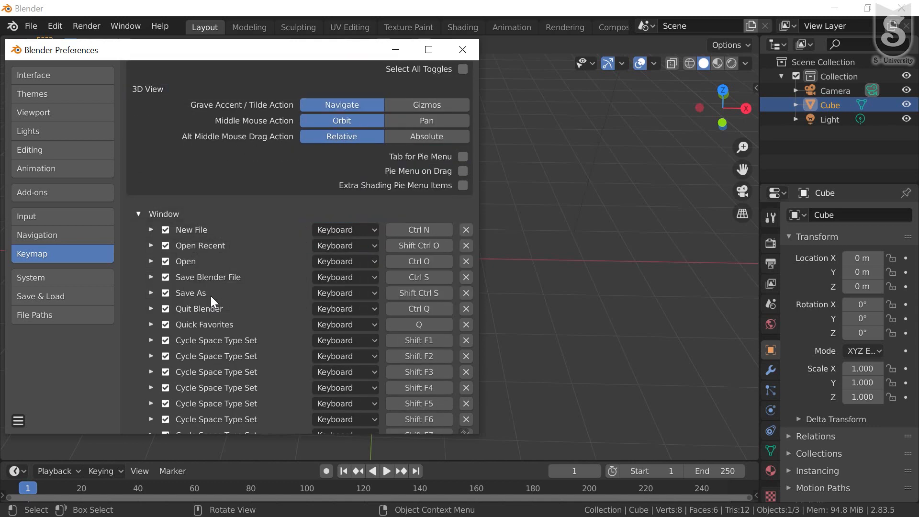
pyautogui.scroll(-11, 211, 296)
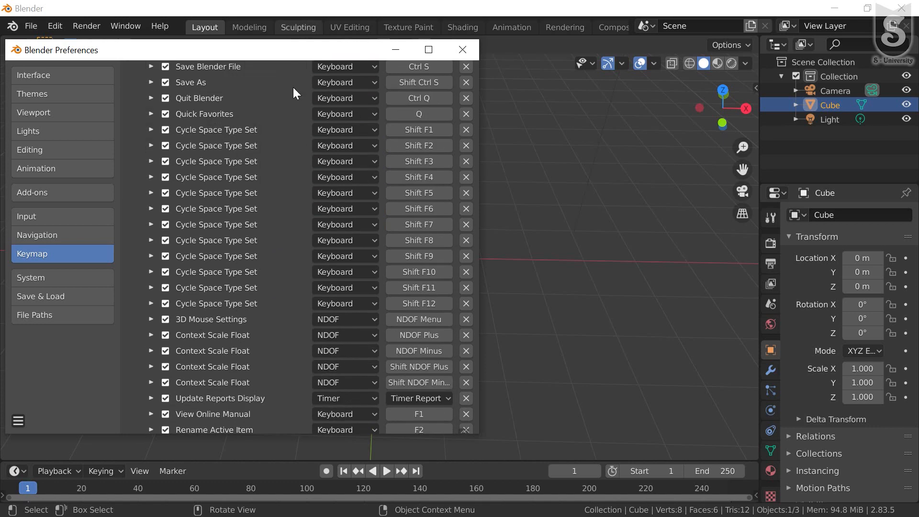
pyautogui.scroll(-15, 251, 353)
pyautogui.scroll(16, 261, 349)
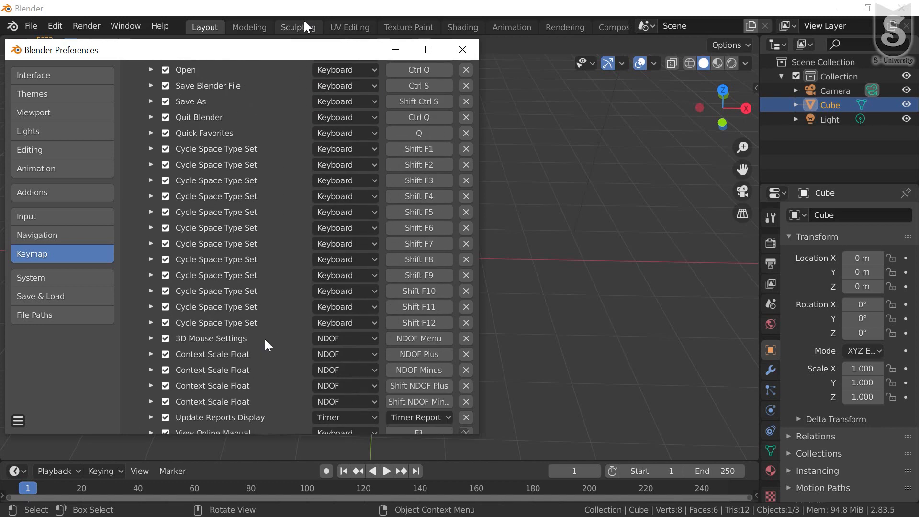
pyautogui.scroll(9, 266, 345)
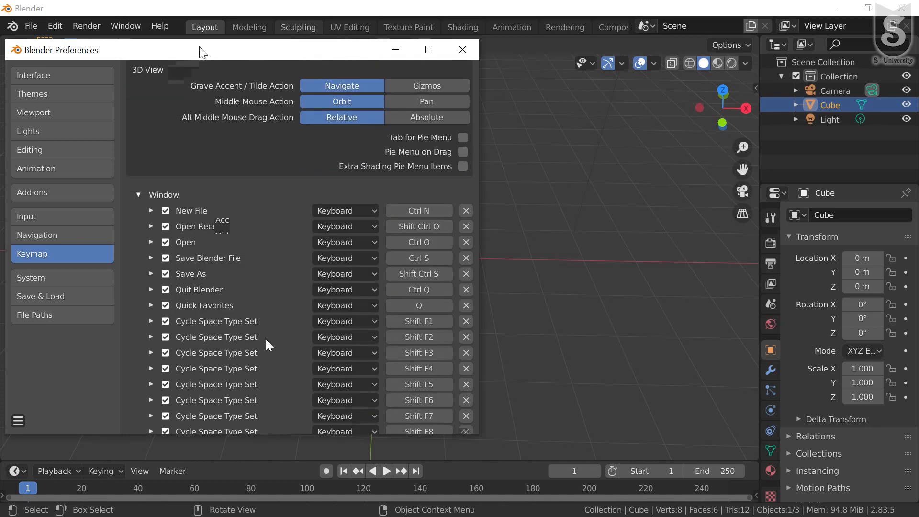
pyautogui.scroll(7, 265, 338)
pyautogui.click(191, 73)
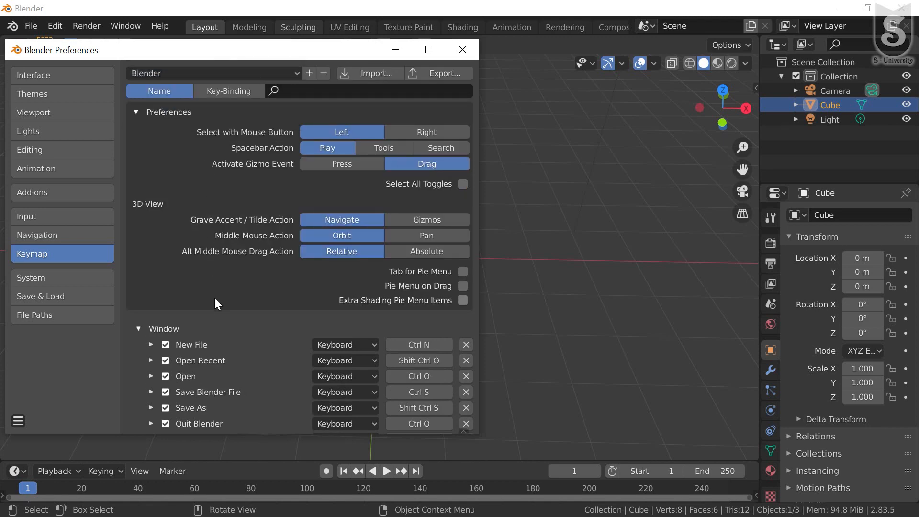
# - Browse the keymap categories beyond Window and view the input types available for the New File shortcut
pyautogui.scroll(-20, 216, 306)
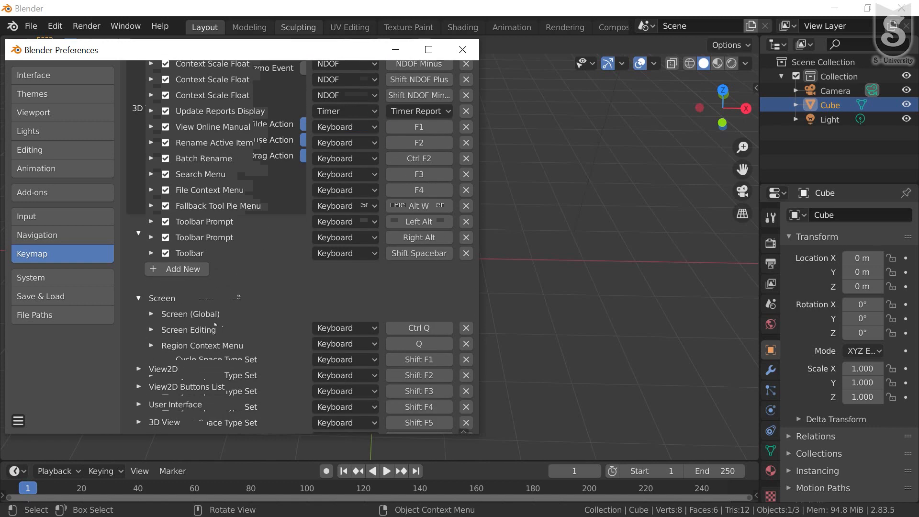
pyautogui.scroll(-10, 220, 320)
pyautogui.scroll(10, 228, 320)
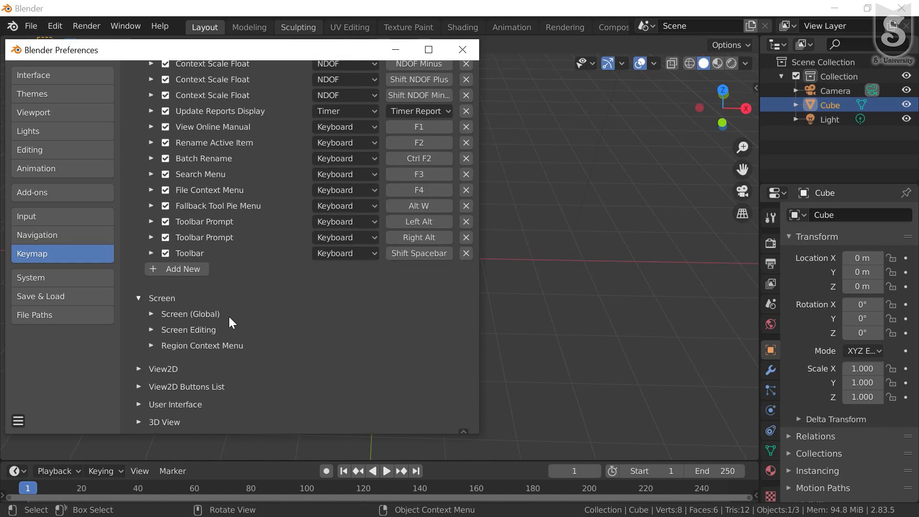
pyautogui.scroll(6, 229, 317)
pyautogui.scroll(-15, 287, 315)
pyautogui.scroll(20, 249, 316)
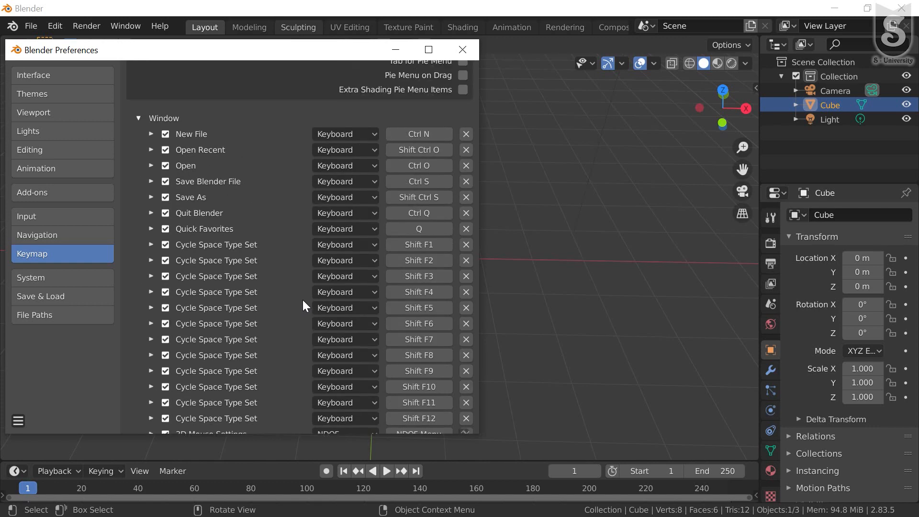
pyautogui.scroll(-1, 302, 300)
pyautogui.click(360, 192)
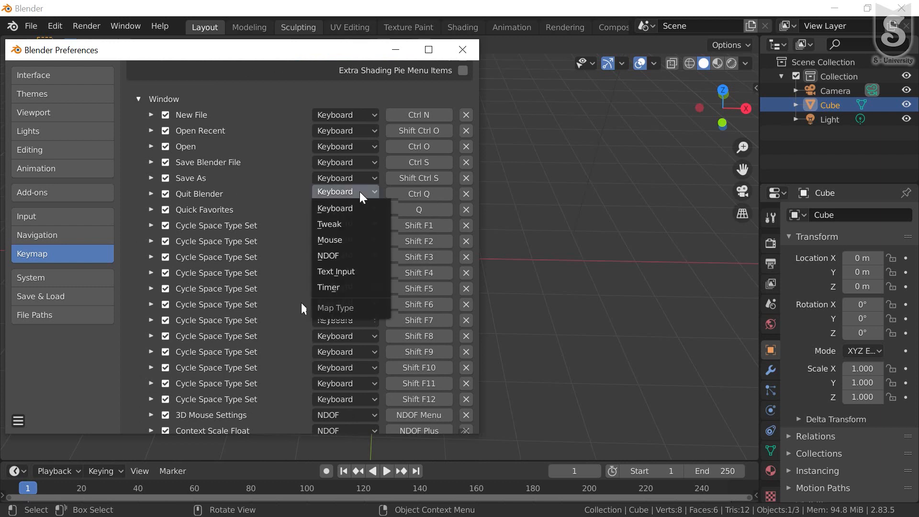
pyautogui.scroll(4, 243, 151)
pyautogui.click(367, 191)
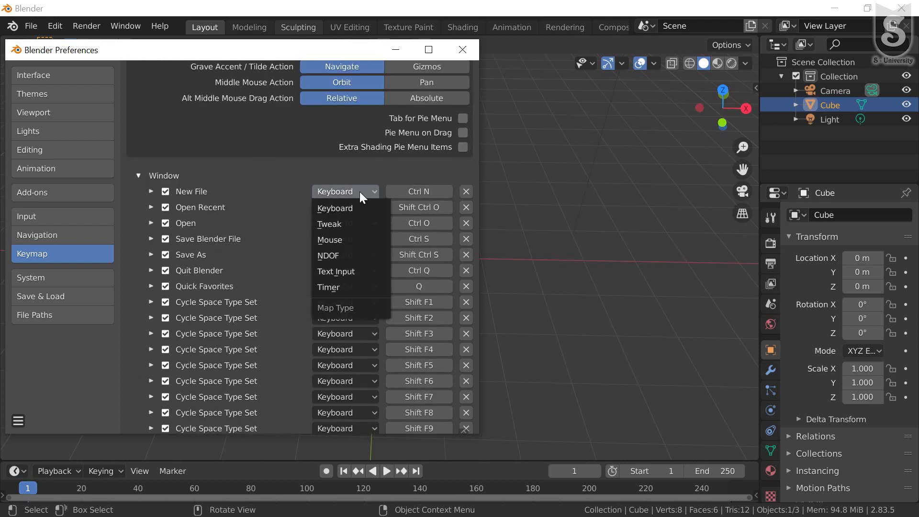
# - Try reassigning the New File shortcut to a mouse input and to the A key
pyautogui.click(423, 192)
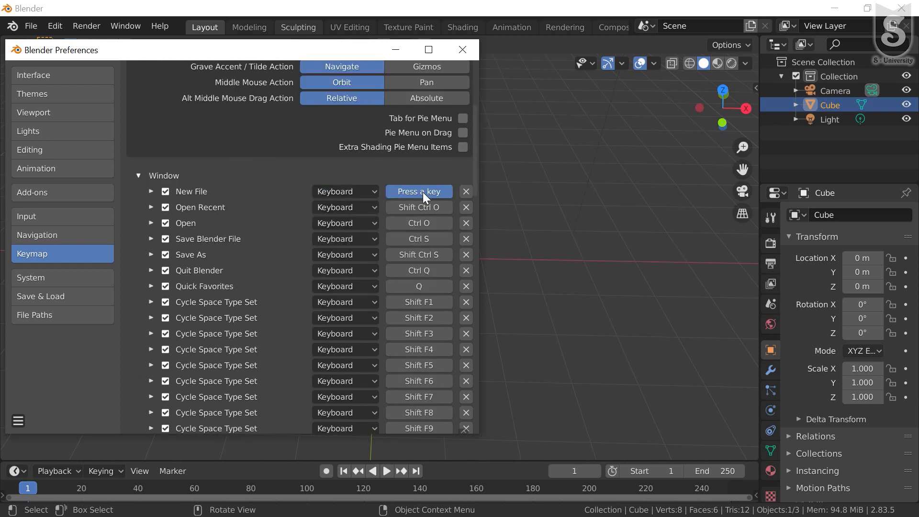
pyautogui.click(423, 191)
pyautogui.click(419, 194)
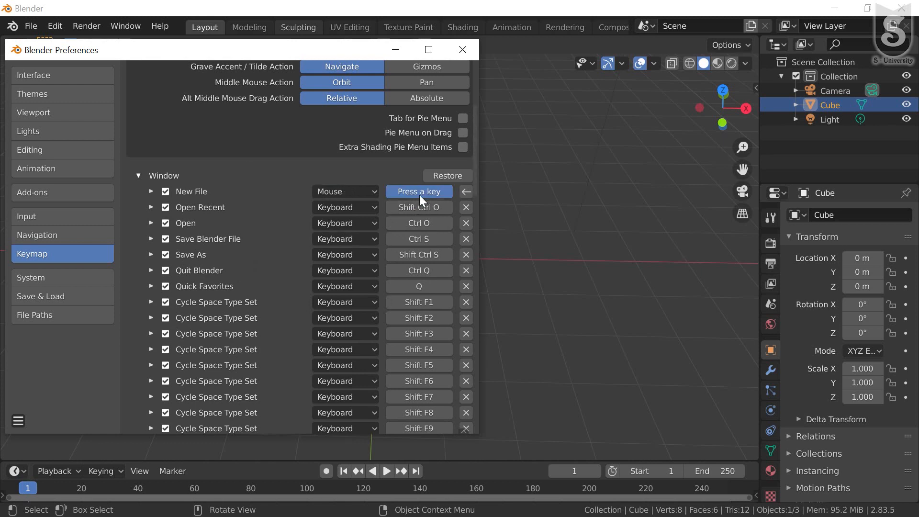
pyautogui.click(351, 188)
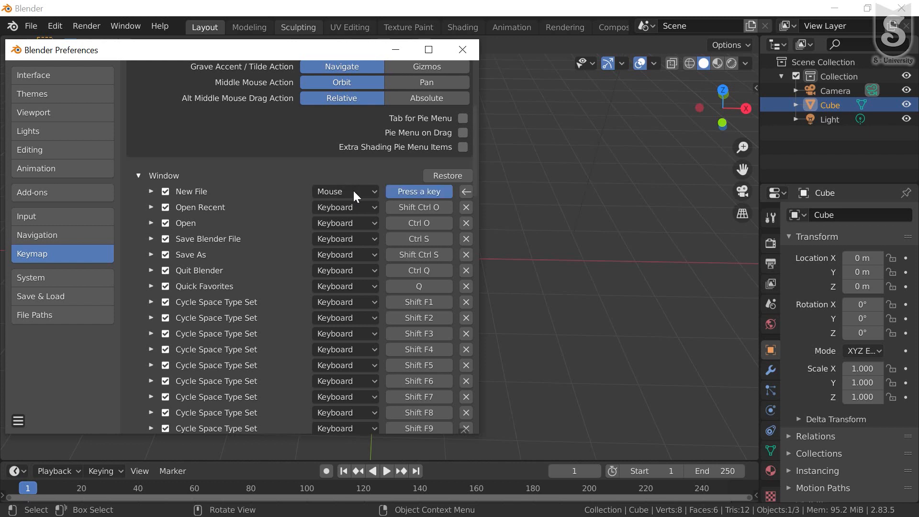
pyautogui.click(355, 191)
pyautogui.click(353, 188)
pyautogui.press('a')
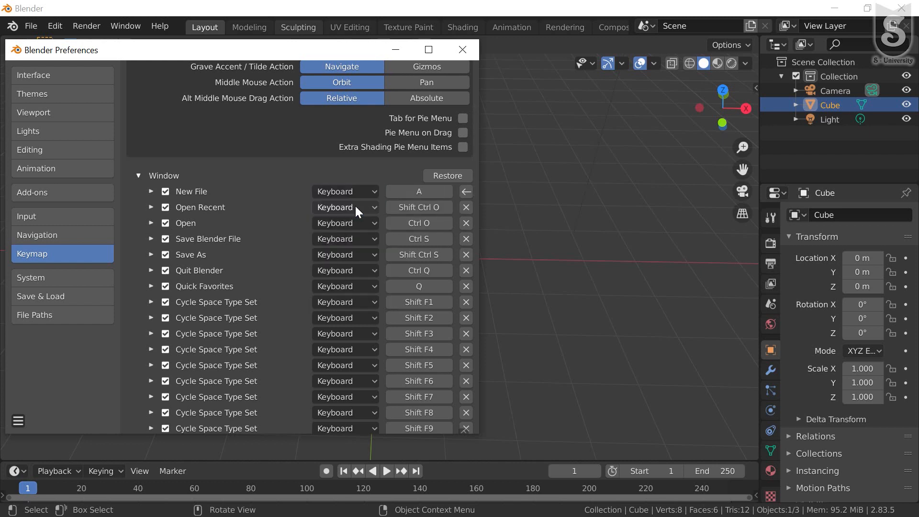
pyautogui.click(355, 207)
pyautogui.click(421, 194)
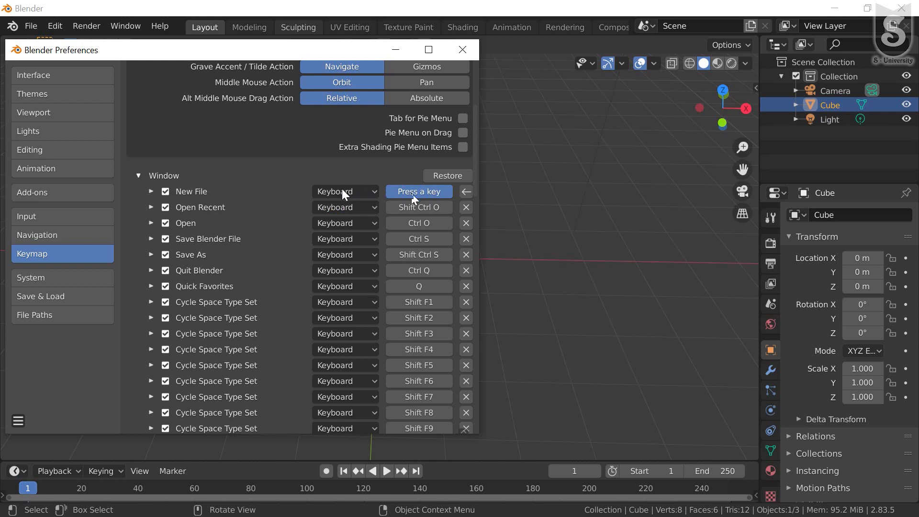
pyautogui.press('a')
# - Set the New File shortcut back to Ctrl N
pyautogui.click(428, 191)
pyautogui.press('ctrl')
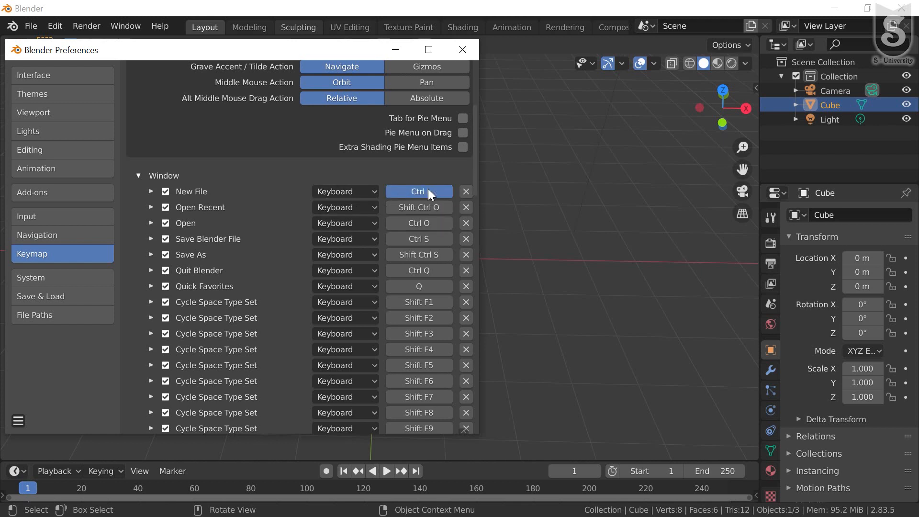
pyautogui.hotkey('ctrl', 'n')
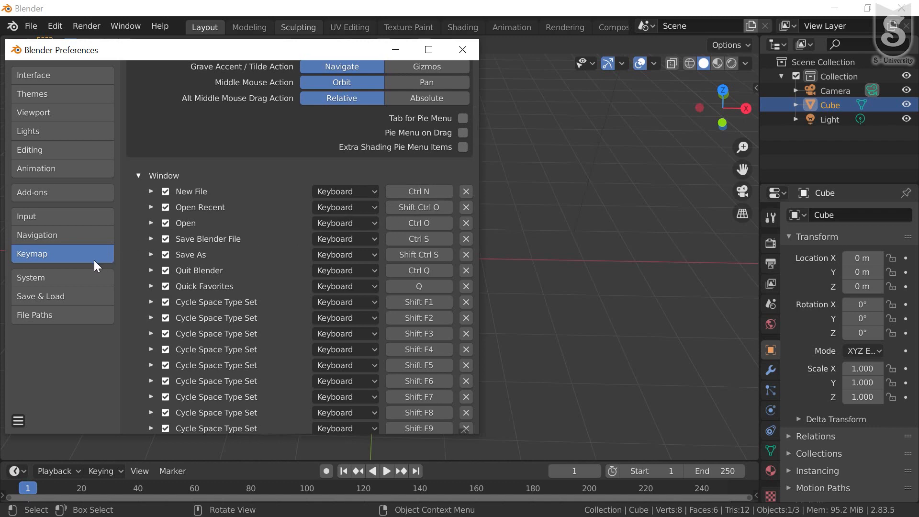
# - Choose CUDA for Cycles rendering in the System preferences and enable the Intel Core i5-9400F CPU alongside the GeForce GTX 1660
pyautogui.click(44, 281)
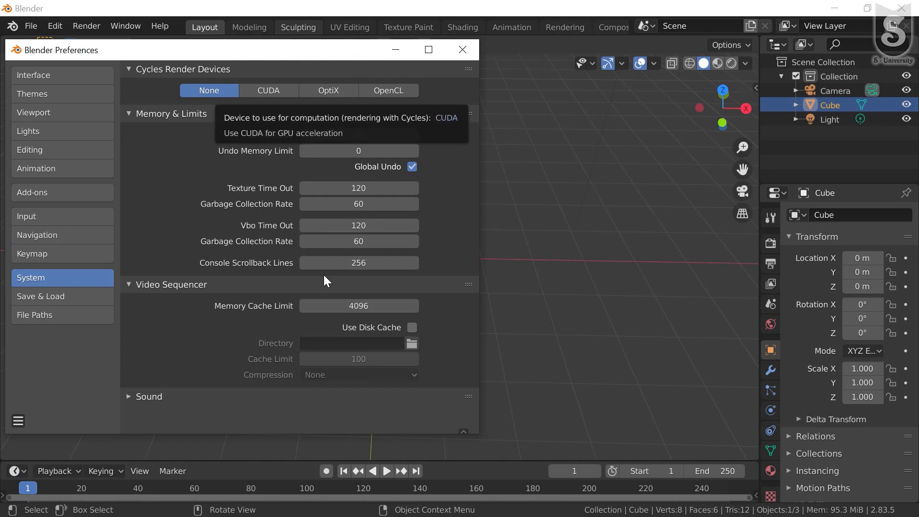
pyautogui.click(266, 90)
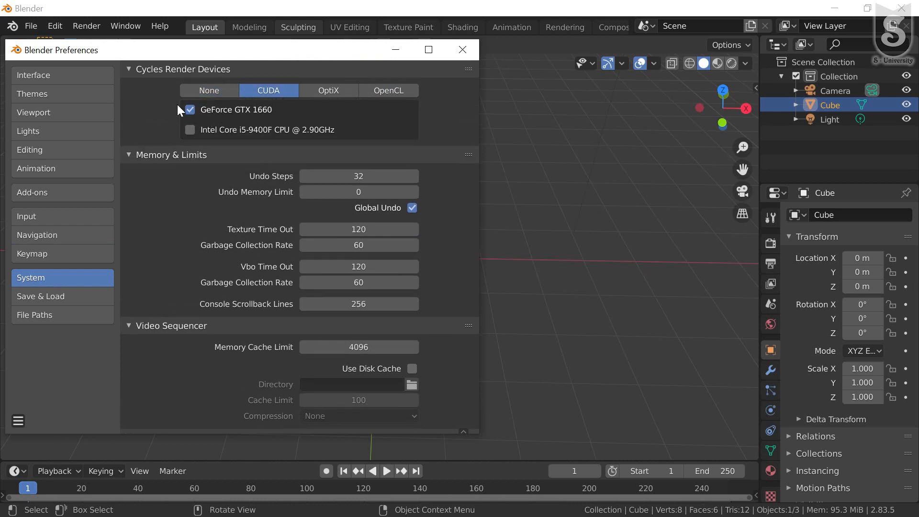
pyautogui.click(189, 129)
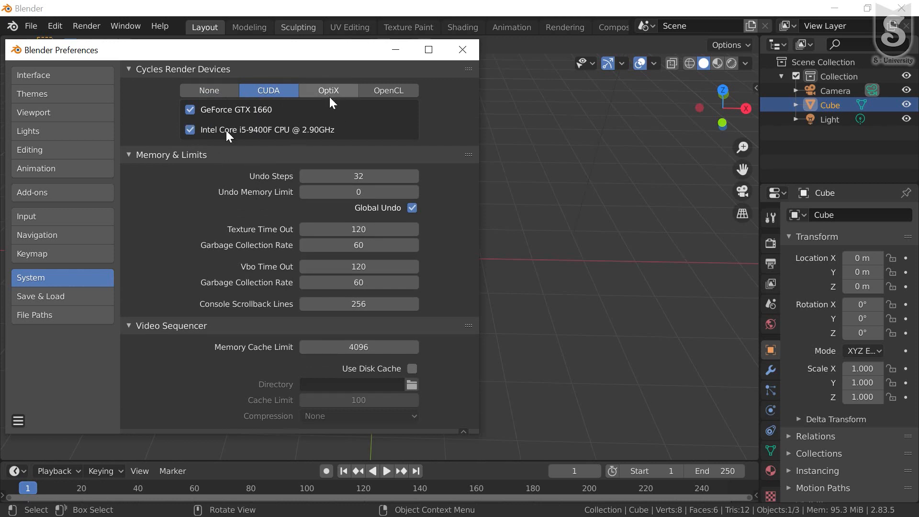
# - Switch the Cycles render device to OpenCL and look over the remaining System settings
pyautogui.click(390, 90)
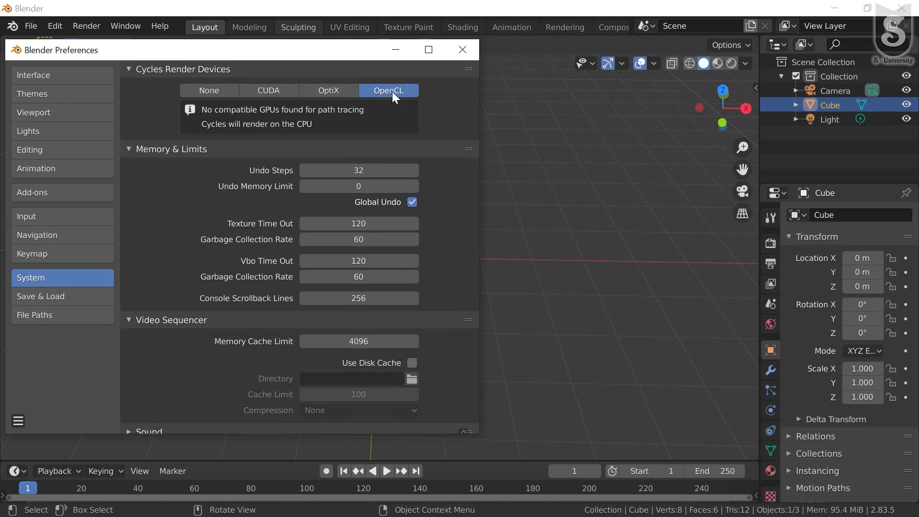
pyautogui.scroll(-1, 281, 354)
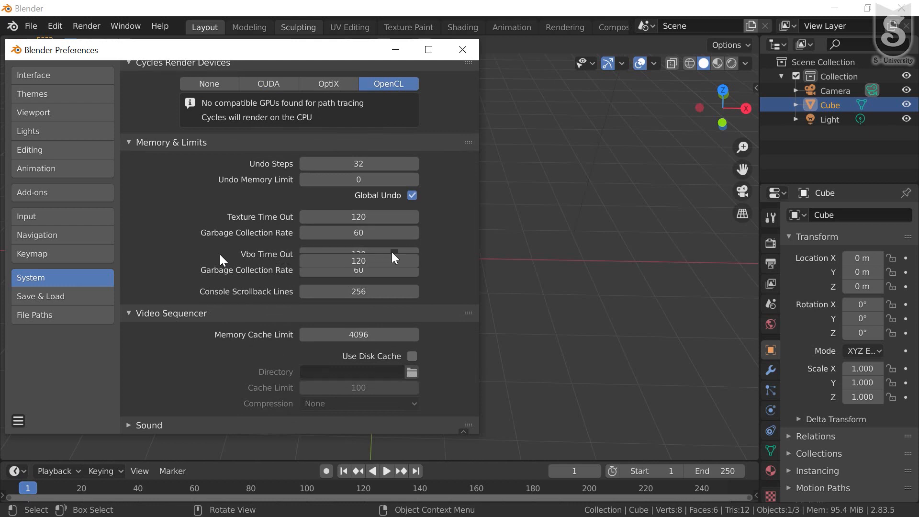
pyautogui.scroll(1, 381, 301)
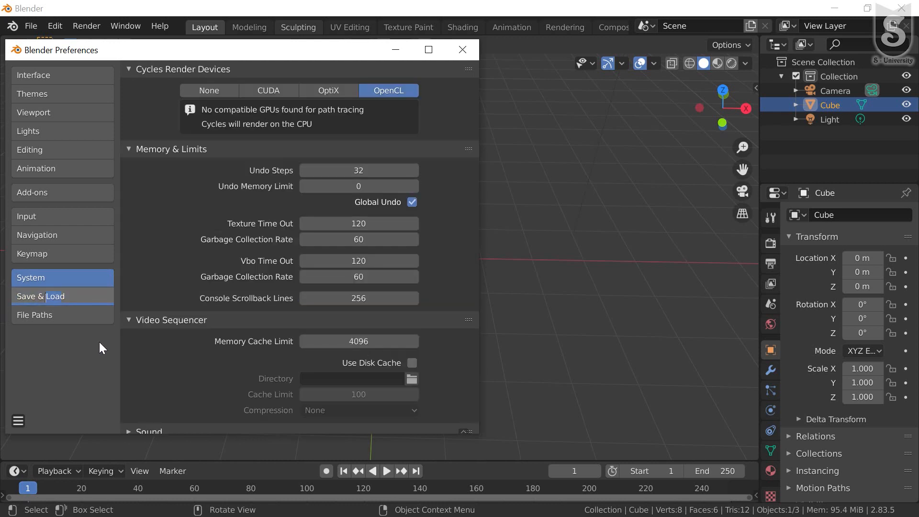
# - Look over the Save & Load and File Paths preferences and close the preferences window
pyautogui.click(45, 296)
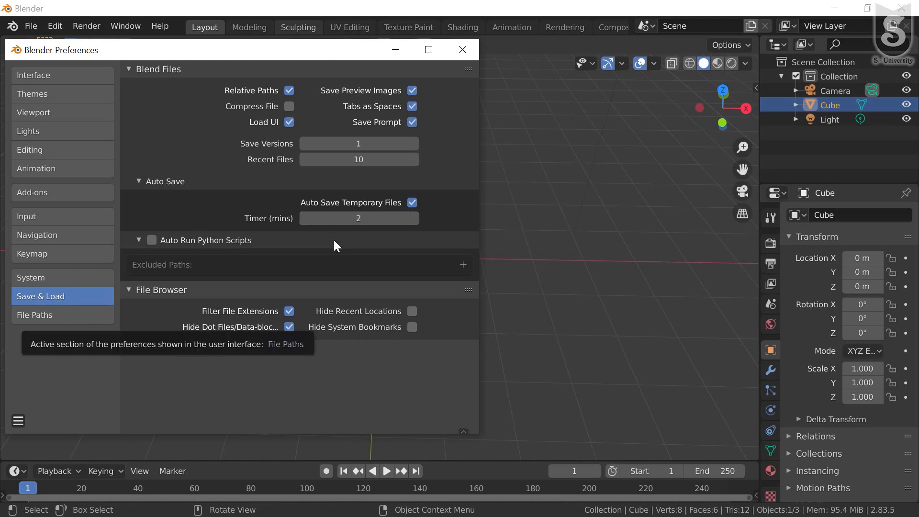
pyautogui.click(34, 315)
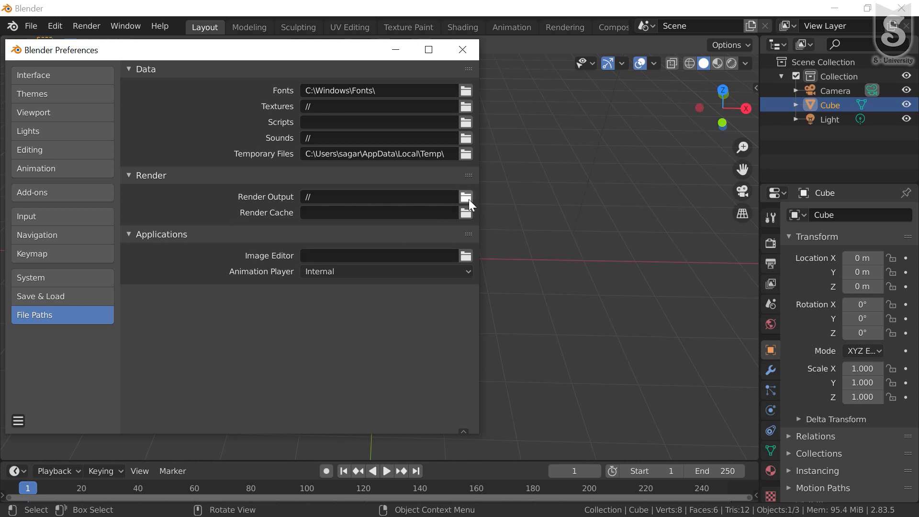
pyautogui.click(467, 48)
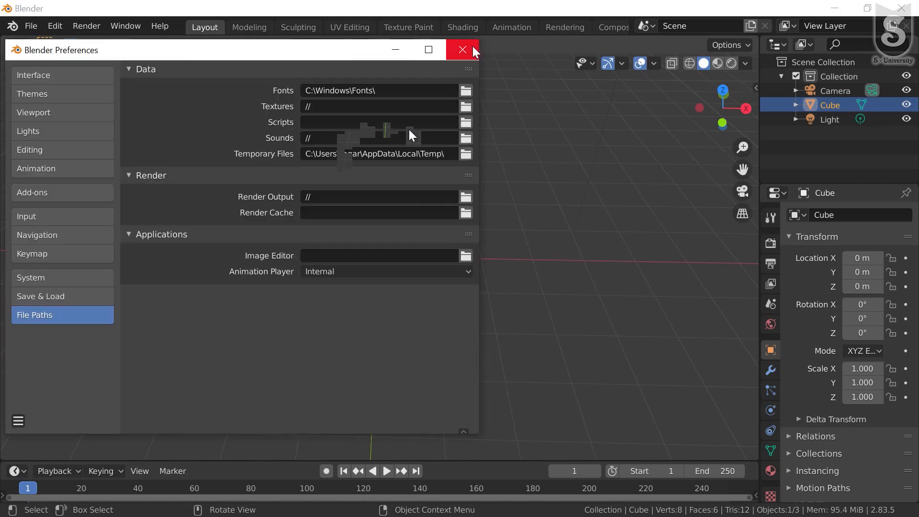
pyautogui.click(472, 48)
pyautogui.moveTo(322, 297)
pyautogui.mouseDown(button='middle')
pyautogui.moveTo(388, 246)
pyautogui.moveTo(396, 268)
pyautogui.moveTo(423, 246)
pyautogui.moveTo(436, 258)
pyautogui.moveTo(437, 301)
pyautogui.moveTo(400, 301)
pyautogui.moveTo(351, 267)
pyautogui.moveTo(322, 285)
pyautogui.mouseUp(button='middle')
pyautogui.scroll(2, 395, 266)
pyautogui.moveTo(426, 300); pyautogui.dragTo(398, 275, button='middle')
pyautogui.scroll(-4, 398, 276)
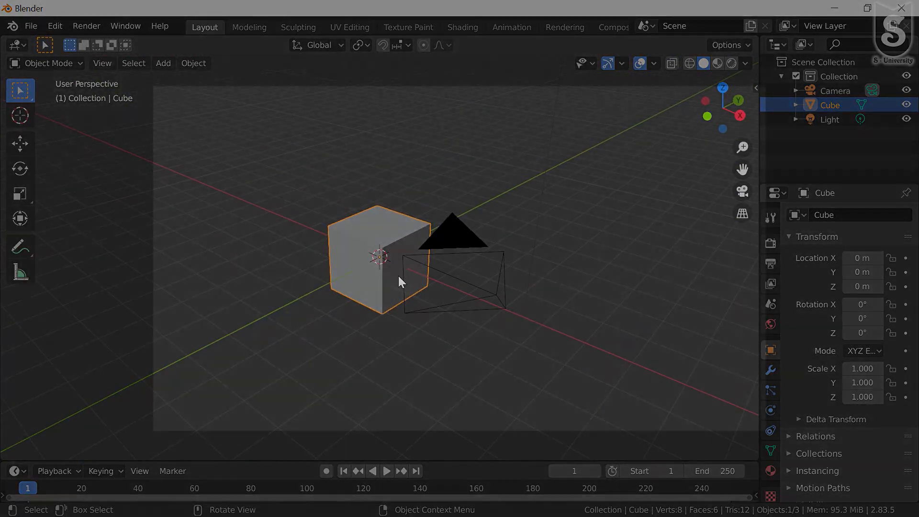